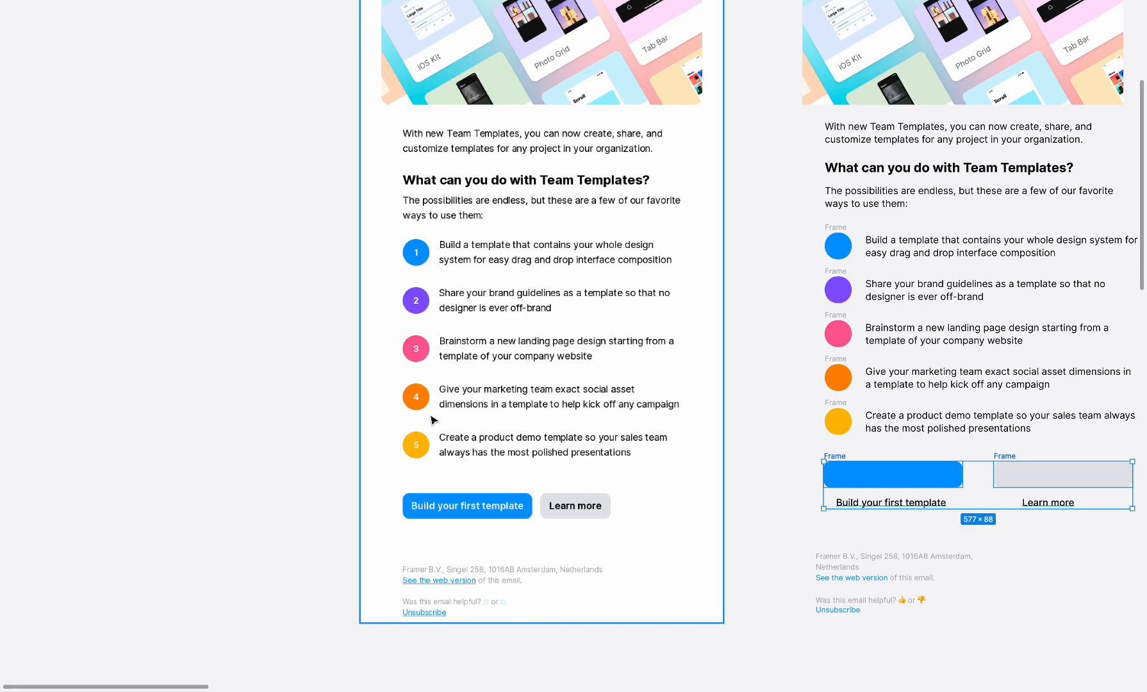
Move the red rectangle onto the logo row of the reference email and resize it to 680 × 99
{"action": "scroll", "coordinate": [430, 472], "scroll_direction": "down", "scroll_amount": 4}
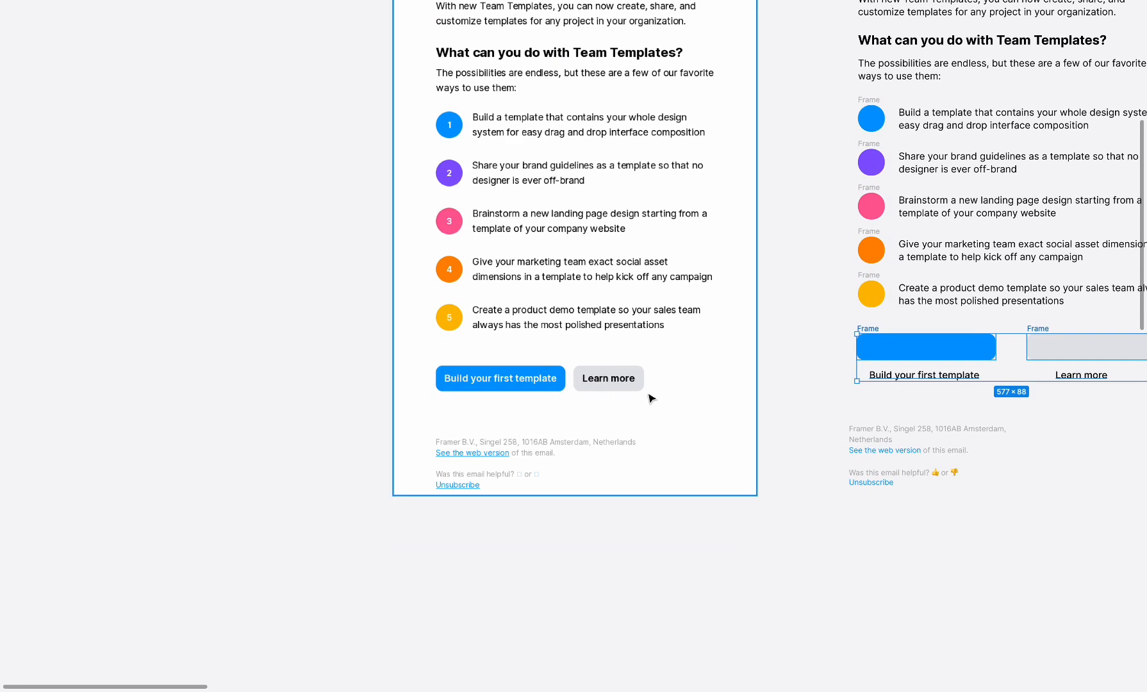
{"action": "scroll", "coordinate": [596, 502], "scroll_direction": "up", "scroll_amount": 5}
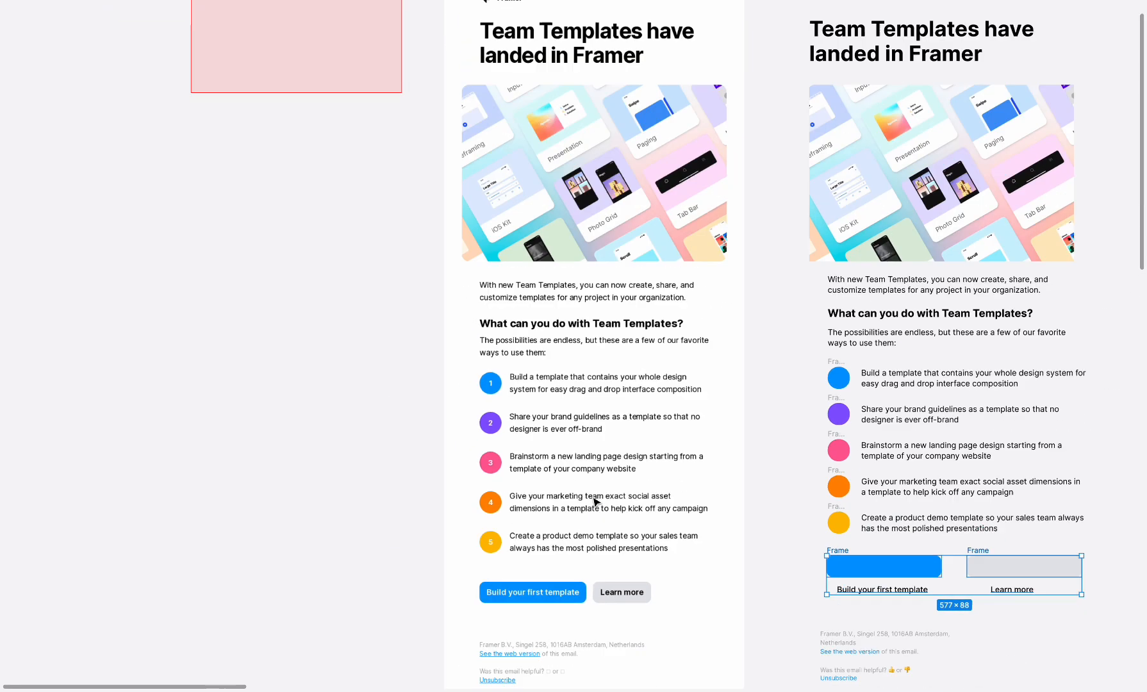
{"action": "scroll", "coordinate": [375, 377], "scroll_direction": "down", "scroll_amount": 3}
{"action": "scroll", "coordinate": [374, 377], "scroll_direction": "up", "scroll_amount": 1}
{"action": "scroll", "coordinate": [375, 377], "scroll_direction": "right", "scroll_amount": 1}
{"action": "left_click_drag", "start_coordinate": [369, 194], "coordinate": [552, 199]}
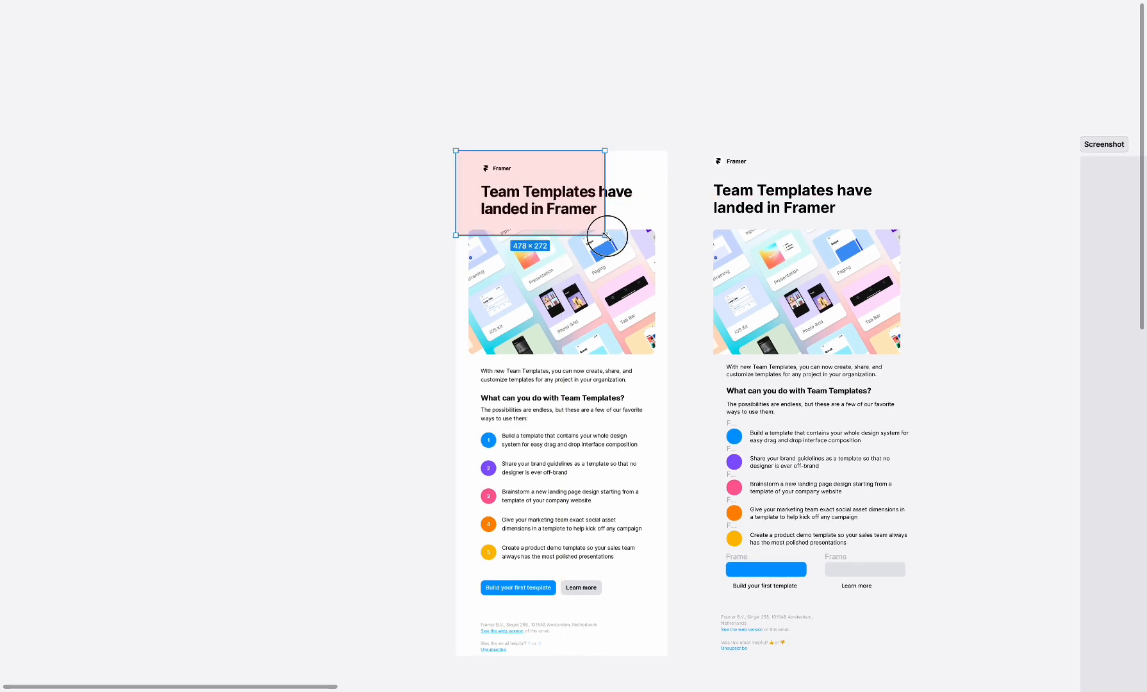
{"action": "left_click_drag", "start_coordinate": [604, 235], "coordinate": [658, 182]}
{"action": "scroll", "coordinate": [648, 145], "scroll_direction": "down", "scroll_amount": 3}
{"action": "scroll", "coordinate": [647, 145], "scroll_direction": "right", "scroll_amount": 1}
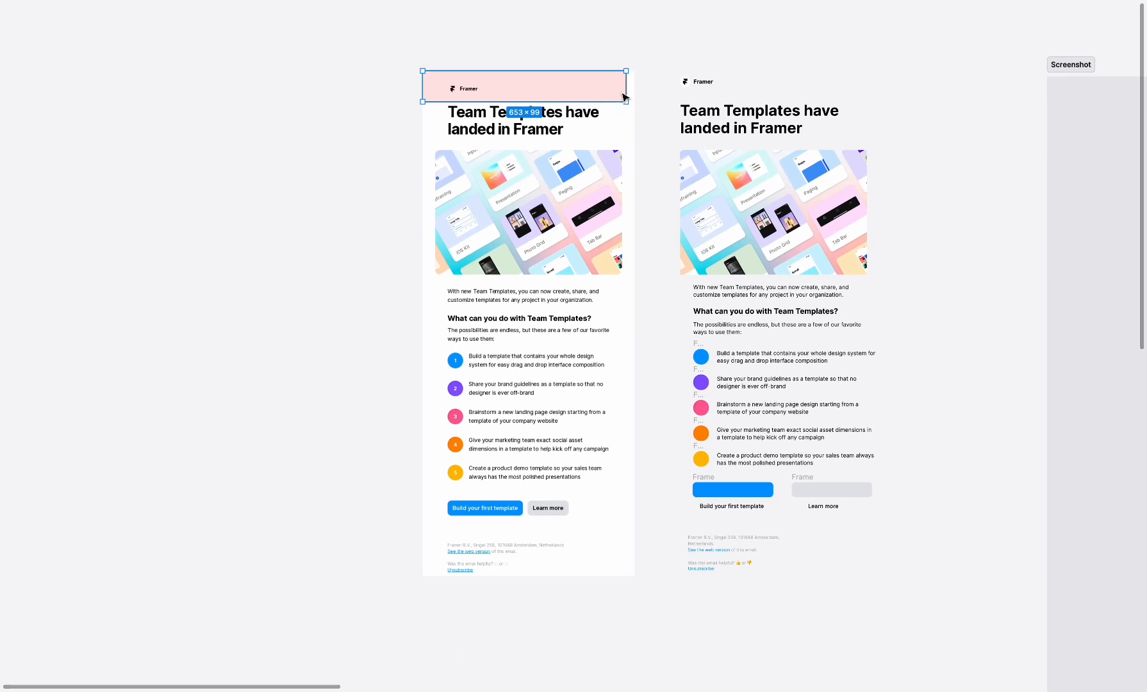
{"action": "left_click_drag", "start_coordinate": [626, 90], "coordinate": [631, 91]}
Move the red rectangle down over the first numbered list item of the reference email
{"action": "scroll", "coordinate": [514, 380], "scroll_direction": "up", "scroll_amount": 5}
{"action": "scroll", "coordinate": [608, 56], "scroll_direction": "down", "scroll_amount": 5}
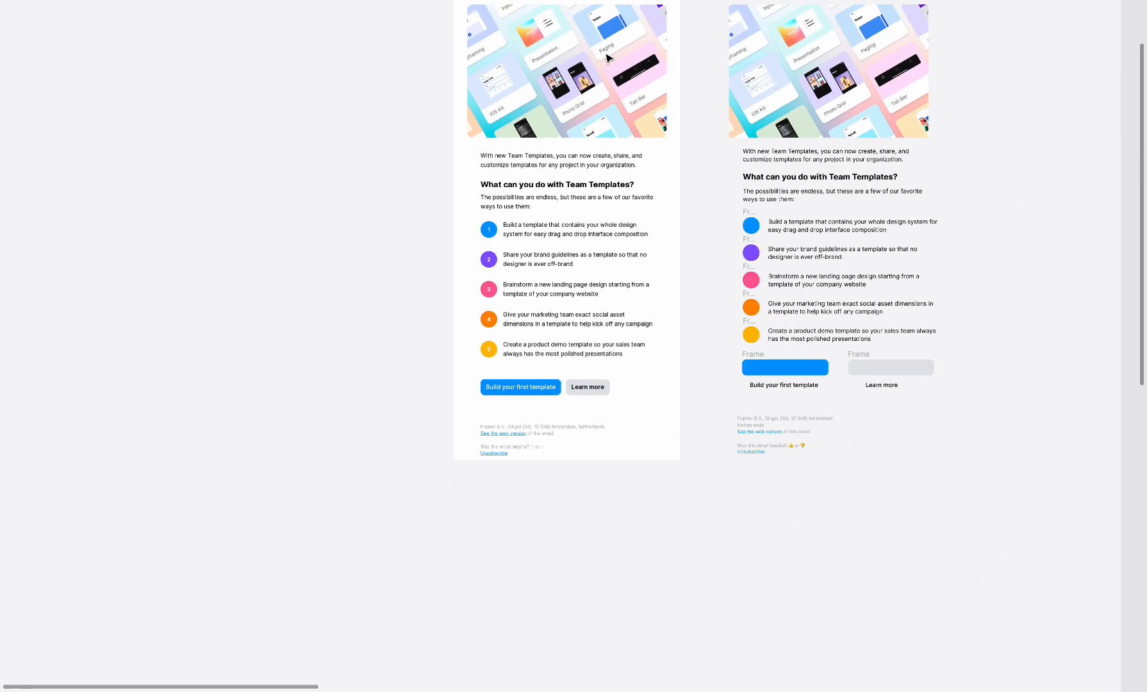
{"action": "scroll", "coordinate": [607, 57], "scroll_direction": "up", "scroll_amount": 3}
{"action": "scroll", "coordinate": [607, 56], "scroll_direction": "right", "scroll_amount": 1}
{"action": "left_click_drag", "start_coordinate": [596, 23], "coordinate": [595, 312]}
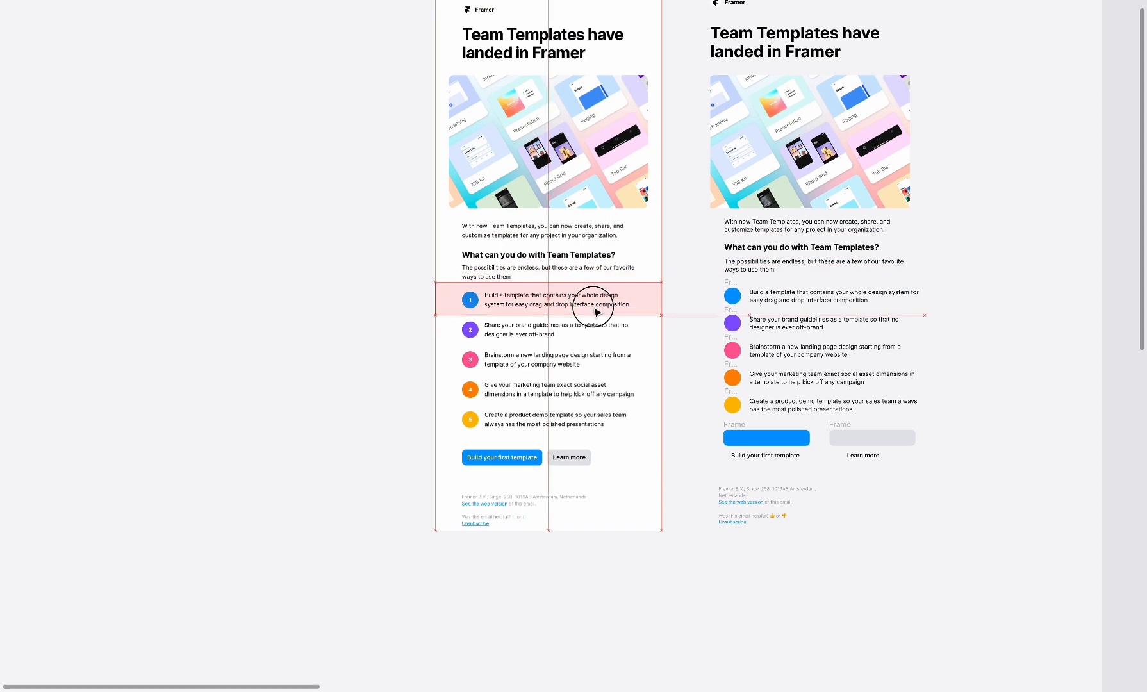
Duplicate the red rectangle and place the copy over the button row of the reference email
{"action": "scroll", "coordinate": [597, 313], "scroll_direction": "down", "scroll_amount": 3}
{"action": "left_click_drag", "start_coordinate": [610, 210], "coordinate": [610, 367]}
{"action": "scroll", "coordinate": [610, 367], "scroll_direction": "right", "scroll_amount": 3}
{"action": "scroll", "coordinate": [610, 367], "scroll_direction": "up", "scroll_amount": 1}
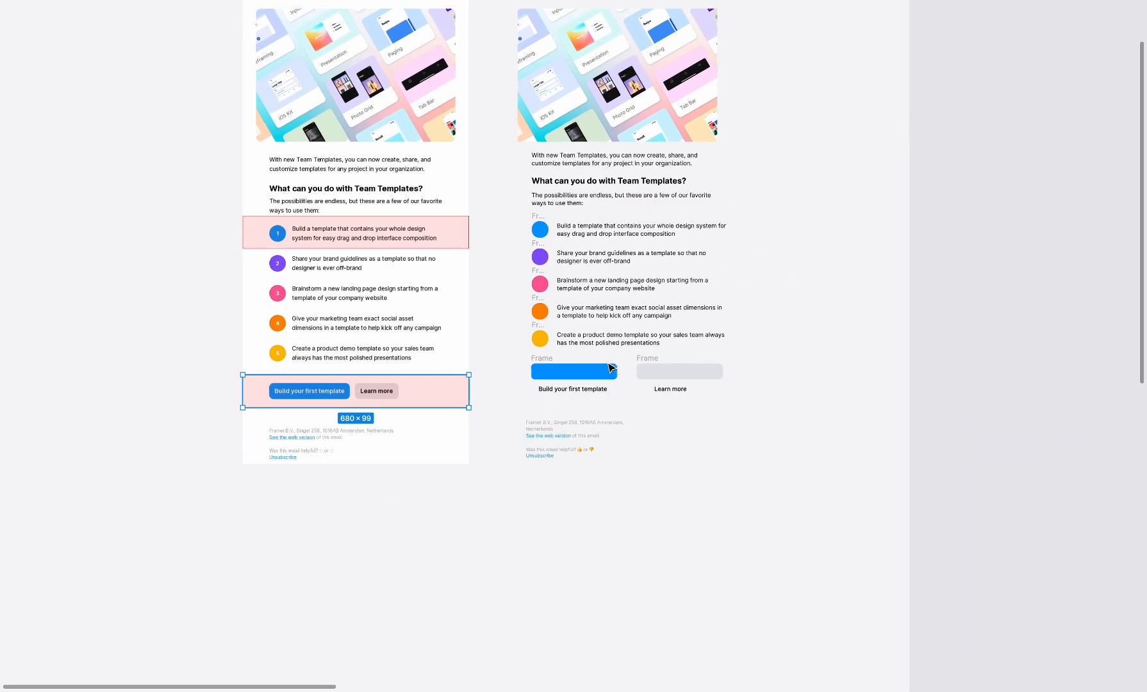
Move the copied red rectangle straight down, just below the footer of the reference email
{"action": "scroll", "coordinate": [610, 367], "scroll_direction": "up", "scroll_amount": 5}
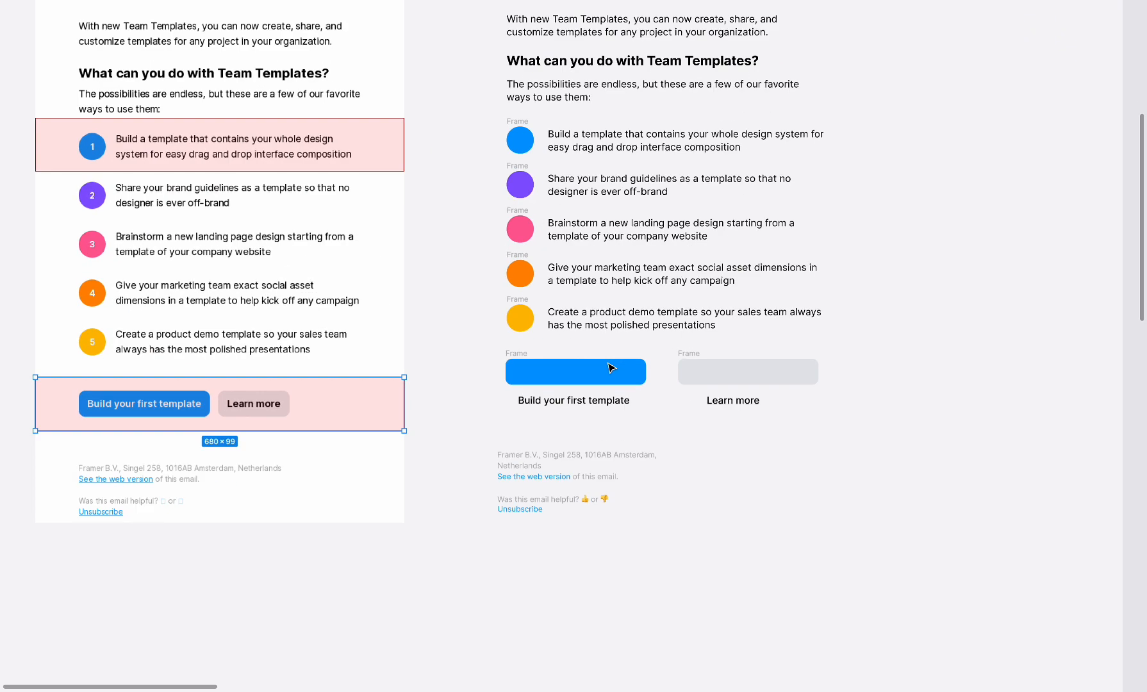
{"action": "scroll", "coordinate": [610, 367], "scroll_direction": "left", "scroll_amount": 2}
{"action": "left_click_drag", "start_coordinate": [430, 410], "coordinate": [429, 561]}
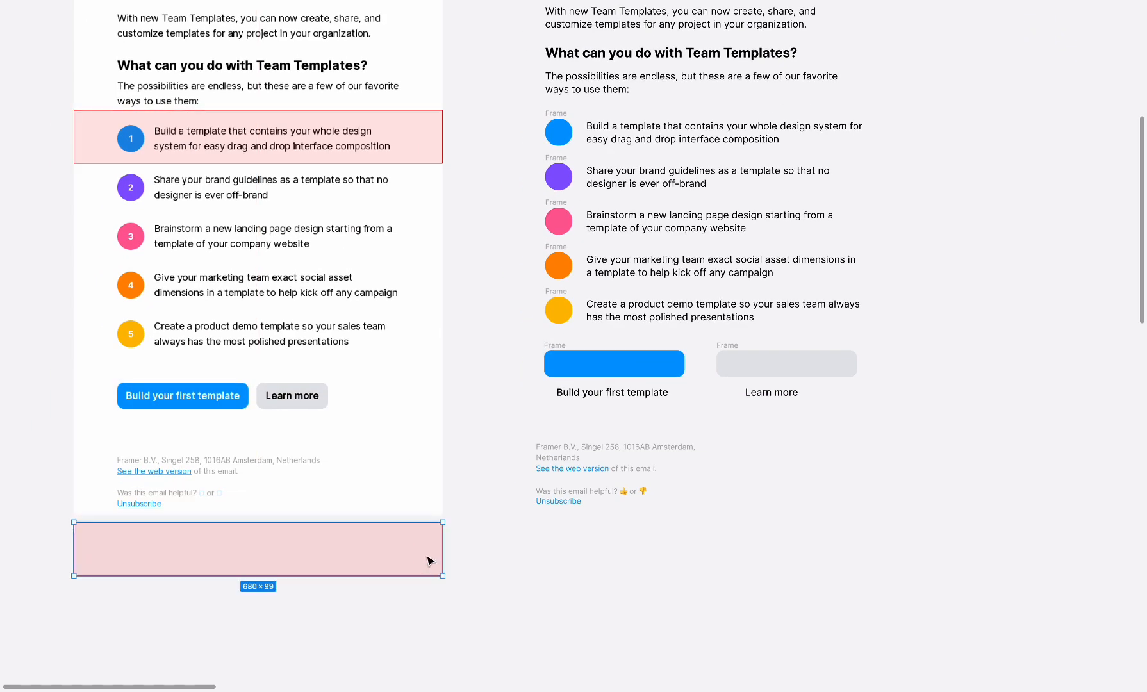
Place the "Build your first template" text inside the blue frame and apply auto layout to the frame
{"action": "left_click", "coordinate": [605, 371]}
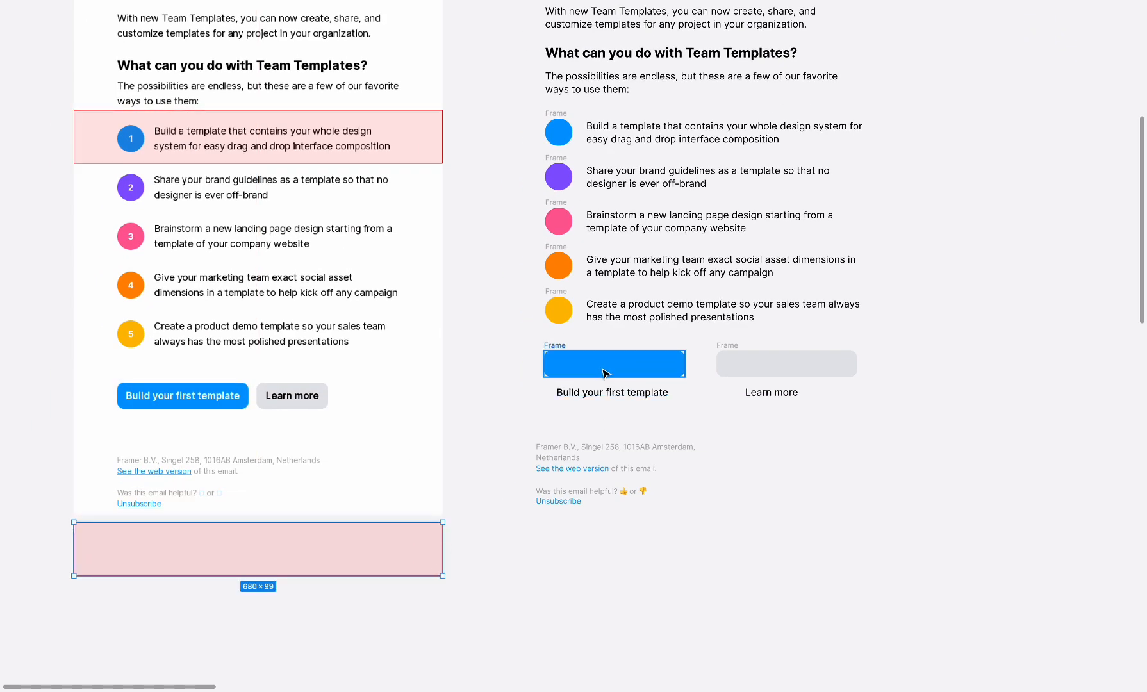
{"action": "scroll", "coordinate": [605, 371], "scroll_direction": "up", "scroll_amount": 5}
{"action": "left_click", "coordinate": [619, 413]}
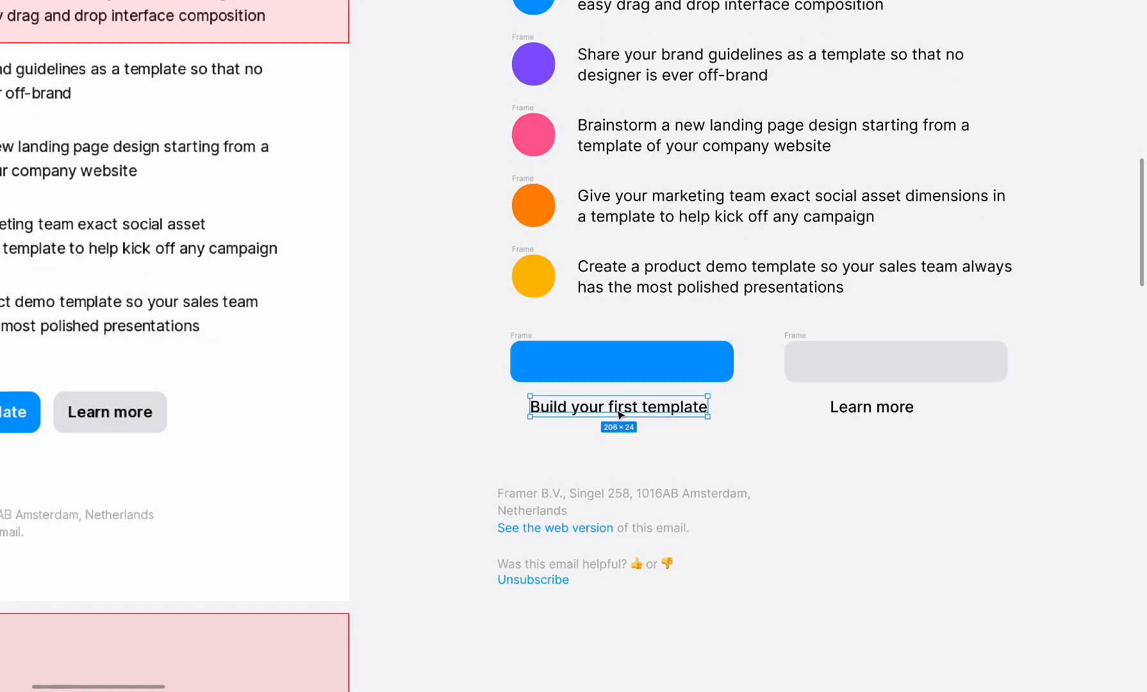
{"action": "key", "text": "ctrl+backslash"}
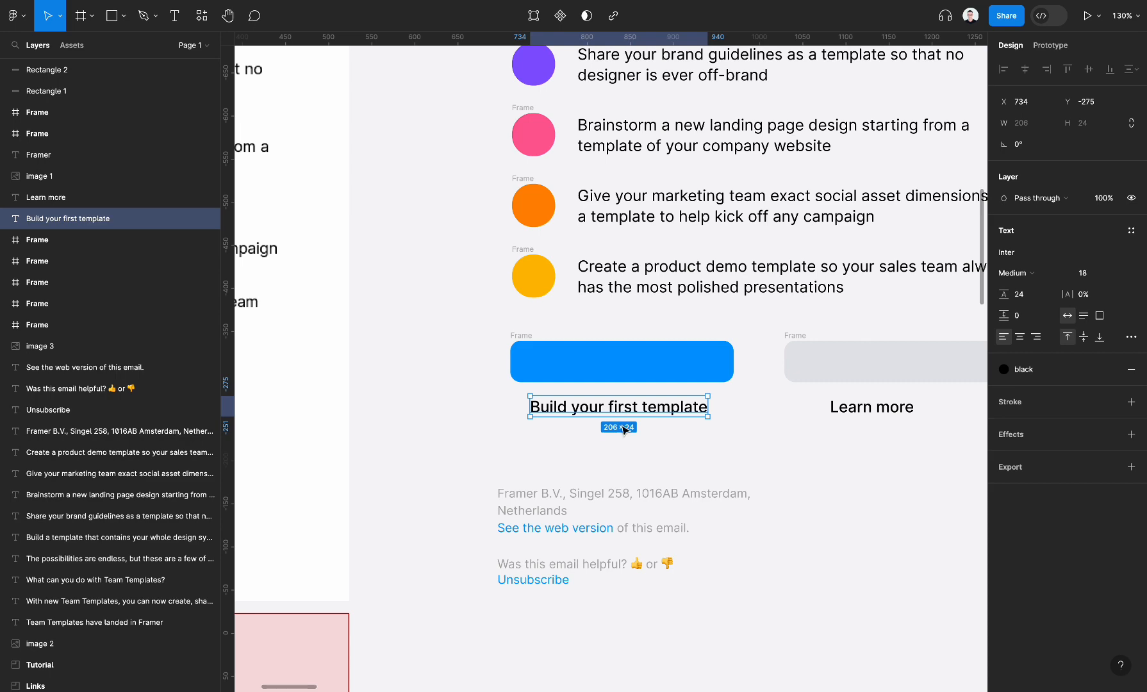
{"action": "scroll", "coordinate": [628, 417], "scroll_direction": "left", "scroll_amount": 1}
{"action": "scroll", "coordinate": [627, 418], "scroll_direction": "down", "scroll_amount": 1}
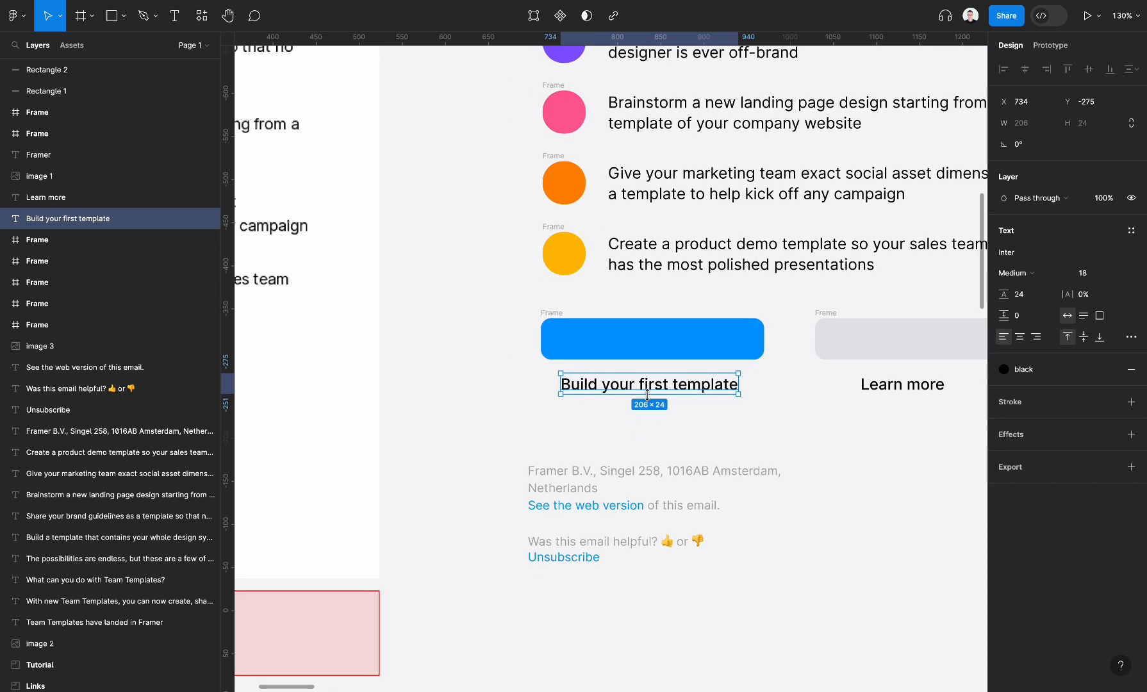
{"action": "left_click_drag", "start_coordinate": [649, 391], "coordinate": [650, 351]}
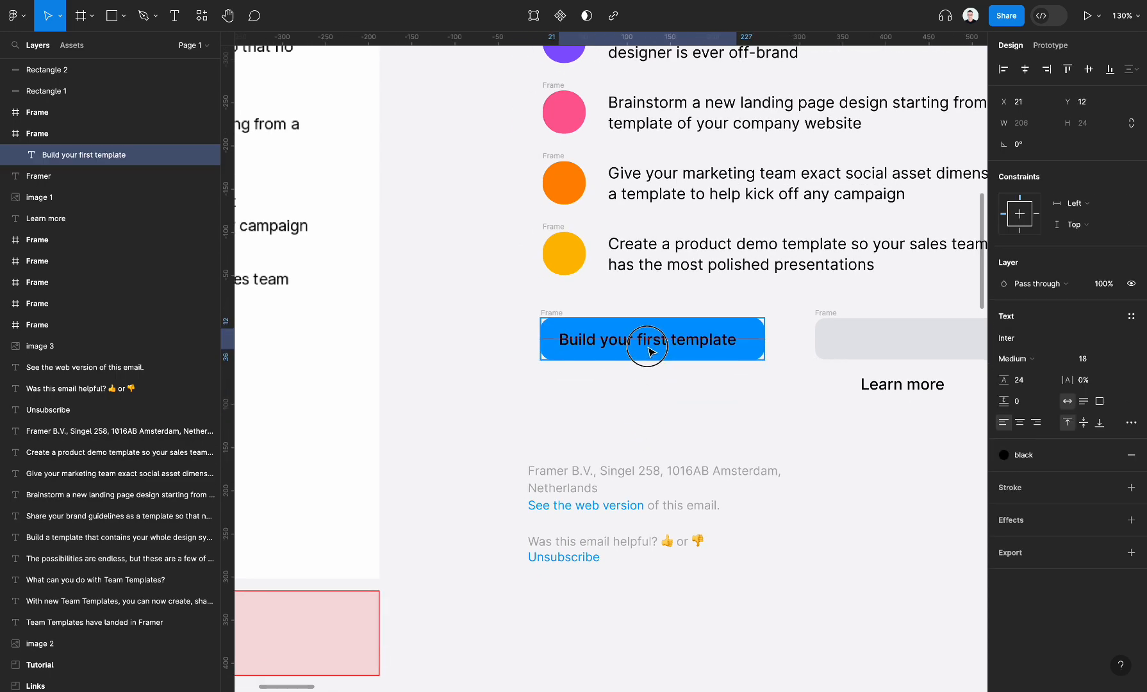
{"action": "left_click", "coordinate": [552, 313]}
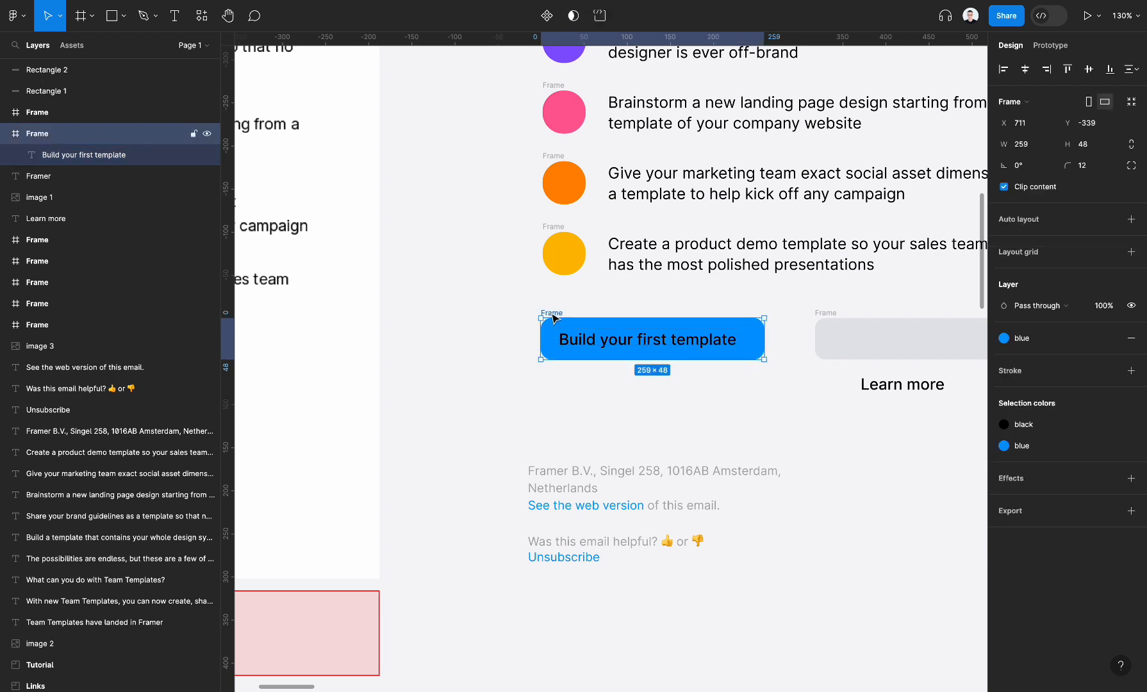
{"action": "key", "text": "shift+a"}
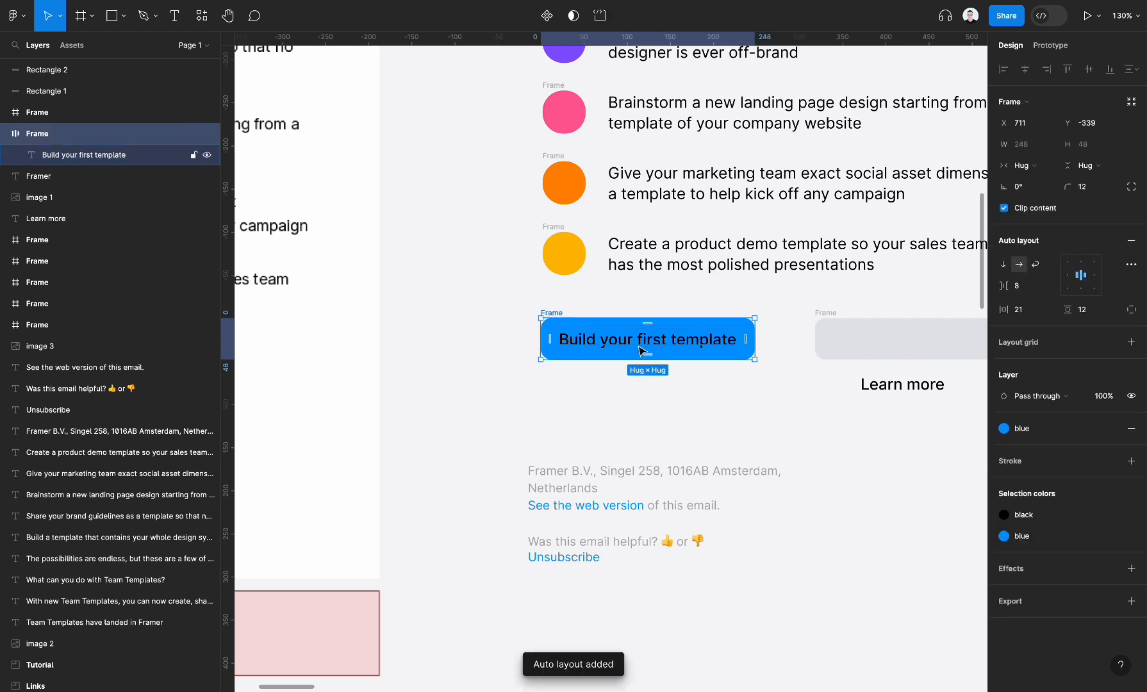
Replace the black fill style of the "Build your first template" text with a white FFFFFF fill
{"action": "double_click", "coordinate": [680, 349]}
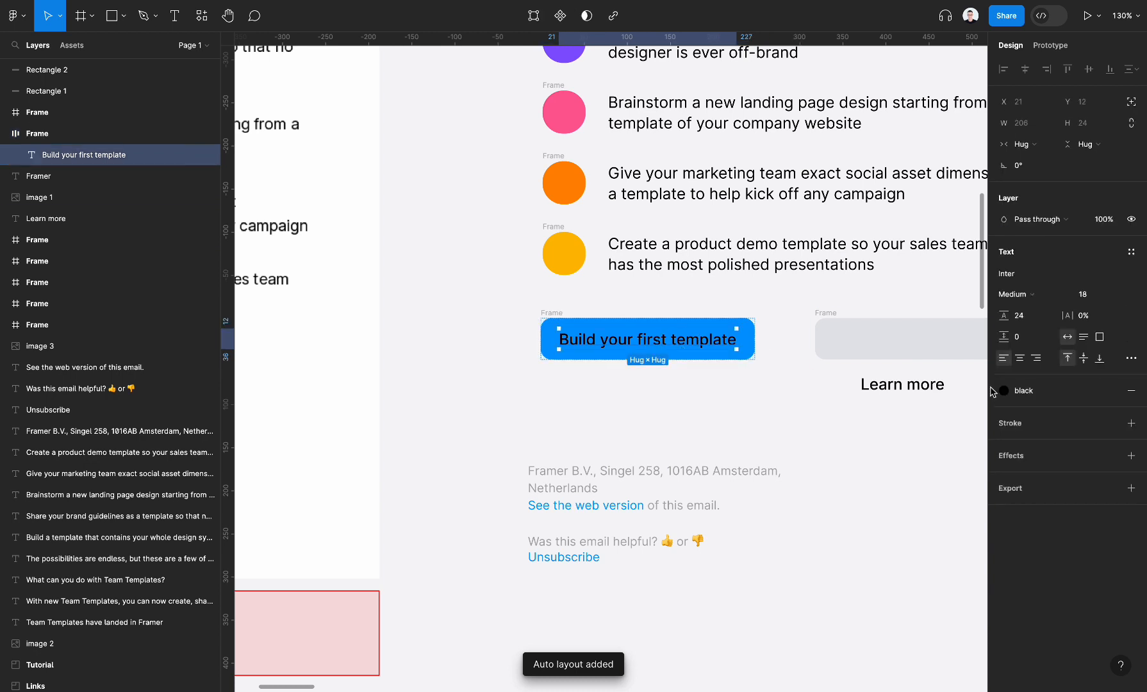
{"action": "left_click", "coordinate": [1132, 393]}
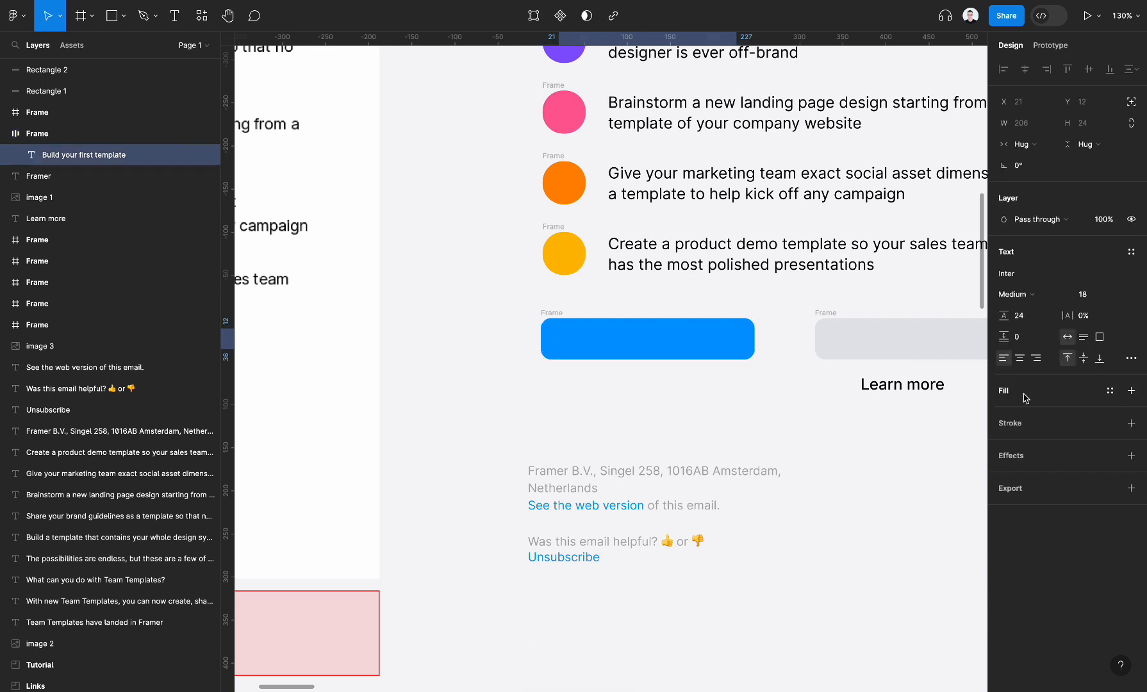
{"action": "left_click", "coordinate": [1130, 390]}
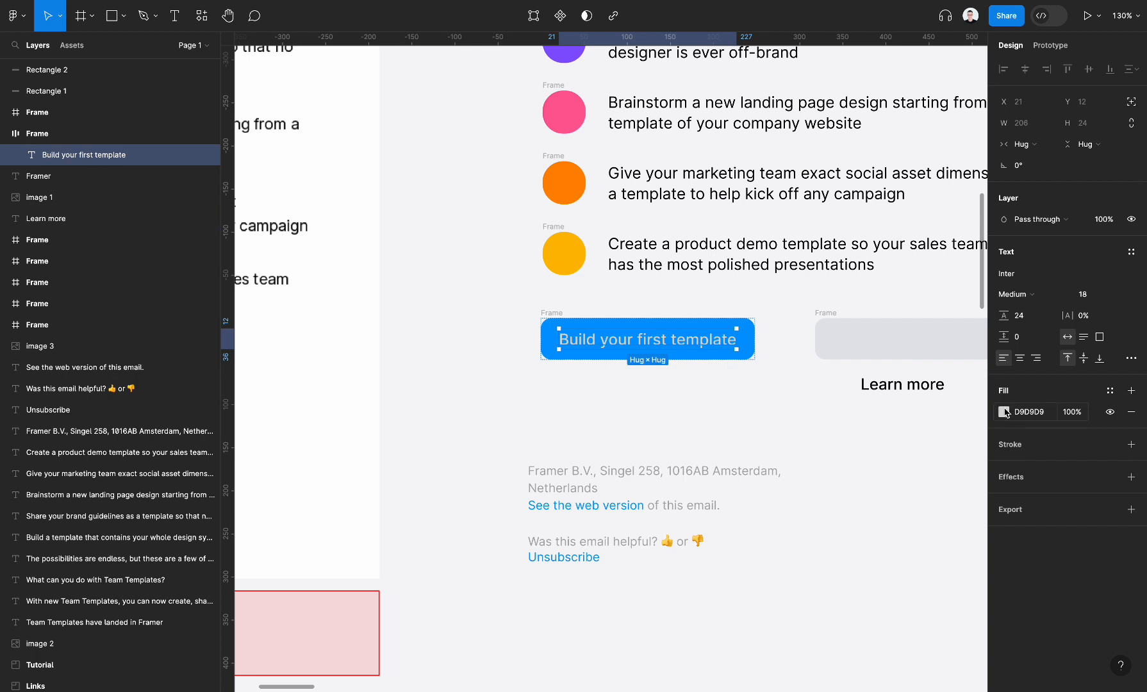
{"action": "left_click", "coordinate": [1004, 411]}
{"action": "left_click_drag", "start_coordinate": [981, 421], "coordinate": [773, 326]}
{"action": "left_click", "coordinate": [782, 318]}
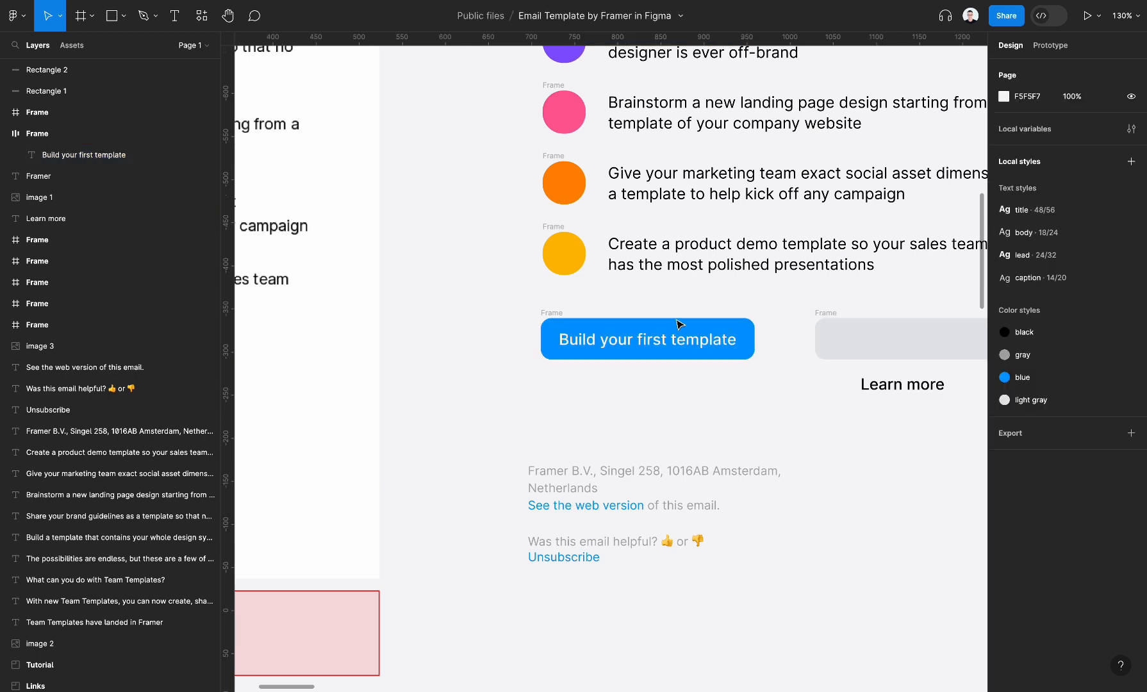
{"action": "left_click", "coordinate": [681, 324]}
{"action": "left_click", "coordinate": [551, 312]}
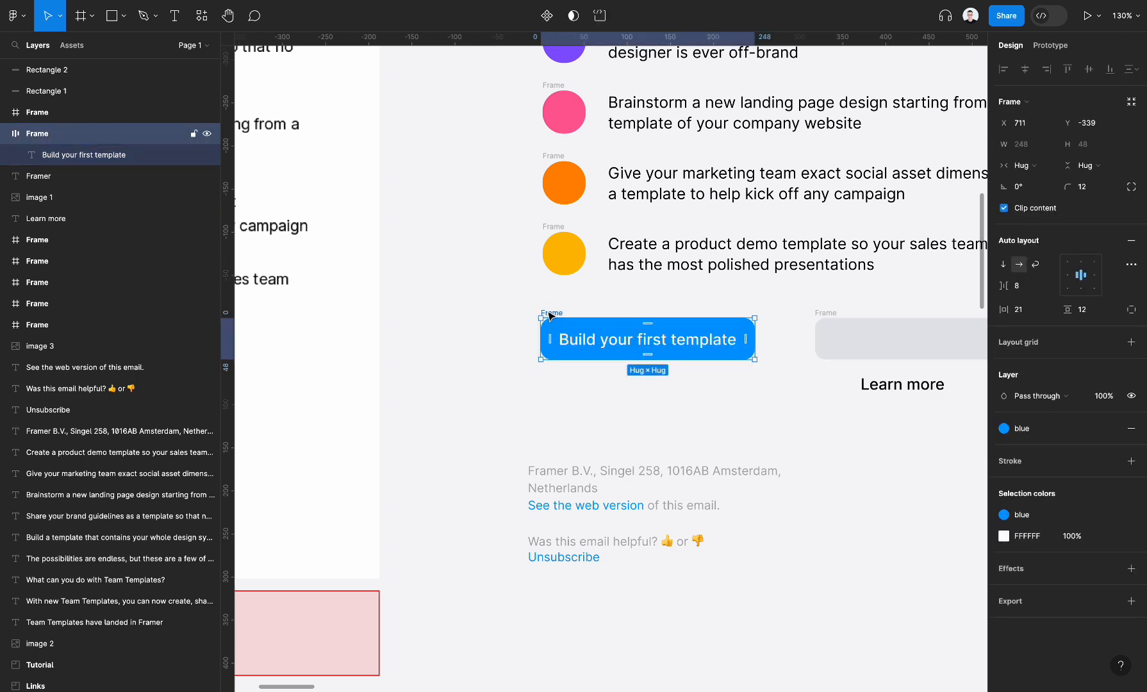
{"action": "left_click", "coordinate": [606, 342]}
Turn the "Learn more" text and the light gray frame into an auto layout button beside the blue one
{"action": "scroll", "coordinate": [606, 342], "scroll_direction": "right", "scroll_amount": 5}
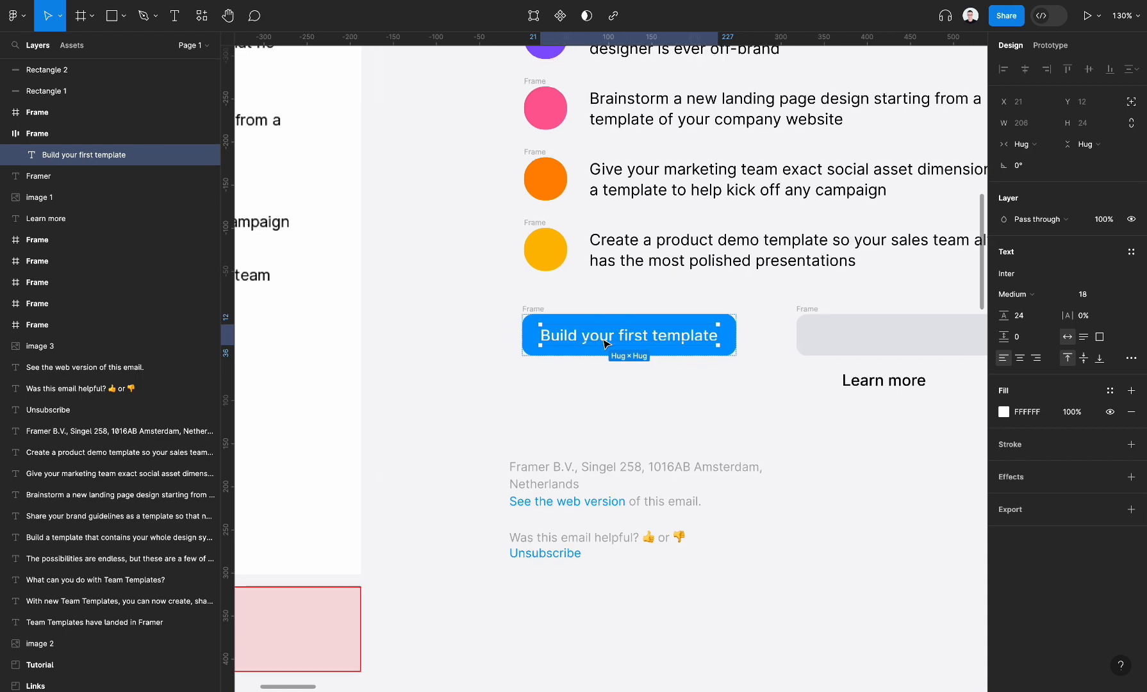
{"action": "scroll", "coordinate": [605, 342], "scroll_direction": "up", "scroll_amount": 1}
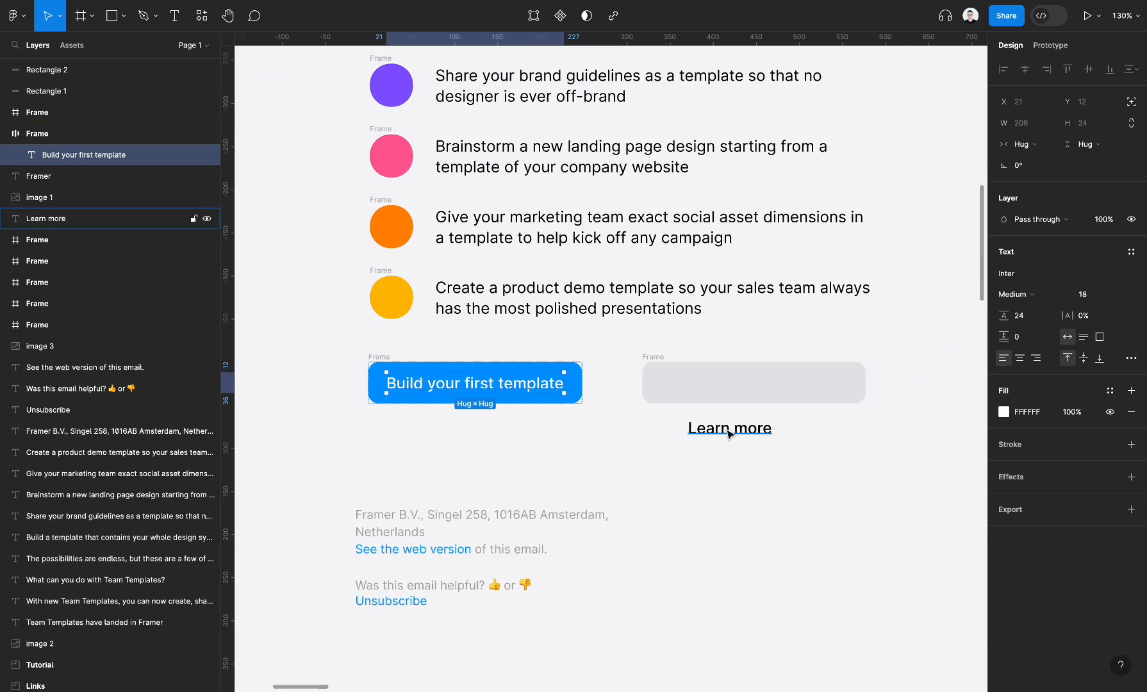
{"action": "left_click_drag", "start_coordinate": [729, 434], "coordinate": [668, 361]}
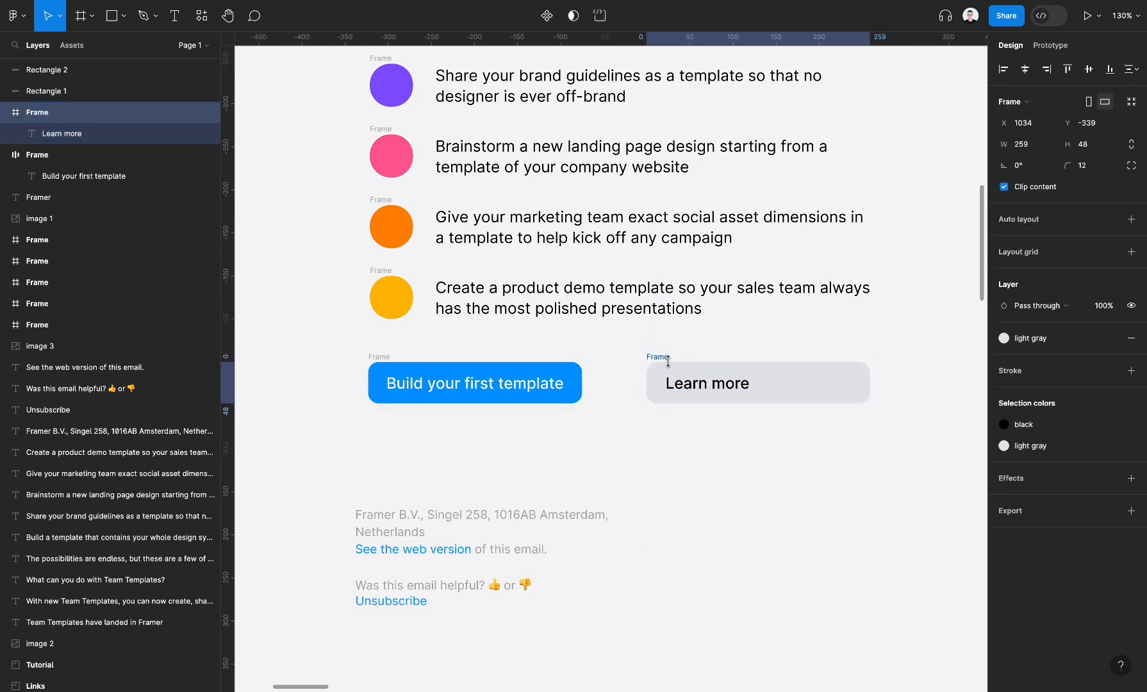
{"action": "key", "text": "shift+a"}
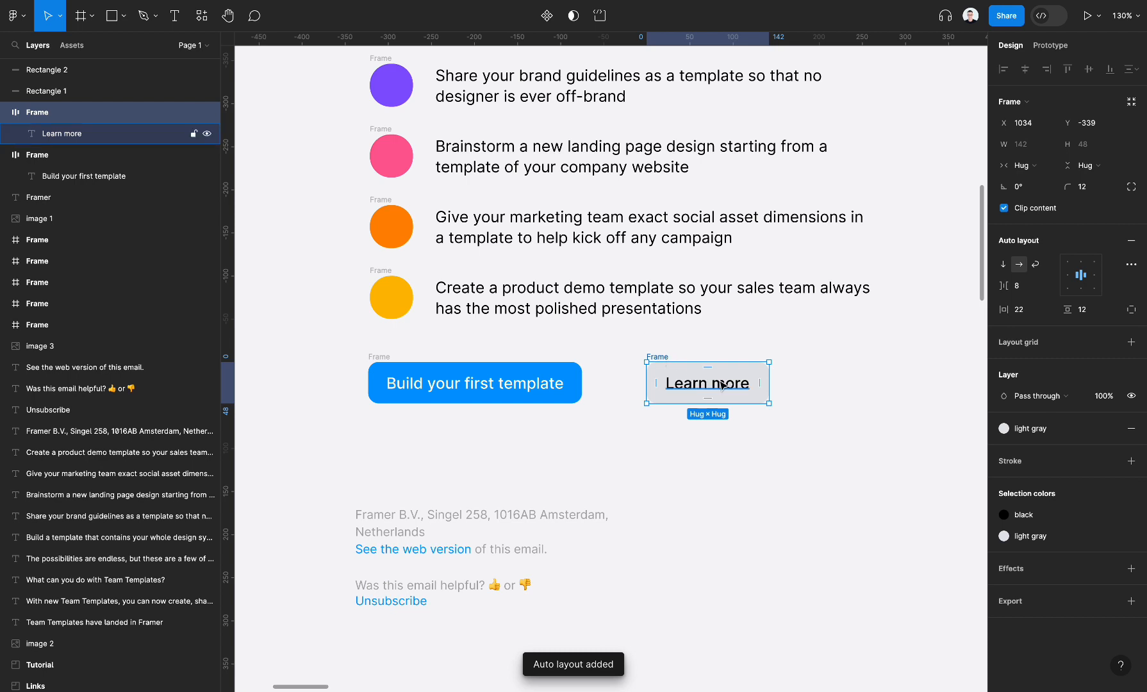
{"action": "left_click_drag", "start_coordinate": [723, 385], "coordinate": [698, 385]}
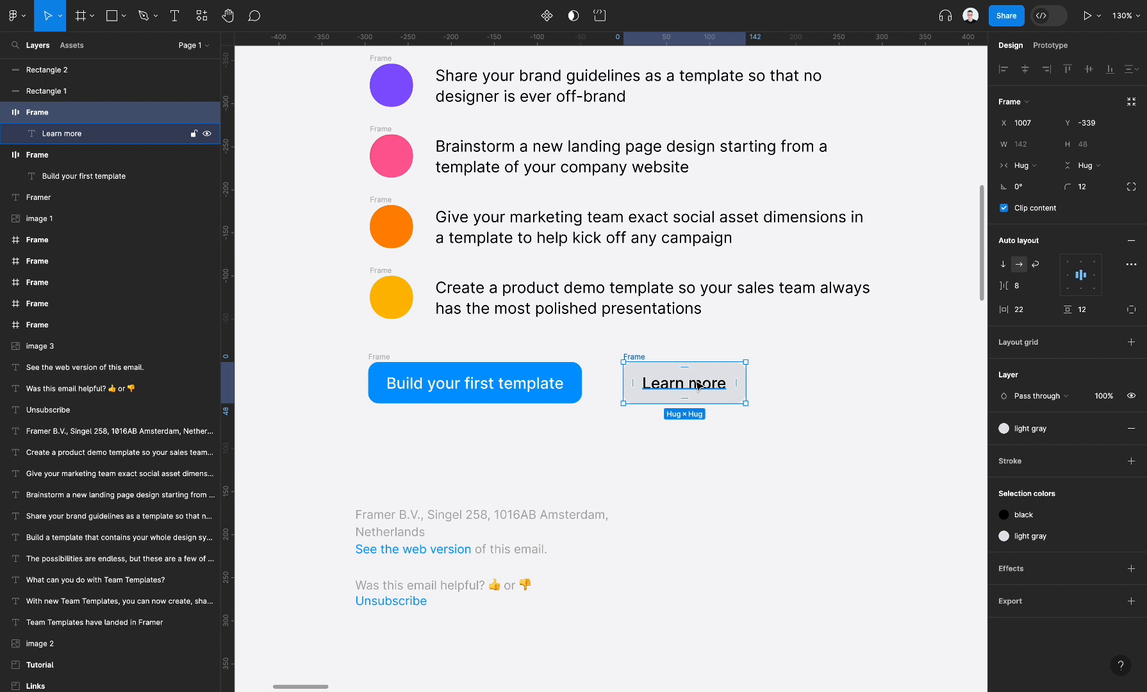
Test how the gray button adapts by appending "dss" to the "Learn more" label and deleting it again
{"action": "left_click", "coordinate": [703, 387]}
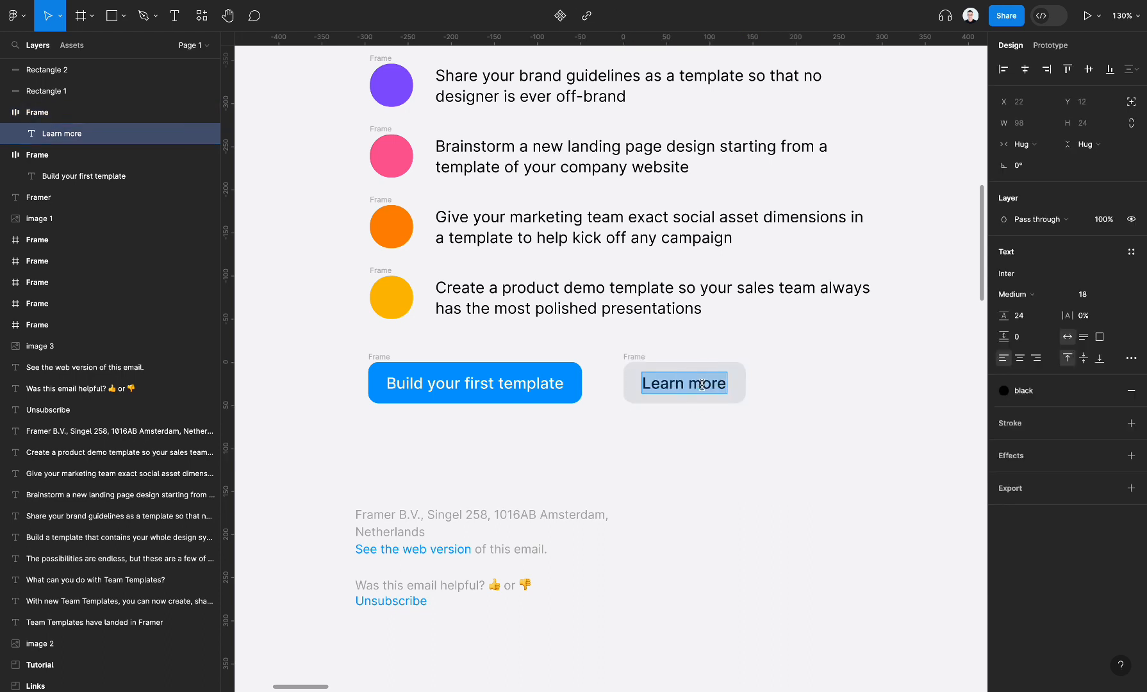
{"action": "type", "text": "dss"}
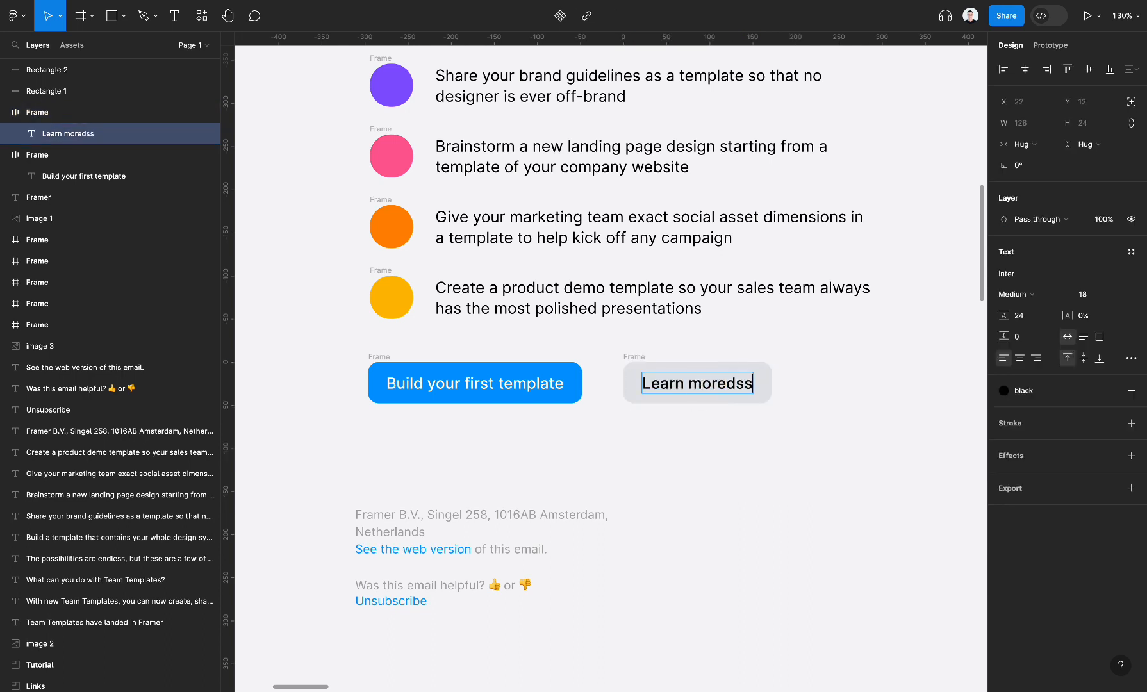
{"action": "key", "text": "BackSpace"}
{"action": "key", "text": "BackSpace"}
{"action": "key", "text": "BackSpace"}
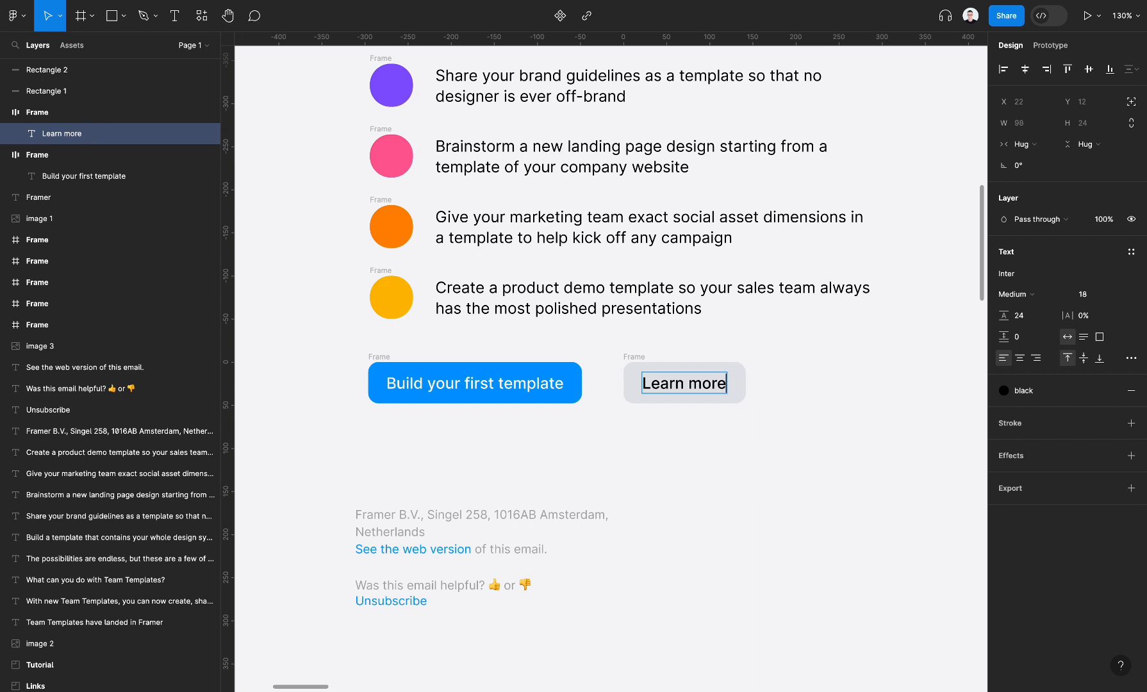
{"action": "key", "text": "Escape"}
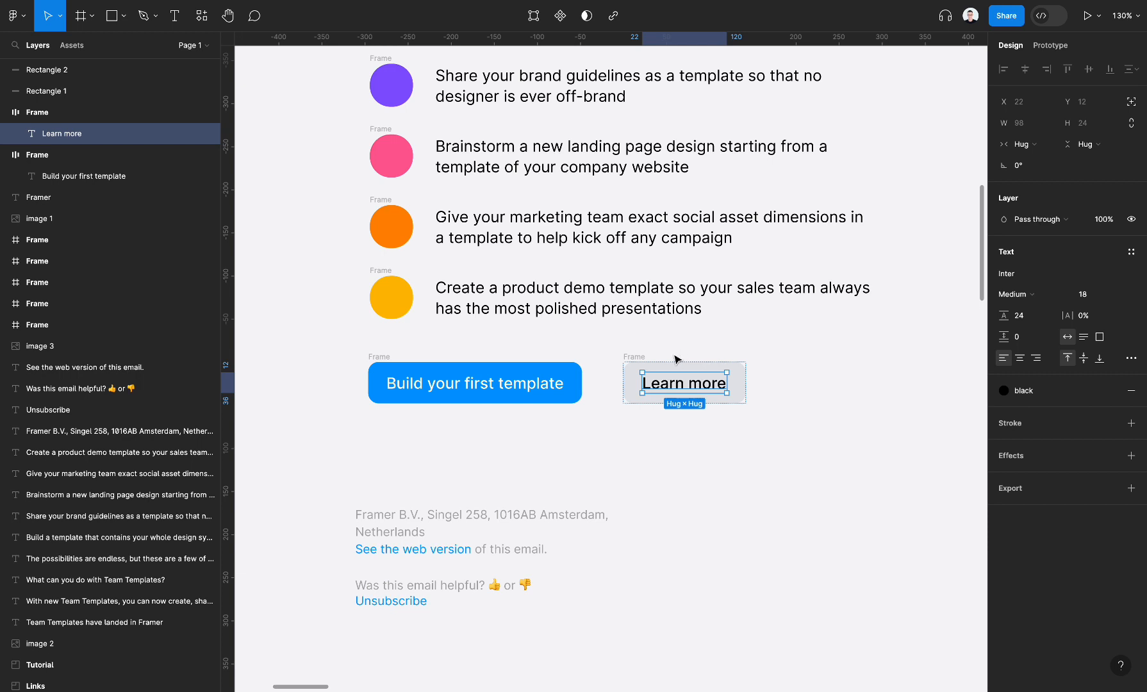
Move the "Learn more" button closer to the blue button and align it with that button's top edge
{"action": "left_click_drag", "start_coordinate": [632, 355], "coordinate": [619, 357]}
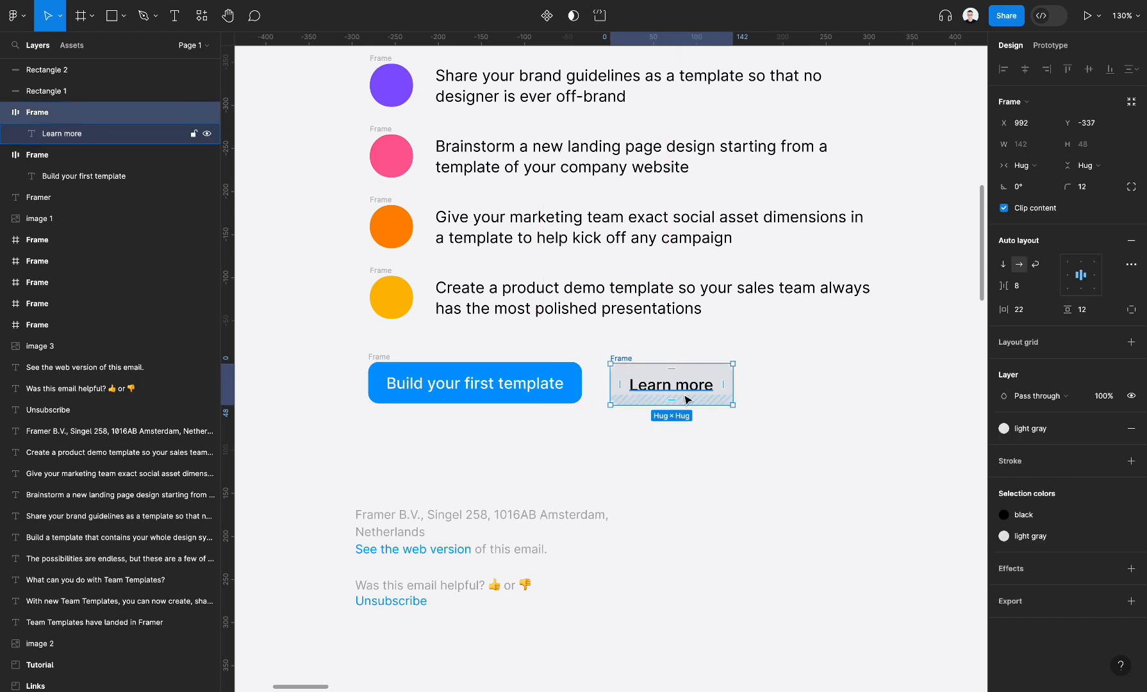
{"action": "left_click", "coordinate": [686, 399]}
{"action": "left_click", "coordinate": [742, 343]}
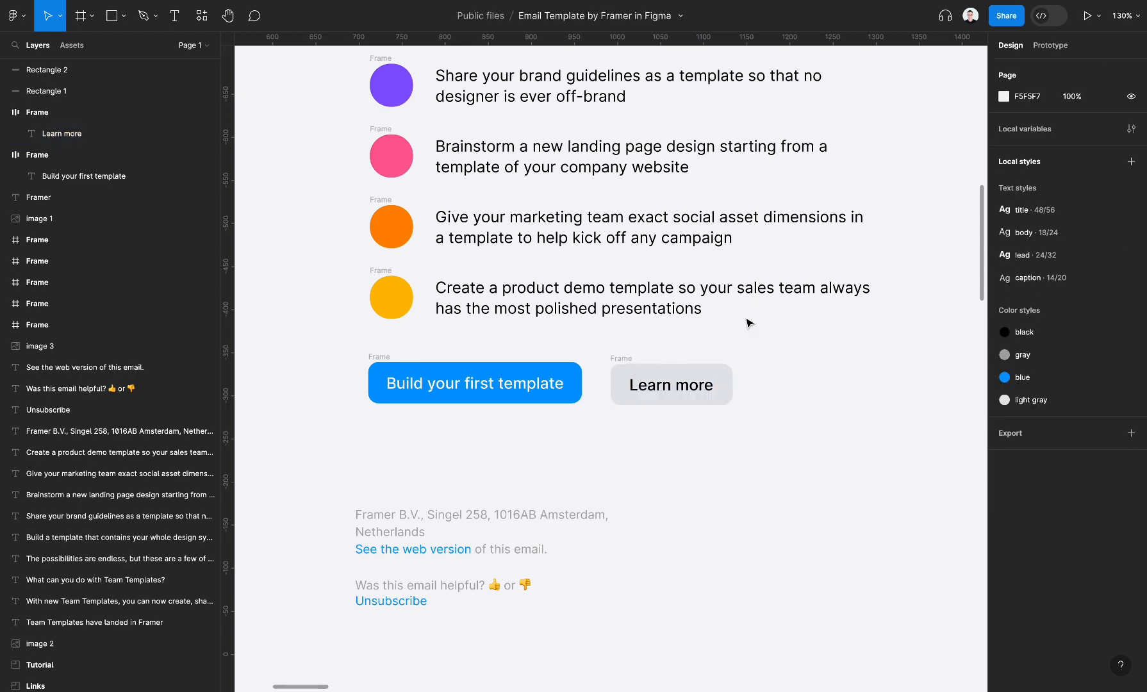
{"action": "left_click", "coordinate": [633, 361]}
{"action": "scroll", "coordinate": [584, 377], "scroll_direction": "up", "scroll_amount": 1}
{"action": "left_click", "coordinate": [428, 369]}
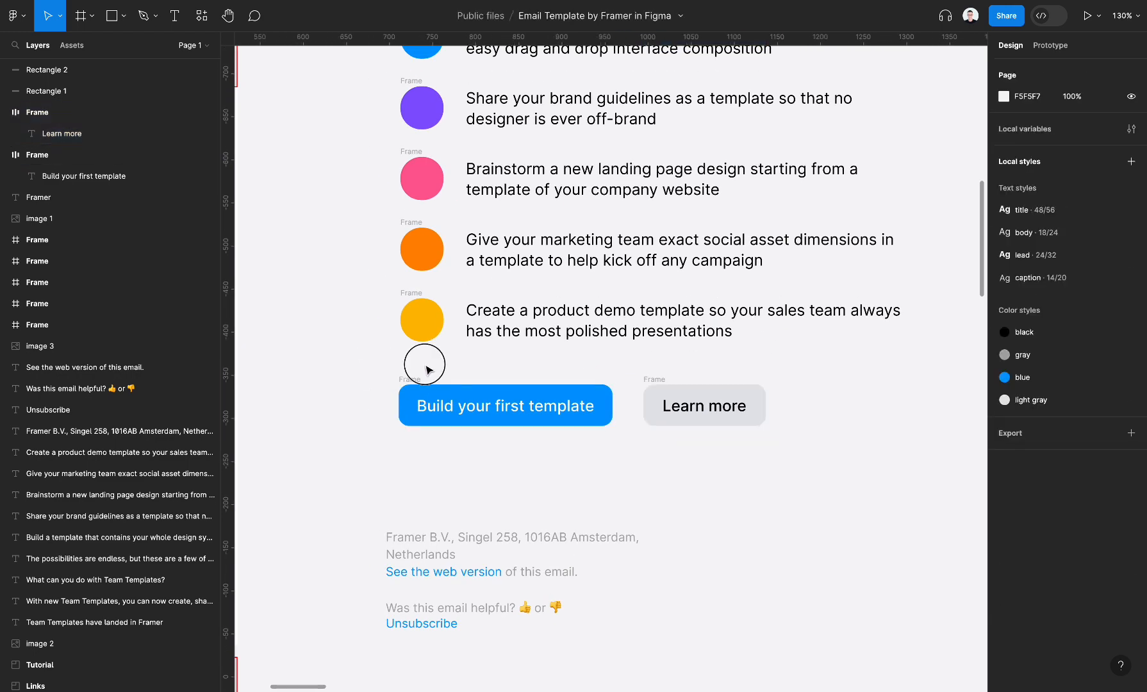
Move both buttons down together to Y -296, widening the gap below the numbered list
{"action": "left_click_drag", "start_coordinate": [374, 364], "coordinate": [923, 464]}
{"action": "left_click_drag", "start_coordinate": [686, 405], "coordinate": [689, 443]}
{"action": "scroll", "coordinate": [690, 446], "scroll_direction": "up", "scroll_amount": 2}
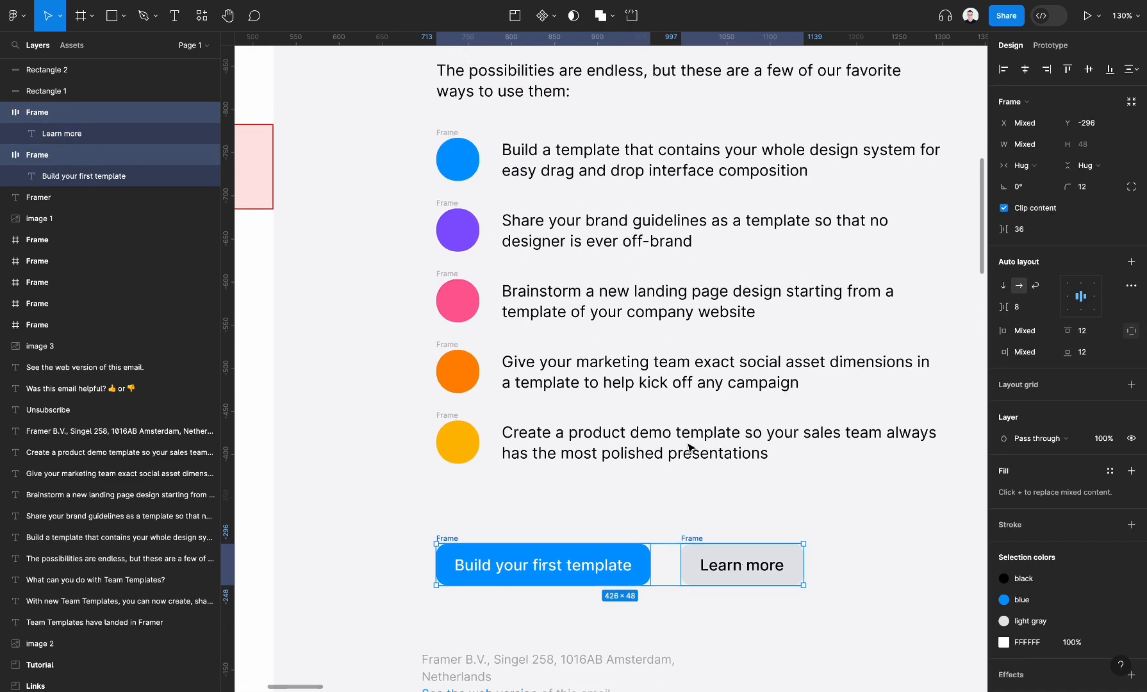
Duplicate the first list row's description text and blue circle into the empty area to the right of the email
{"action": "left_click_drag", "start_coordinate": [407, 119], "coordinate": [962, 195]}
{"action": "scroll", "coordinate": [962, 195], "scroll_direction": "up", "scroll_amount": 1}
{"action": "scroll", "coordinate": [609, 239], "scroll_direction": "left", "scroll_amount": 1}
{"action": "scroll", "coordinate": [608, 233], "scroll_direction": "down", "scroll_amount": 3}
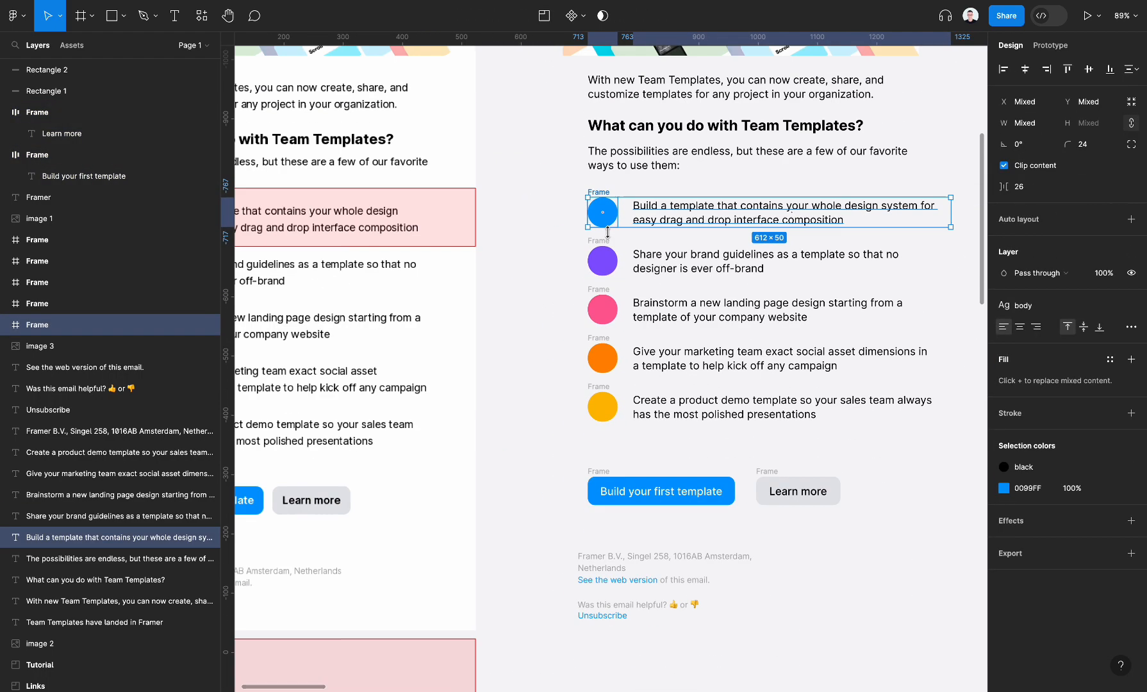
{"action": "scroll", "coordinate": [608, 233], "scroll_direction": "right", "scroll_amount": 2}
{"action": "left_click", "coordinate": [828, 256]}
{"action": "scroll", "coordinate": [832, 260], "scroll_direction": "right", "scroll_amount": 2}
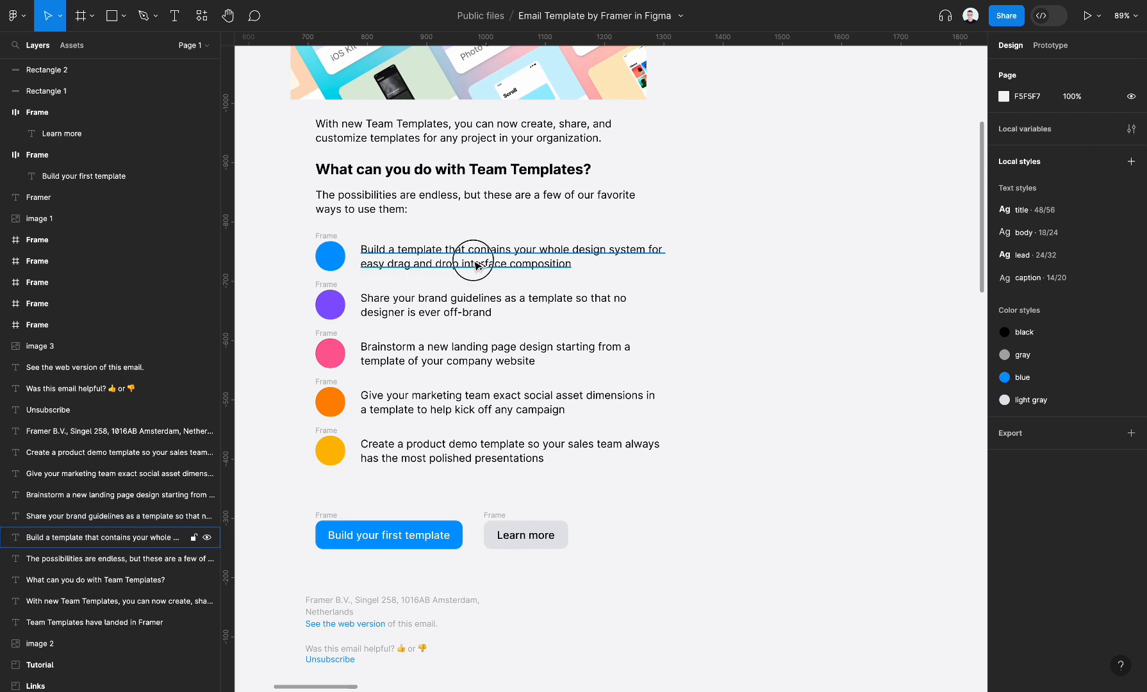
{"action": "left_click_drag", "start_coordinate": [476, 265], "coordinate": [902, 251]}
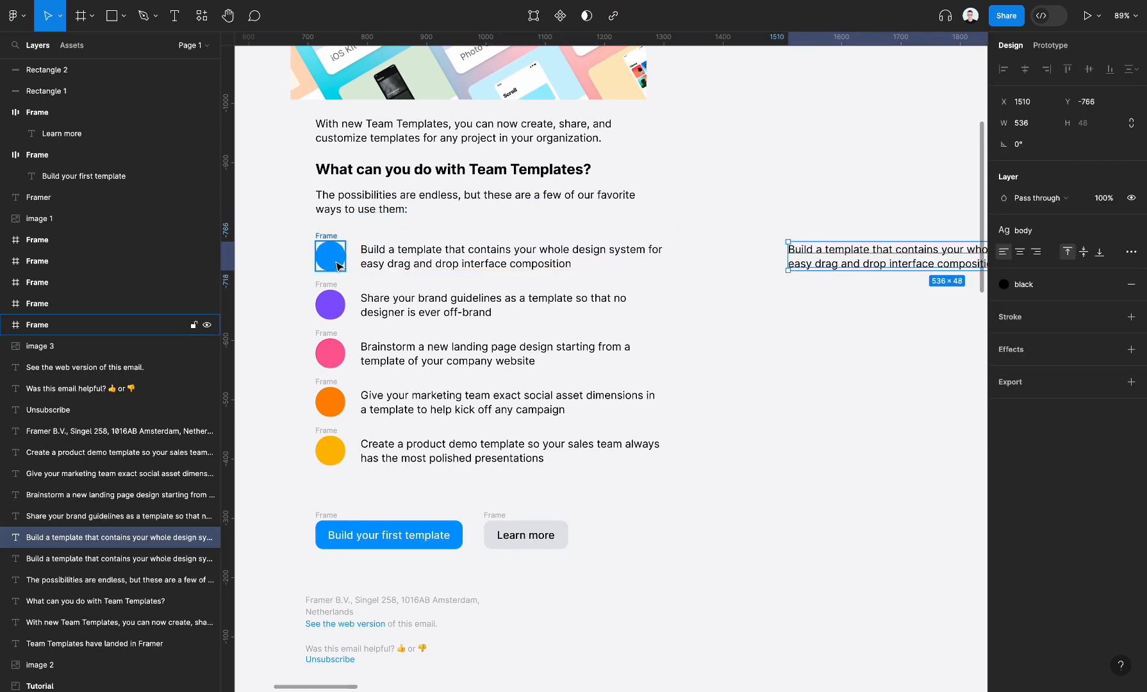
{"action": "left_click_drag", "start_coordinate": [338, 264], "coordinate": [757, 302]}
{"action": "scroll", "coordinate": [776, 244], "scroll_direction": "up", "scroll_amount": 1}
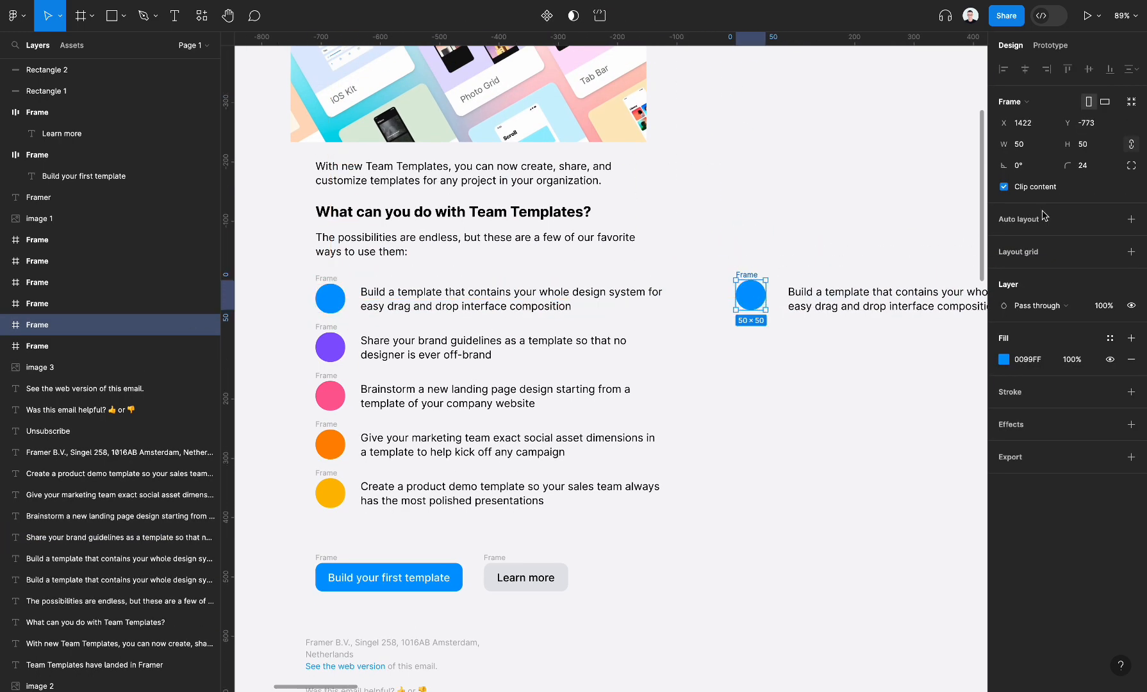
Check the copied circle's corner radius and examine the numbered circle rows in the original email for comparison
{"action": "left_click", "coordinate": [1109, 170]}
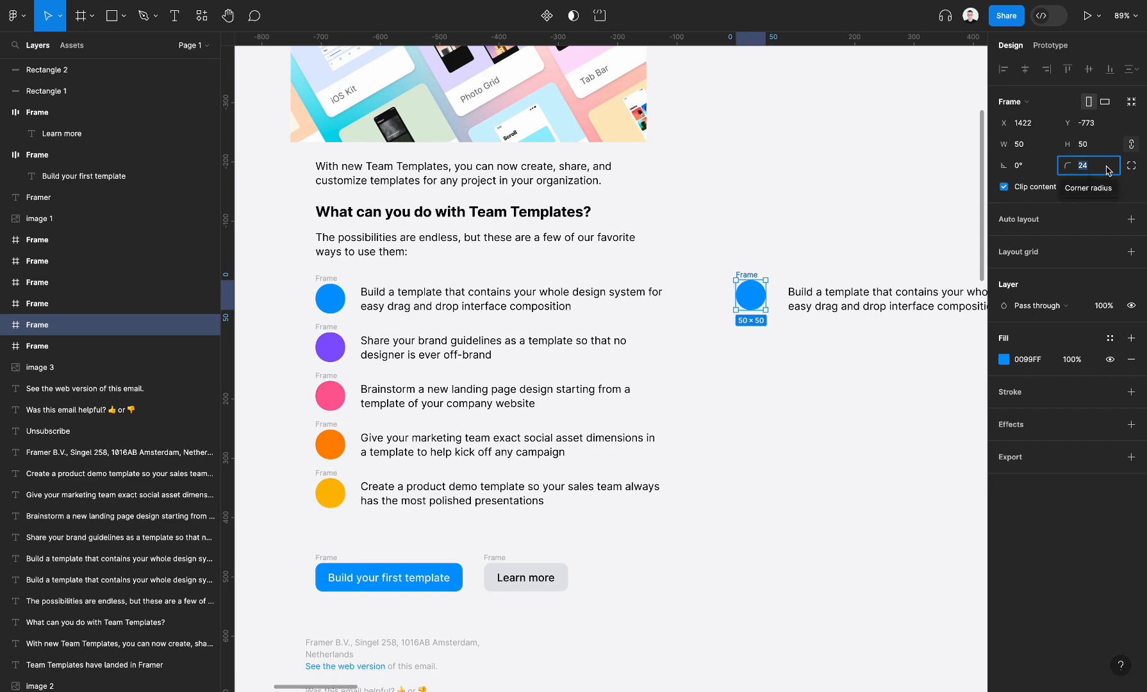
{"action": "left_click", "coordinate": [831, 265]}
{"action": "scroll", "coordinate": [830, 264], "scroll_direction": "down", "scroll_amount": 2}
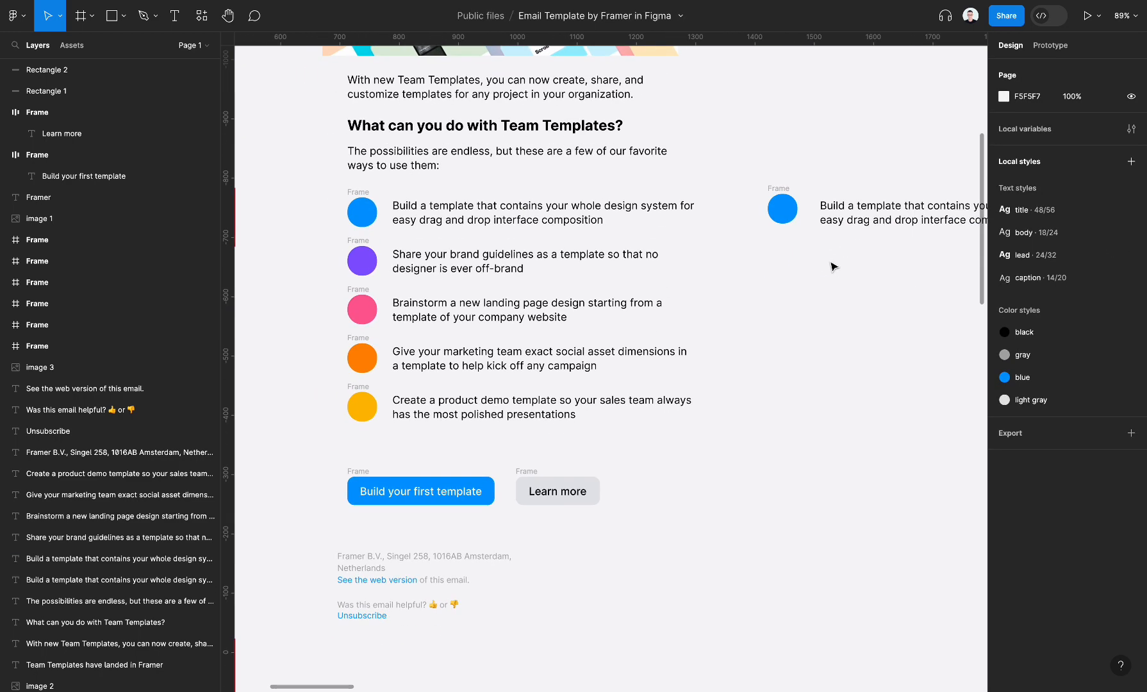
{"action": "scroll", "coordinate": [830, 263], "scroll_direction": "left", "scroll_amount": 6}
{"action": "key", "text": "ctrl+backslash"}
{"action": "scroll", "coordinate": [607, 302], "scroll_direction": "left", "scroll_amount": 5}
{"action": "scroll", "coordinate": [607, 303], "scroll_direction": "down", "scroll_amount": 2}
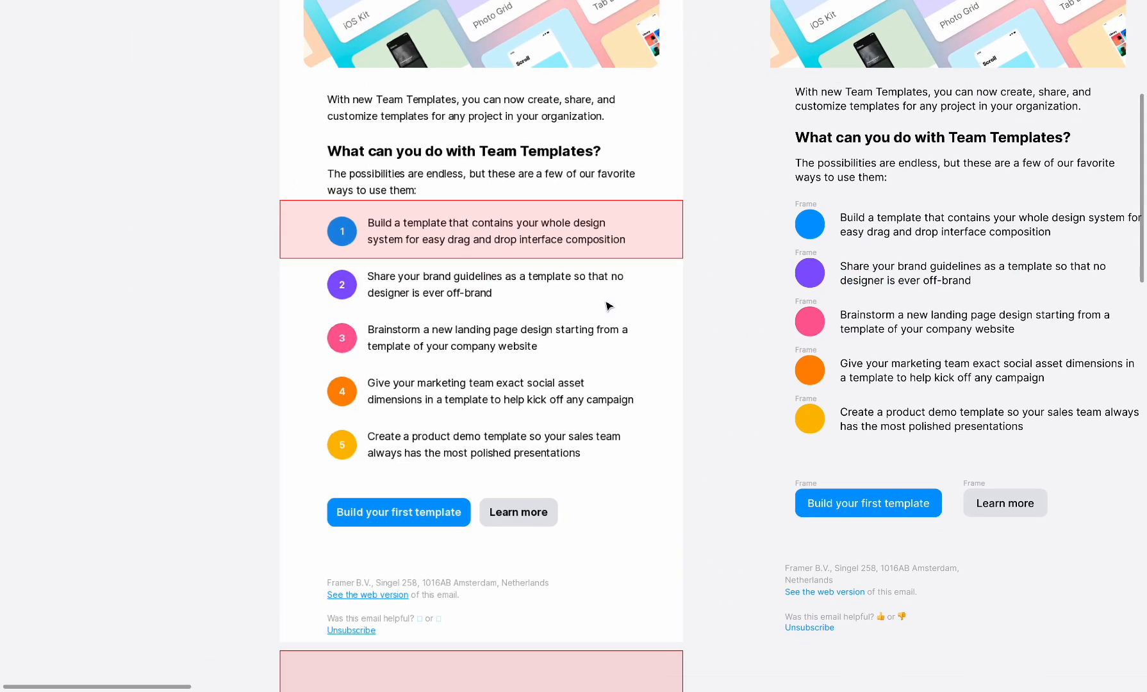
{"action": "left_click", "coordinate": [385, 223]}
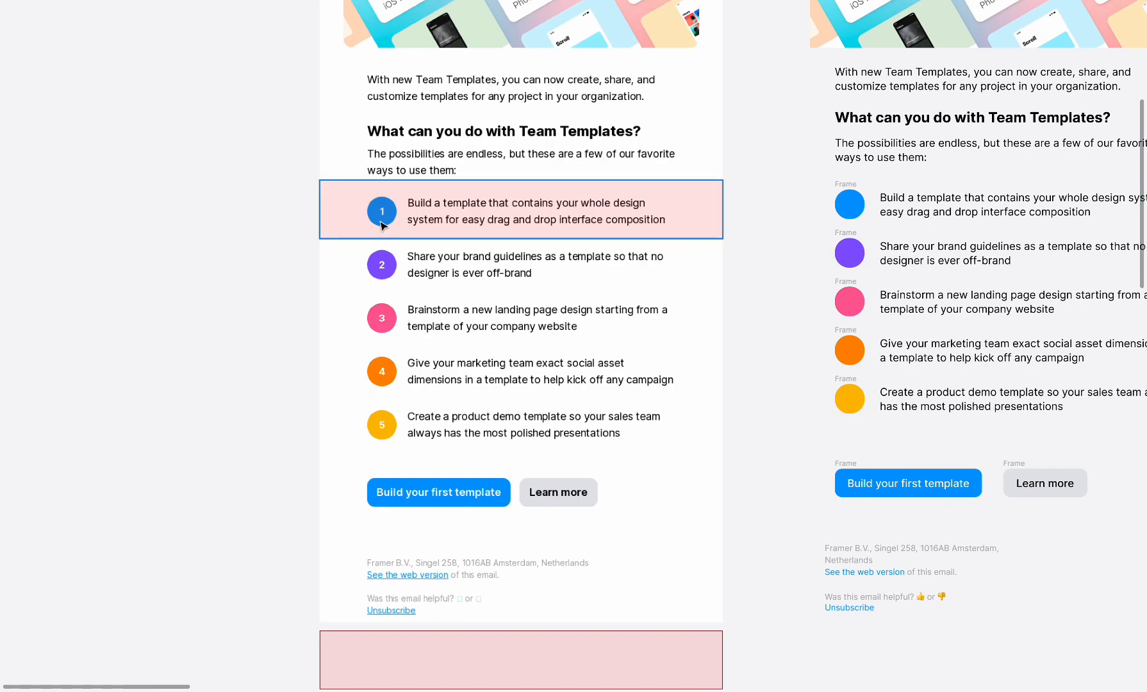
{"action": "scroll", "coordinate": [385, 224], "scroll_direction": "up", "scroll_amount": 2}
{"action": "scroll", "coordinate": [385, 224], "scroll_direction": "right", "scroll_amount": 14}
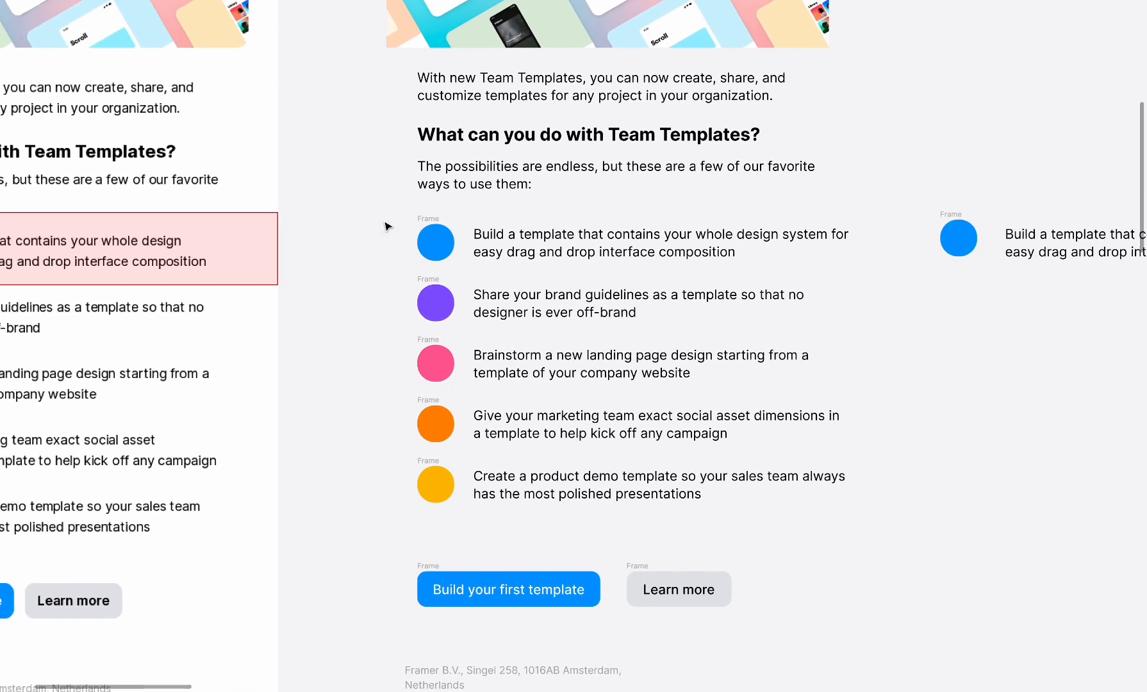
Duplicate the first row's description text beneath the copied row and replace its content with "1"
{"action": "left_click_drag", "start_coordinate": [697, 251], "coordinate": [677, 346]}
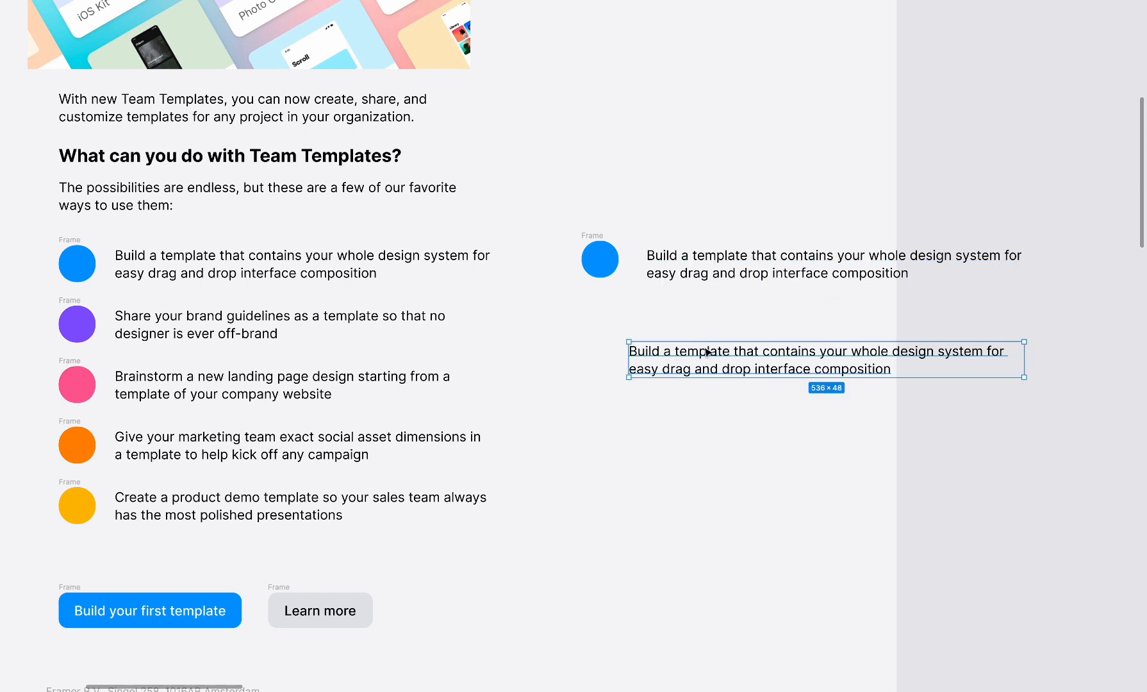
{"action": "double_click", "coordinate": [691, 363]}
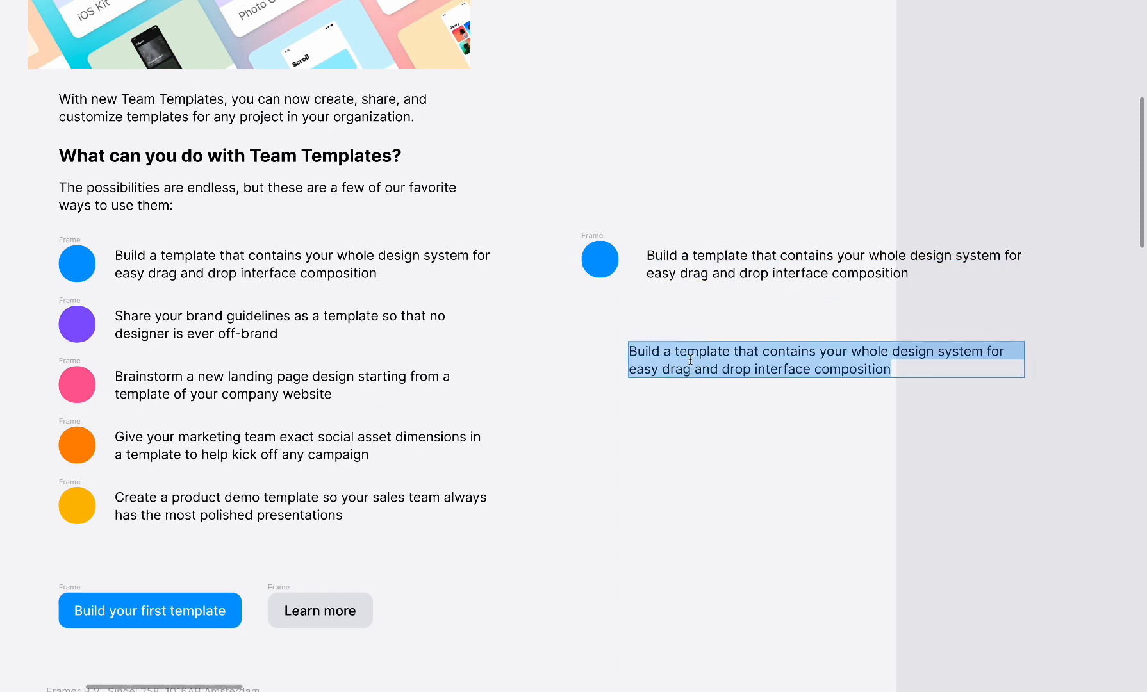
{"action": "type", "text": "1"}
{"action": "left_click", "coordinate": [705, 446]}
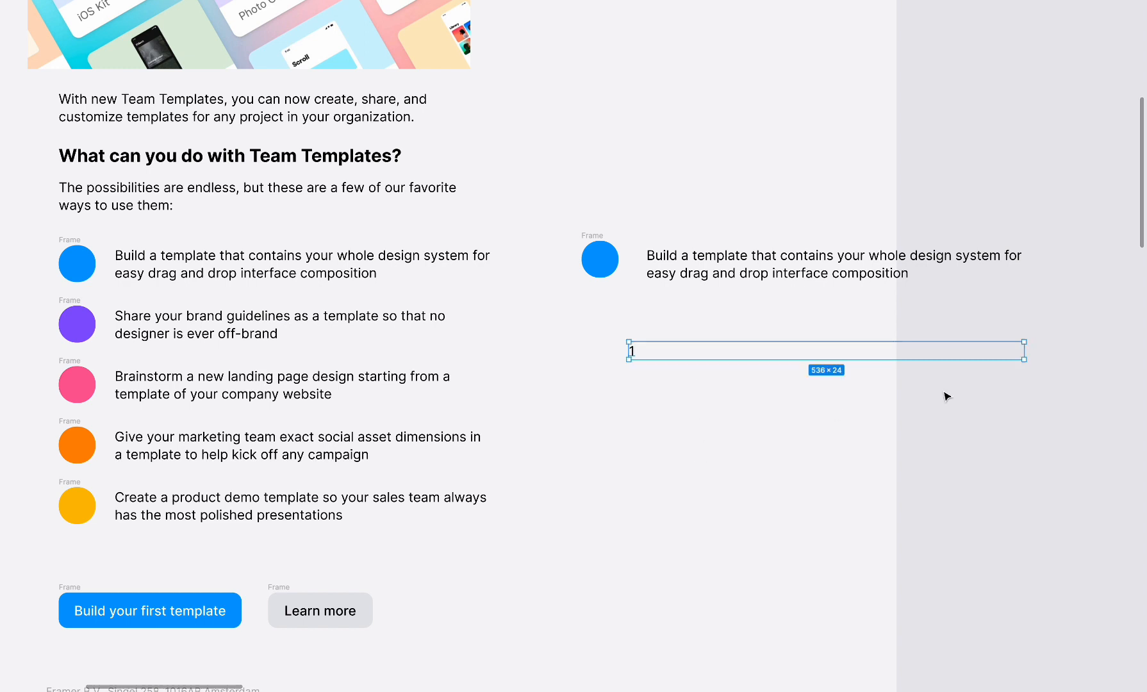
Narrow the "1" text box to a width of 48 and centre-align its text horizontally
{"action": "left_click_drag", "start_coordinate": [1027, 353], "coordinate": [664, 352]}
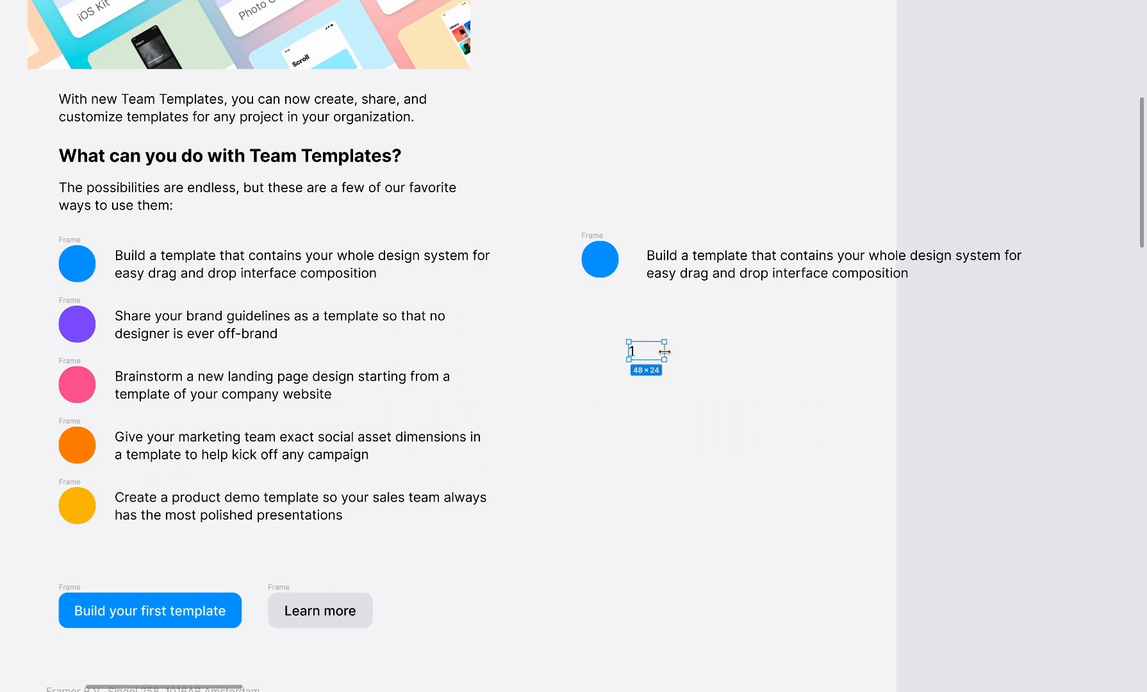
{"action": "key", "text": "ctrl+backslash"}
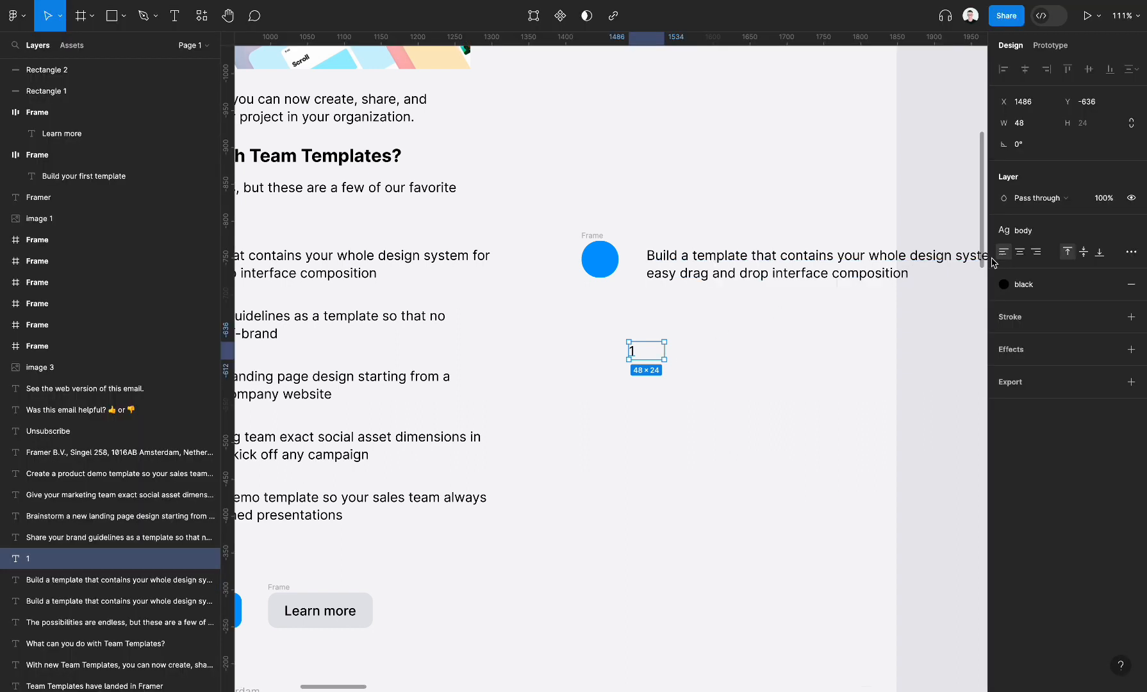
{"action": "left_click", "coordinate": [1023, 253]}
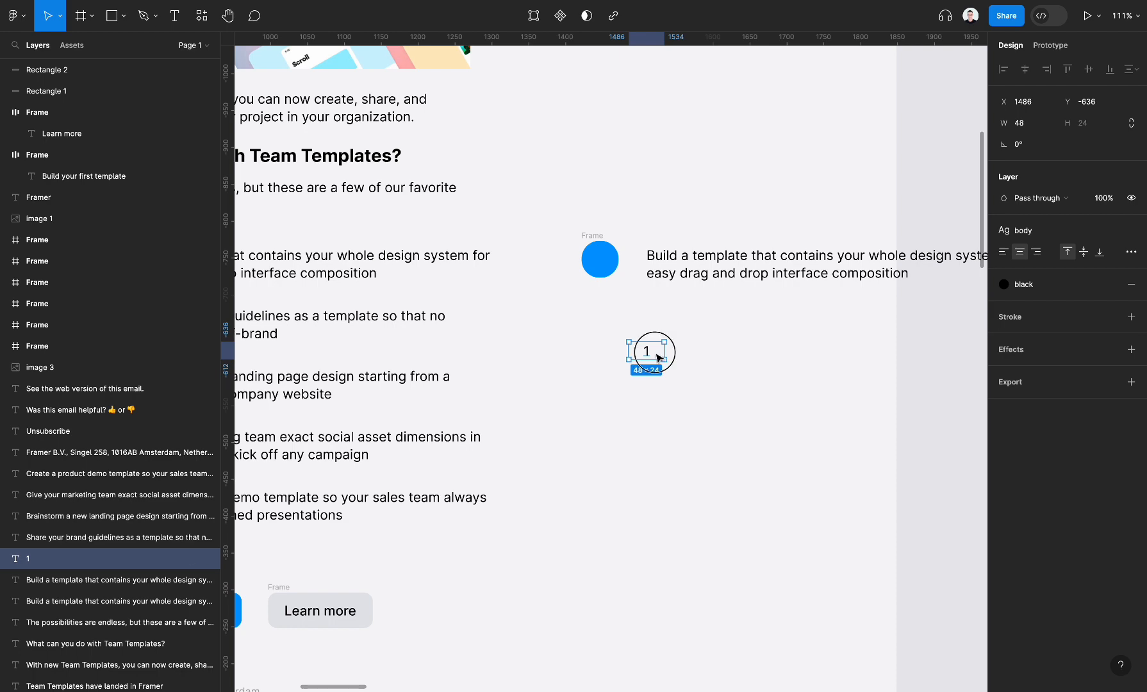
Place the "1" inside the copied blue circle at Y 13 and widen its text box to 50, the circle's full width
{"action": "left_click_drag", "start_coordinate": [652, 352], "coordinate": [584, 256]}
{"action": "scroll", "coordinate": [611, 264], "scroll_direction": "up", "scroll_amount": 10}
{"action": "scroll", "coordinate": [613, 267], "scroll_direction": "up", "scroll_amount": 3}
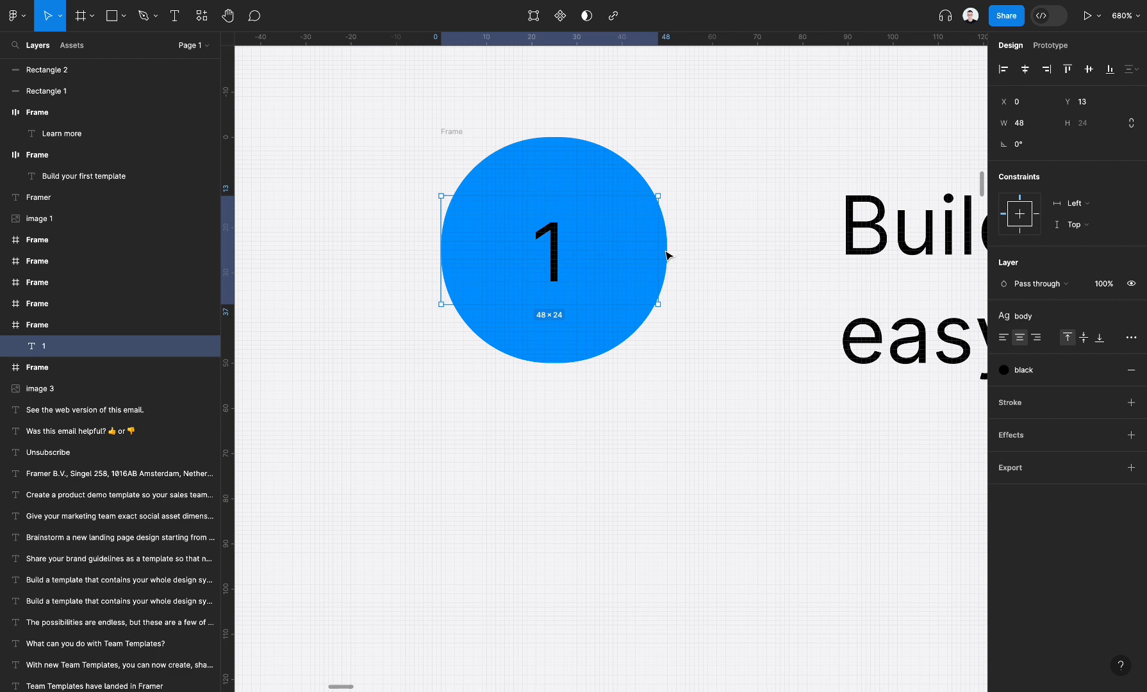
{"action": "left_click_drag", "start_coordinate": [659, 250], "coordinate": [666, 250]}
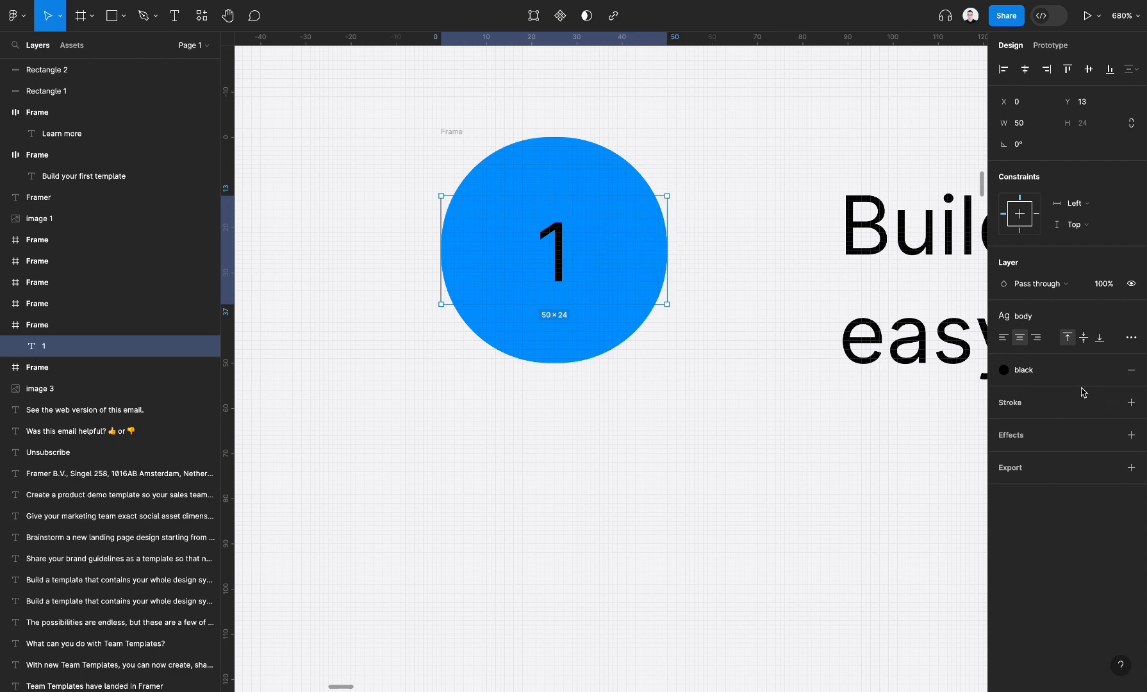
Detach the black color style from the "1" and set its fill to white, FFFFFF
{"action": "left_click", "coordinate": [1110, 370]}
{"action": "left_click", "coordinate": [1003, 391]}
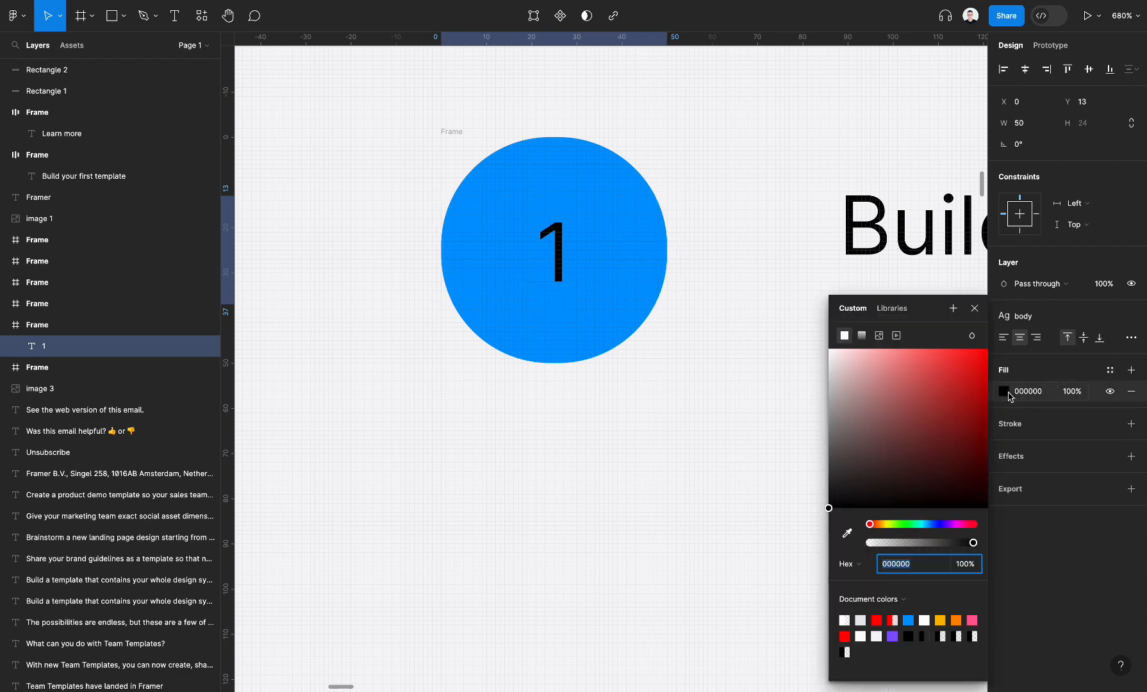
{"action": "left_click", "coordinate": [829, 349]}
{"action": "left_click", "coordinate": [776, 213]}
{"action": "left_click", "coordinate": [521, 262]}
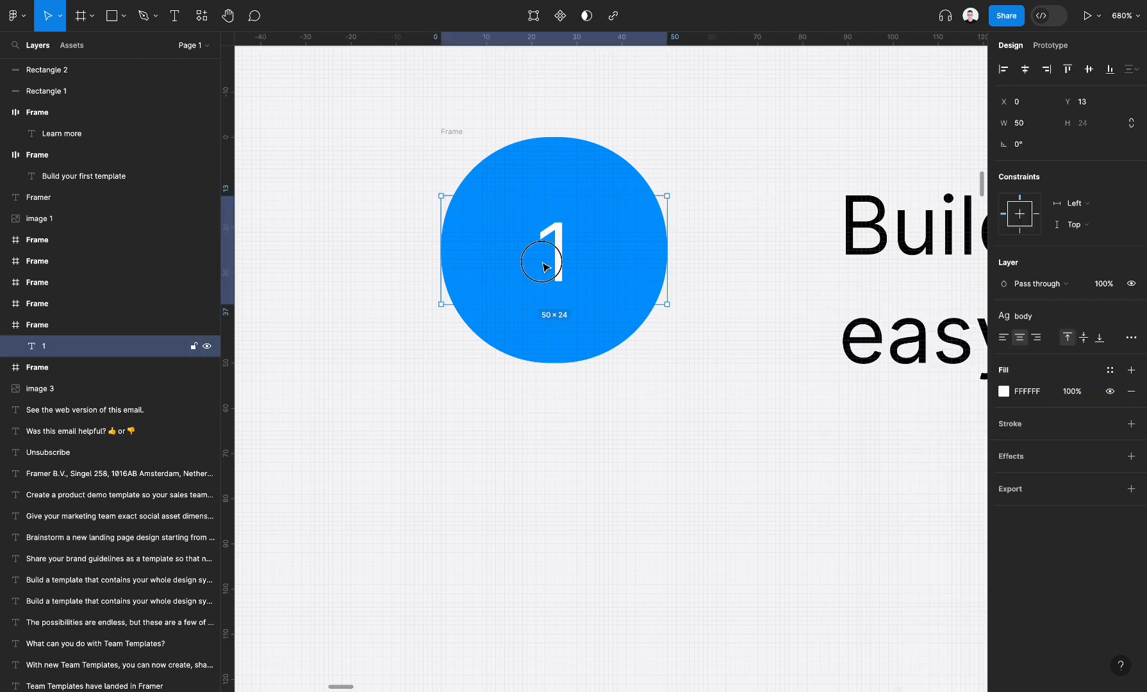
Check that the "1" is nested in the copied circle's frame, and move that frame down to Y -767
{"action": "left_click", "coordinate": [458, 135]}
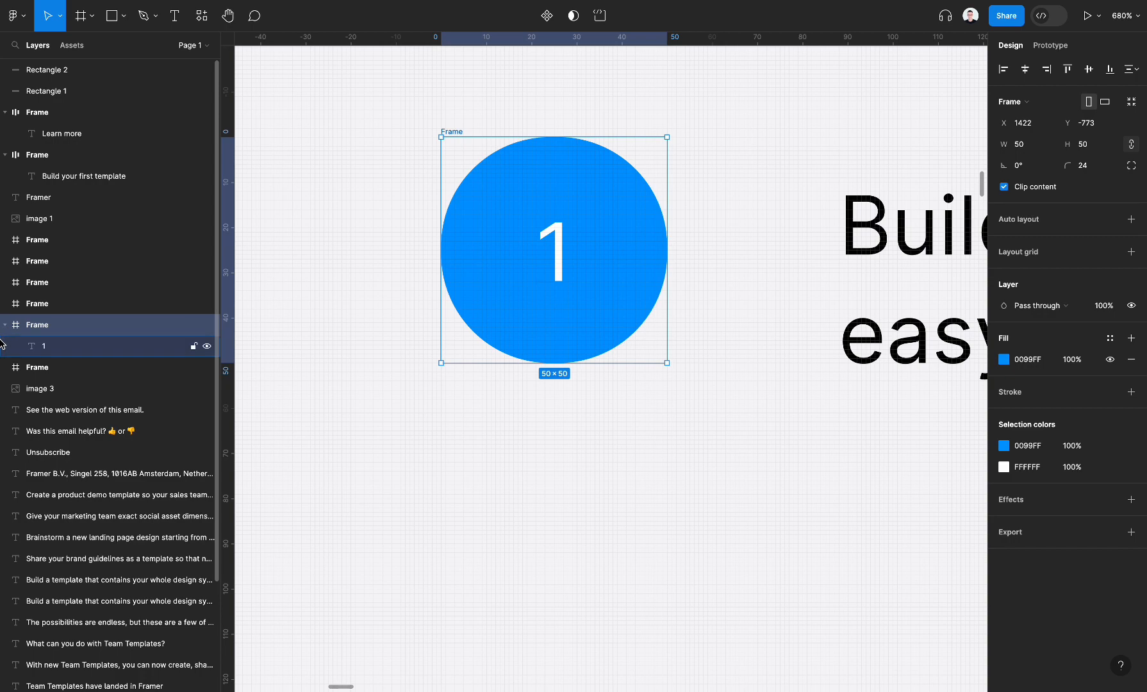
{"action": "left_click", "coordinate": [431, 413]}
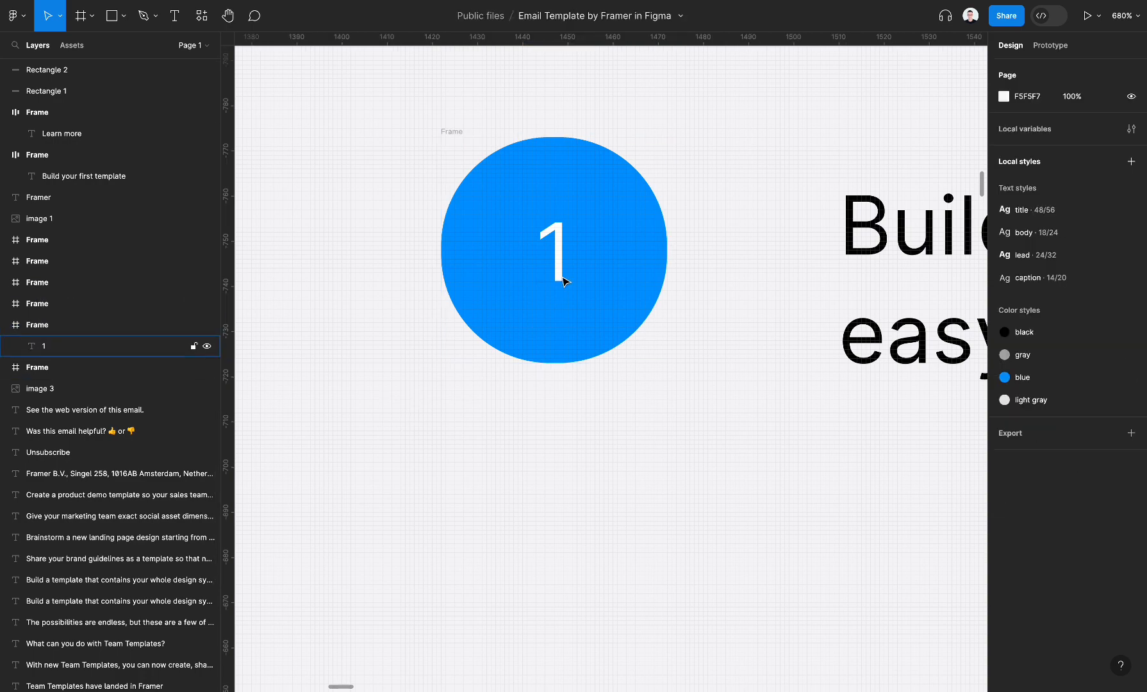
{"action": "left_click", "coordinate": [562, 279]}
{"action": "left_click", "coordinate": [533, 405]}
{"action": "scroll", "coordinate": [533, 412], "scroll_direction": "down", "scroll_amount": 10}
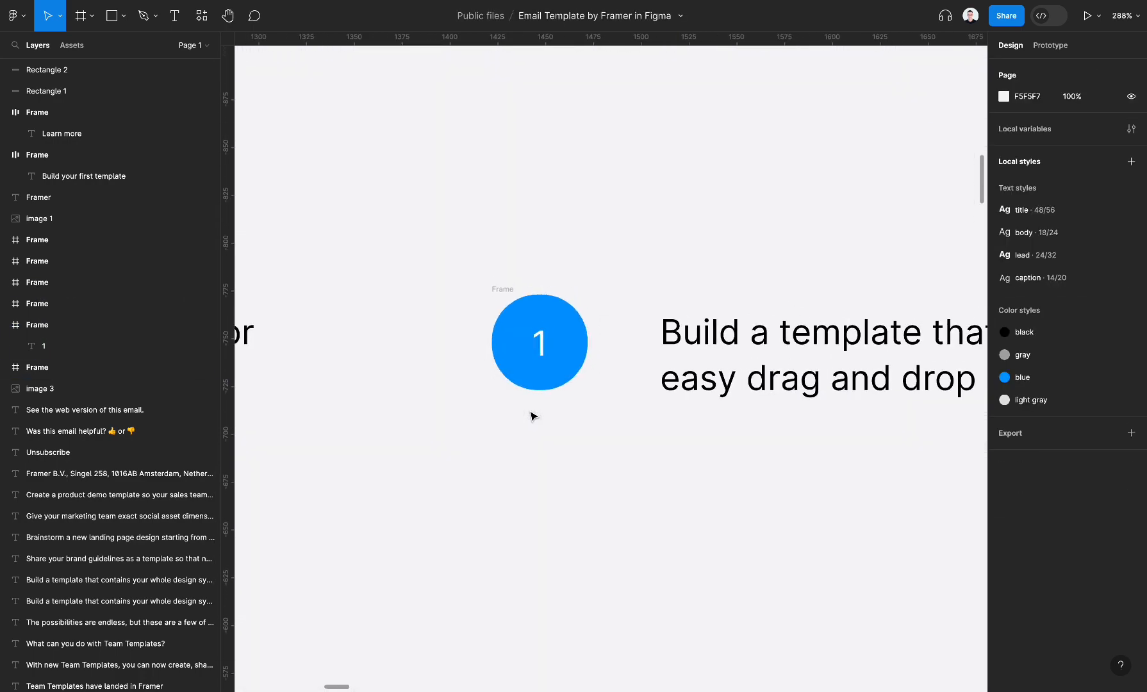
{"action": "left_click", "coordinate": [524, 336]}
{"action": "scroll", "coordinate": [522, 337], "scroll_direction": "down", "scroll_amount": 5}
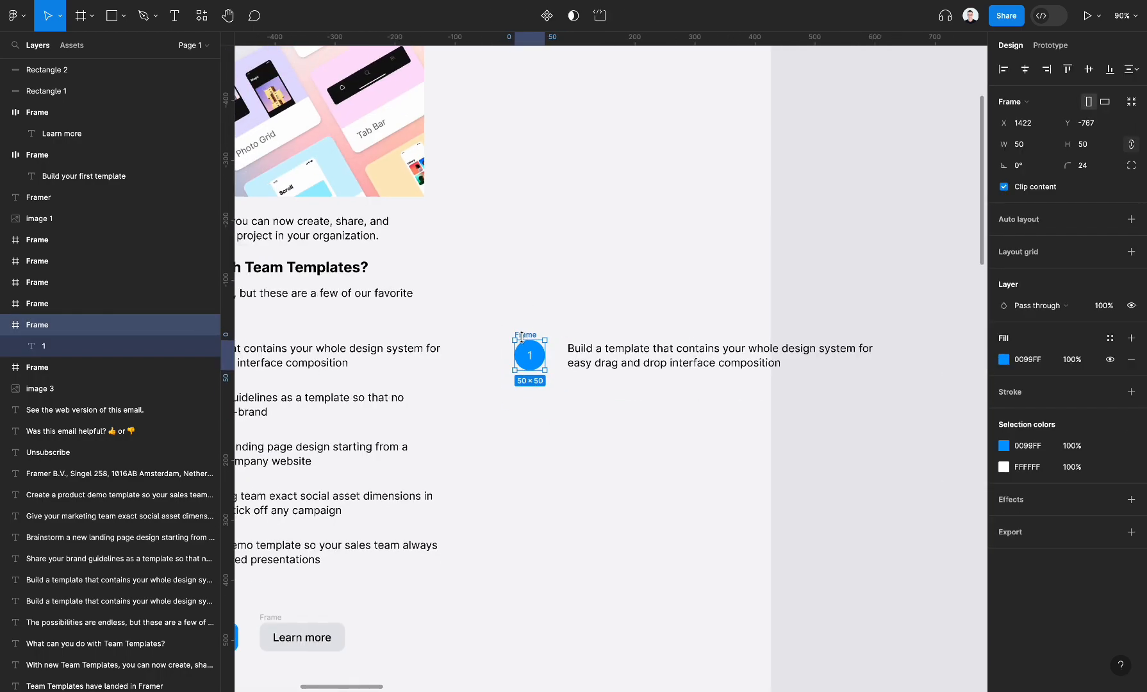
Move the copied description text closer to the numbered circle, to X 1500 and Y -765
{"action": "scroll", "coordinate": [521, 338], "scroll_direction": "left", "scroll_amount": 10}
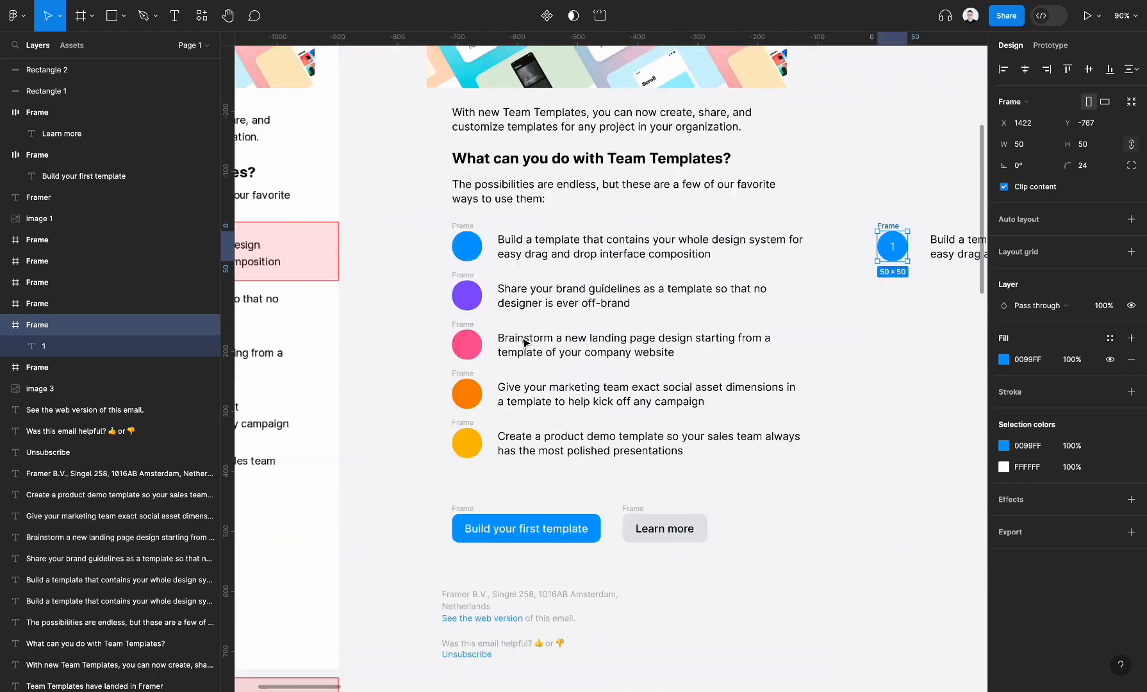
{"action": "scroll", "coordinate": [524, 342], "scroll_direction": "right", "scroll_amount": 9}
{"action": "scroll", "coordinate": [524, 342], "scroll_direction": "up", "scroll_amount": 2}
{"action": "left_click", "coordinate": [658, 324]}
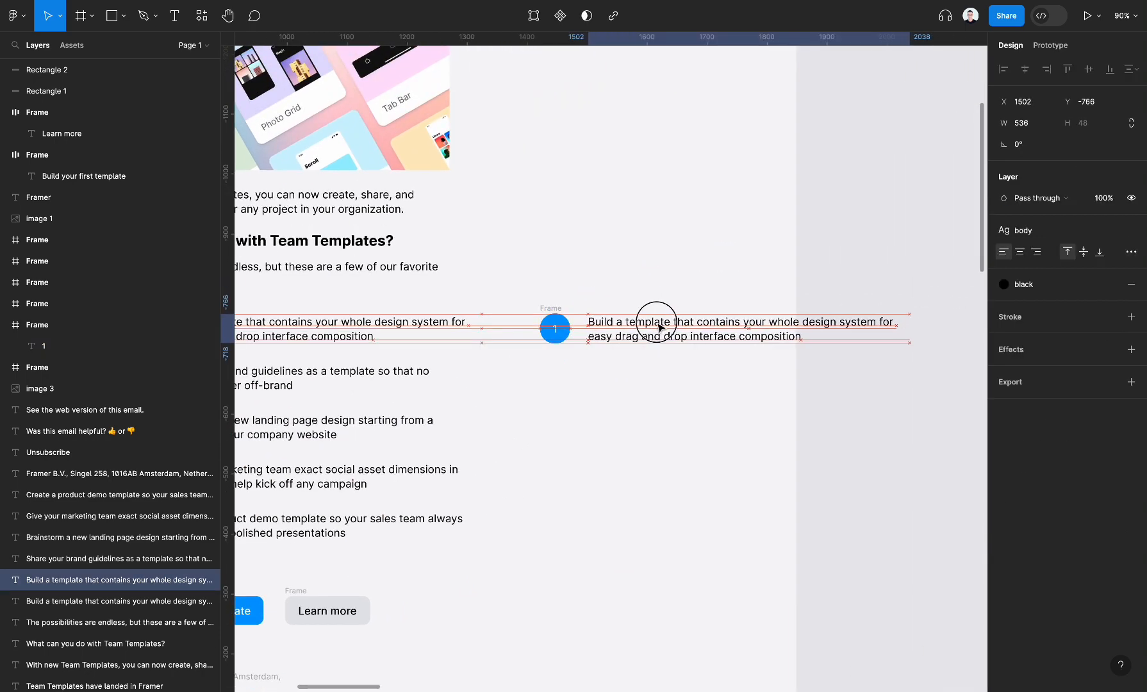
{"action": "left_click_drag", "start_coordinate": [659, 327], "coordinate": [656, 326]}
{"action": "scroll", "coordinate": [644, 338], "scroll_direction": "left", "scroll_amount": 7}
{"action": "scroll", "coordinate": [643, 337], "scroll_direction": "down", "scroll_amount": 1}
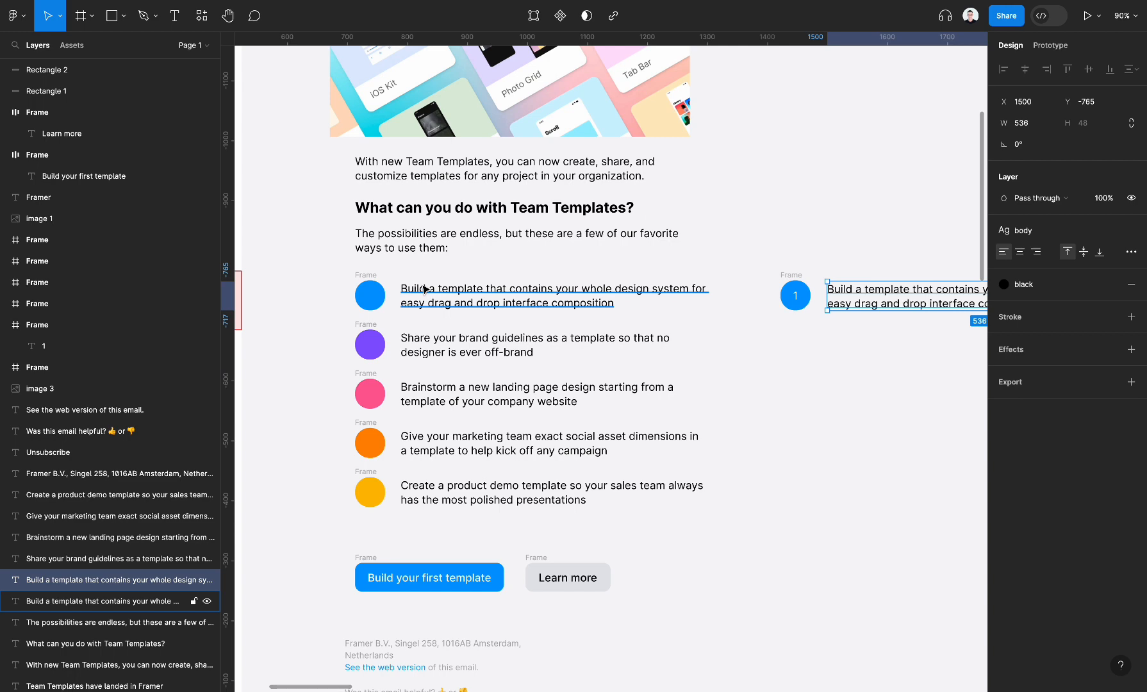
Combine the numbered circle and its copied description into one horizontal auto layout frame with a gap of 28
{"action": "scroll", "coordinate": [424, 289], "scroll_direction": "up", "scroll_amount": 5}
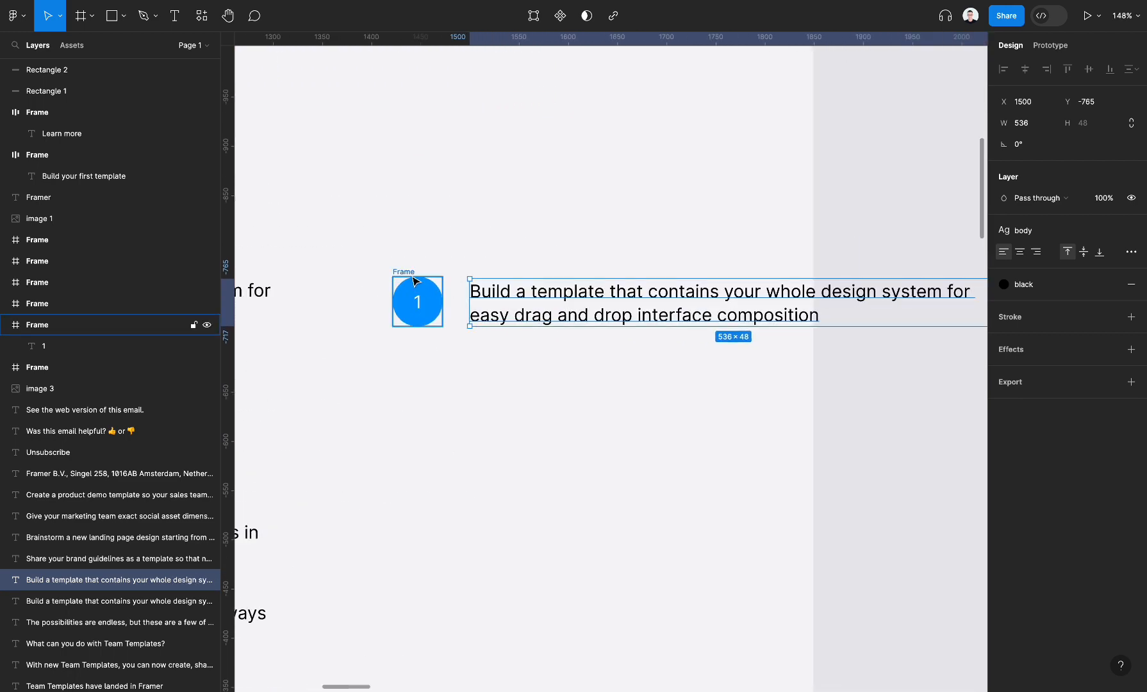
{"action": "left_click", "coordinate": [410, 276]}
{"action": "left_click", "coordinate": [534, 297], "text": "shift"}
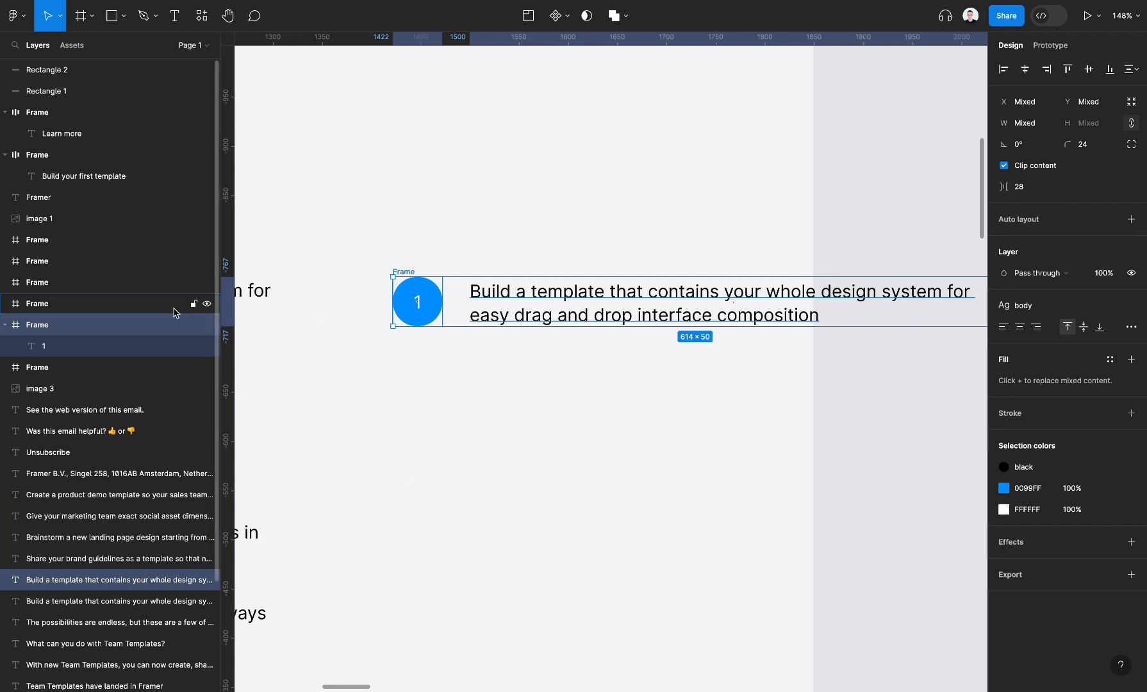
{"action": "key", "text": "shift+a"}
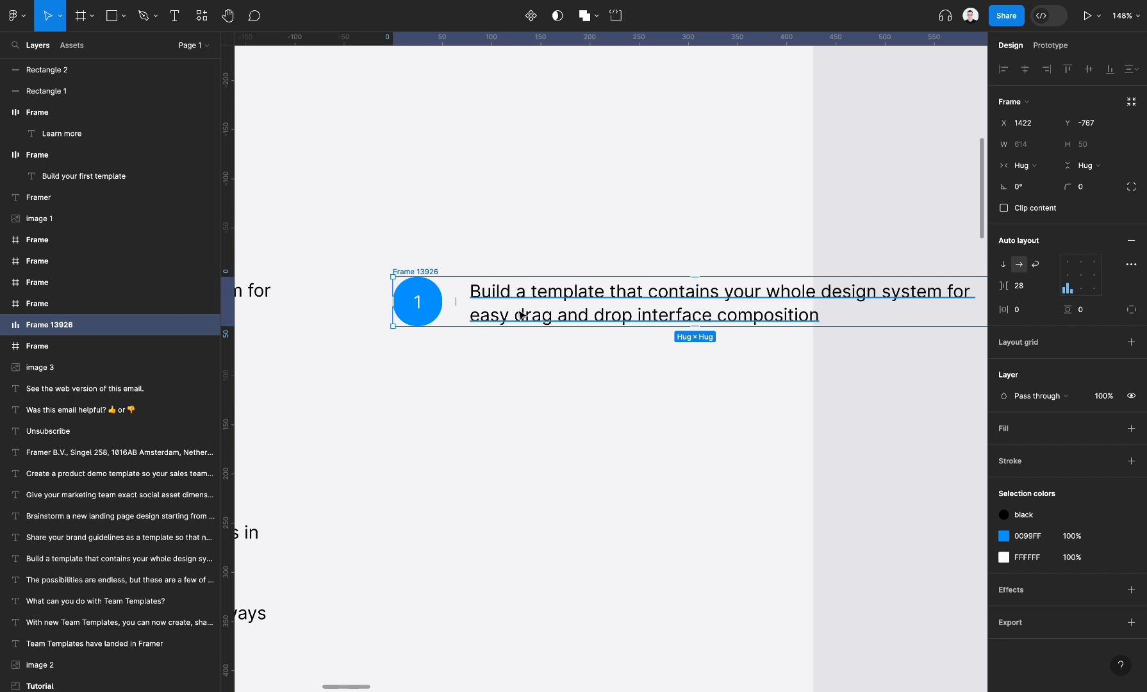
{"action": "scroll", "coordinate": [516, 298], "scroll_direction": "right", "scroll_amount": 3}
{"action": "scroll", "coordinate": [515, 298], "scroll_direction": "up", "scroll_amount": 2}
{"action": "scroll", "coordinate": [519, 314], "scroll_direction": "left", "scroll_amount": 3}
{"action": "scroll", "coordinate": [519, 314], "scroll_direction": "down", "scroll_amount": 1}
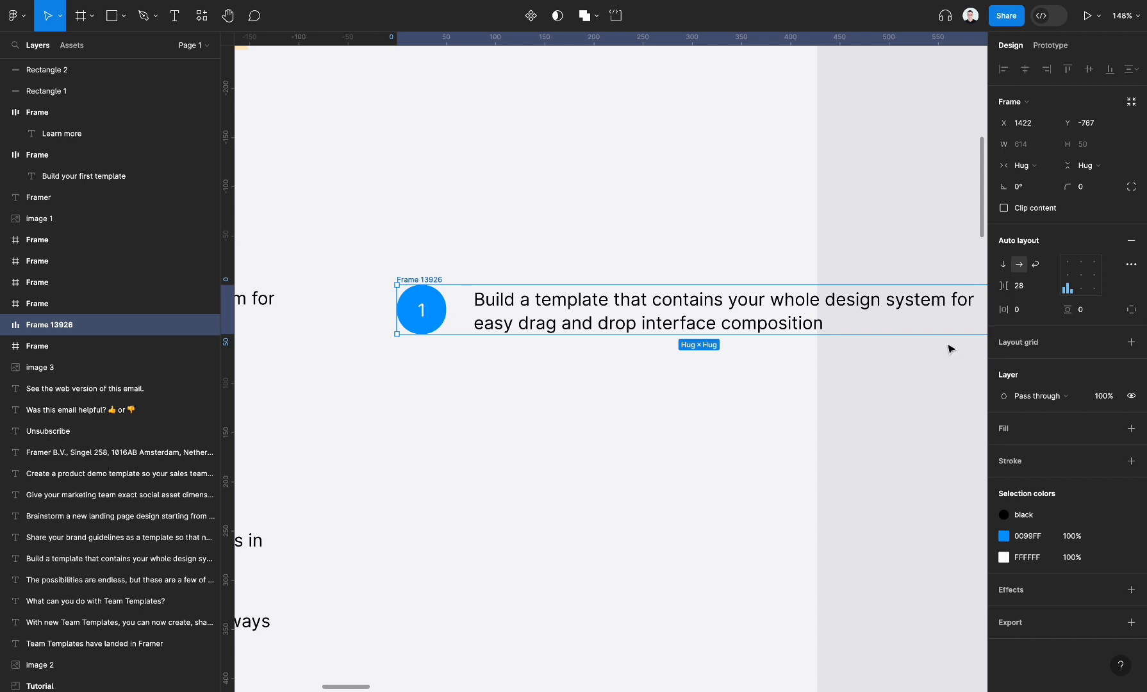
Set the description text's horizontal sizing to Fill container within the new list row
{"action": "scroll", "coordinate": [644, 335], "scroll_direction": "down", "scroll_amount": 5}
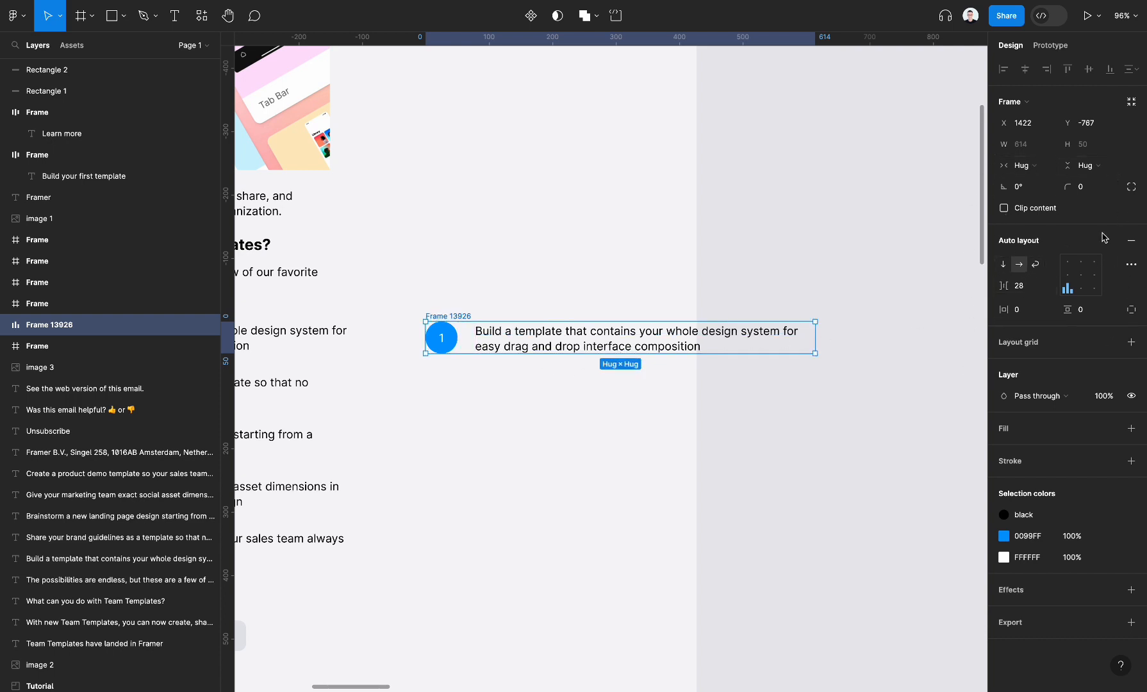
{"action": "double_click", "coordinate": [559, 351]}
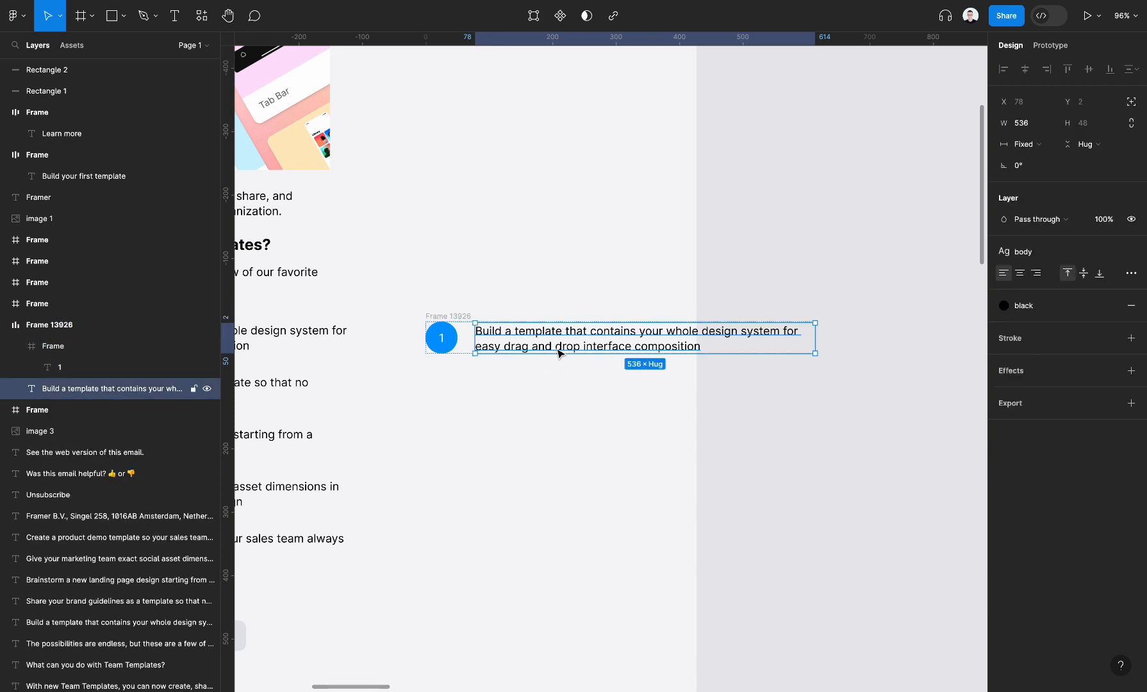
{"action": "left_click", "coordinate": [1020, 156]}
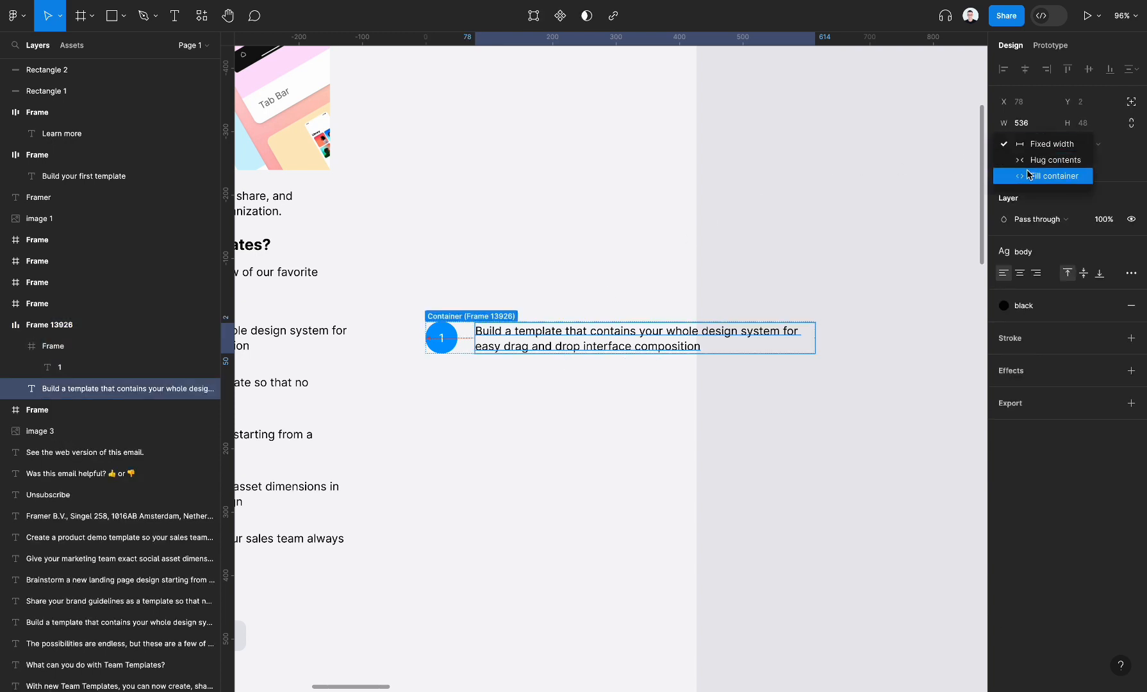
{"action": "left_click", "coordinate": [1026, 175]}
{"action": "left_click", "coordinate": [552, 256]}
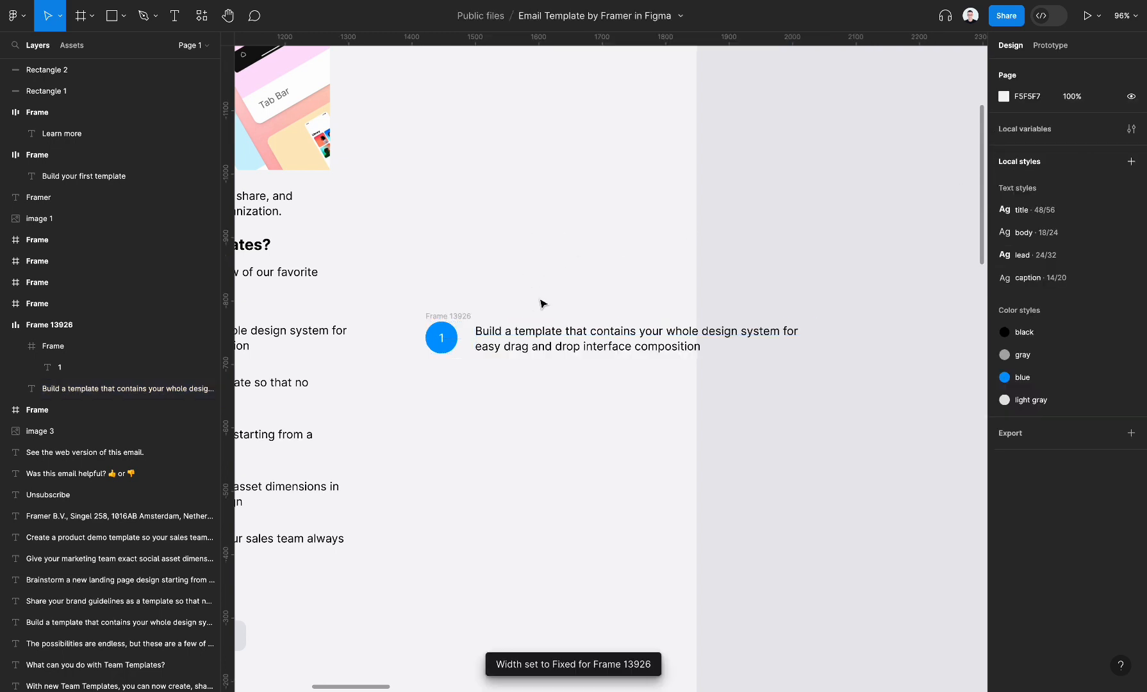
{"action": "left_click", "coordinate": [556, 341]}
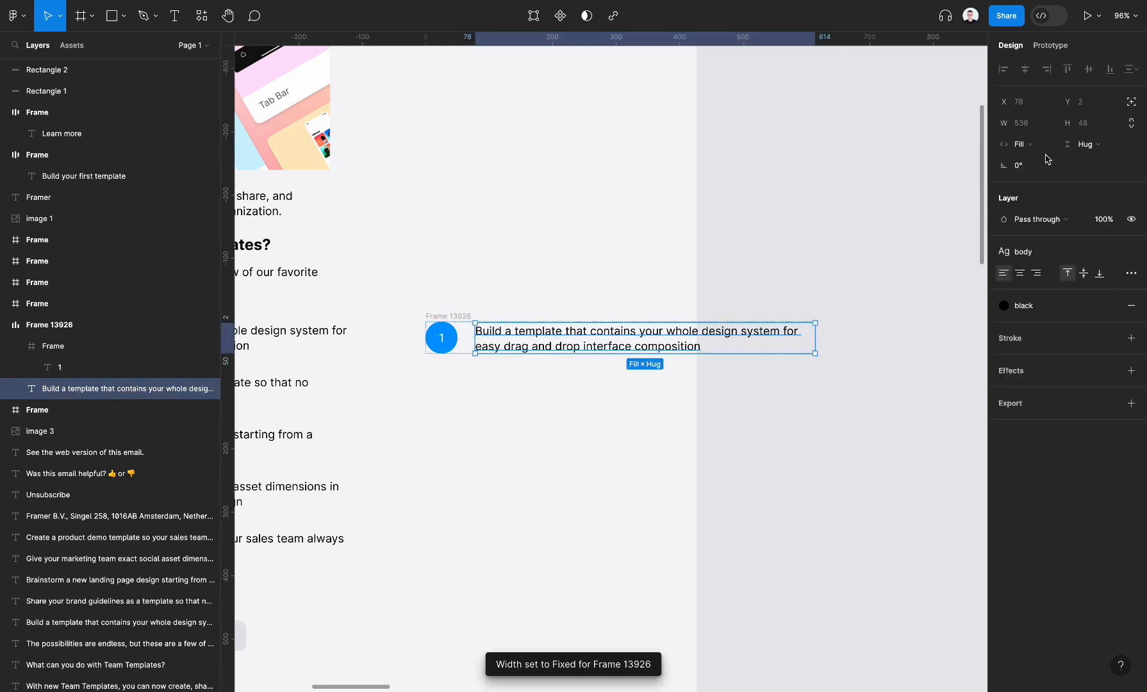
Narrow the list row frame to a width of 387 so its description text wraps within it
{"action": "left_click", "coordinate": [421, 308]}
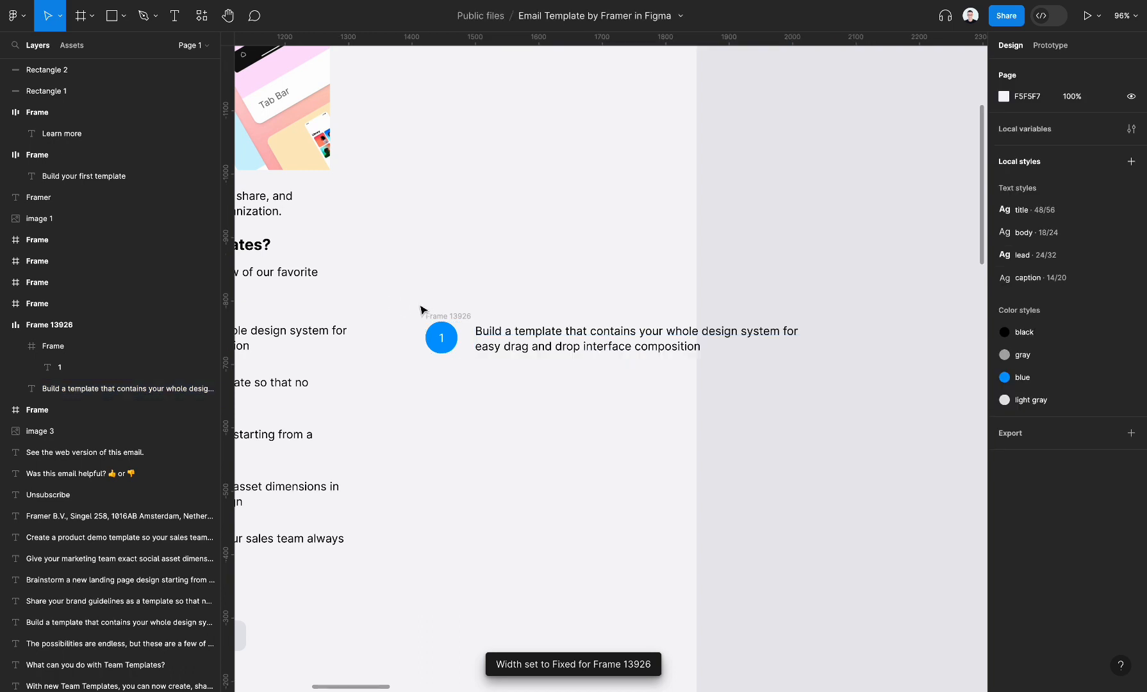
{"action": "left_click", "coordinate": [442, 316]}
{"action": "left_click_drag", "start_coordinate": [815, 338], "coordinate": [671, 346]}
{"action": "left_click", "coordinate": [596, 353]}
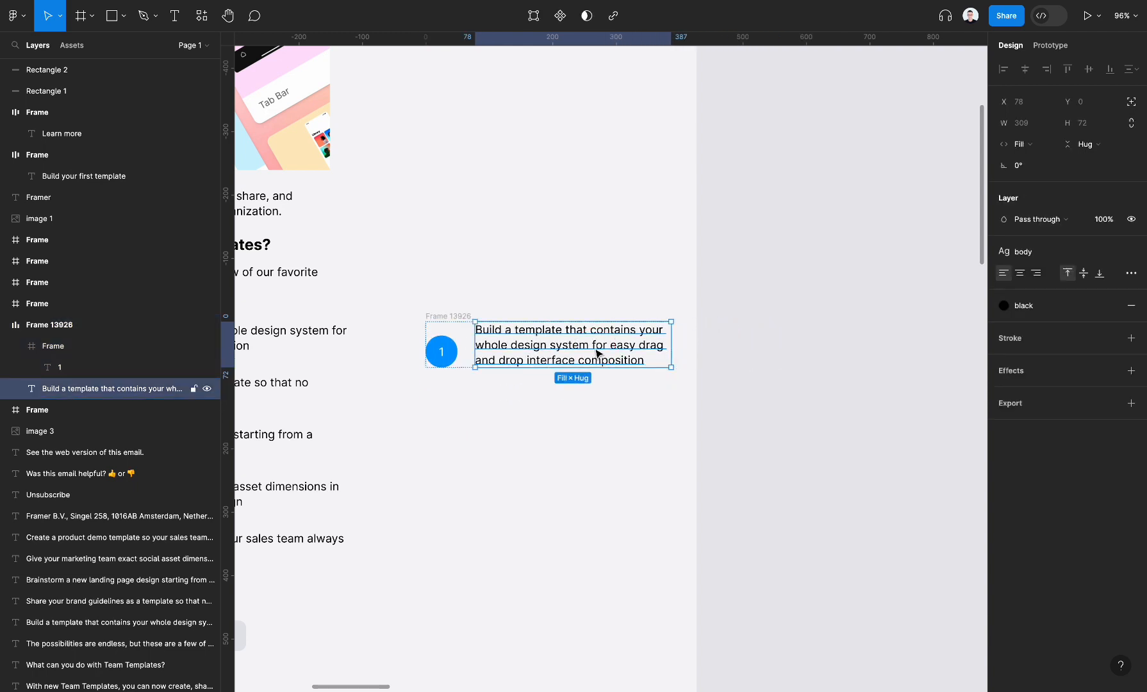
{"action": "left_click", "coordinate": [552, 289]}
Set the list row's auto layout alignment to left center so the numbered circle sits vertically centered beside the text
{"action": "left_click", "coordinate": [466, 315]}
{"action": "scroll", "coordinate": [505, 315], "scroll_direction": "down", "scroll_amount": 1}
{"action": "scroll", "coordinate": [505, 314], "scroll_direction": "left", "scroll_amount": 1}
{"action": "scroll", "coordinate": [503, 312], "scroll_direction": "up", "scroll_amount": 3, "text": "ctrl"}
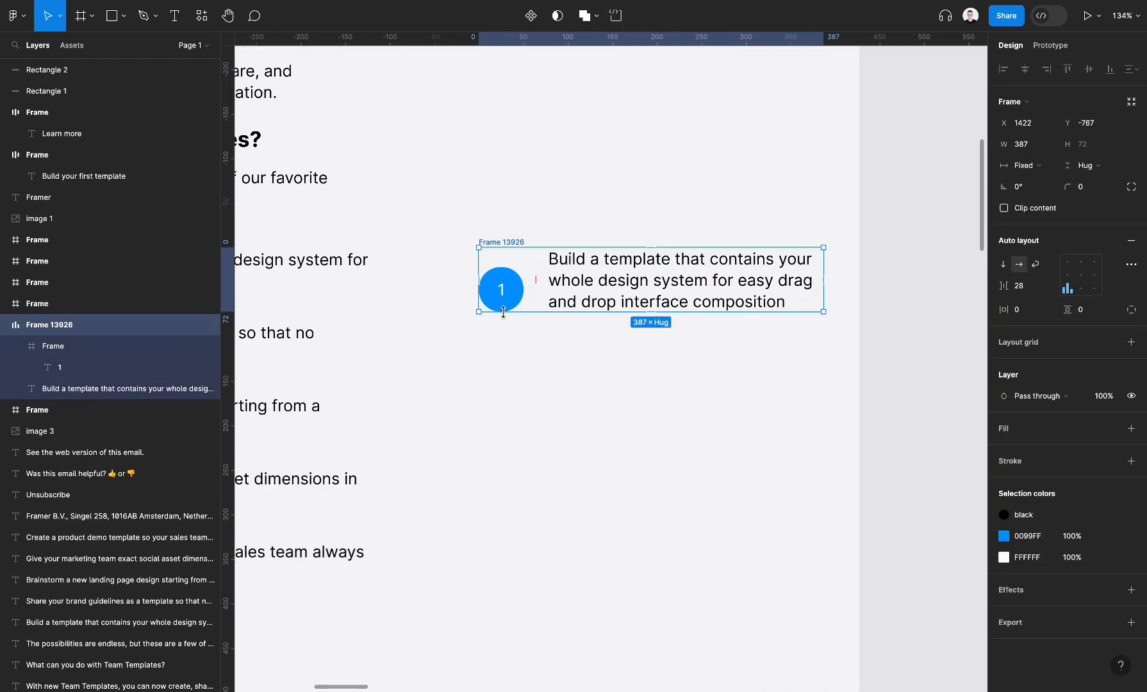
{"action": "scroll", "coordinate": [503, 312], "scroll_direction": "up", "scroll_amount": 1}
{"action": "scroll", "coordinate": [506, 314], "scroll_direction": "right", "scroll_amount": 1}
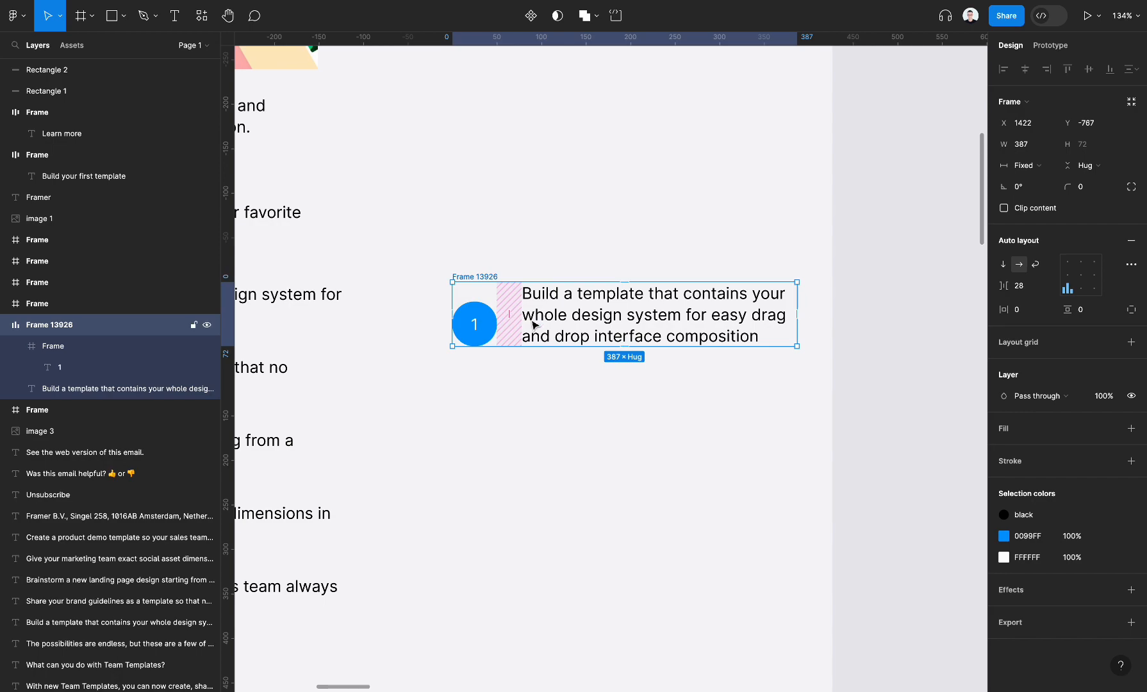
{"action": "scroll", "coordinate": [609, 322], "scroll_direction": "down", "scroll_amount": 3, "text": "ctrl"}
{"action": "scroll", "coordinate": [612, 320], "scroll_direction": "left", "scroll_amount": 3}
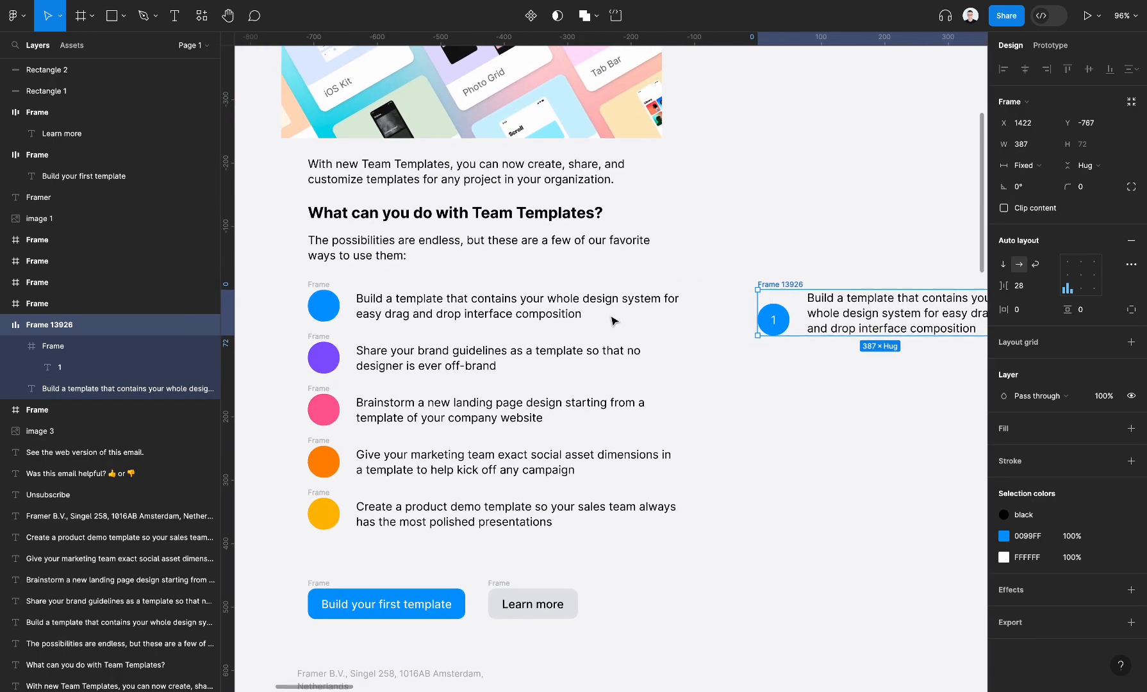
{"action": "scroll", "coordinate": [611, 320], "scroll_direction": "right", "scroll_amount": 5}
{"action": "scroll", "coordinate": [609, 315], "scroll_direction": "up", "scroll_amount": 1}
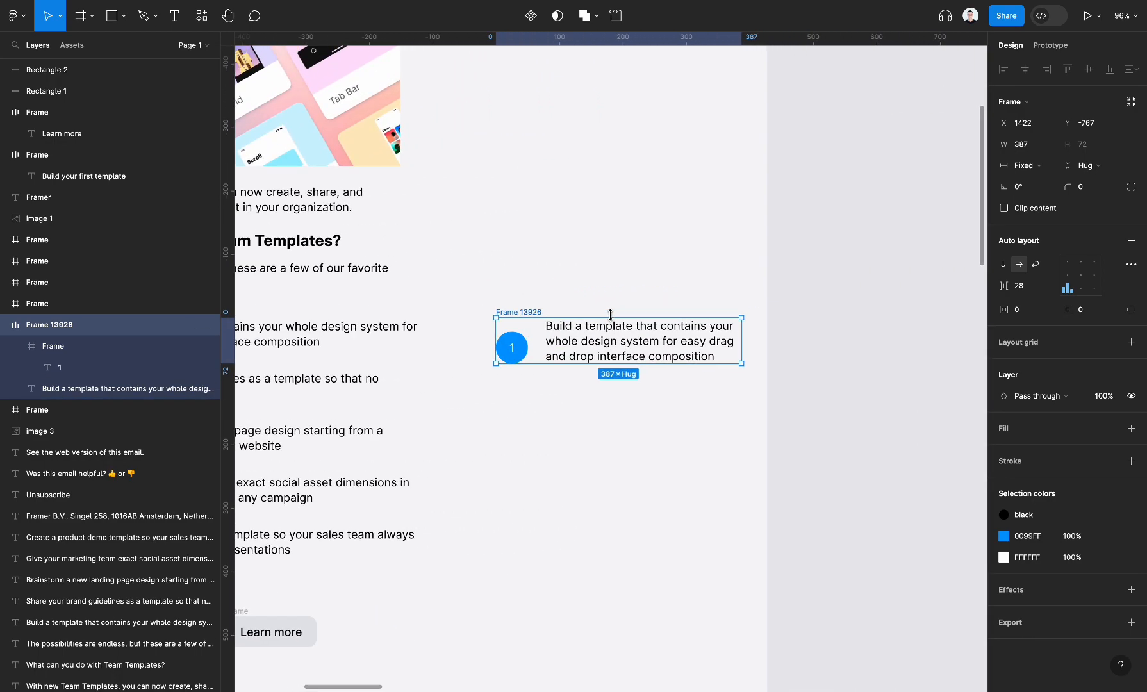
{"action": "scroll", "coordinate": [609, 314], "scroll_direction": "up", "scroll_amount": 3, "text": "ctrl"}
{"action": "left_click", "coordinate": [470, 380]}
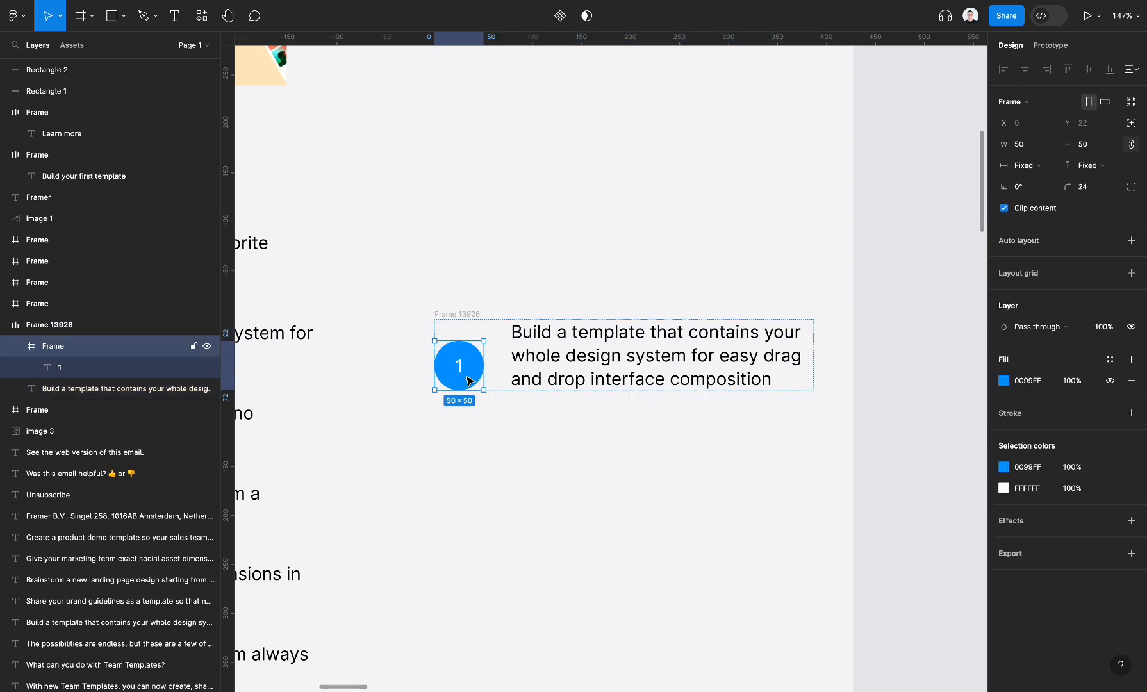
{"action": "left_click", "coordinate": [590, 367]}
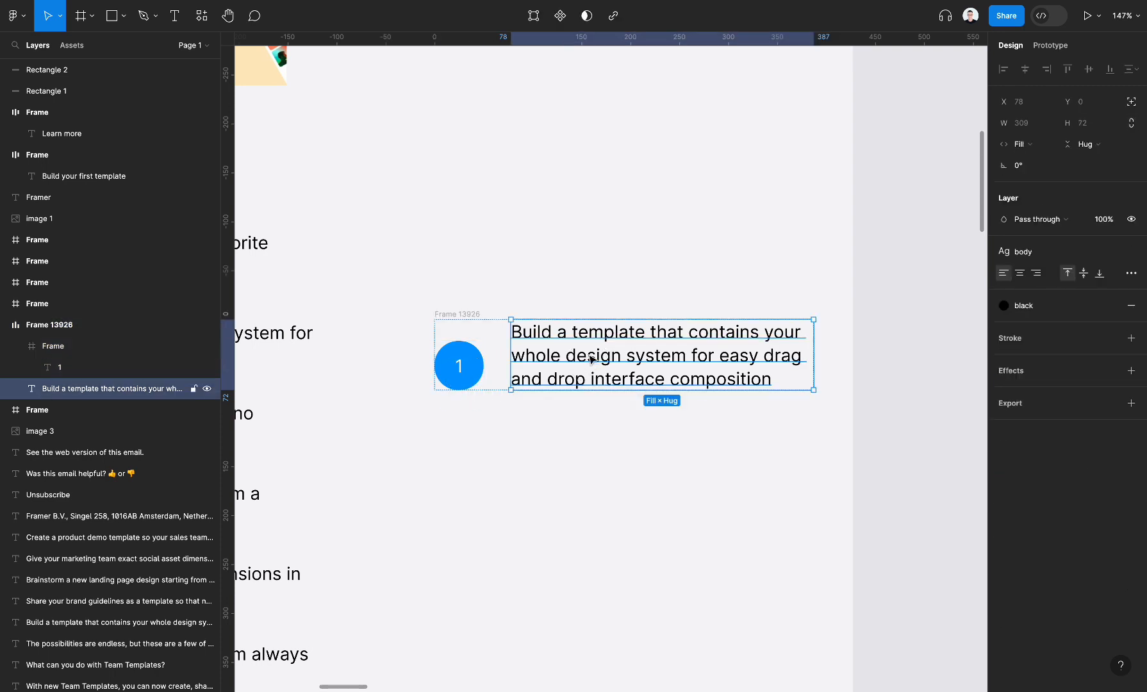
{"action": "left_click", "coordinate": [474, 314]}
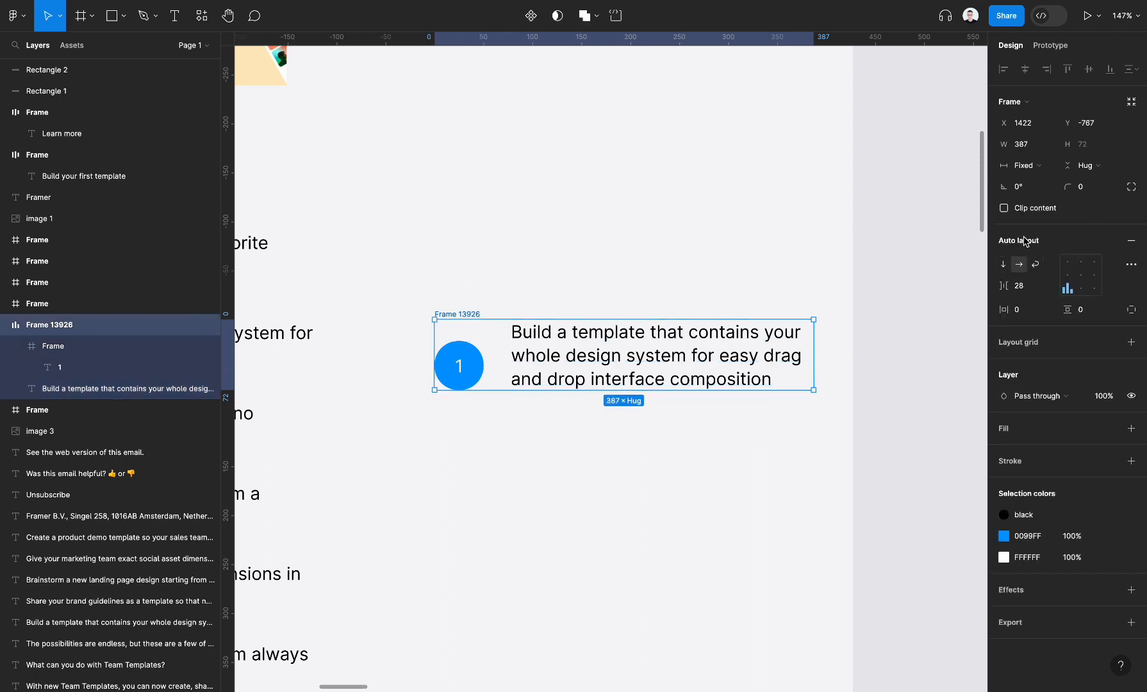
{"action": "left_click", "coordinate": [1070, 280]}
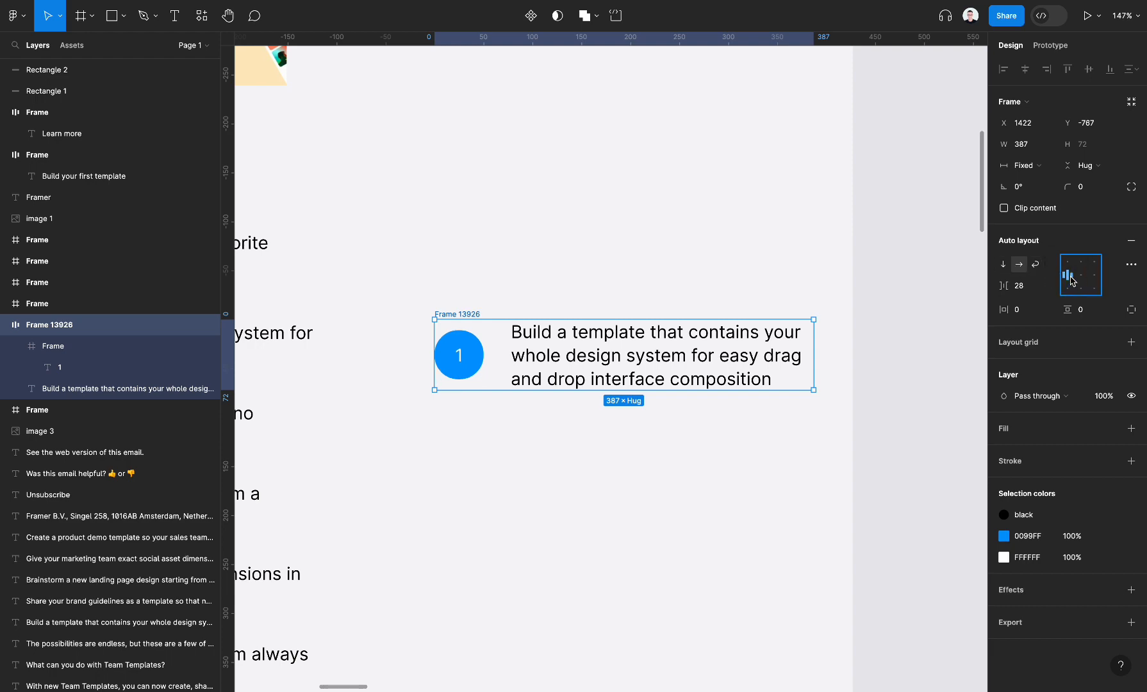
Compare the row with the reference email and try auto layout gaps of 8 and 12 between circle and text
{"action": "scroll", "coordinate": [556, 245], "scroll_direction": "down", "scroll_amount": 5}
{"action": "scroll", "coordinate": [556, 245], "scroll_direction": "left", "scroll_amount": 2}
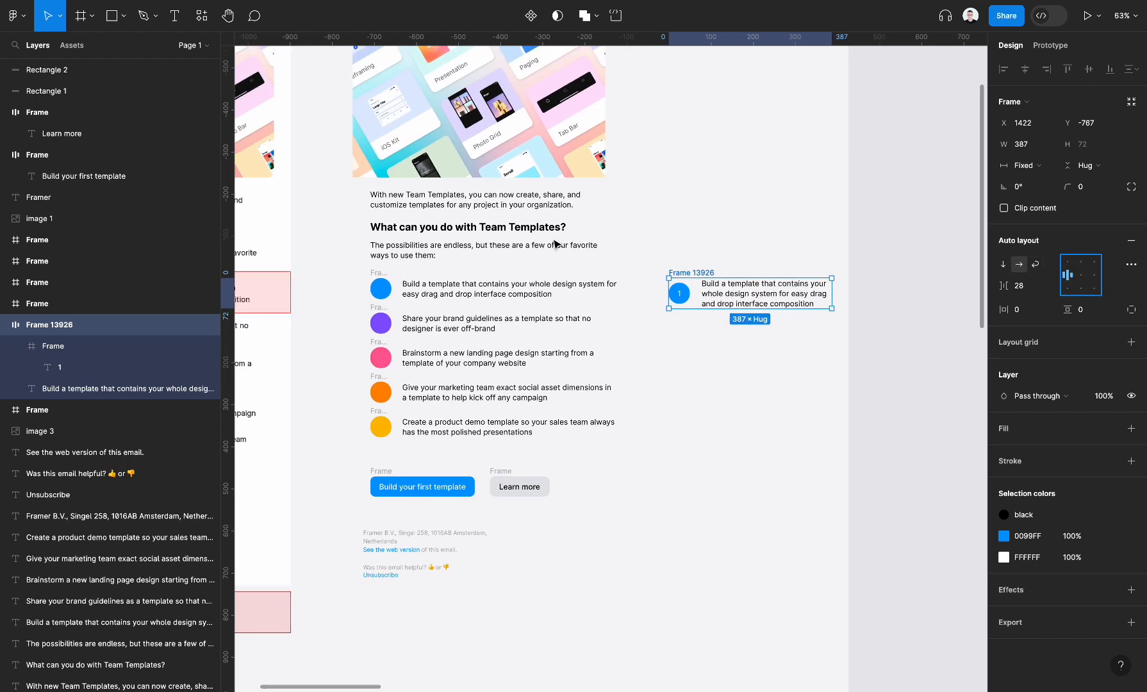
{"action": "scroll", "coordinate": [394, 283], "scroll_direction": "left", "scroll_amount": 5}
{"action": "scroll", "coordinate": [394, 283], "scroll_direction": "up", "scroll_amount": 5}
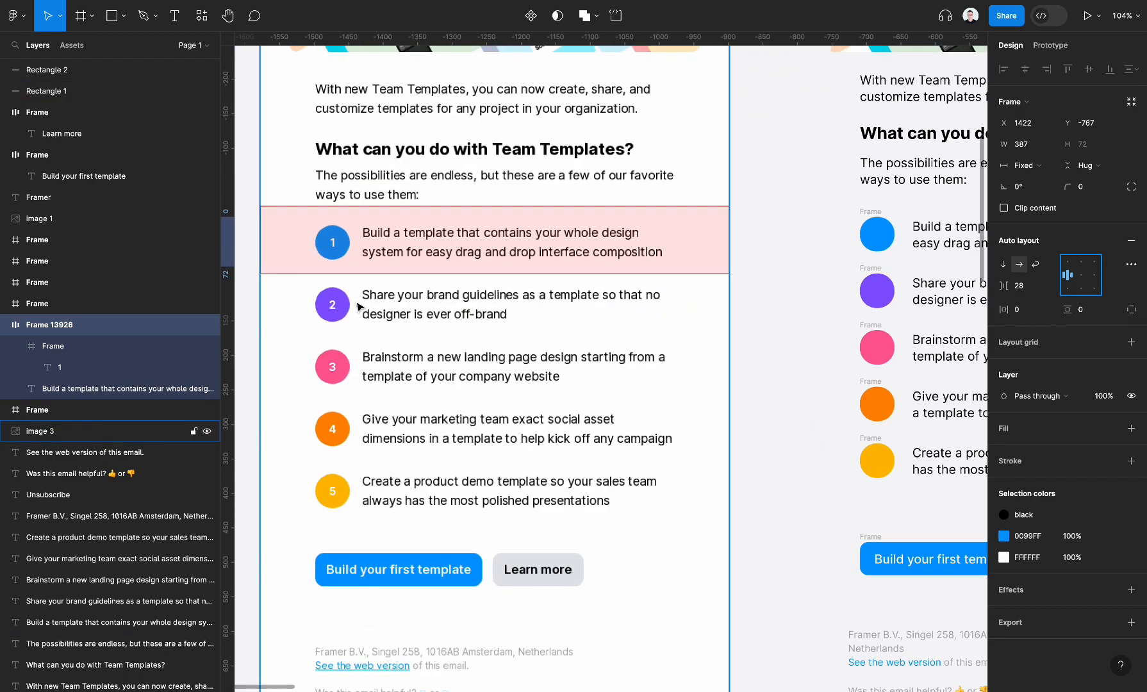
{"action": "scroll", "coordinate": [375, 311], "scroll_direction": "right", "scroll_amount": 10}
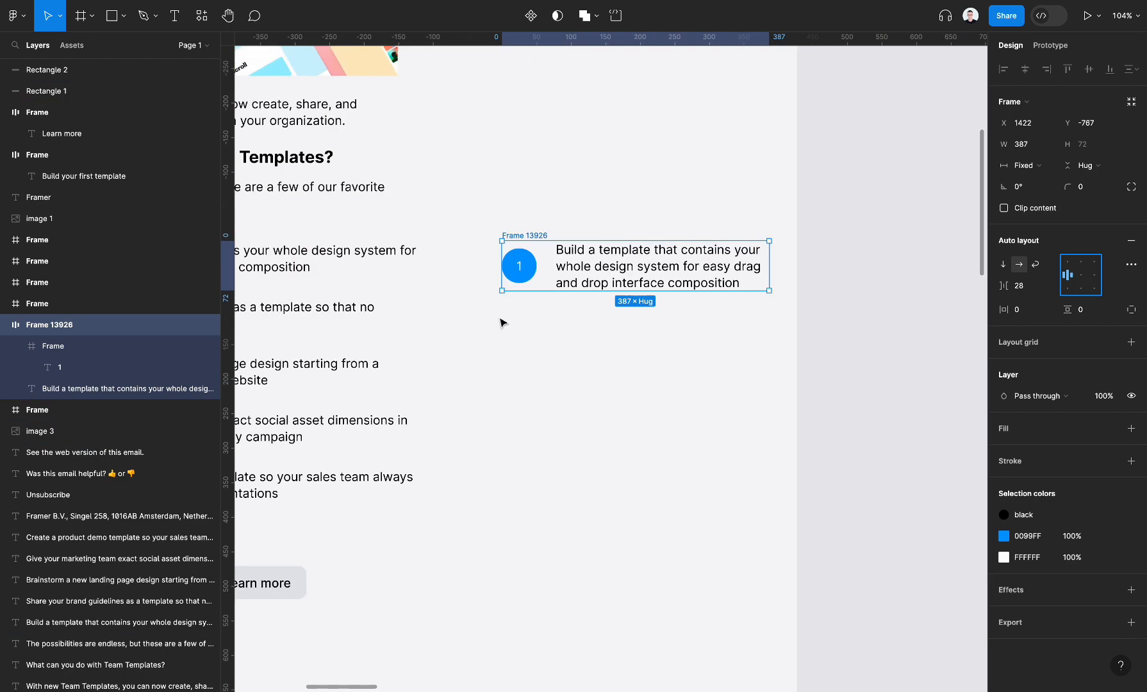
{"action": "left_click", "coordinate": [1032, 288]}
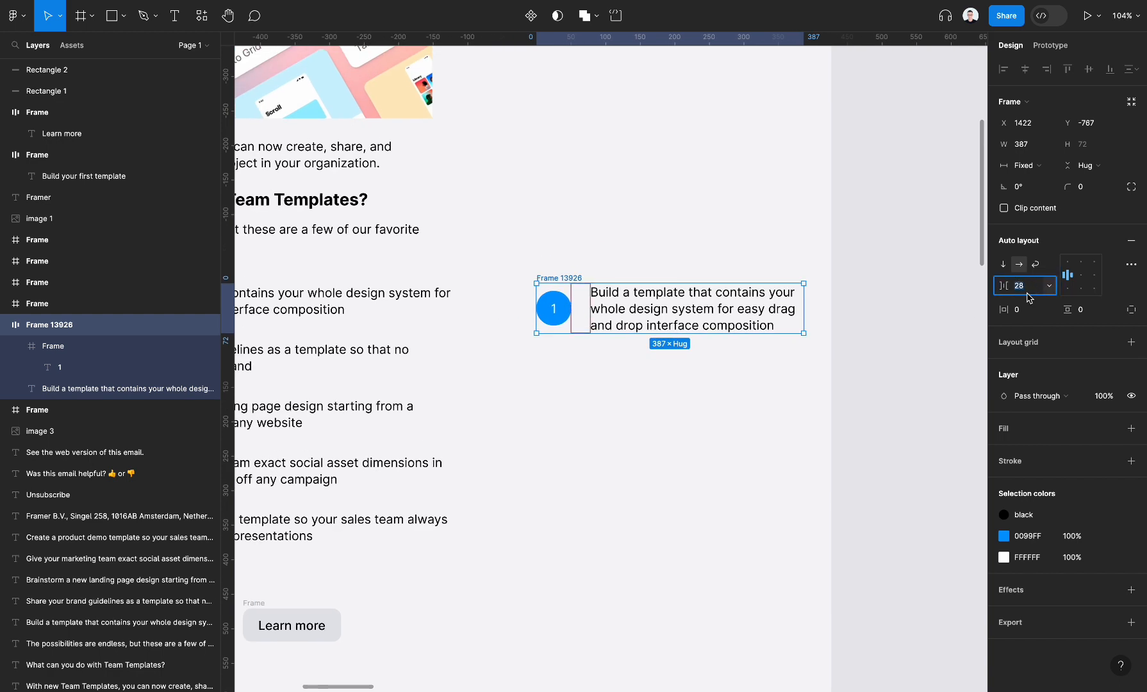
{"action": "type", "text": "8"}
{"action": "key", "text": "Tab"}
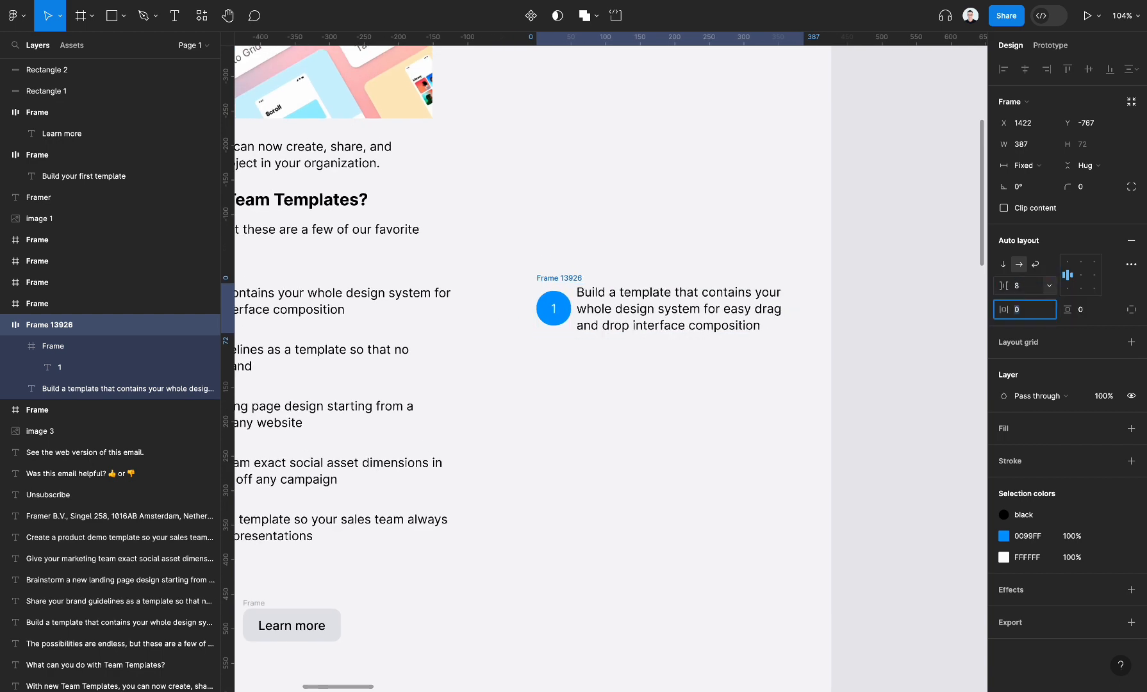
{"action": "left_click", "coordinate": [1026, 293]}
{"action": "key", "text": "Up"}
{"action": "key", "text": "Up"}
{"action": "key", "text": "Up"}
{"action": "key", "text": "Up"}
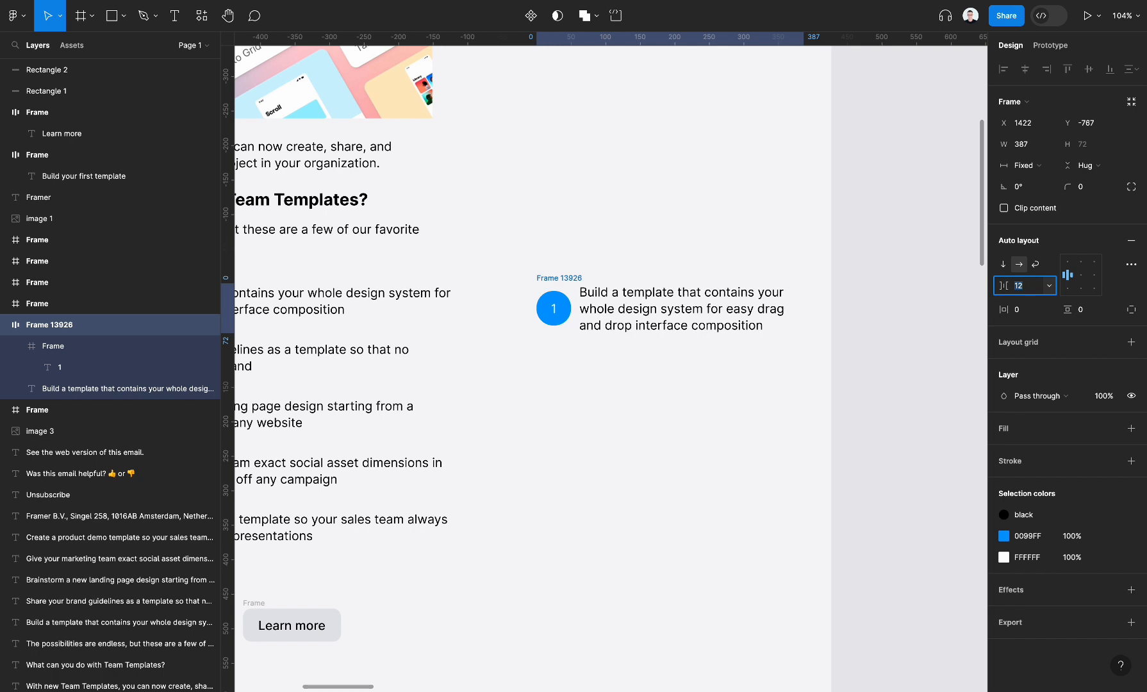
{"action": "left_click", "coordinate": [765, 458]}
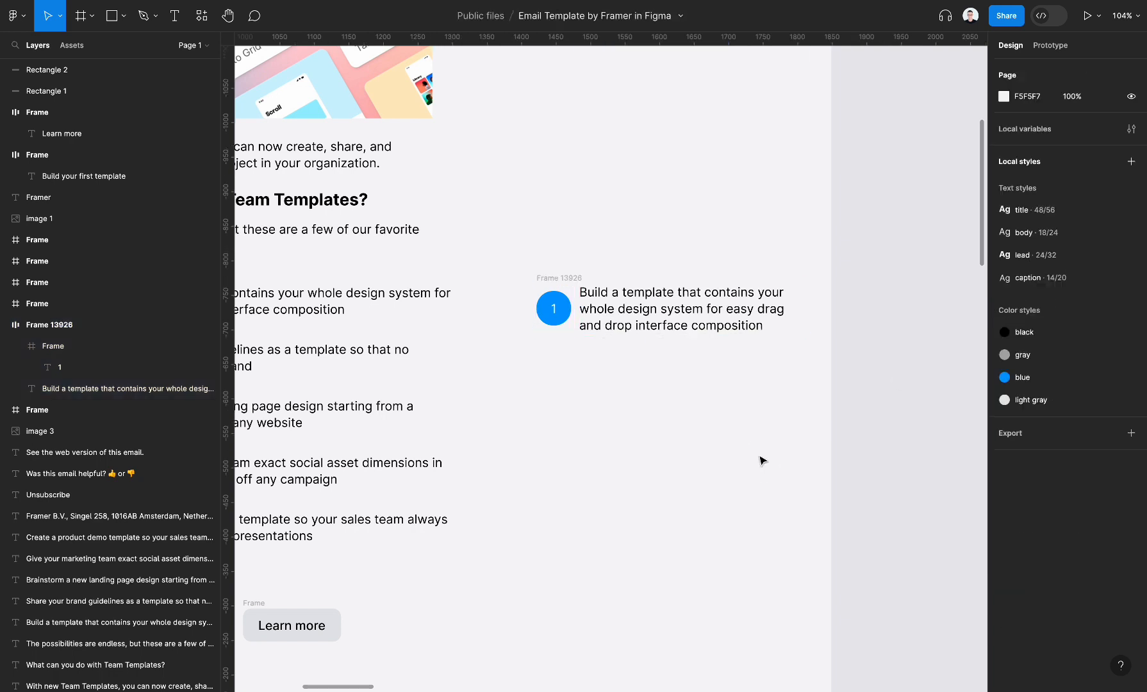
Set the auto layout gap between the list row's circle and text to 16
{"action": "left_click", "coordinate": [578, 280]}
{"action": "left_click", "coordinate": [1022, 286]}
{"action": "key", "text": "Up"}
{"action": "key", "text": "Up"}
{"action": "key", "text": "Up"}
{"action": "key", "text": "Up"}
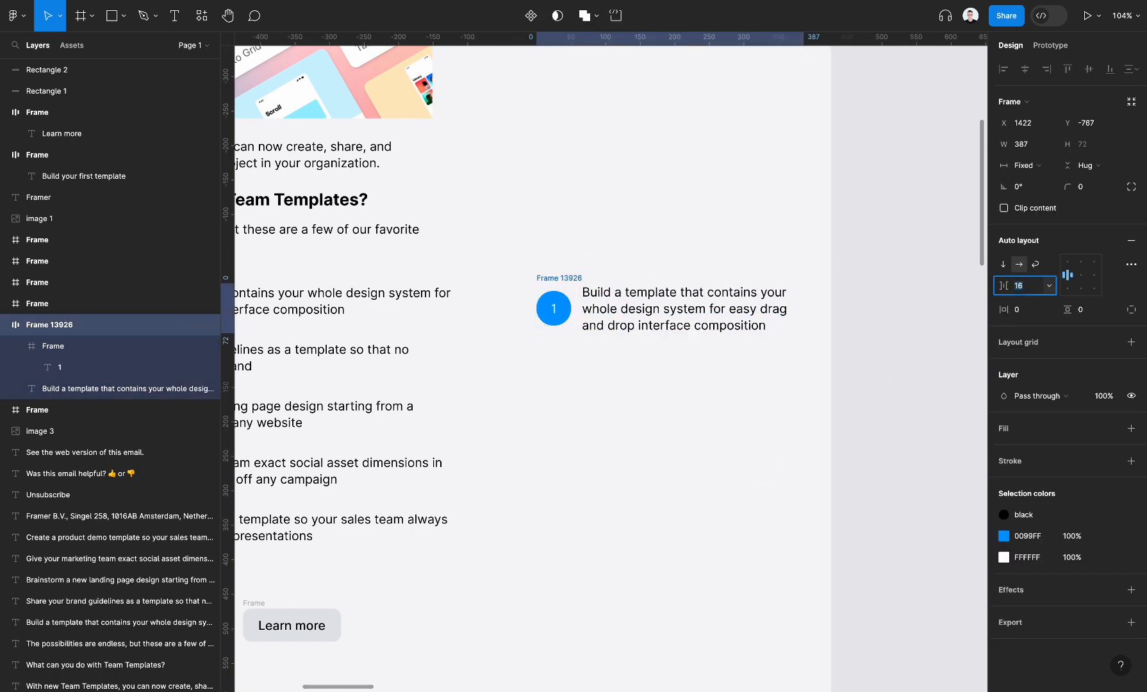
{"action": "left_click", "coordinate": [703, 395]}
Widen the list row to 438 and move it up to Y -1098
{"action": "left_click_drag", "start_coordinate": [575, 279], "coordinate": [574, 231]}
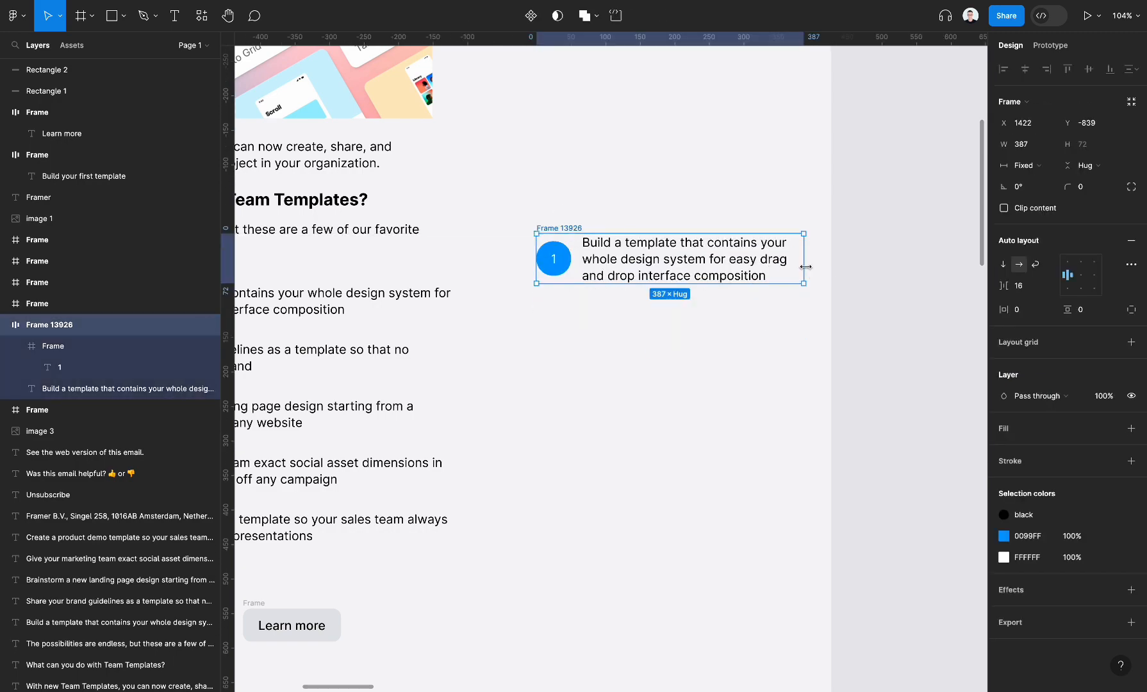
{"action": "left_click_drag", "start_coordinate": [805, 266], "coordinate": [844, 281]}
{"action": "scroll", "coordinate": [784, 295], "scroll_direction": "down", "scroll_amount": 5}
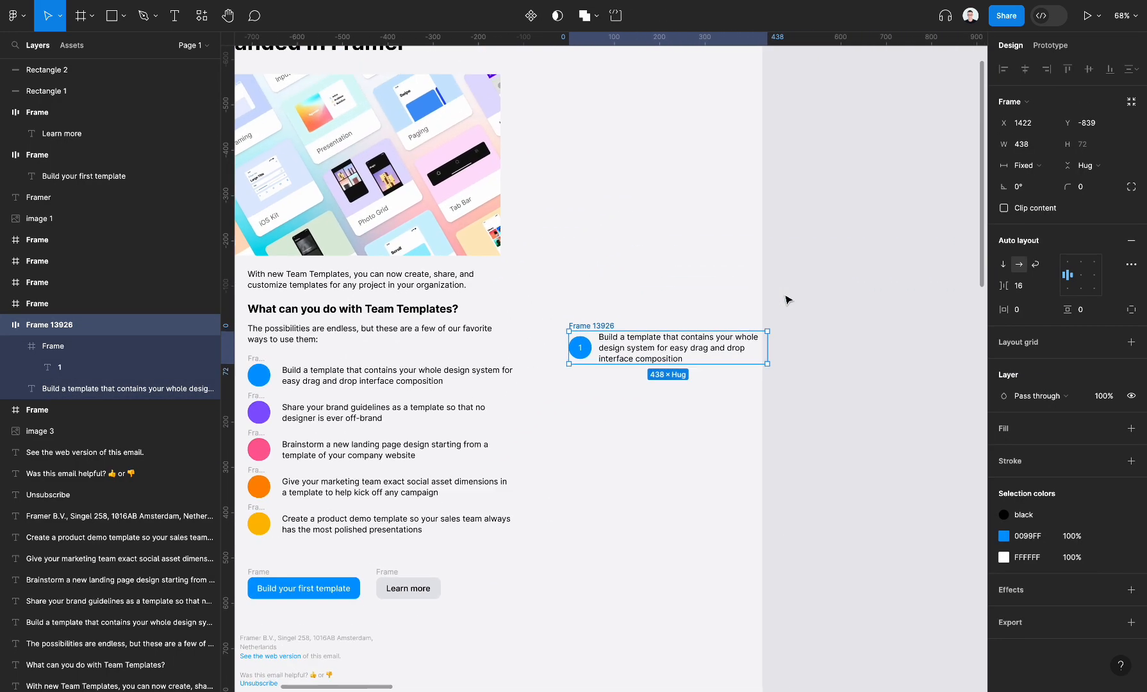
{"action": "scroll", "coordinate": [787, 299], "scroll_direction": "up", "scroll_amount": 1}
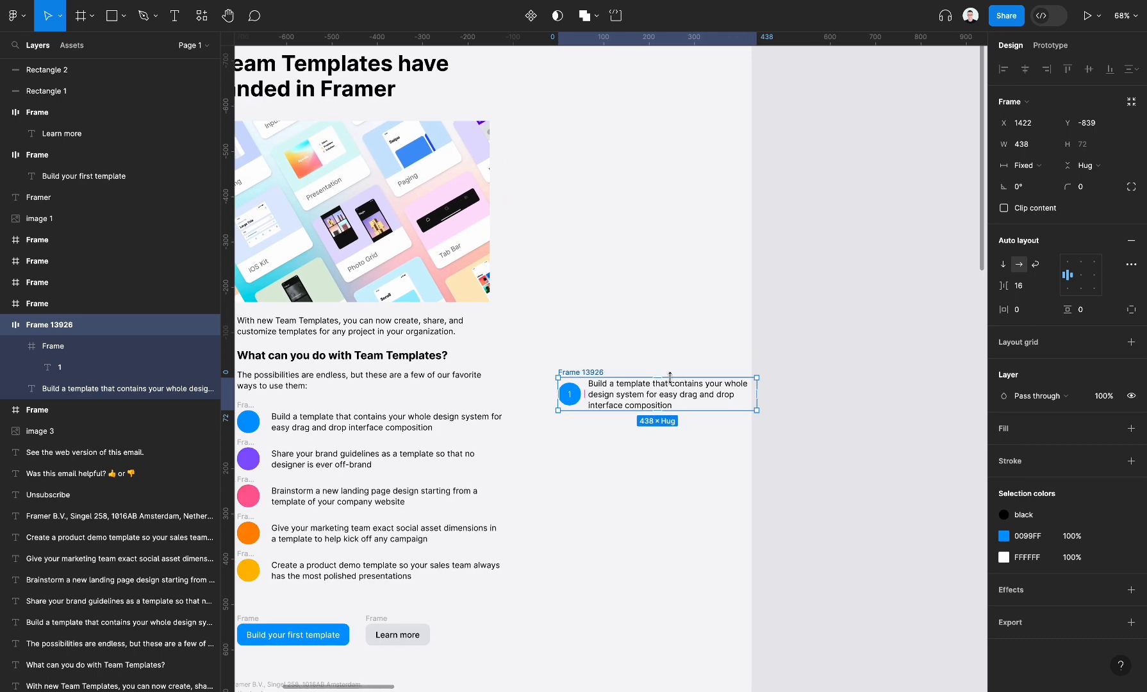
{"action": "left_click_drag", "start_coordinate": [654, 394], "coordinate": [656, 278]}
Rename the row frame "list item" and turn it into a component
{"action": "key", "text": "ctrl+r"}
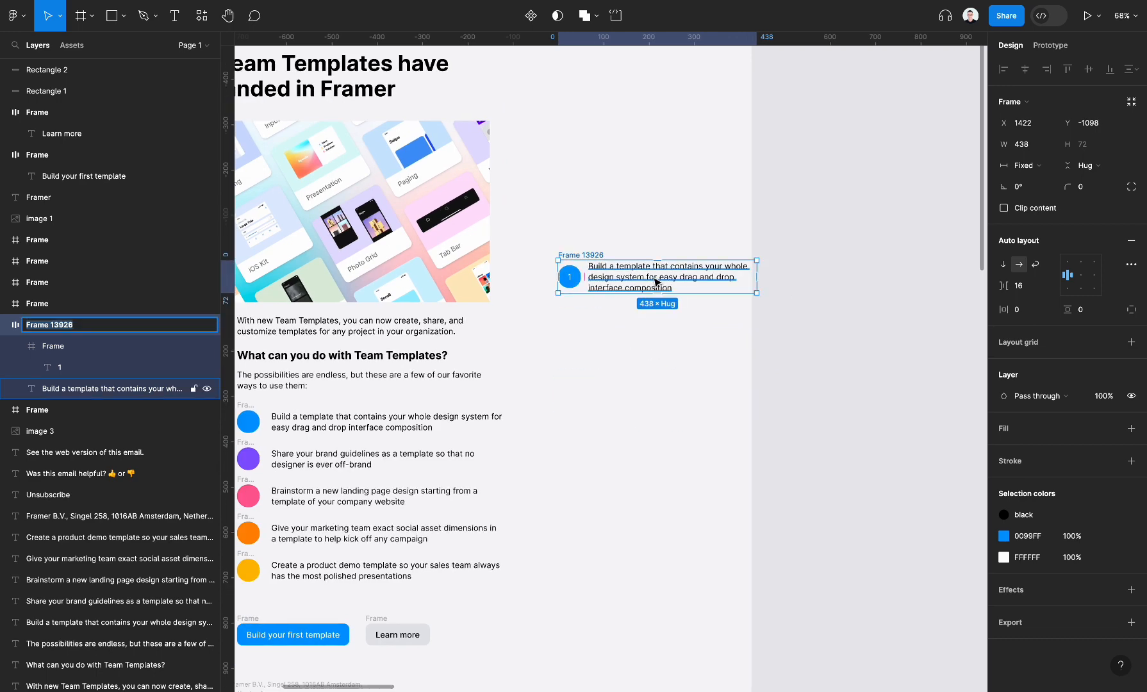
{"action": "type", "text": "list item"}
{"action": "key", "text": "Return"}
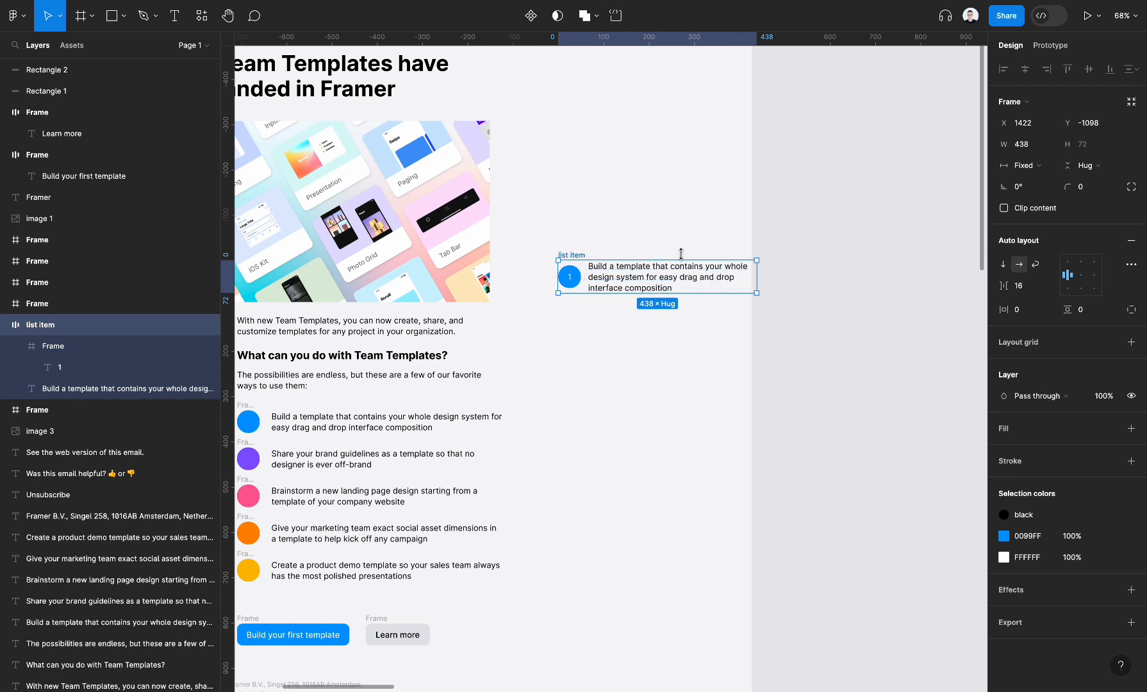
{"action": "left_click", "coordinate": [533, 26]}
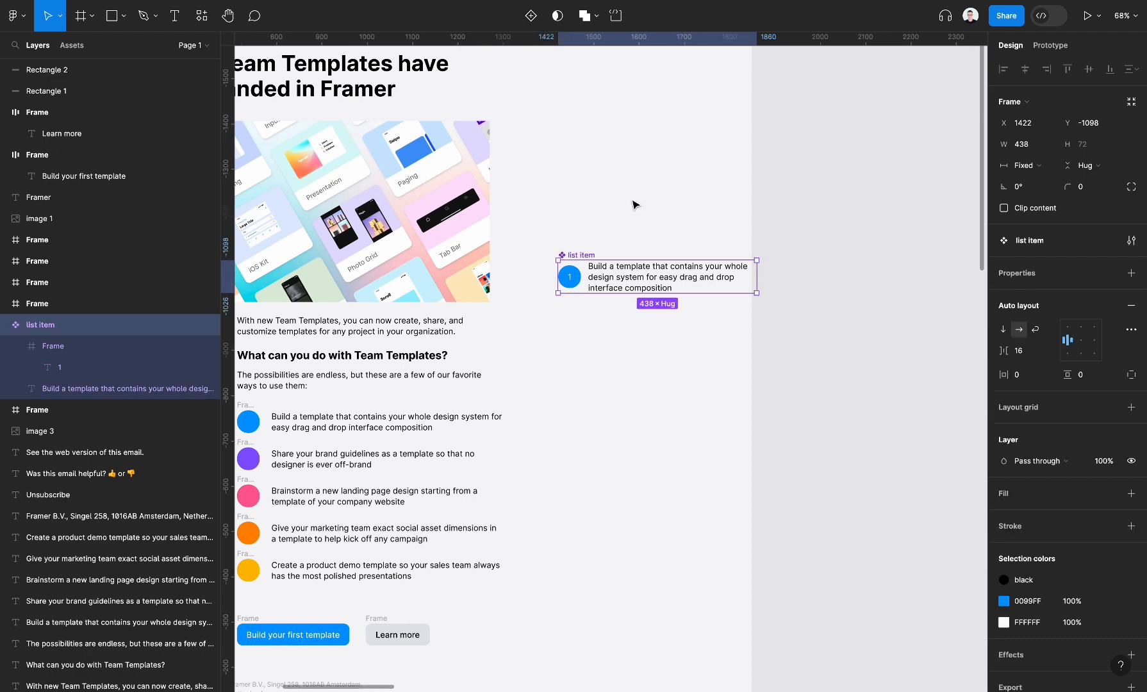
Move the list item component up and place an instance of it below at X 1422, Y -1063
{"action": "mouse_move", "coordinate": [632, 281]}
{"action": "left_mouse_down"}
{"action": "mouse_move", "coordinate": [633, 228]}
{"action": "mouse_move", "coordinate": [632, 295]}
{"action": "left_mouse_up"}
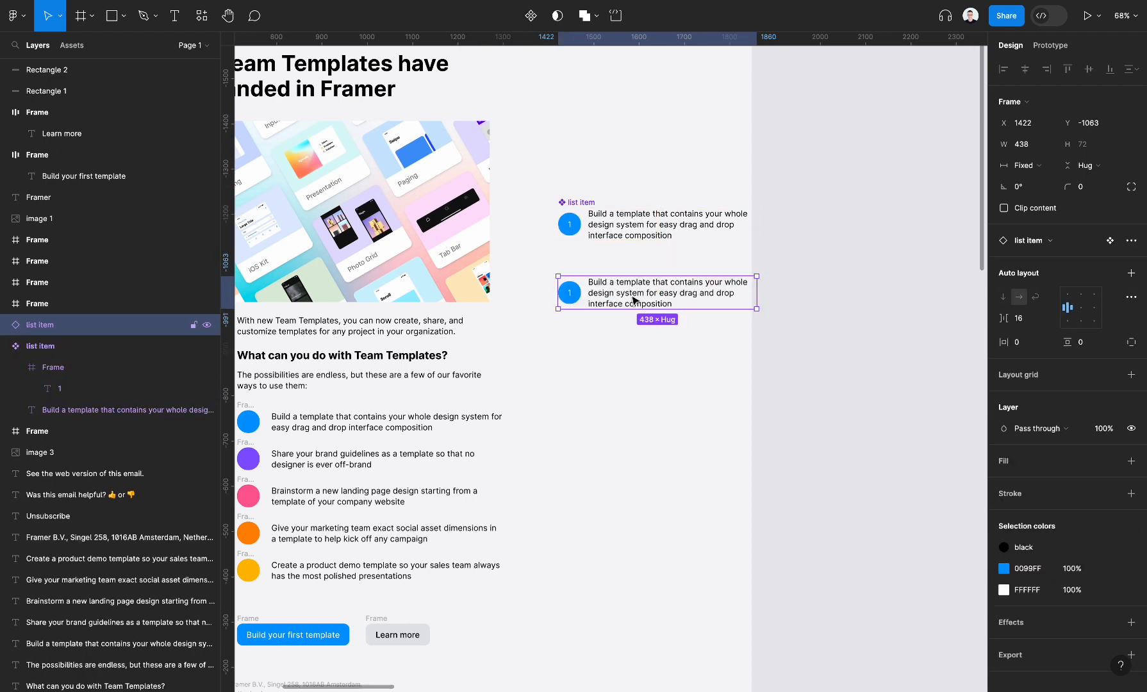
{"action": "scroll", "coordinate": [632, 297], "scroll_direction": "left", "scroll_amount": 1}
{"action": "scroll", "coordinate": [632, 297], "scroll_direction": "down", "scroll_amount": 1}
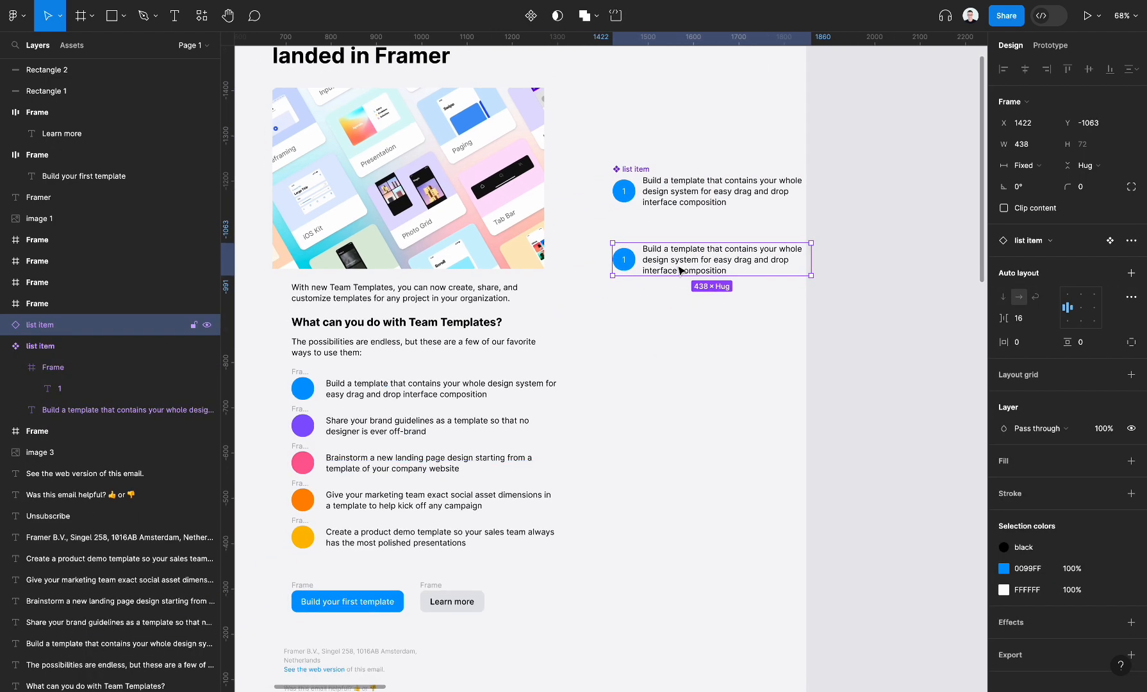
Duplicate the list item instance four times in an evenly spaced column, making five instances below the main component
{"action": "key", "text": "ctrl+d"}
{"action": "key", "text": "ctrl+d"}
{"action": "key", "text": "ctrl+d"}
{"action": "key", "text": "ctrl+d"}
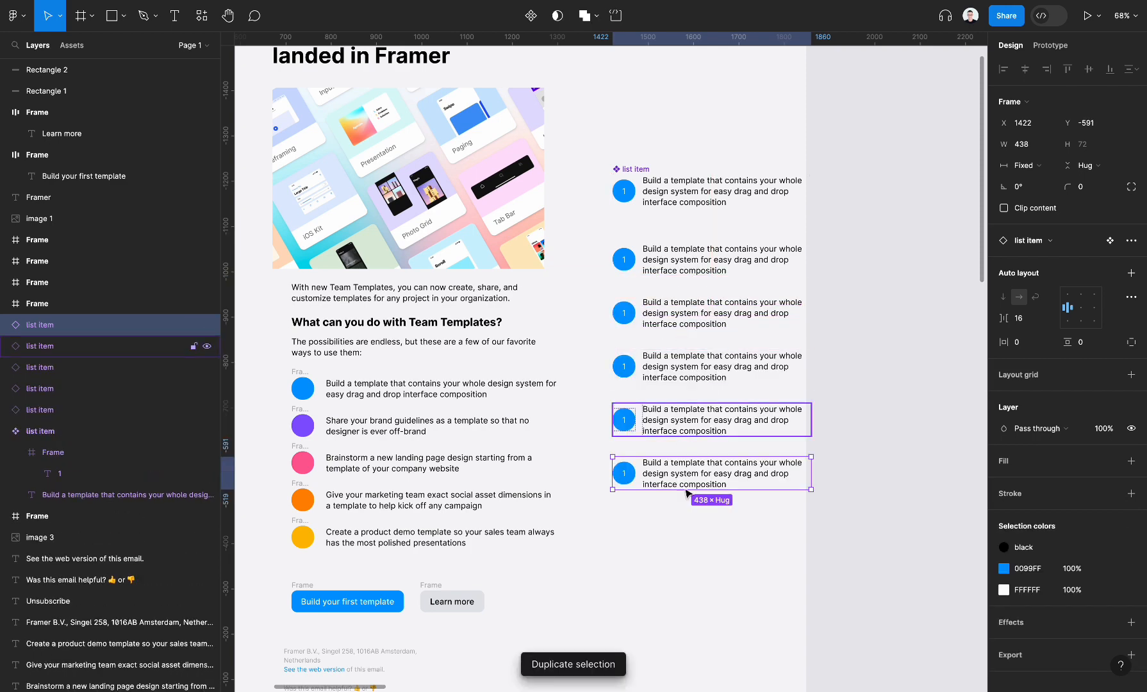
{"action": "left_click_drag", "start_coordinate": [681, 539], "coordinate": [709, 248]}
{"action": "left_click", "coordinate": [544, 425]}
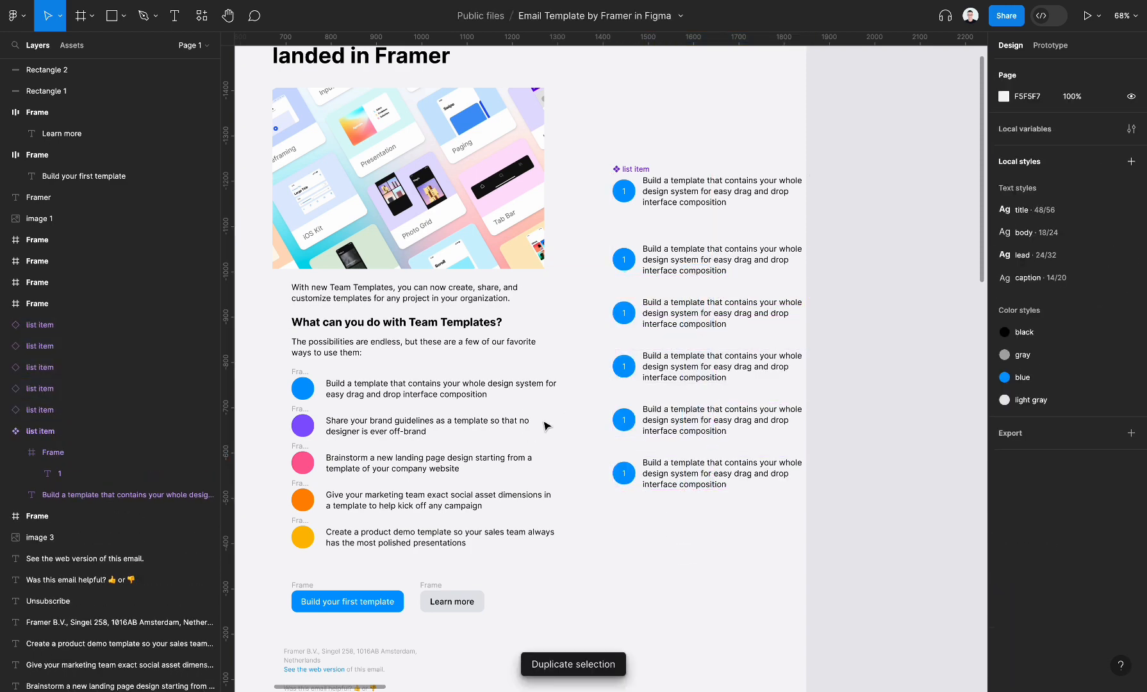
Recolor the circles of the second and third instances with the purple #8855FF and pink sampled from the original email circles
{"action": "double_click", "coordinate": [635, 314]}
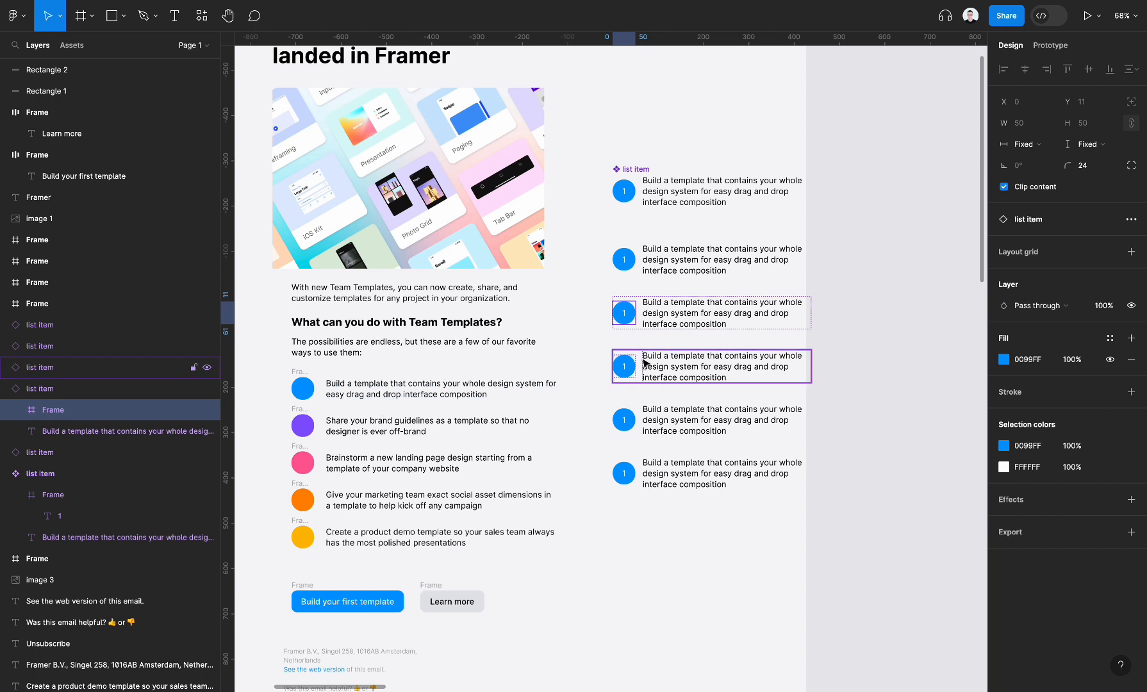
{"action": "key", "text": "i"}
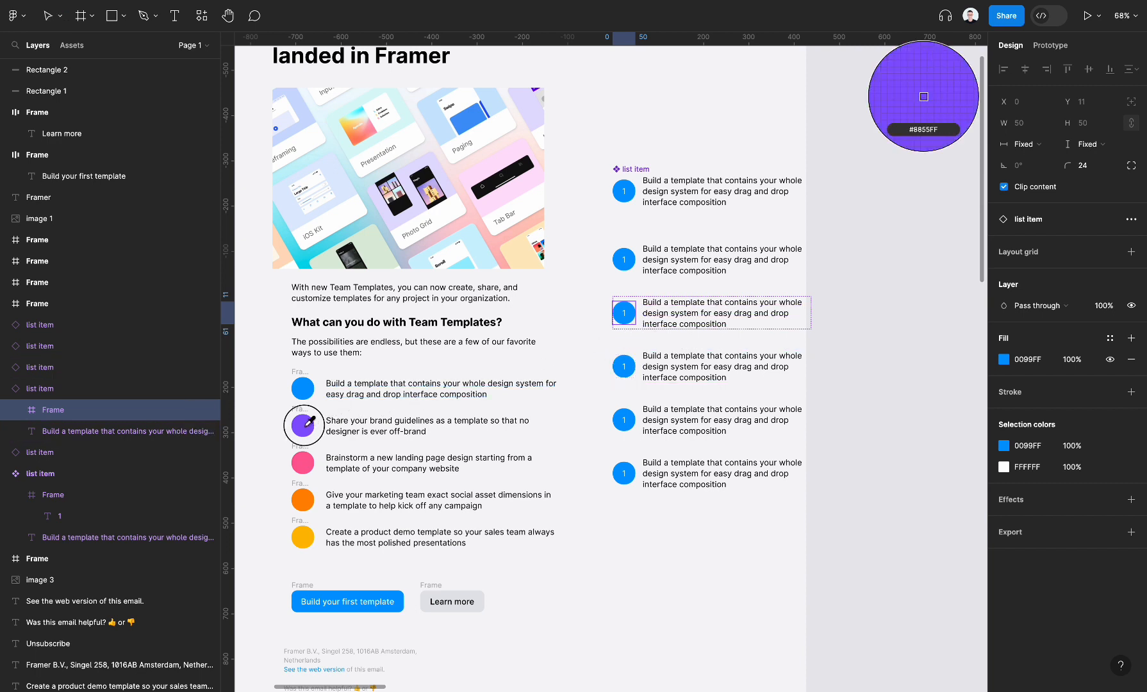
{"action": "left_click", "coordinate": [302, 425]}
{"action": "left_click", "coordinate": [636, 376]}
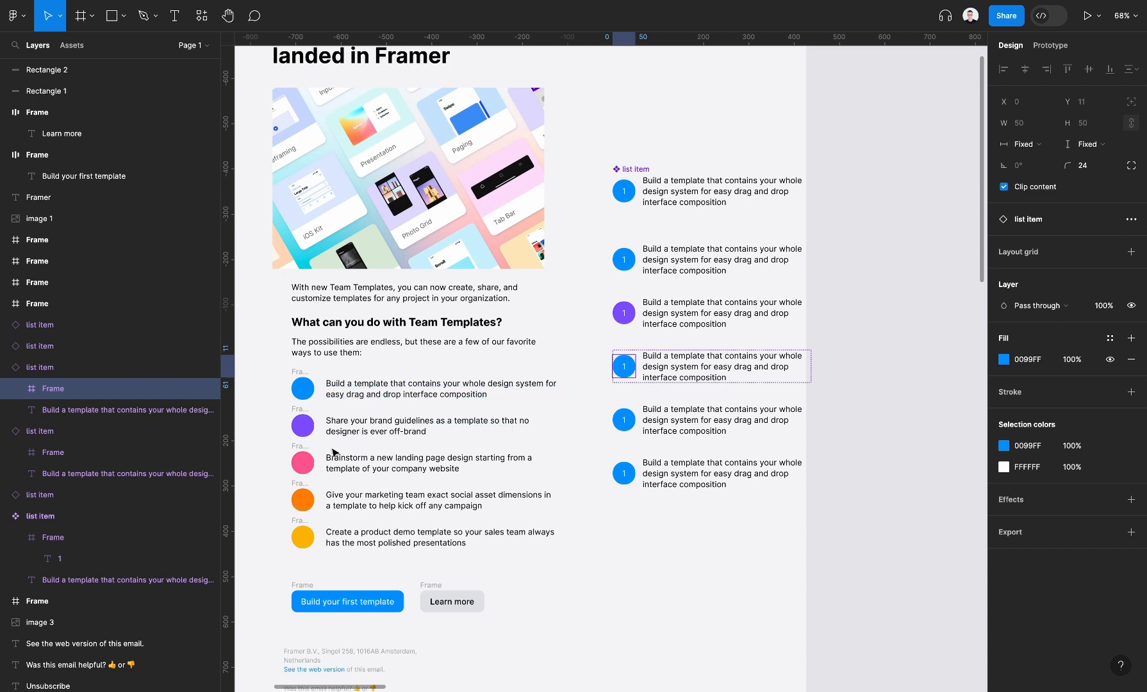
{"action": "key", "text": "i"}
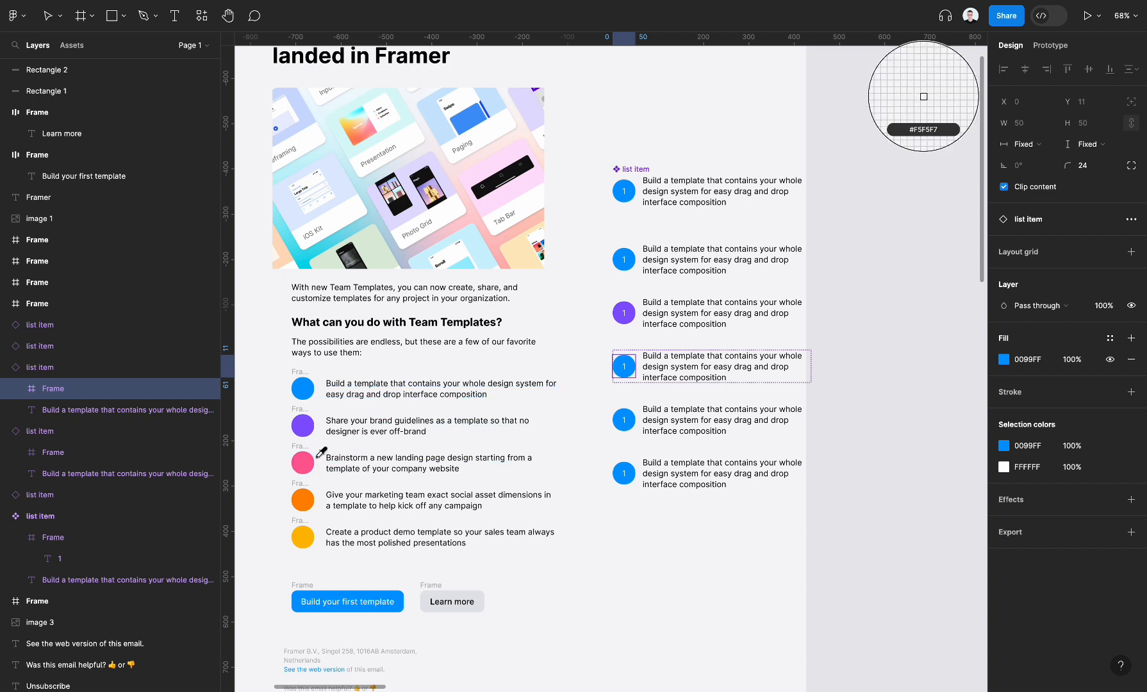
{"action": "left_click", "coordinate": [317, 460]}
Recolor the circles of the fourth and fifth instances with the orange and yellow sampled from the original email circles
{"action": "left_click", "coordinate": [627, 420]}
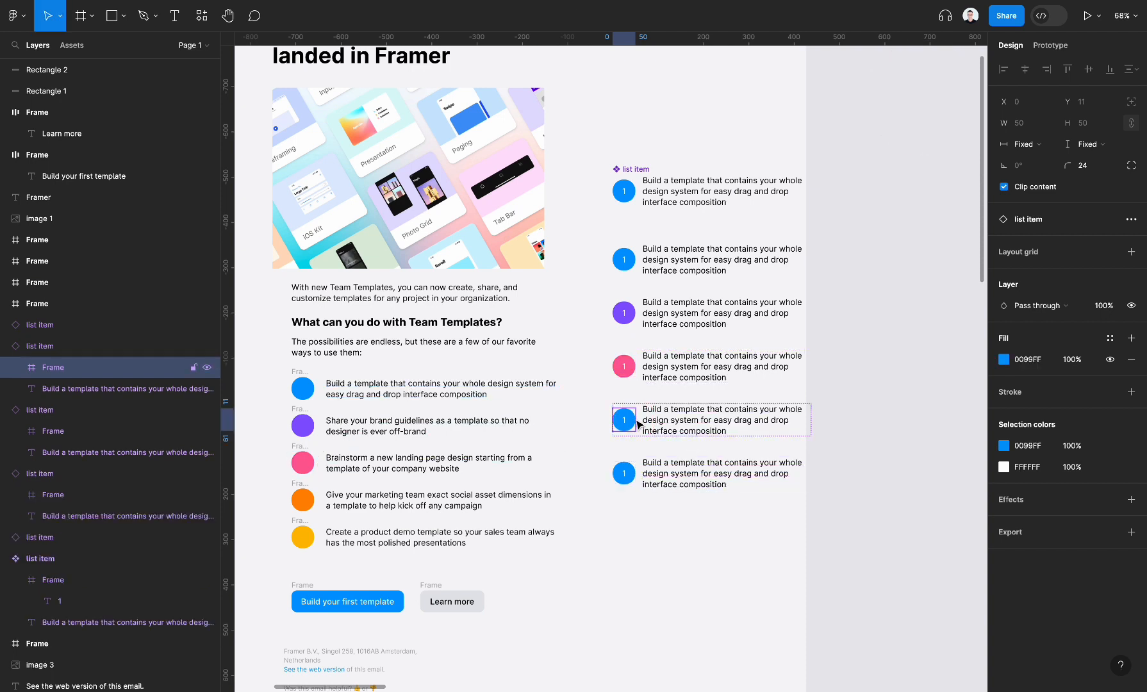
{"action": "key", "text": "i"}
{"action": "left_click", "coordinate": [317, 501]}
{"action": "left_click", "coordinate": [624, 473]}
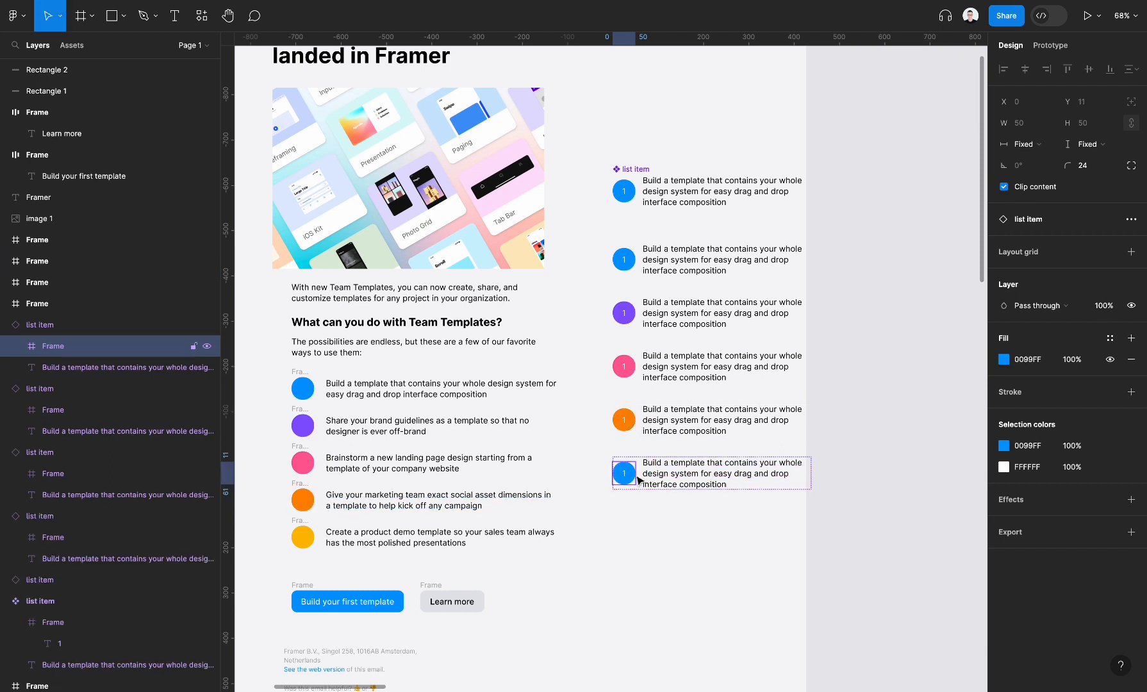
{"action": "key", "text": "i"}
{"action": "left_click", "coordinate": [303, 537]}
{"action": "left_click", "coordinate": [722, 524]}
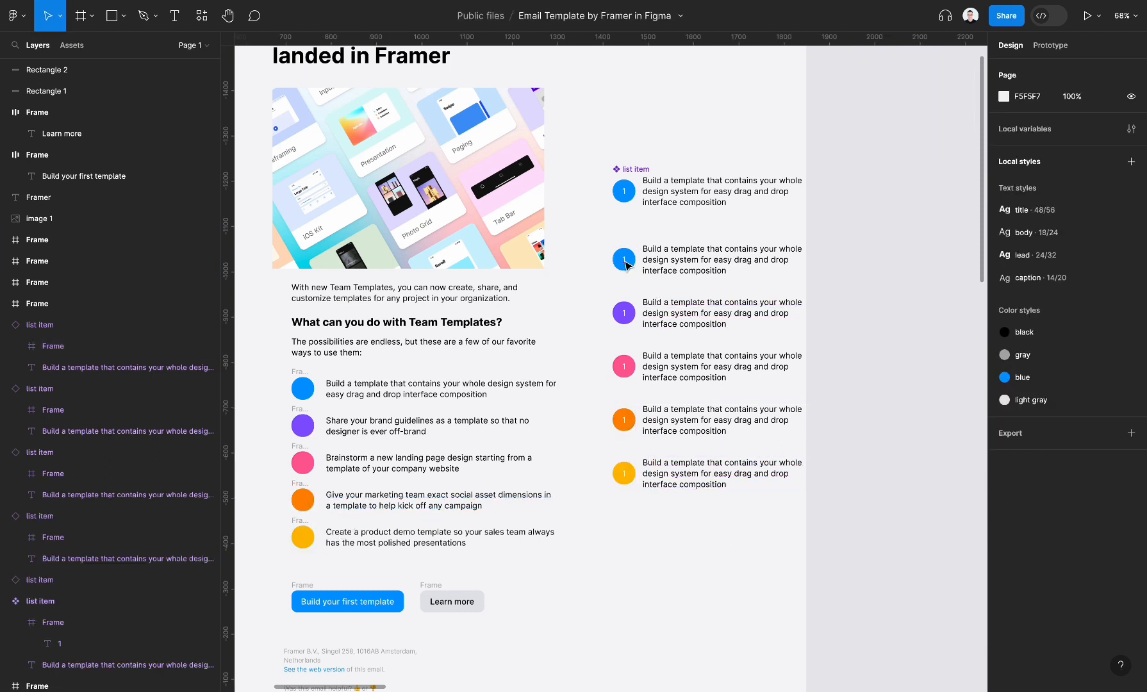
Renumber the circles of the second to fifth list item instances as 2, 3, 4 and 5
{"action": "double_click", "coordinate": [623, 312]}
{"action": "type", "text": "2"}
{"action": "double_click", "coordinate": [624, 367]}
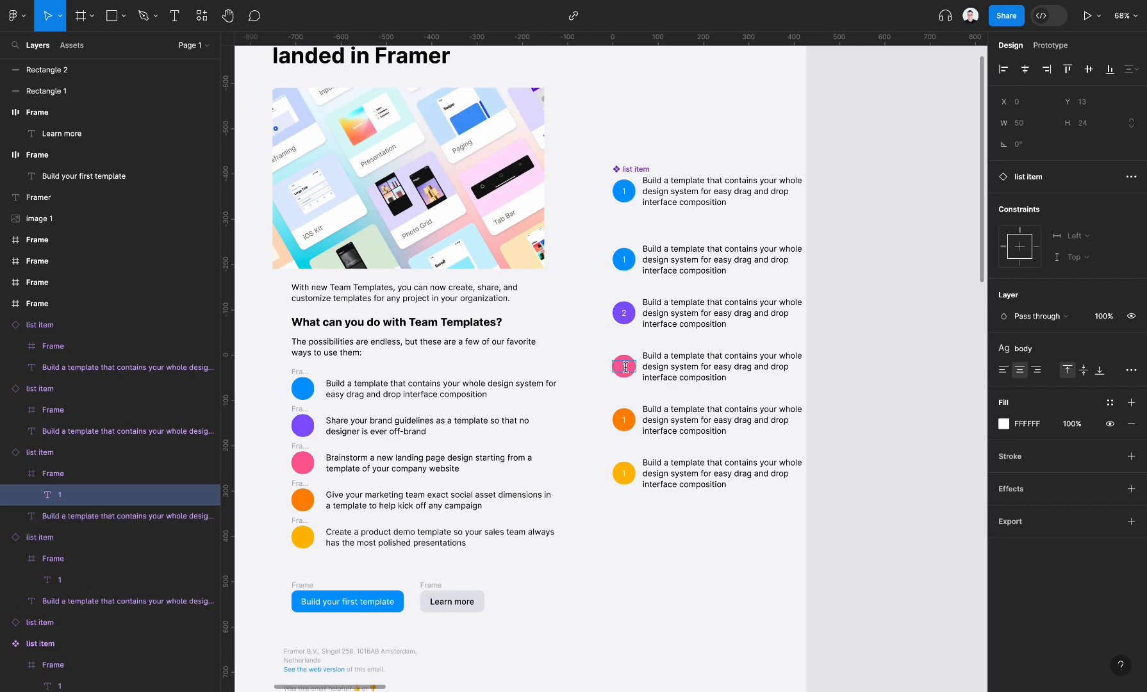
{"action": "double_click", "coordinate": [626, 417]}
{"action": "type", "text": "4"}
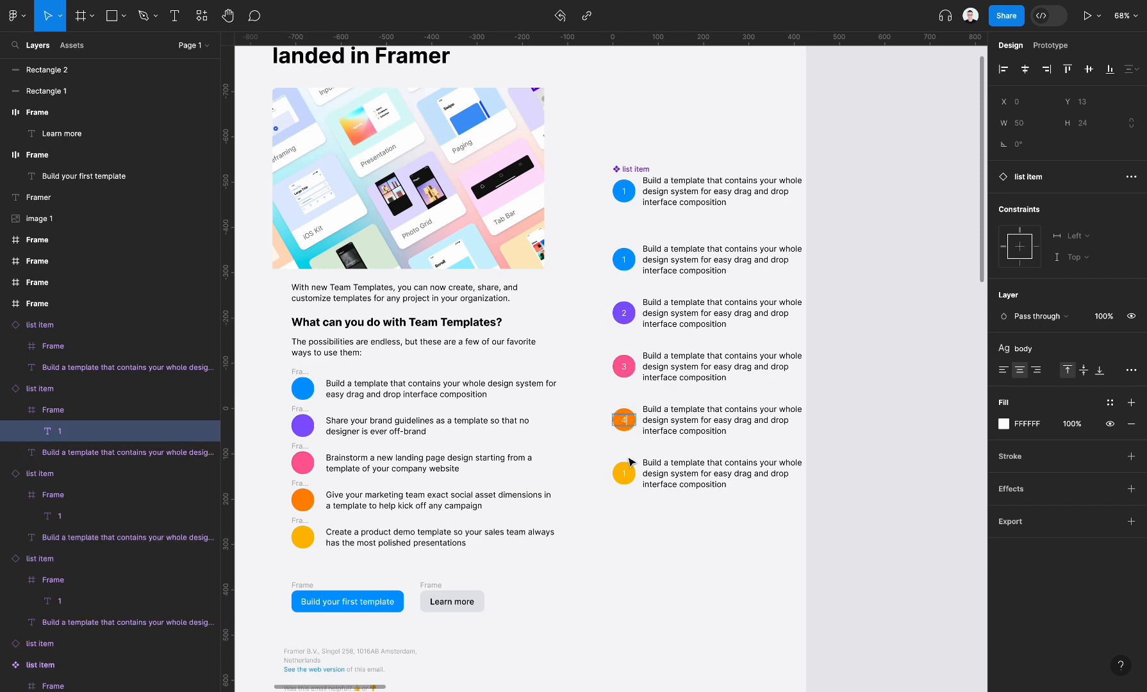
{"action": "double_click", "coordinate": [626, 472]}
{"action": "type", "text": "5"}
{"action": "left_click", "coordinate": [662, 604]}
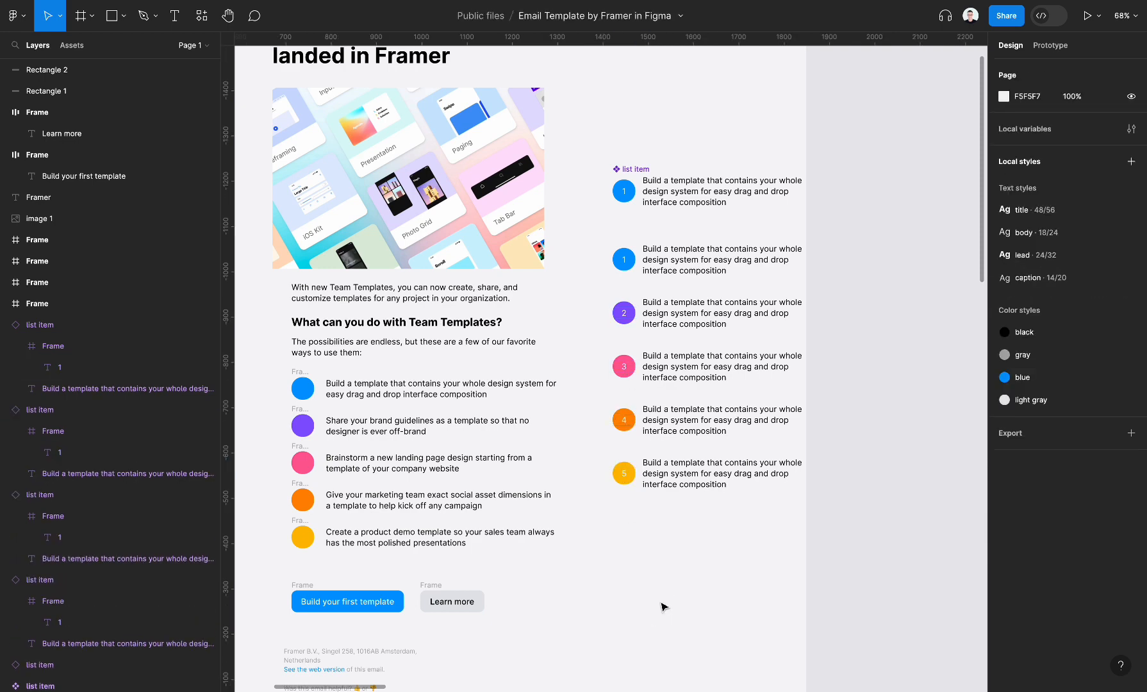
Replace the second and third instances' text with the email's "Share your brand guidelines…" and "Brainstorm a new landing page…" lines
{"action": "double_click", "coordinate": [371, 428]}
{"action": "key", "text": "ctrl+c"}
{"action": "double_click", "coordinate": [692, 307]}
{"action": "key", "text": "ctrl+a"}
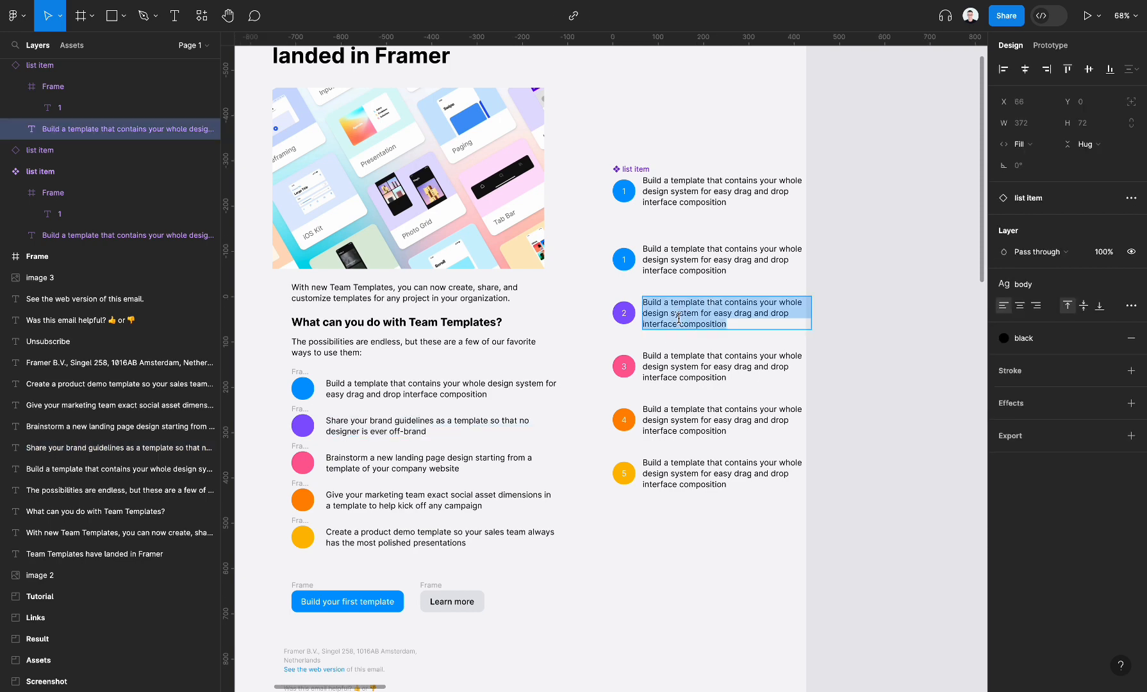
{"action": "key", "text": "ctrl+v"}
{"action": "double_click", "coordinate": [436, 462]}
{"action": "key", "text": "ctrl+c"}
{"action": "double_click", "coordinate": [724, 366]}
{"action": "key", "text": "ctrl+a"}
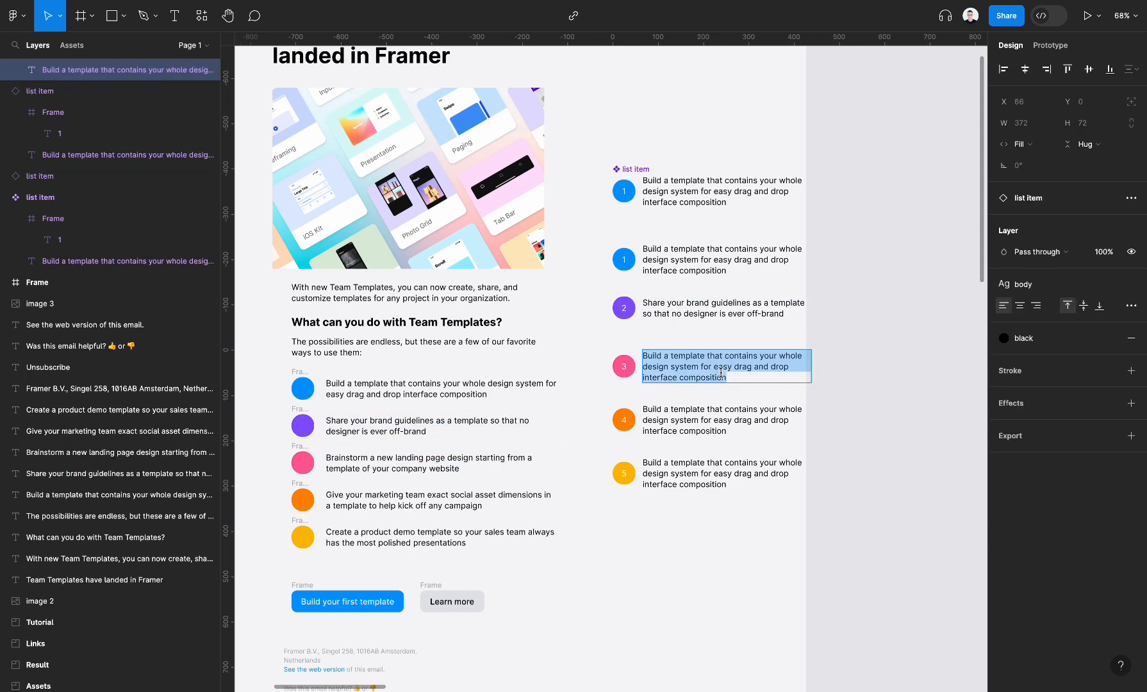
{"action": "key", "text": "ctrl+v"}
Replace the text of the fourth and fifth instances with the copied "Give your marketing team exact social asset dimensions…" line
{"action": "double_click", "coordinate": [450, 492]}
{"action": "key", "text": "ctrl+c"}
{"action": "double_click", "coordinate": [724, 419]}
{"action": "key", "text": "ctrl+a"}
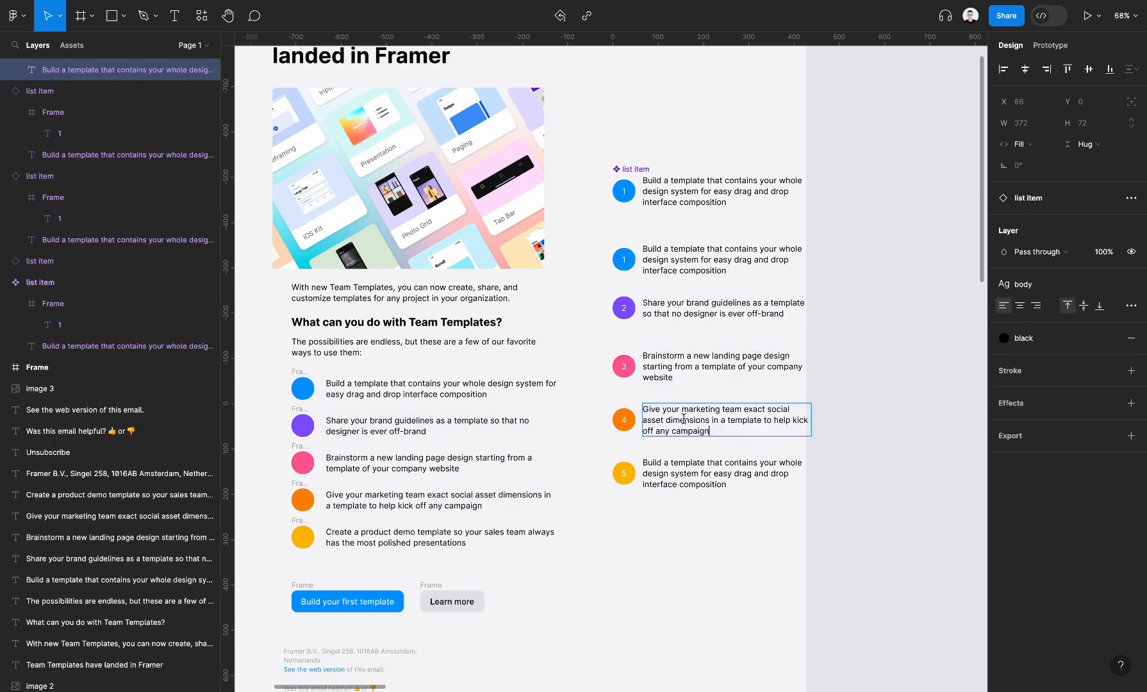
{"action": "key", "text": "ctrl+v"}
{"action": "double_click", "coordinate": [379, 536]}
{"action": "double_click", "coordinate": [699, 477]}
{"action": "key", "text": "ctrl+v"}
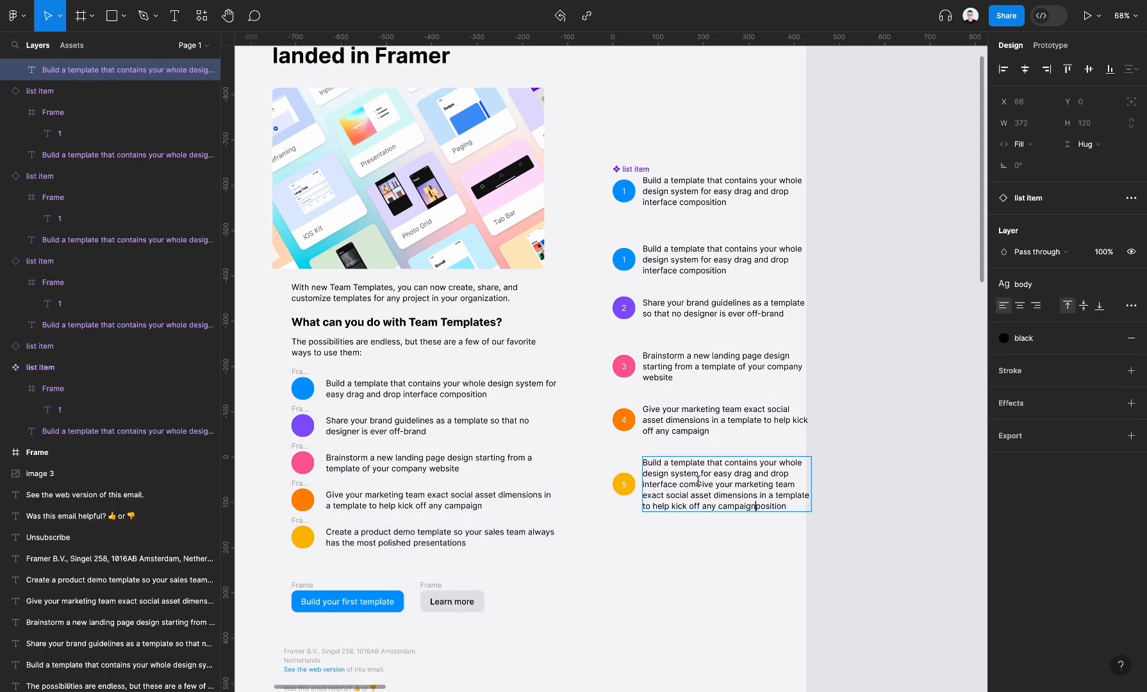
{"action": "key", "text": "ctrl+a"}
{"action": "key", "text": "ctrl+v"}
{"action": "key", "text": "Escape"}
Narrow all five list item instances together to a width of 358
{"action": "mouse_move", "coordinate": [586, 559]}
{"action": "left_mouse_down"}
{"action": "mouse_move", "coordinate": [650, 287]}
{"action": "mouse_move", "coordinate": [700, 378]}
{"action": "left_mouse_up"}
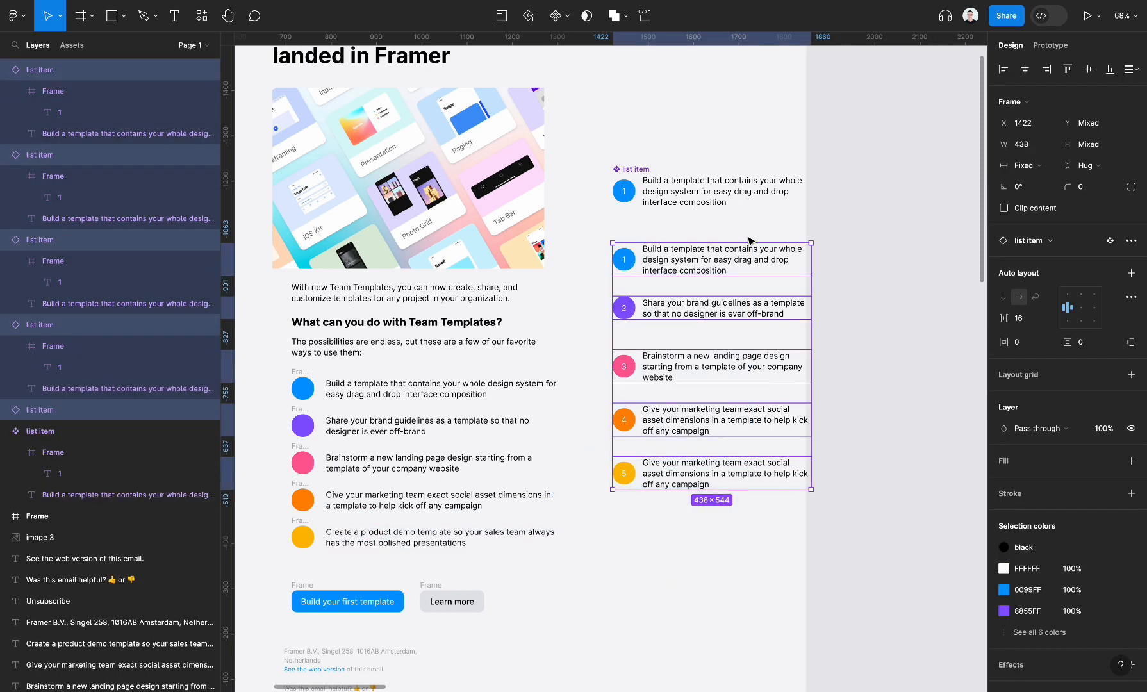
{"action": "left_click_drag", "start_coordinate": [813, 356], "coordinate": [774, 380]}
{"action": "left_click", "coordinate": [651, 566]}
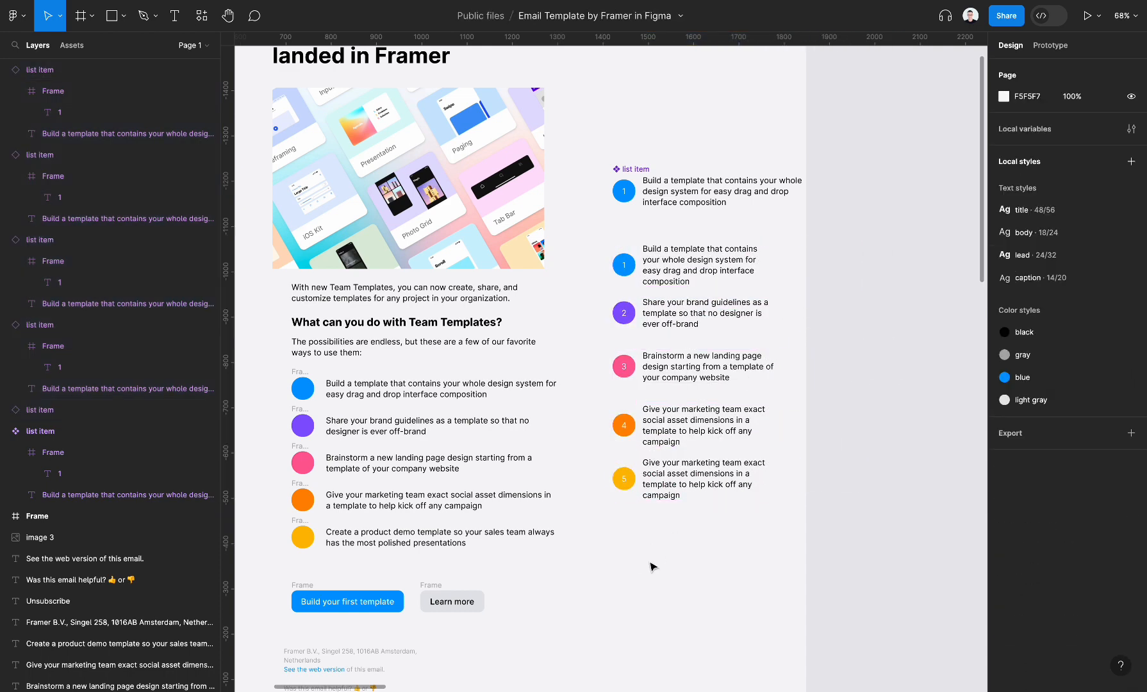
Hide the interface and move the five list item instances down slightly, away from the main component
{"action": "scroll", "coordinate": [651, 566], "scroll_direction": "left", "scroll_amount": 2}
{"action": "scroll", "coordinate": [651, 566], "scroll_direction": "up", "scroll_amount": 1}
{"action": "key", "text": "ctrl+backslash"}
{"action": "left_click_drag", "start_coordinate": [685, 554], "coordinate": [788, 259]}
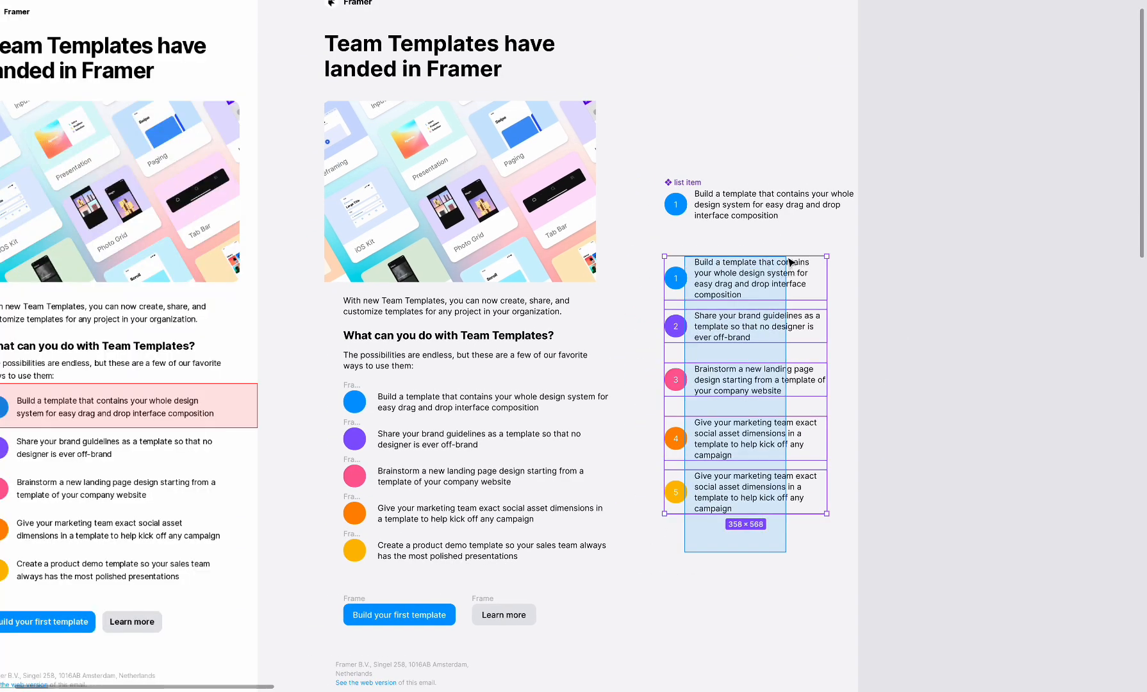
{"action": "left_click_drag", "start_coordinate": [759, 320], "coordinate": [760, 345]}
{"action": "scroll", "coordinate": [760, 346], "scroll_direction": "down", "scroll_amount": 2}
{"action": "scroll", "coordinate": [760, 346], "scroll_direction": "left", "scroll_amount": 1}
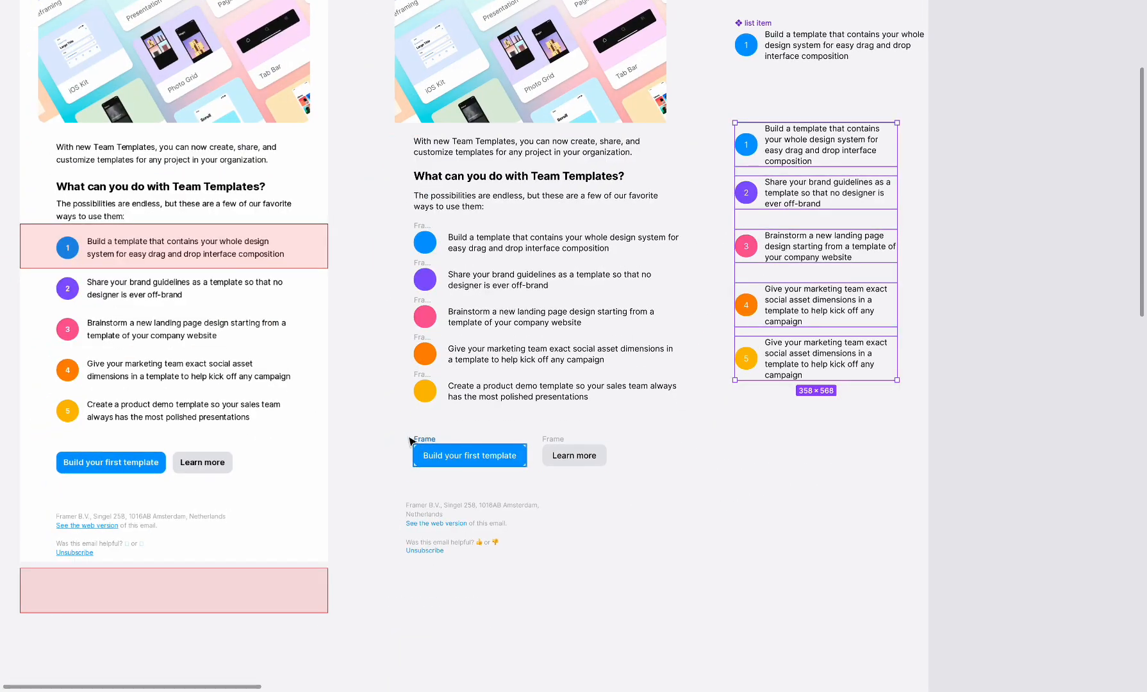
{"action": "left_click_drag", "start_coordinate": [392, 432], "coordinate": [907, 120]}
{"action": "scroll", "coordinate": [741, 467], "scroll_direction": "up", "scroll_amount": 1}
{"action": "scroll", "coordinate": [742, 466], "scroll_direction": "left", "scroll_amount": 1}
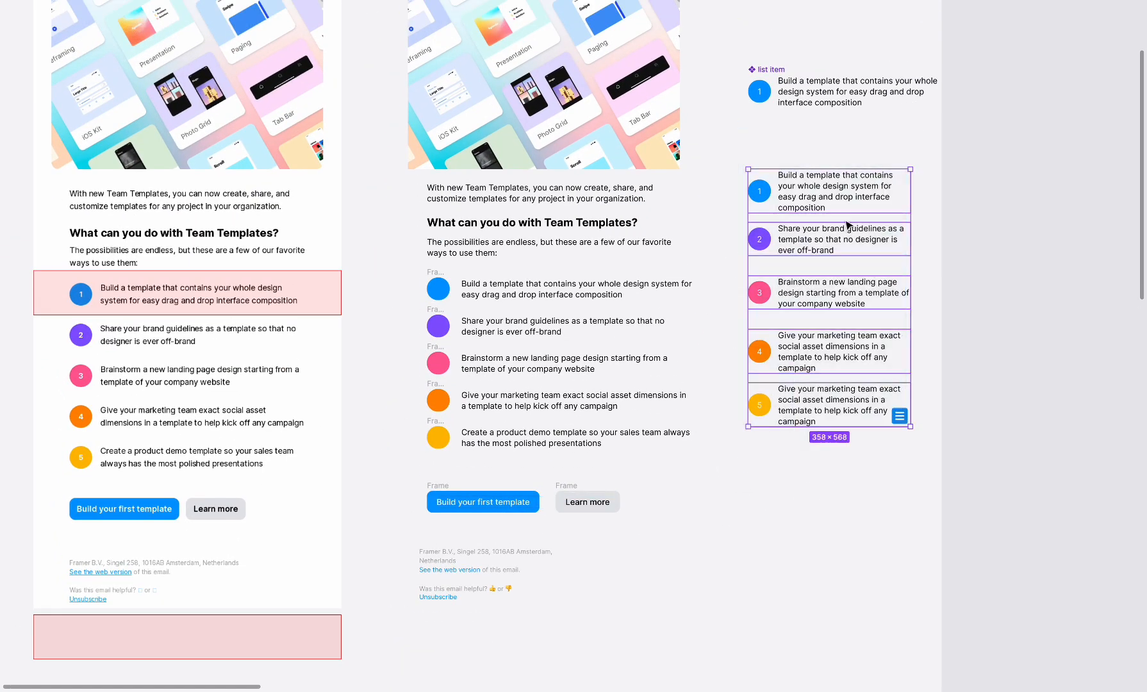
{"action": "scroll", "coordinate": [846, 222], "scroll_direction": "up", "scroll_amount": 3}
{"action": "scroll", "coordinate": [846, 222], "scroll_direction": "right", "scroll_amount": 2}
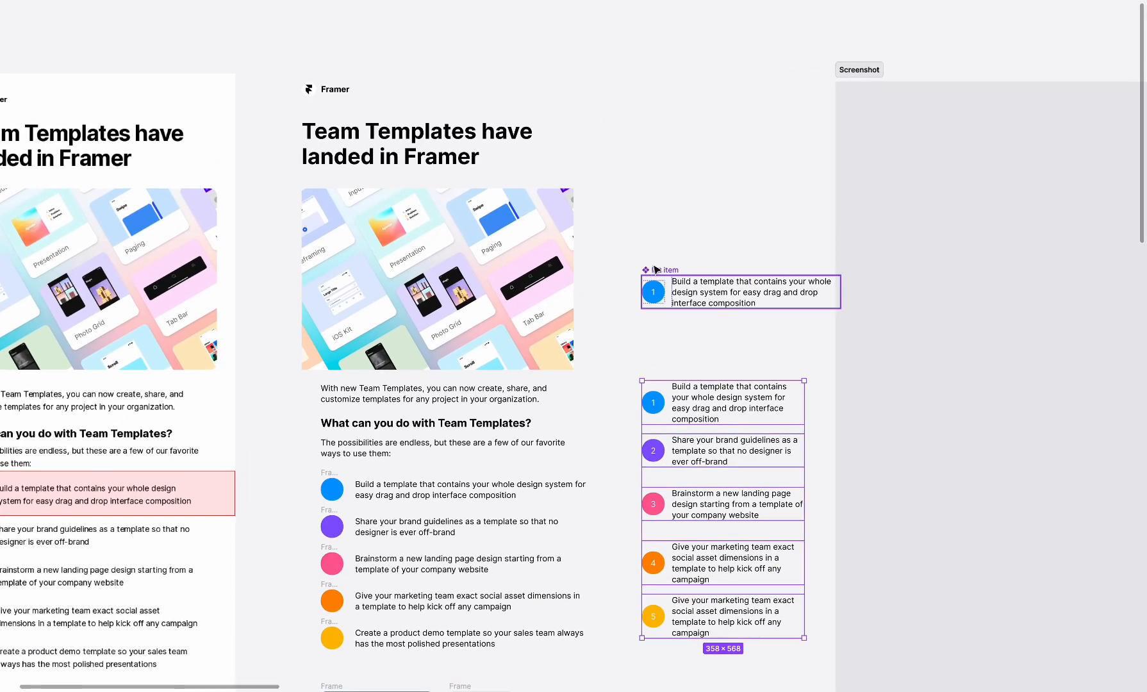
Move the list item main component to the empty canvas above and to the right of the recreated email
{"action": "left_click_drag", "start_coordinate": [655, 270], "coordinate": [390, 3]}
{"action": "scroll", "coordinate": [524, 213], "scroll_direction": "up", "scroll_amount": 1}
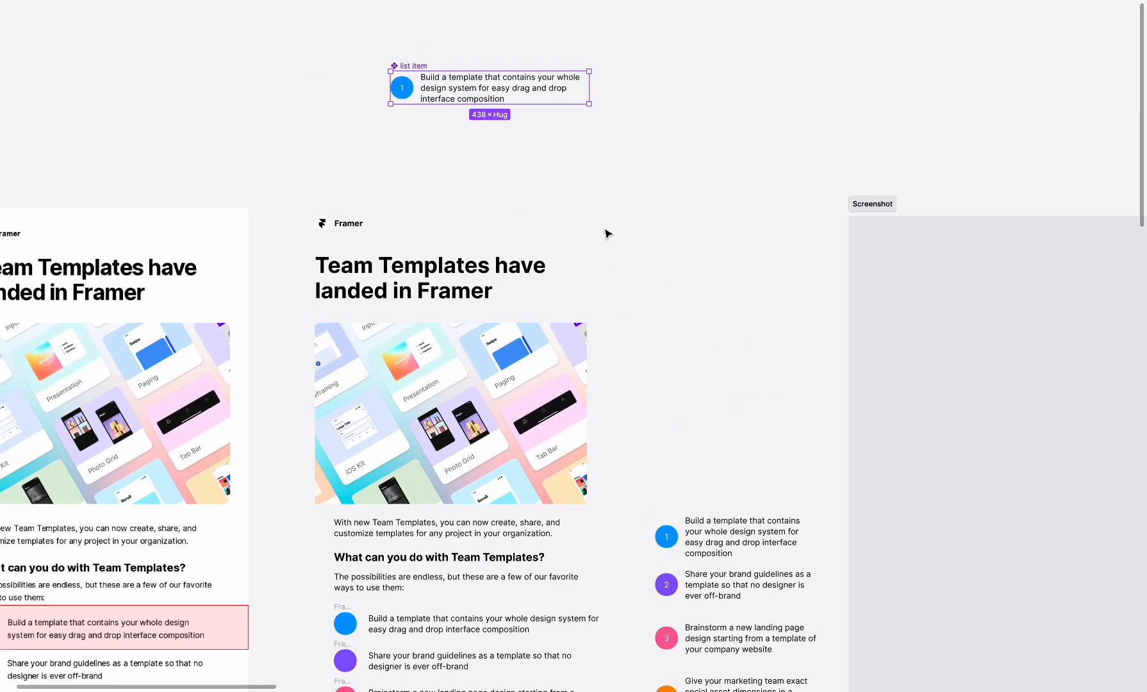
{"action": "scroll", "coordinate": [641, 244], "scroll_direction": "down", "scroll_amount": 4}
{"action": "scroll", "coordinate": [687, 248], "scroll_direction": "down", "scroll_amount": 3}
{"action": "left_click_drag", "start_coordinate": [250, 573], "coordinate": [828, 37]}
{"action": "left_click_drag", "start_coordinate": [607, 230], "coordinate": [233, 231]}
{"action": "scroll", "coordinate": [772, 237], "scroll_direction": "left", "scroll_amount": 1}
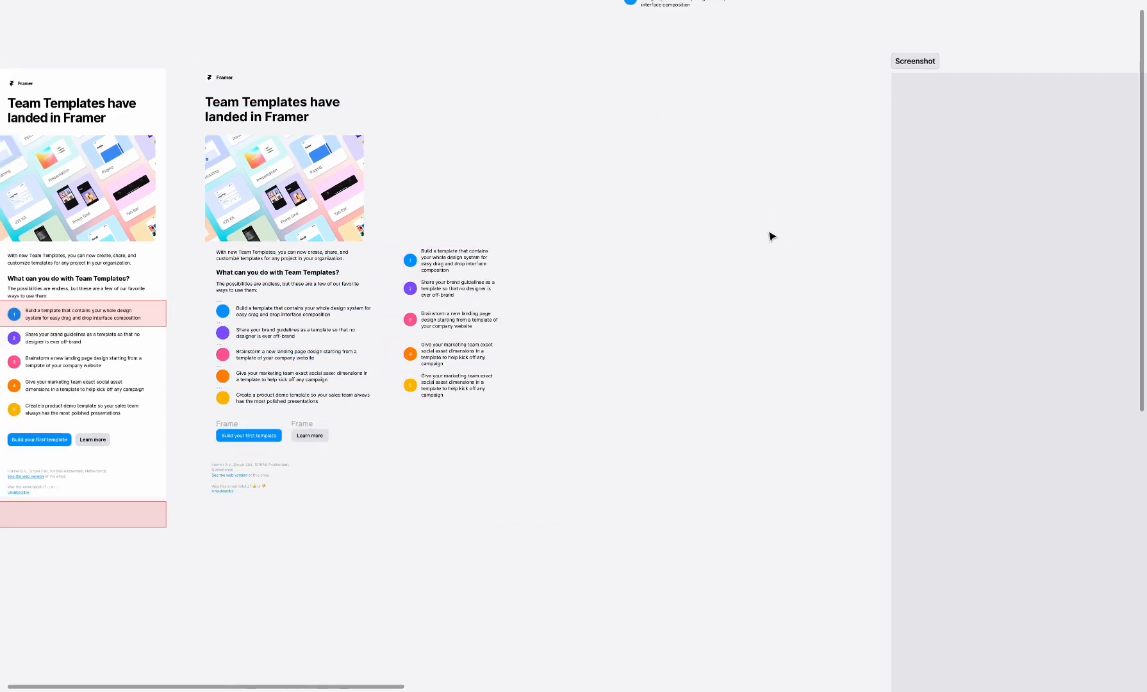
{"action": "scroll", "coordinate": [772, 237], "scroll_direction": "left", "scroll_amount": 2}
{"action": "scroll", "coordinate": [772, 237], "scroll_direction": "up", "scroll_amount": 1}
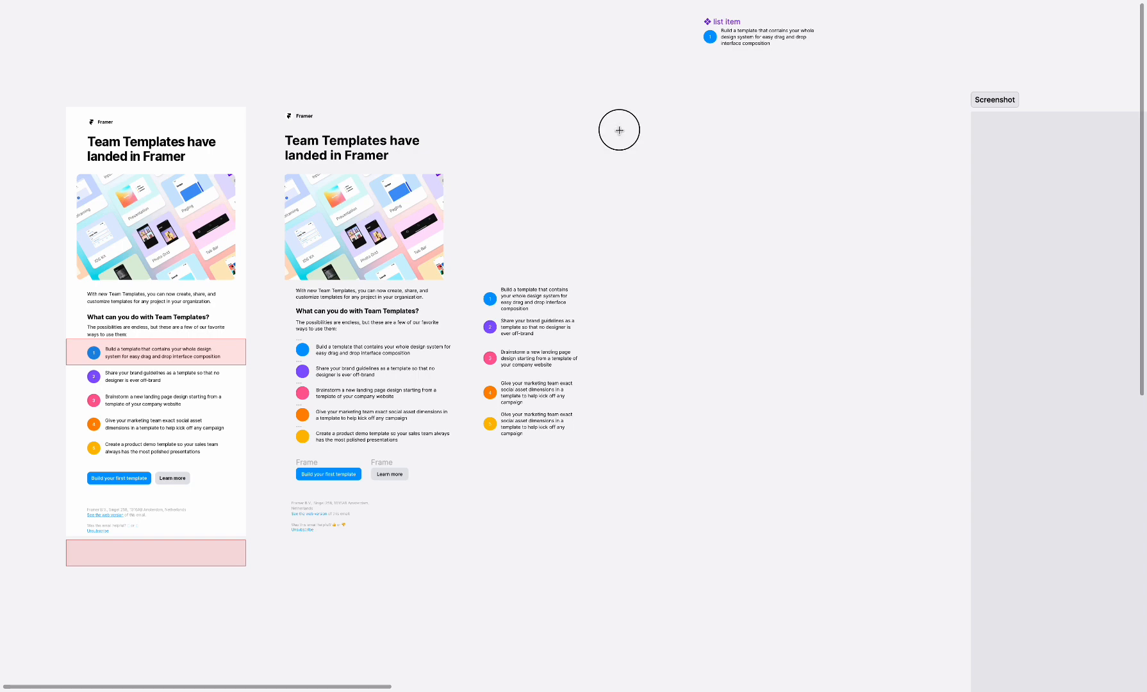
Draw a tall frame on the empty canvas beside the list item instances and size it to 680 × 1689
{"action": "mouse_move", "coordinate": [619, 130]}
{"action": "left_mouse_down"}
{"action": "mouse_move", "coordinate": [676, 159]}
{"action": "mouse_move", "coordinate": [842, 579]}
{"action": "left_mouse_up"}
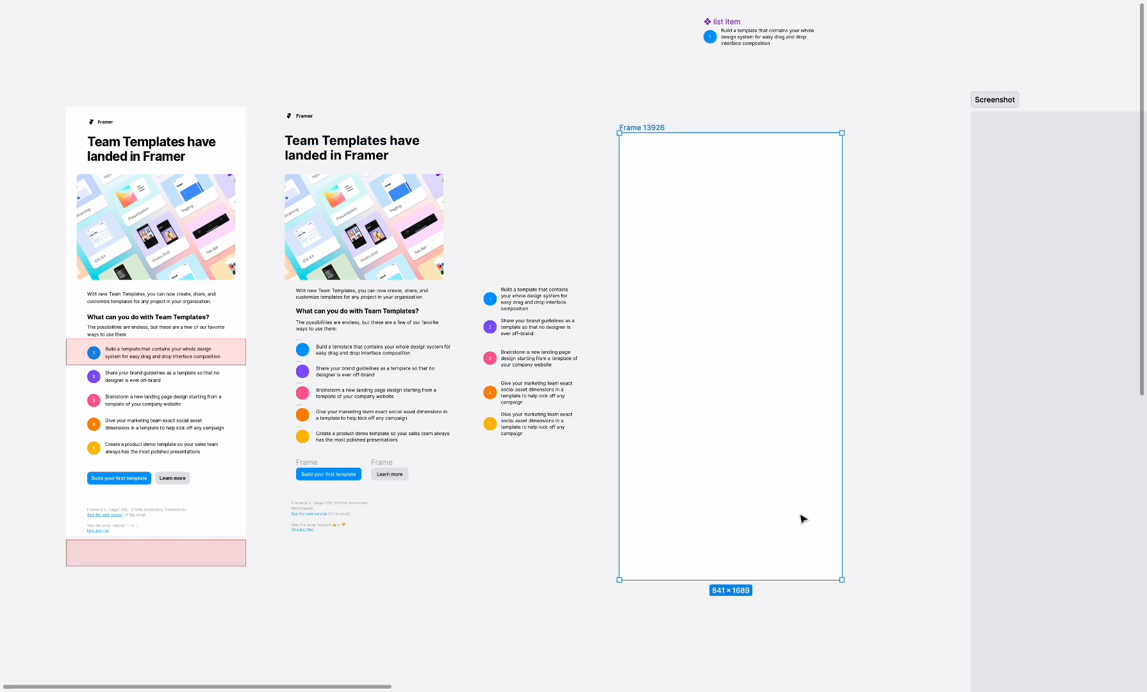
{"action": "scroll", "coordinate": [858, 281], "scroll_direction": "left", "scroll_amount": 6}
{"action": "scroll", "coordinate": [858, 282], "scroll_direction": "down", "scroll_amount": 3}
{"action": "left_click_drag", "start_coordinate": [858, 282], "coordinate": [348, 574]}
{"action": "left_click_drag", "start_coordinate": [521, 471], "coordinate": [475, 462]}
{"action": "scroll", "coordinate": [476, 463], "scroll_direction": "down", "scroll_amount": 4}
{"action": "scroll", "coordinate": [477, 463], "scroll_direction": "left", "scroll_amount": 1}
{"action": "scroll", "coordinate": [477, 463], "scroll_direction": "up", "scroll_amount": 5}
{"action": "left_click_drag", "start_coordinate": [469, 521], "coordinate": [1145, 109]}
{"action": "scroll", "coordinate": [1066, 159], "scroll_direction": "up", "scroll_amount": 3}
{"action": "scroll", "coordinate": [1066, 159], "scroll_direction": "right", "scroll_amount": 3}
{"action": "left_click_drag", "start_coordinate": [976, 348], "coordinate": [868, 305]}
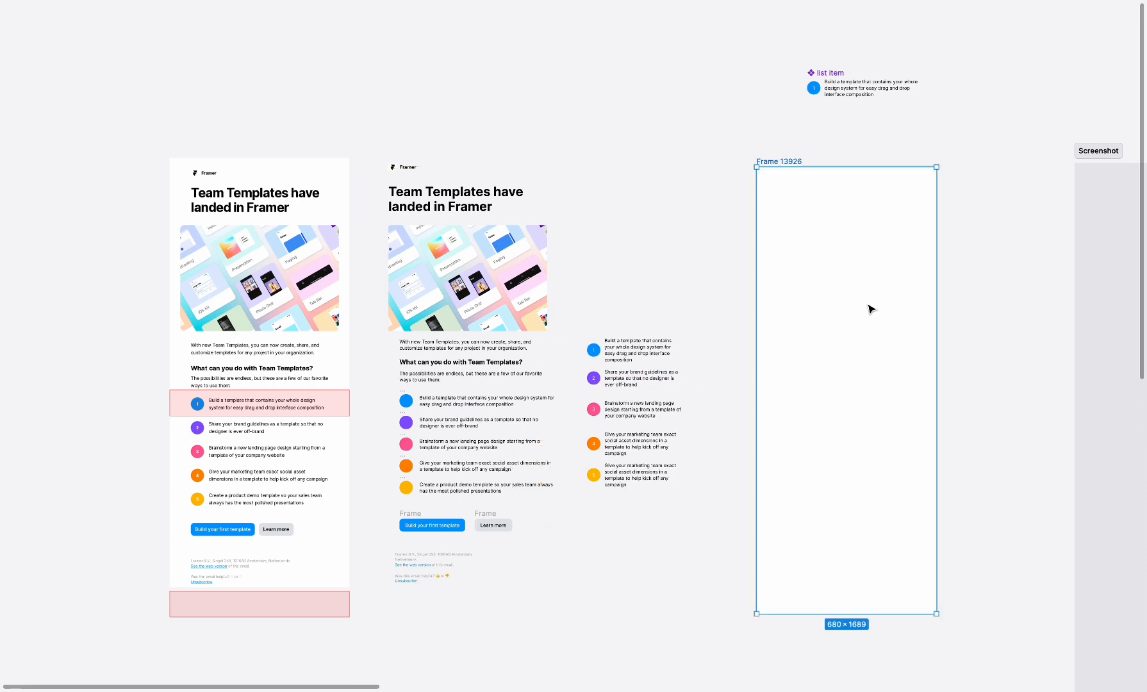
Show the interface again, add vertical auto layout to the new frame and place it at X 670, Y -1554
{"action": "key", "text": "ctrl+backslash"}
{"action": "scroll", "coordinate": [870, 309], "scroll_direction": "right", "scroll_amount": 3}
{"action": "scroll", "coordinate": [870, 309], "scroll_direction": "down", "scroll_amount": 1}
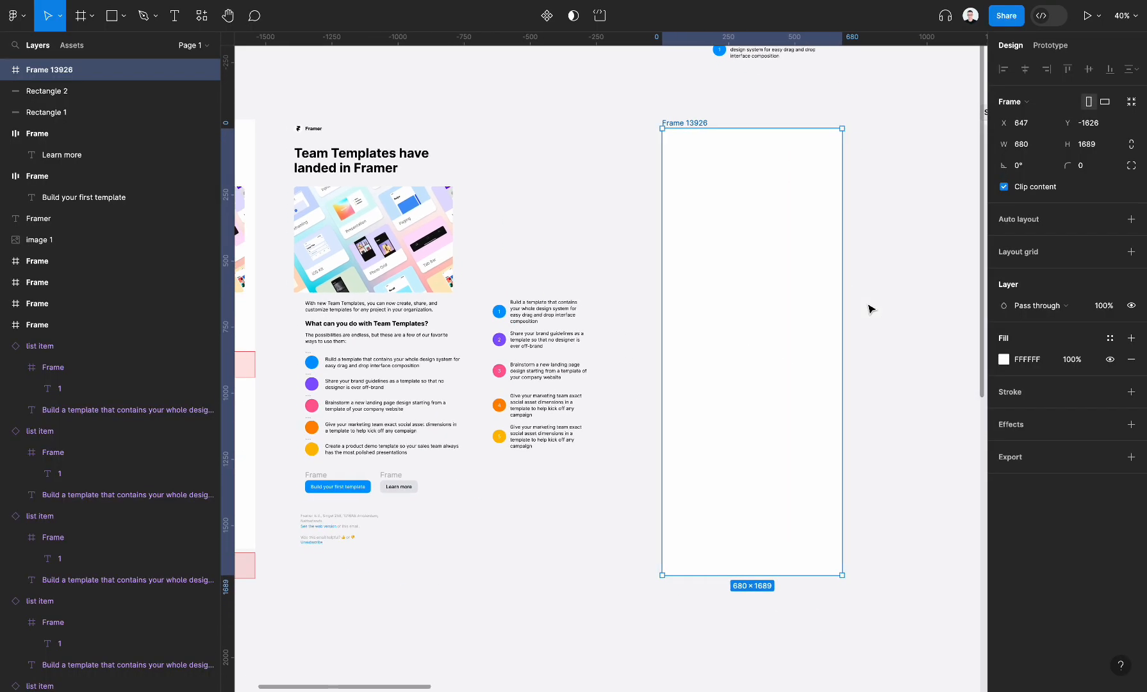
{"action": "left_click_drag", "start_coordinate": [743, 295], "coordinate": [743, 296]}
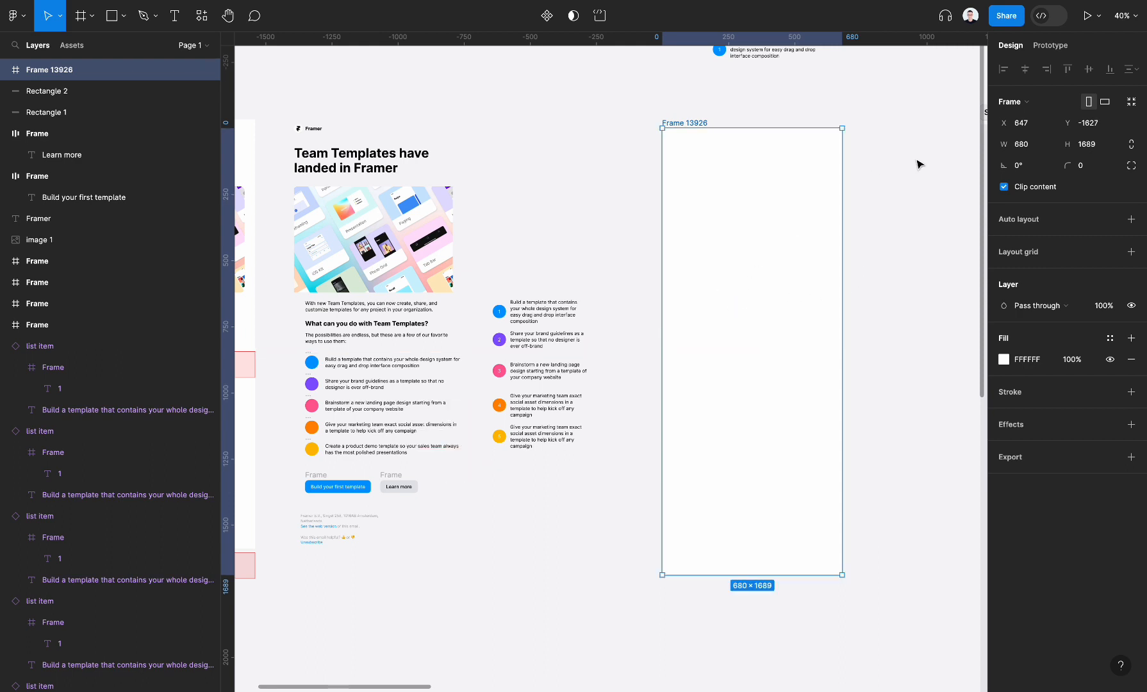
{"action": "left_click", "coordinate": [1130, 225]}
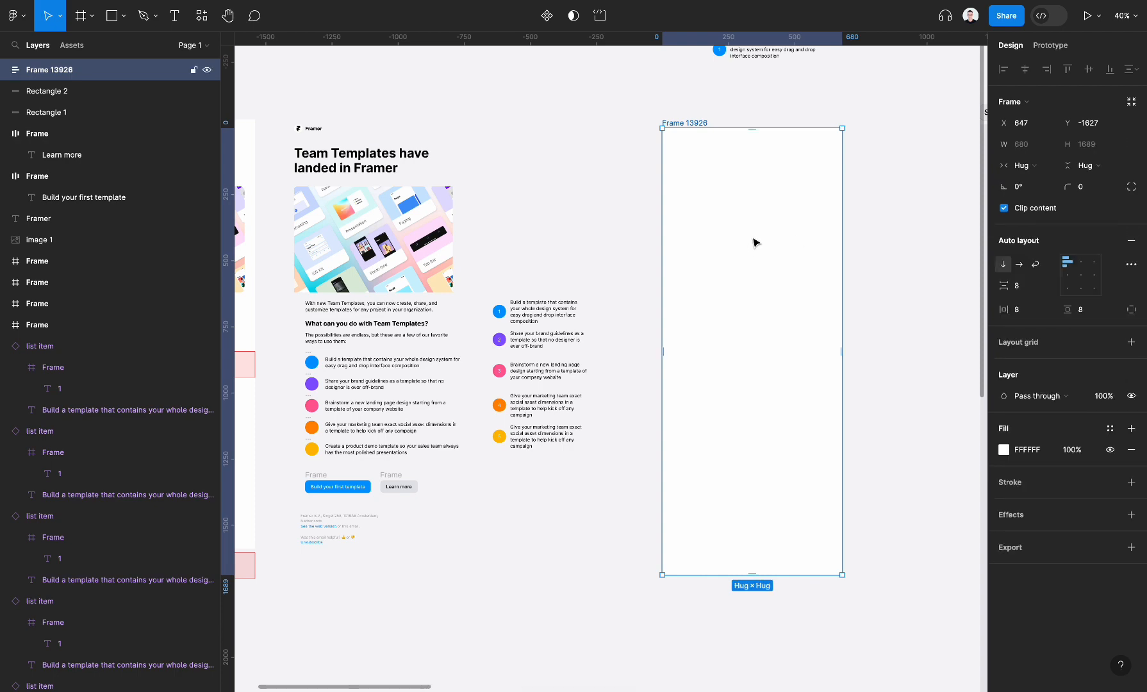
{"action": "scroll", "coordinate": [756, 243], "scroll_direction": "up", "scroll_amount": 2}
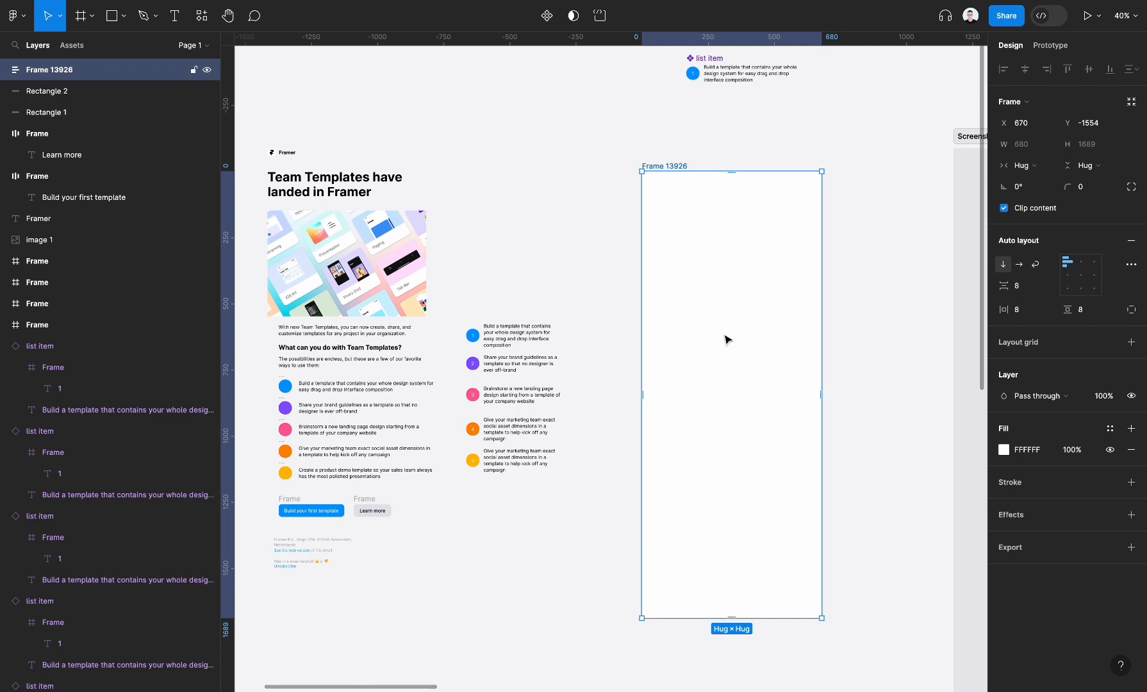
{"action": "scroll", "coordinate": [646, 295], "scroll_direction": "left", "scroll_amount": 3}
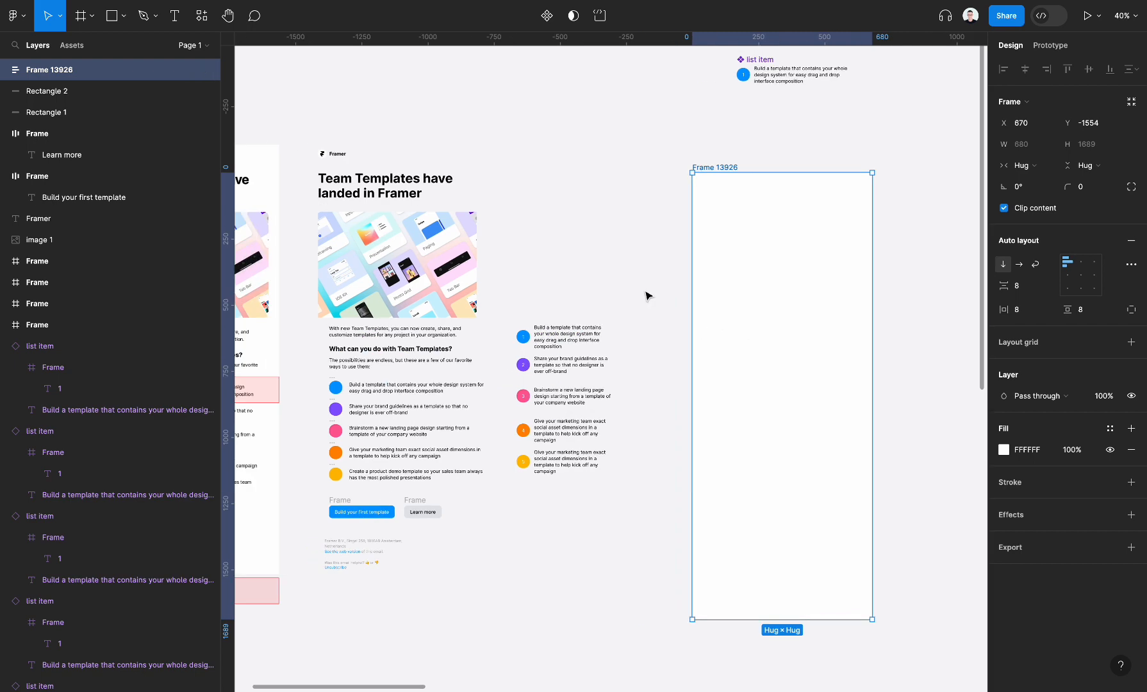
{"action": "scroll", "coordinate": [646, 295], "scroll_direction": "left", "scroll_amount": 2}
{"action": "scroll", "coordinate": [605, 277], "scroll_direction": "left", "scroll_amount": 3}
{"action": "scroll", "coordinate": [641, 212], "scroll_direction": "up", "scroll_amount": 1}
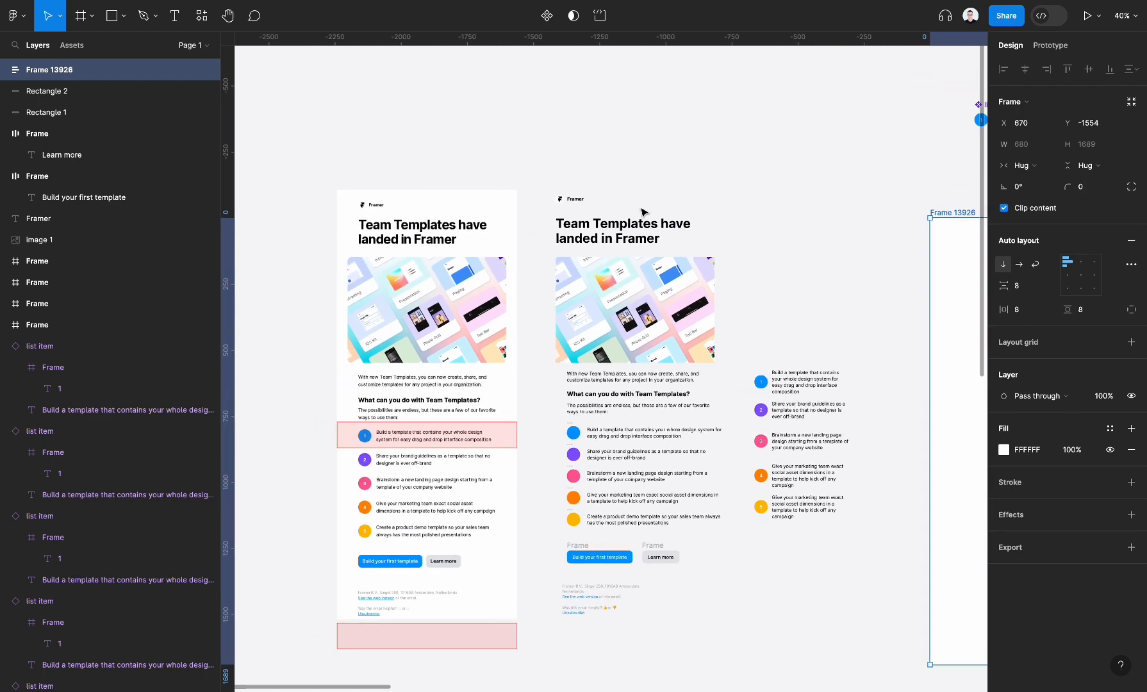
Wrap the logo image and the "Framer" text at the top of the recreated email in a horizontal auto layout
{"action": "scroll", "coordinate": [643, 212], "scroll_direction": "up", "scroll_amount": 5}
{"action": "left_click", "coordinate": [455, 187]}
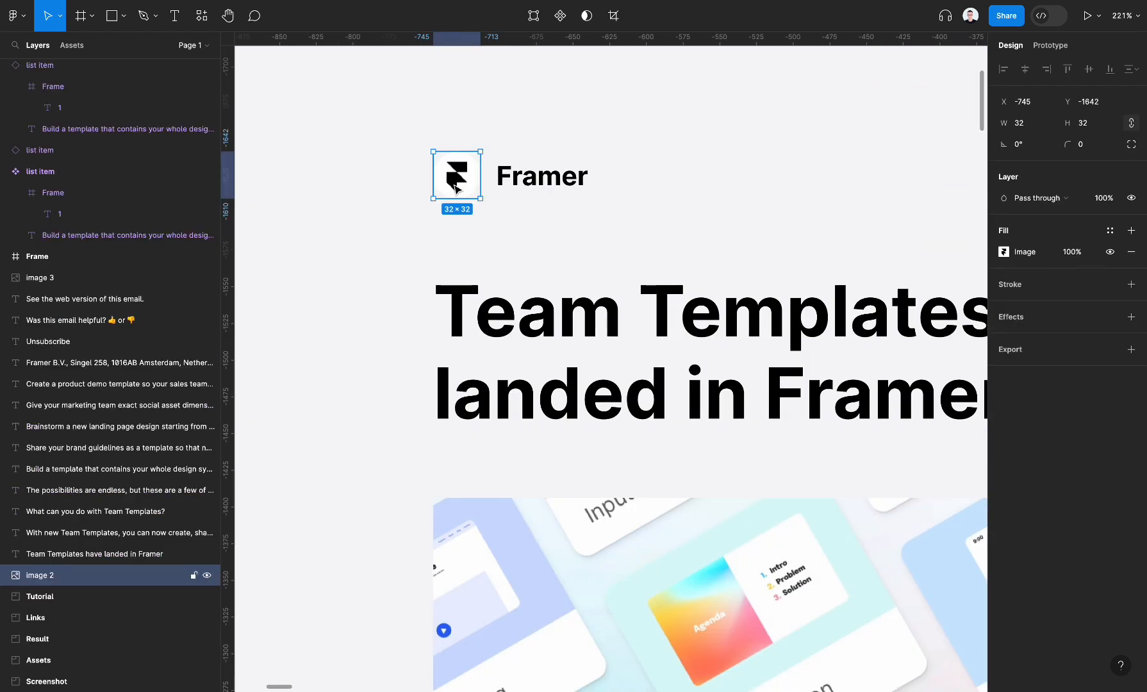
{"action": "left_click", "coordinate": [541, 188]}
{"action": "left_click_drag", "start_coordinate": [385, 218], "coordinate": [634, 86]}
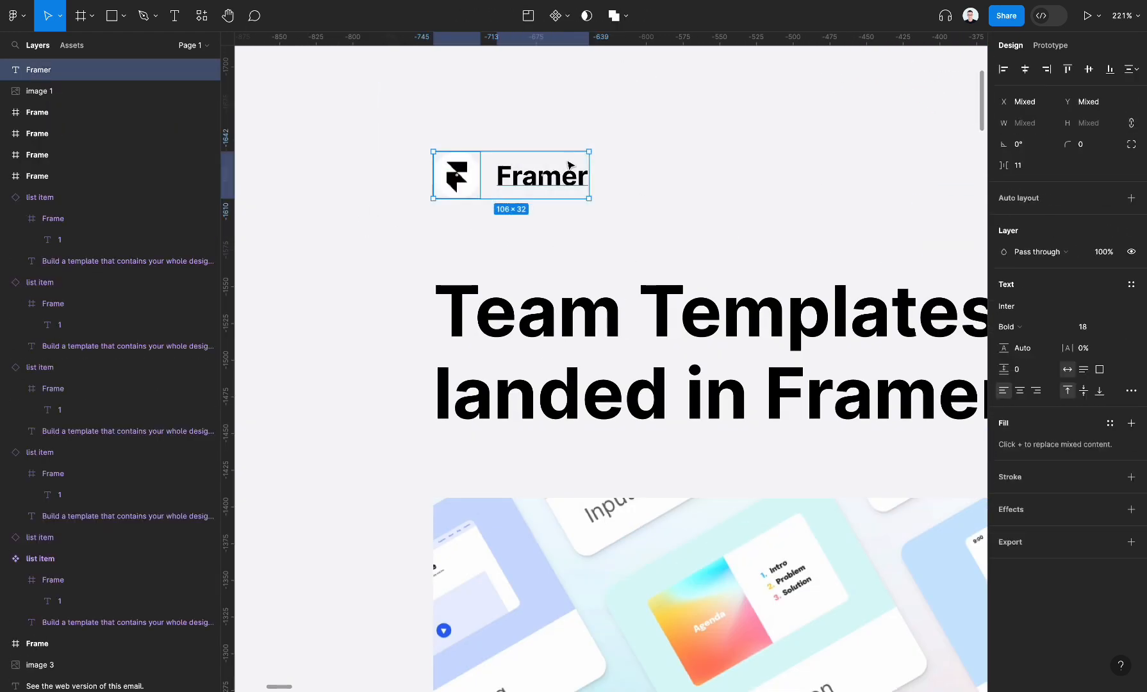
{"action": "left_click", "coordinate": [397, 228]}
{"action": "left_click_drag", "start_coordinate": [397, 228], "coordinate": [641, 83]}
{"action": "key", "text": "shift+a"}
Move the logo and "Framer" auto layout group into the new white frame and select that parent frame
{"action": "scroll", "coordinate": [487, 177], "scroll_direction": "down", "scroll_amount": 5}
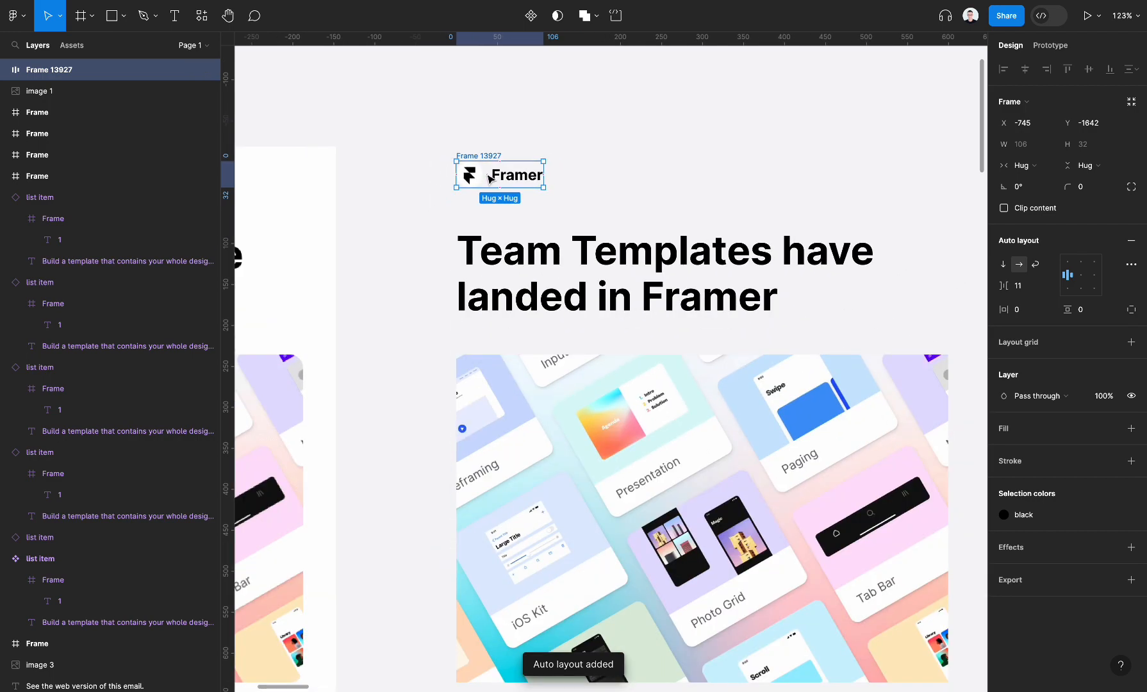
{"action": "scroll", "coordinate": [503, 179], "scroll_direction": "down", "scroll_amount": 10}
{"action": "left_click_drag", "start_coordinate": [503, 182], "coordinate": [851, 203]}
{"action": "scroll", "coordinate": [901, 228], "scroll_direction": "up", "scroll_amount": 3}
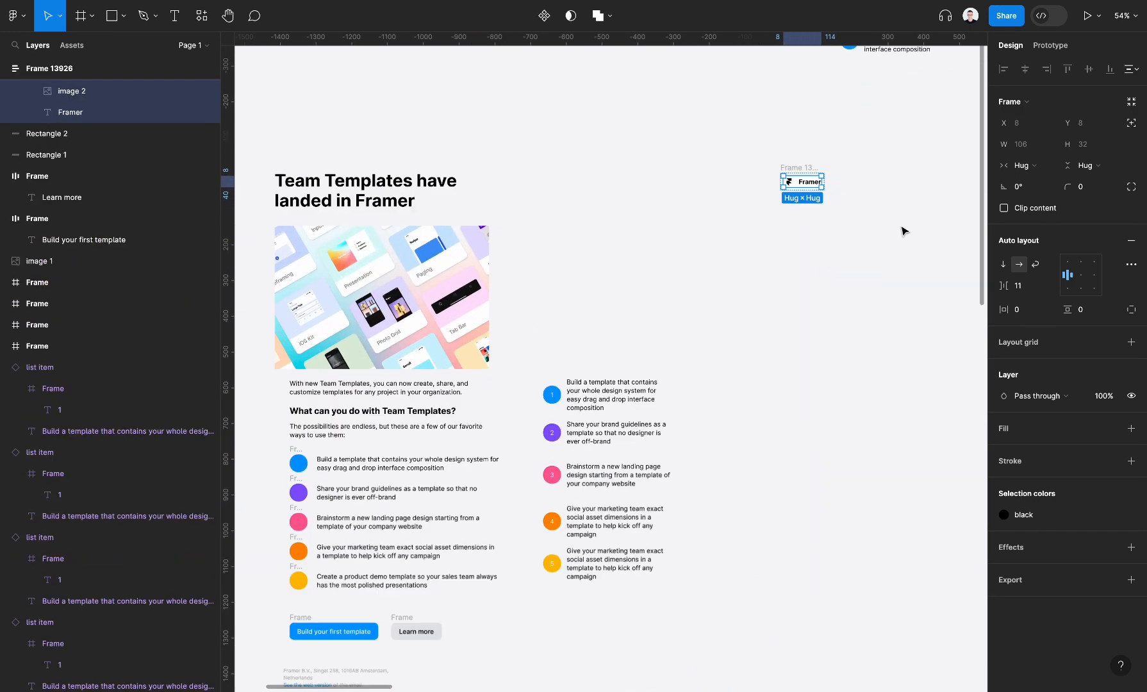
{"action": "left_click", "coordinate": [808, 172]}
{"action": "scroll", "coordinate": [841, 205], "scroll_direction": "right", "scroll_amount": 2}
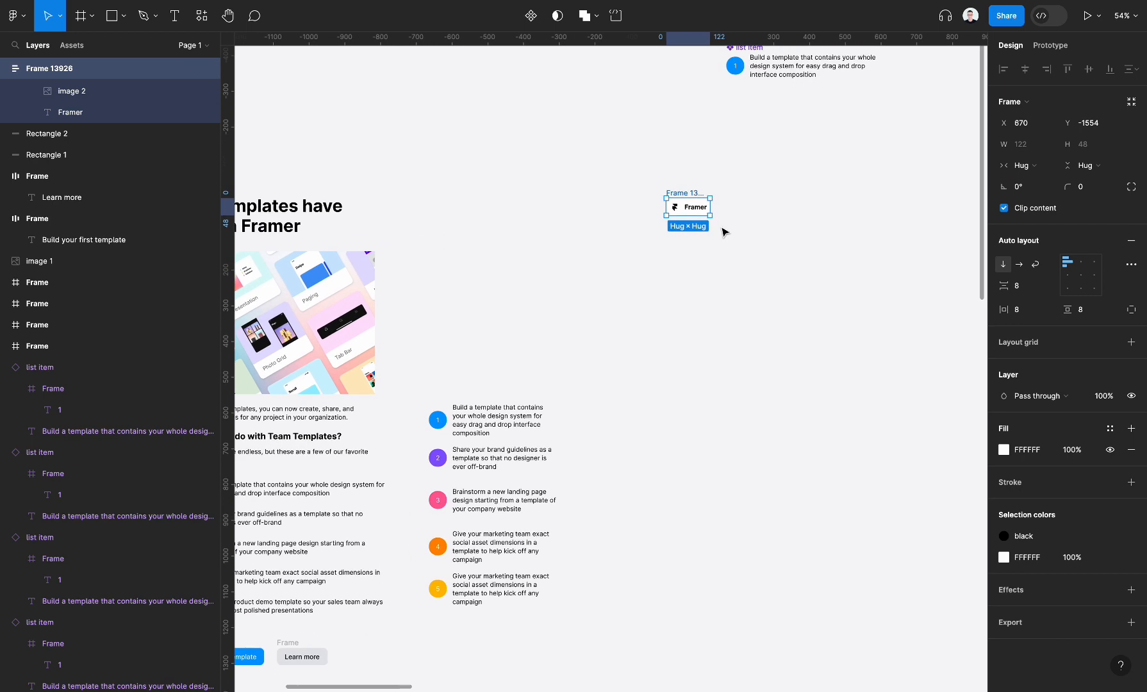
Set the white frame's width to a fixed 680 and make its height hug the contents
{"action": "left_click_drag", "start_coordinate": [710, 216], "coordinate": [947, 322]}
{"action": "left_click", "coordinate": [1036, 149]}
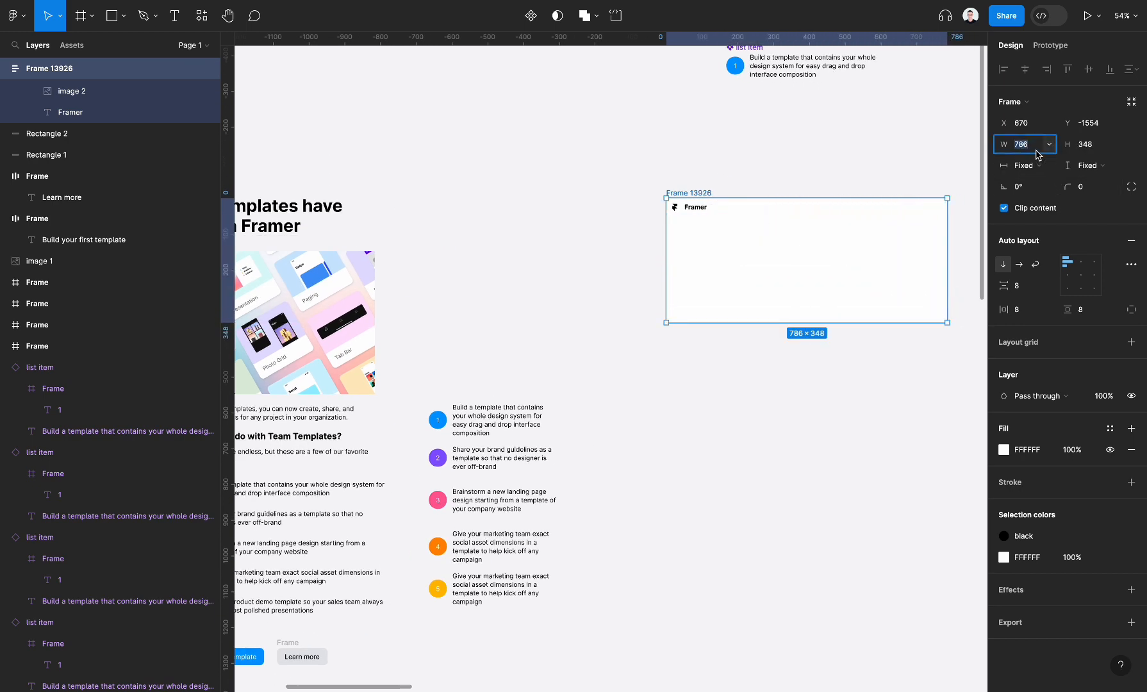
{"action": "type", "text": "680"}
{"action": "key", "text": "Tab"}
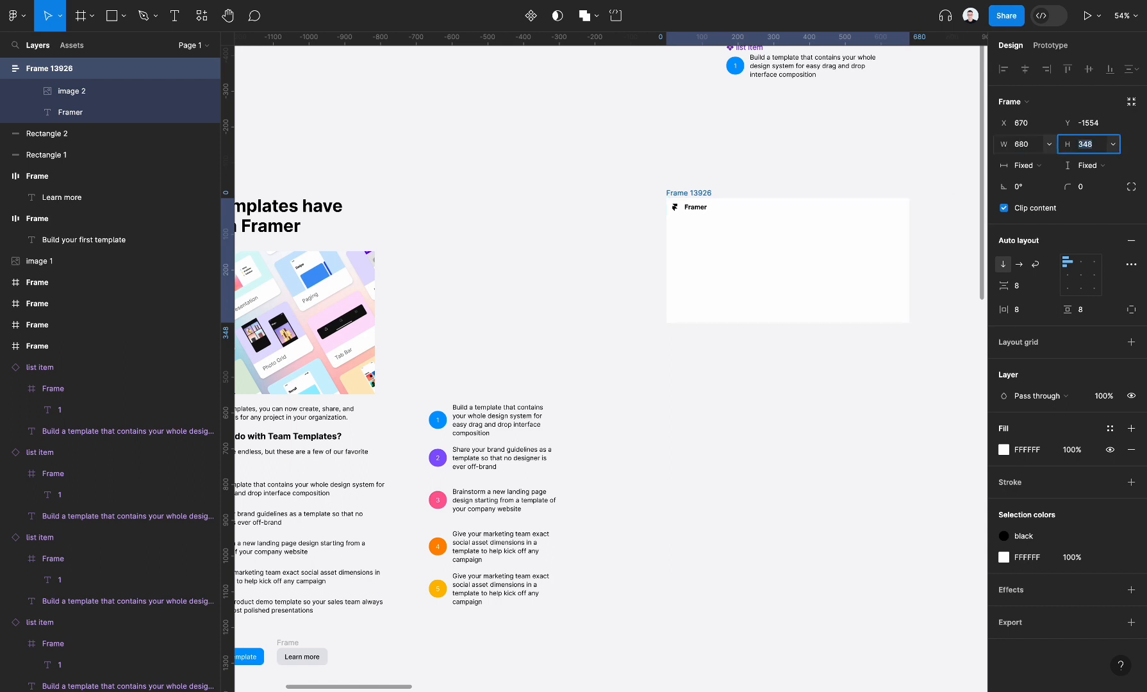
{"action": "left_click", "coordinate": [1111, 169]}
{"action": "left_click", "coordinate": [1079, 180]}
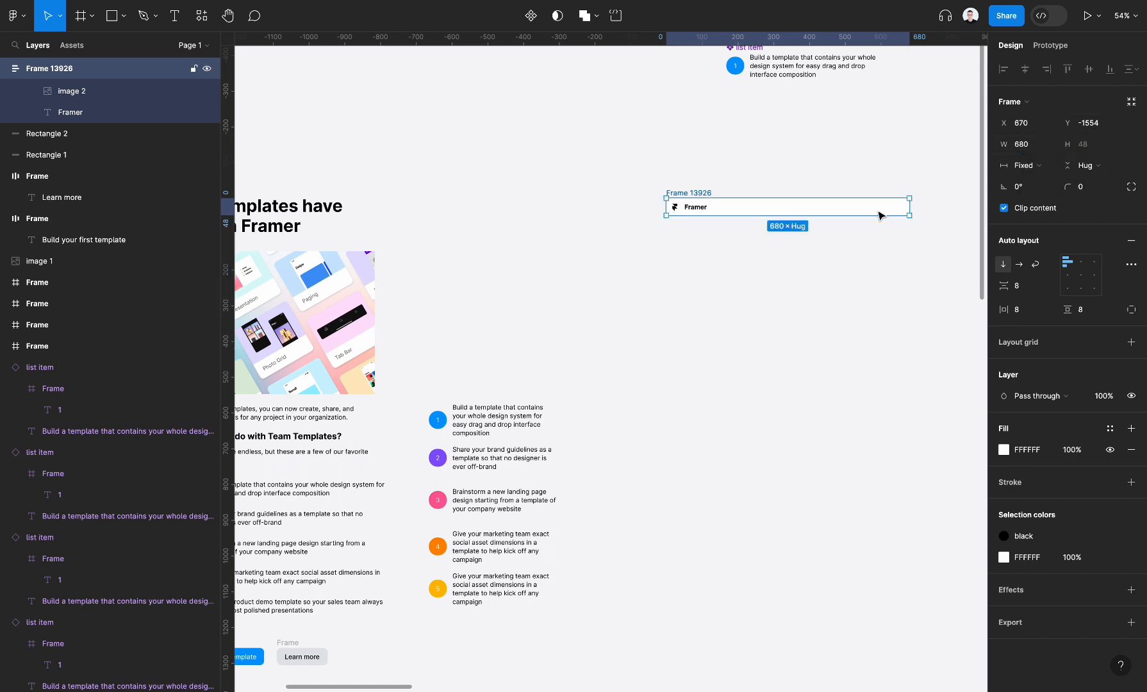
Stretch the white frame to a height of 807 and move it below the original email, at X -1572, Y 227
{"action": "left_click_drag", "start_coordinate": [812, 217], "coordinate": [814, 487]}
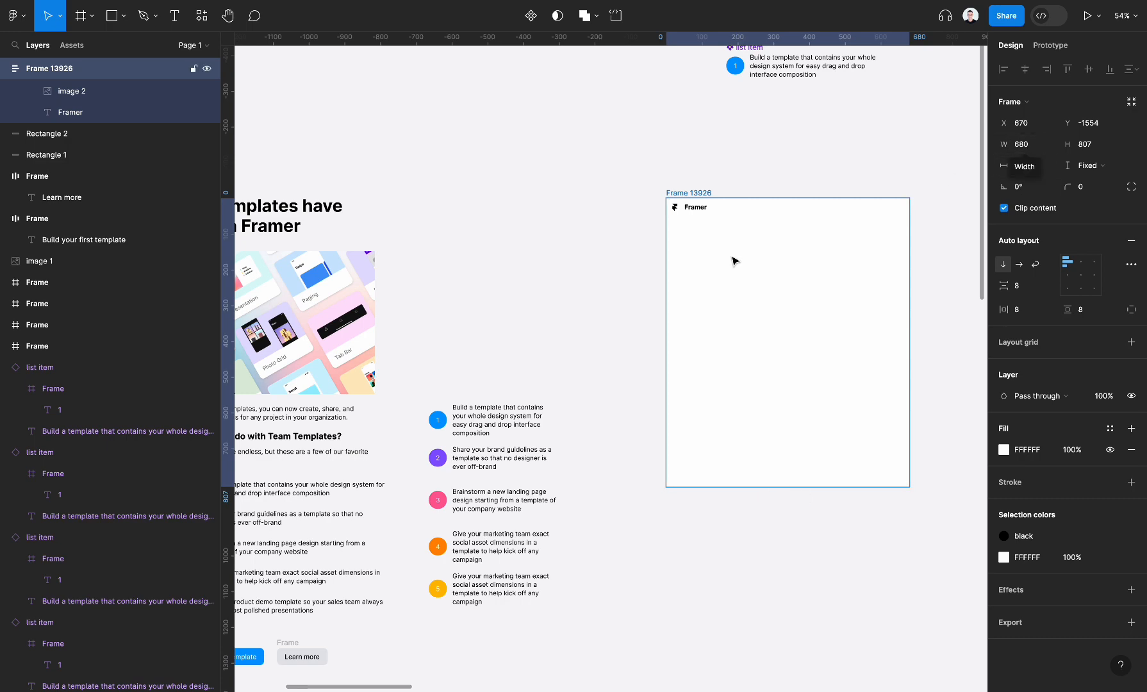
{"action": "scroll", "coordinate": [735, 260], "scroll_direction": "down", "scroll_amount": 5}
{"action": "left_click_drag", "start_coordinate": [766, 264], "coordinate": [458, 516]}
{"action": "scroll", "coordinate": [462, 518], "scroll_direction": "up", "scroll_amount": 5}
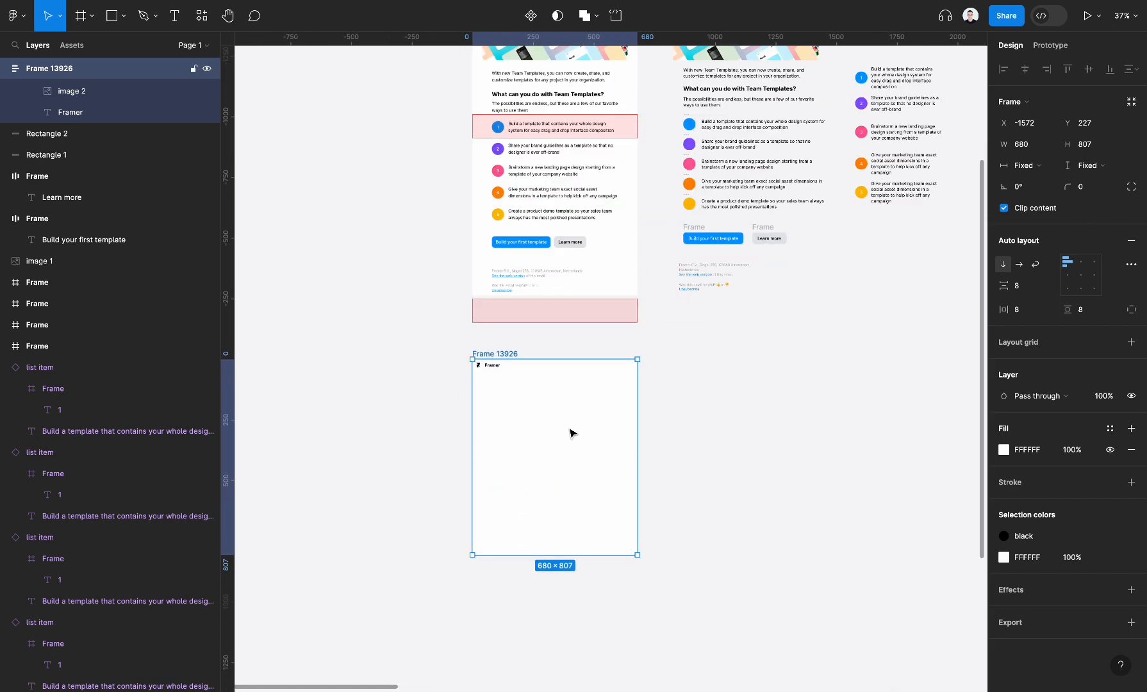
{"action": "scroll", "coordinate": [572, 433], "scroll_direction": "up", "scroll_amount": 5}
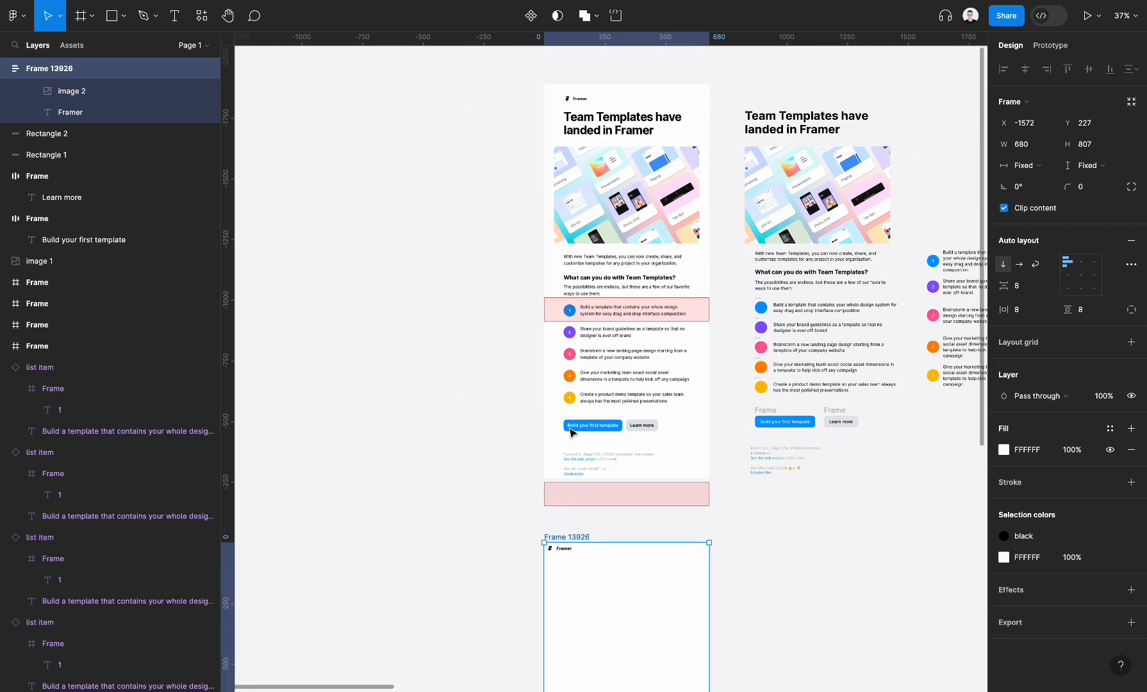
Set the white frame's auto layout spacing between items, horizontal padding and vertical padding all to 48
{"action": "scroll", "coordinate": [571, 433], "scroll_direction": "down", "scroll_amount": 3}
{"action": "scroll", "coordinate": [571, 433], "scroll_direction": "right", "scroll_amount": 2}
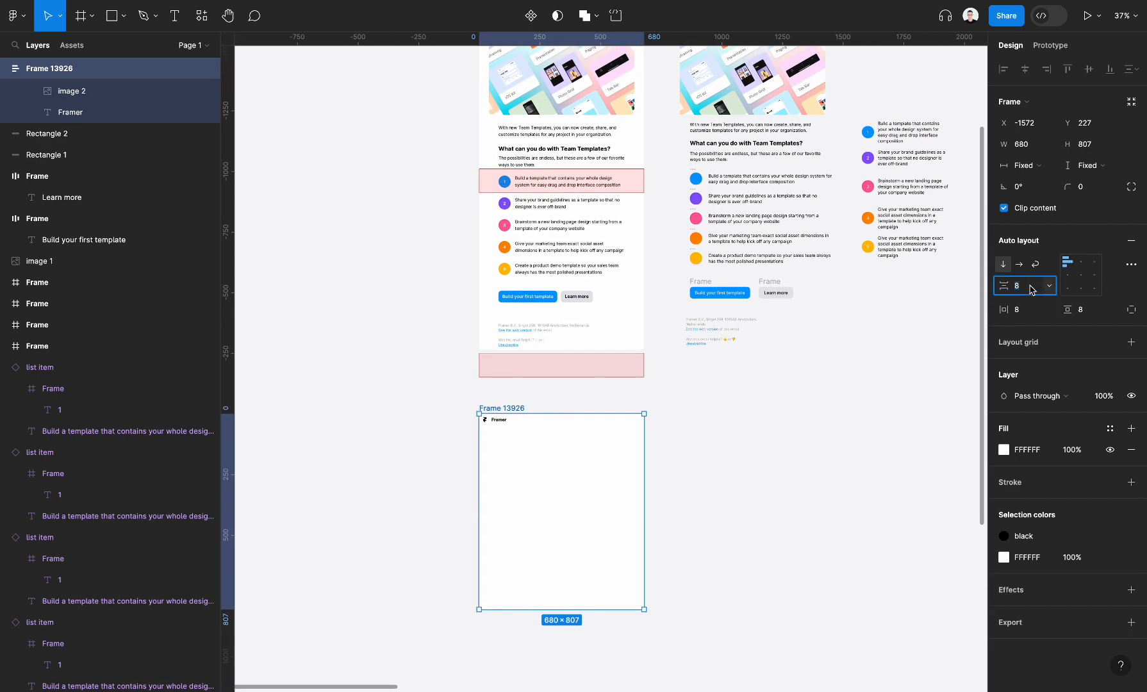
{"action": "key", "text": "Tab"}
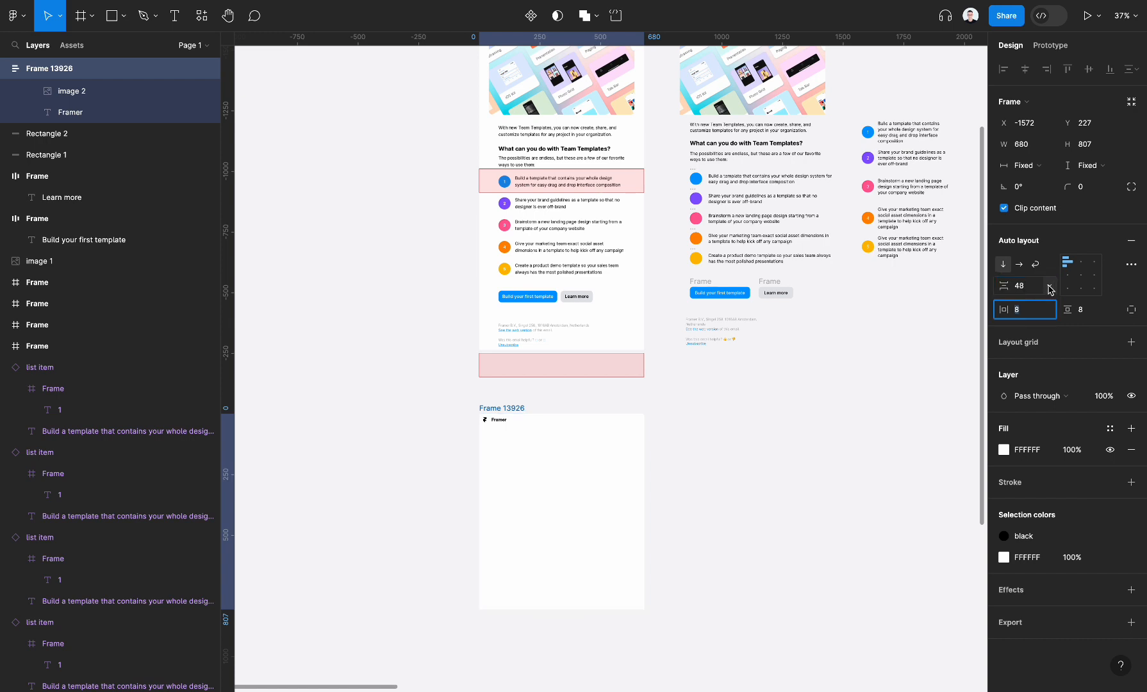
{"action": "left_click", "coordinate": [1087, 314]}
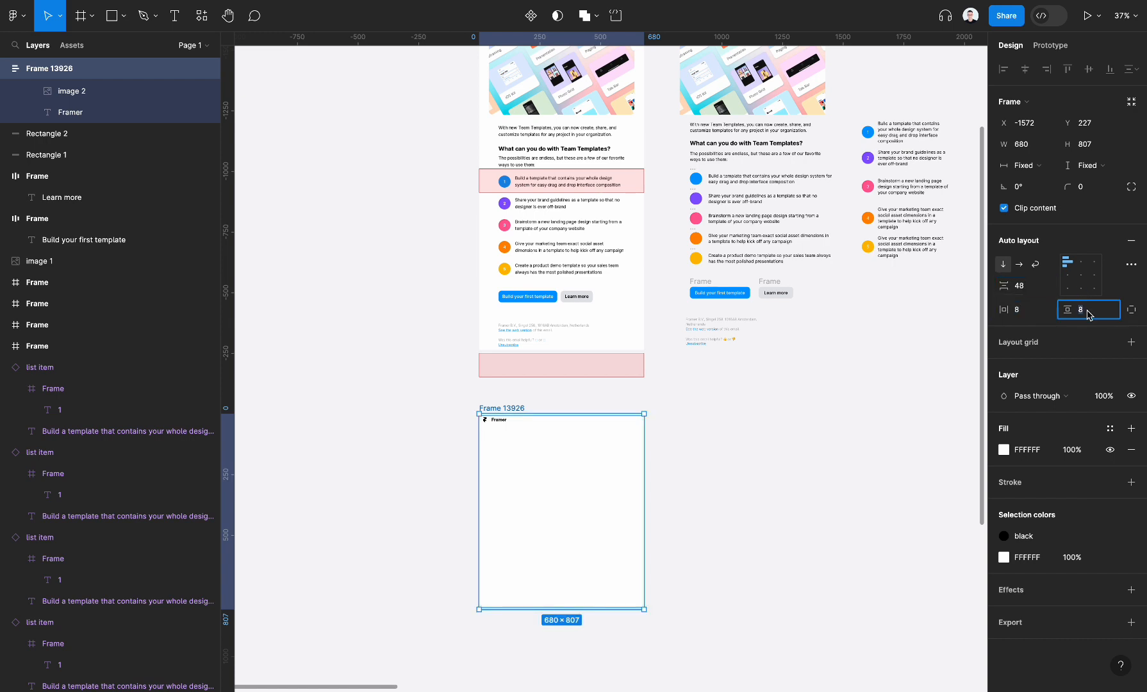
{"action": "key", "text": "Tab"}
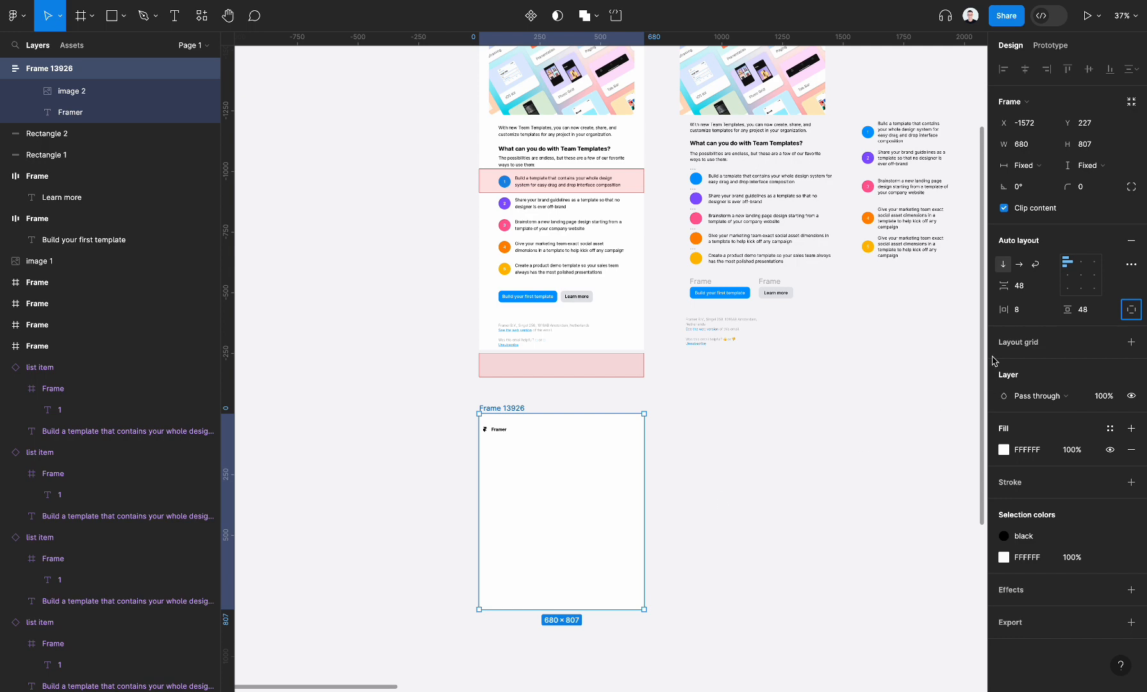
{"action": "left_click", "coordinate": [1032, 311]}
{"action": "type", "text": "48"}
{"action": "key", "text": "Tab"}
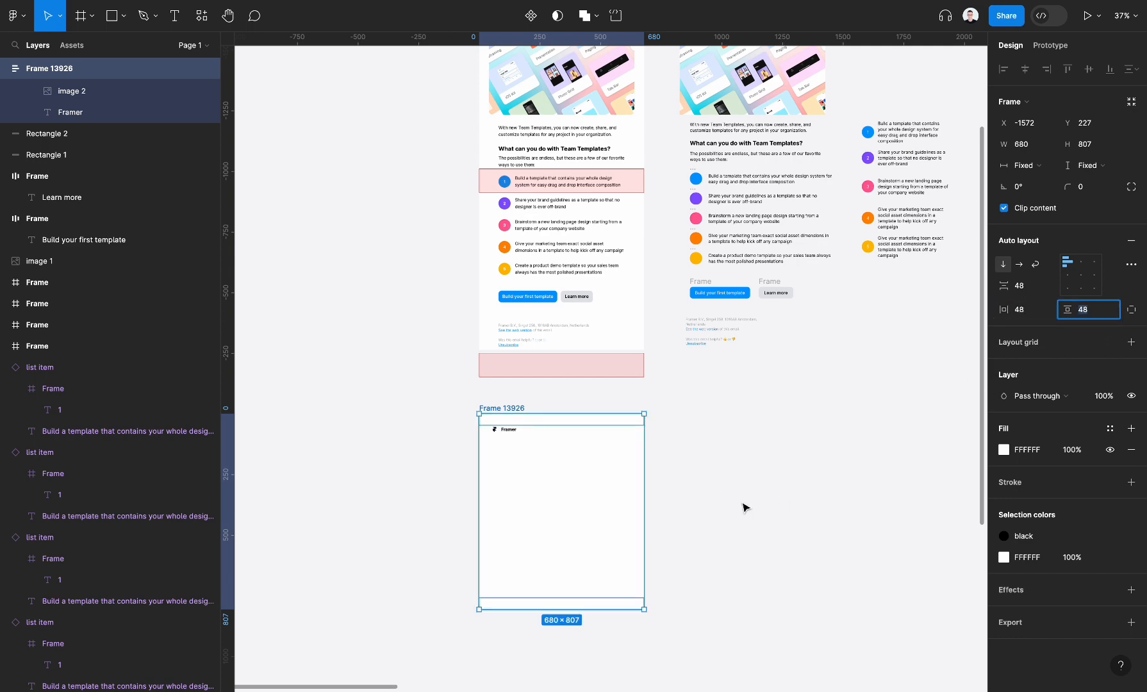
Move the "Team Templates have landed in Framer" heading into the white frame below the logo and make its width fill the container
{"action": "scroll", "coordinate": [731, 522], "scroll_direction": "up", "scroll_amount": 4}
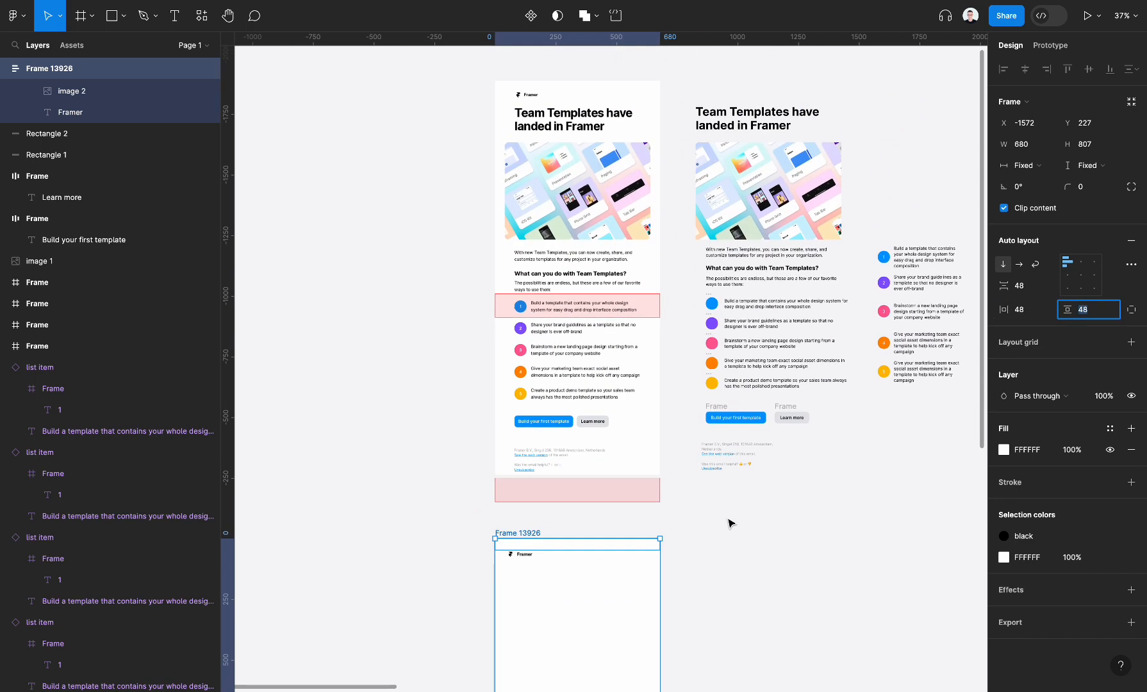
{"action": "left_click", "coordinate": [718, 550]}
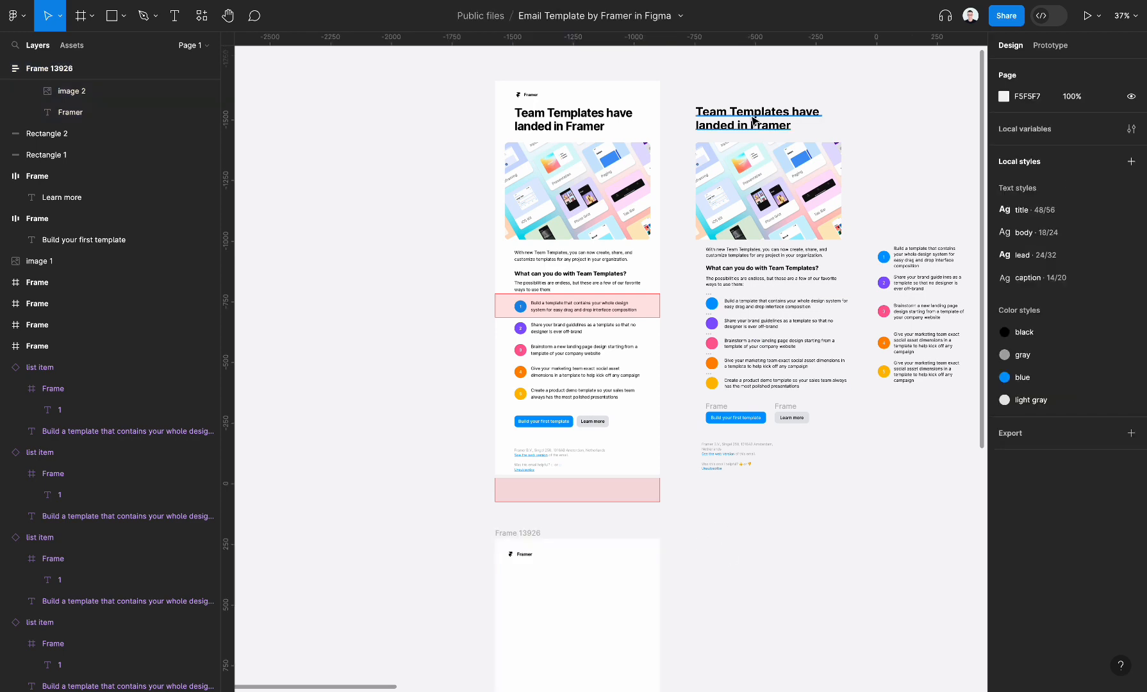
{"action": "left_click_drag", "start_coordinate": [753, 120], "coordinate": [564, 579]}
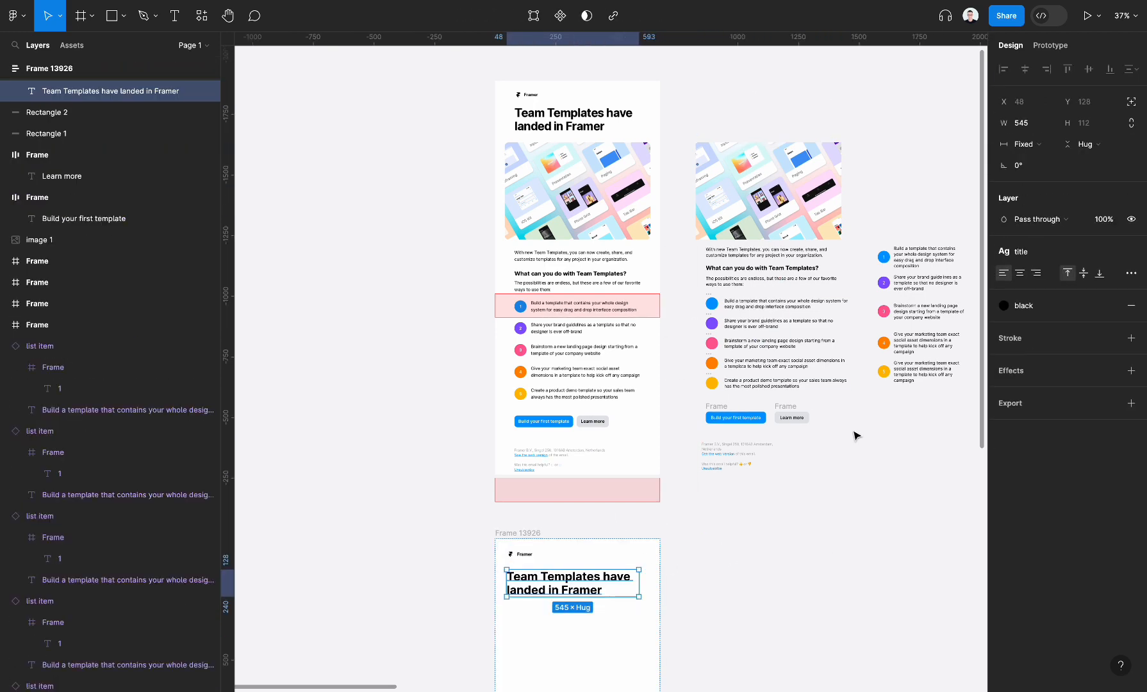
{"action": "left_click", "coordinate": [1023, 144]}
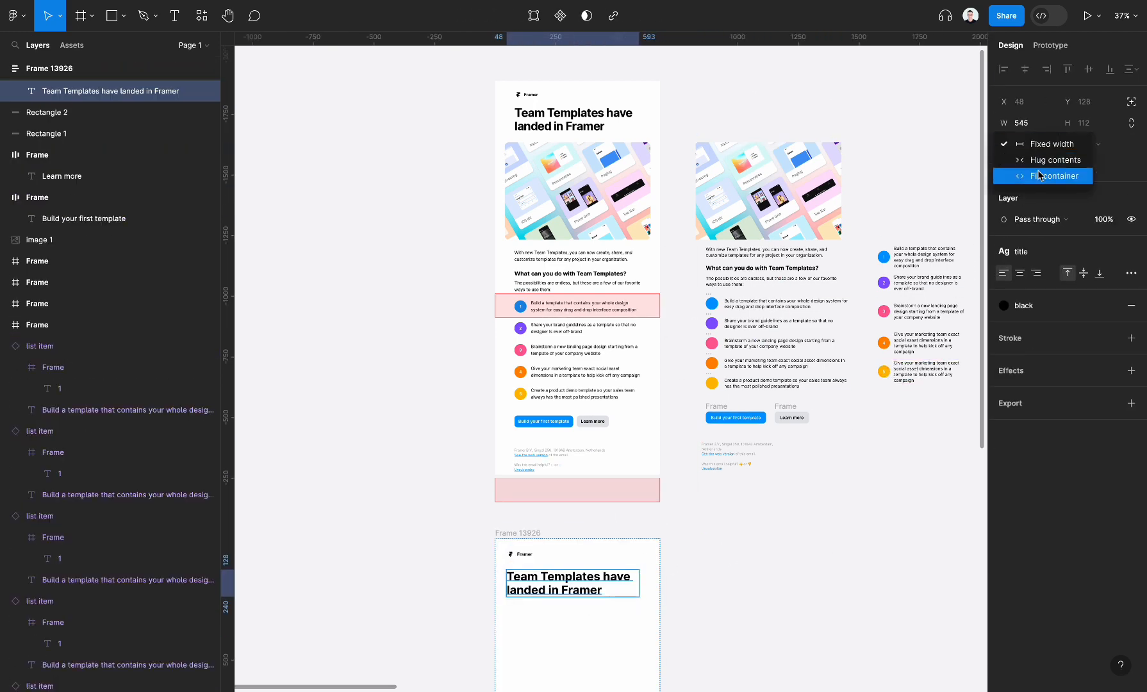
{"action": "left_click", "coordinate": [1031, 169]}
{"action": "scroll", "coordinate": [701, 570], "scroll_direction": "down", "scroll_amount": 5}
{"action": "scroll", "coordinate": [701, 570], "scroll_direction": "left", "scroll_amount": 2}
{"action": "left_click", "coordinate": [738, 341]}
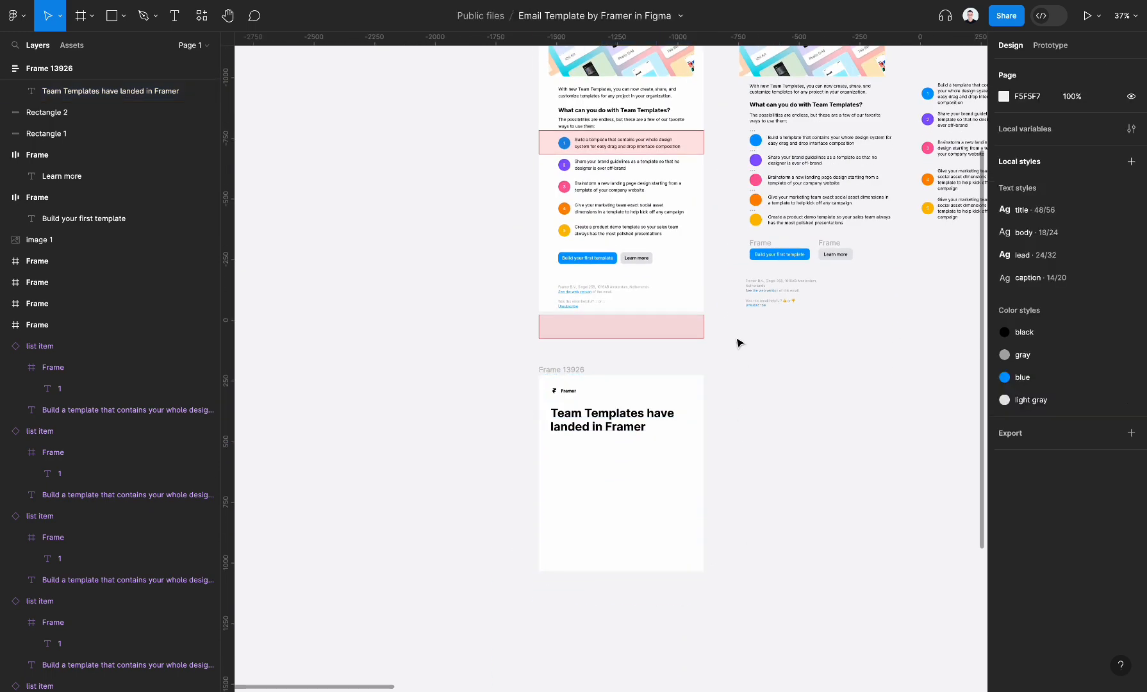
Try resizing the white frame's width to test how the heading adapts
{"action": "left_click", "coordinate": [560, 370]}
{"action": "mouse_move", "coordinate": [704, 443]}
{"action": "left_mouse_down"}
{"action": "mouse_move", "coordinate": [633, 440]}
{"action": "mouse_move", "coordinate": [720, 443]}
{"action": "mouse_move", "coordinate": [702, 447]}
{"action": "left_mouse_up"}
{"action": "left_click", "coordinate": [810, 449]}
{"action": "scroll", "coordinate": [815, 448], "scroll_direction": "up", "scroll_amount": 3}
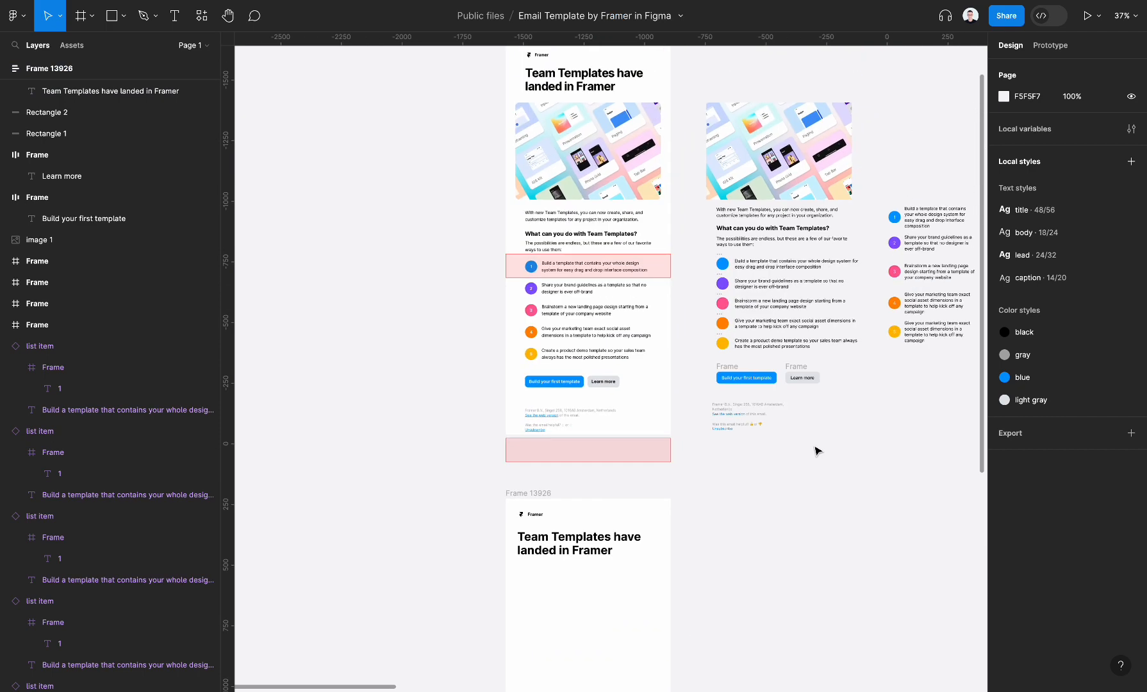
Copy the templates preview image into the white frame below the heading and set its width to fill the container
{"action": "left_click", "coordinate": [794, 133]}
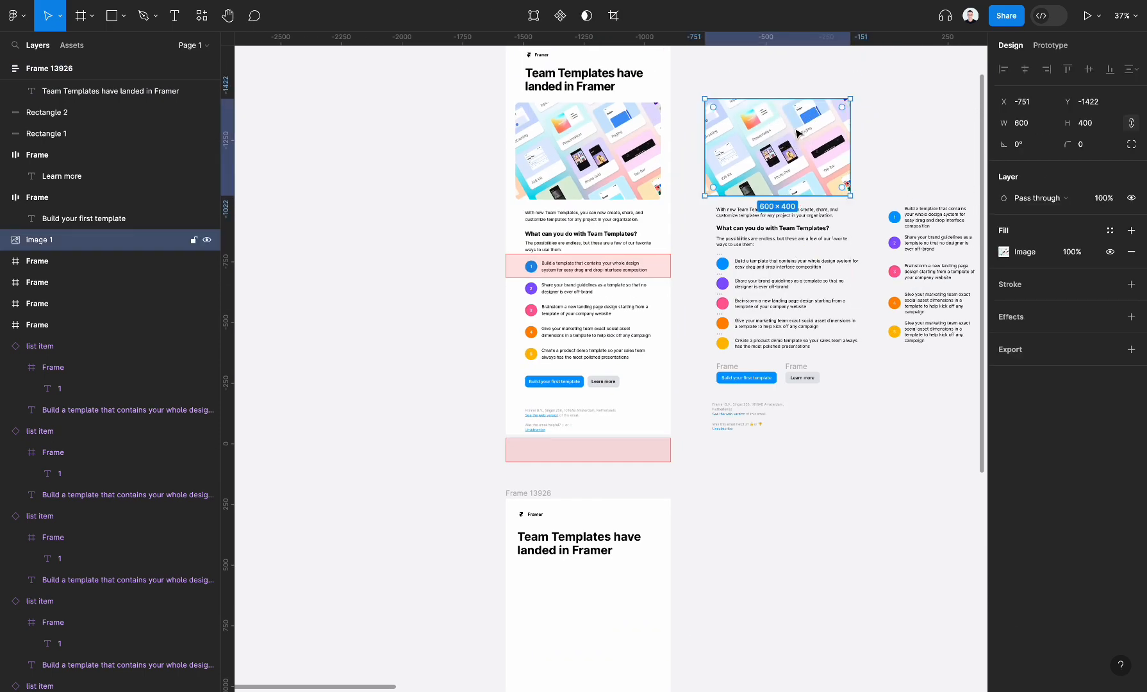
{"action": "key", "text": "ctrl+c"}
{"action": "left_click", "coordinate": [532, 493]}
{"action": "key", "text": "ctrl+v"}
{"action": "scroll", "coordinate": [754, 516], "scroll_direction": "down", "scroll_amount": 3}
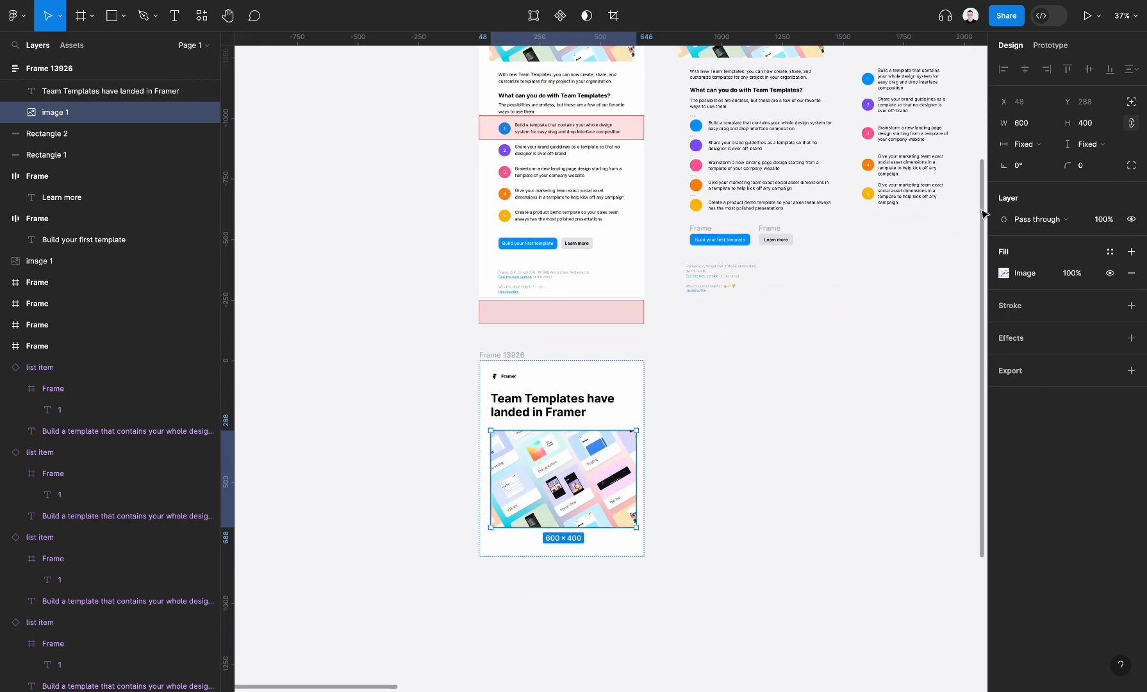
{"action": "left_click", "coordinate": [1025, 146]}
{"action": "left_click", "coordinate": [1032, 160]}
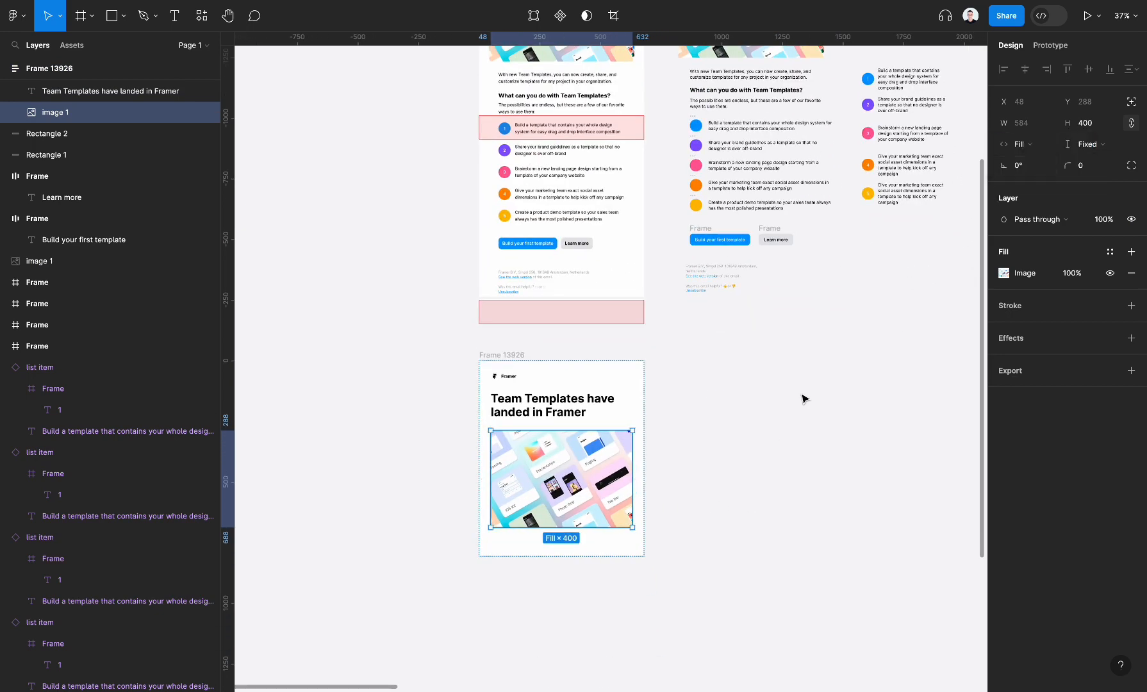
{"action": "scroll", "coordinate": [795, 410], "scroll_direction": "down", "scroll_amount": 2}
{"action": "scroll", "coordinate": [786, 423], "scroll_direction": "down", "scroll_amount": 1}
{"action": "left_click", "coordinate": [755, 369]}
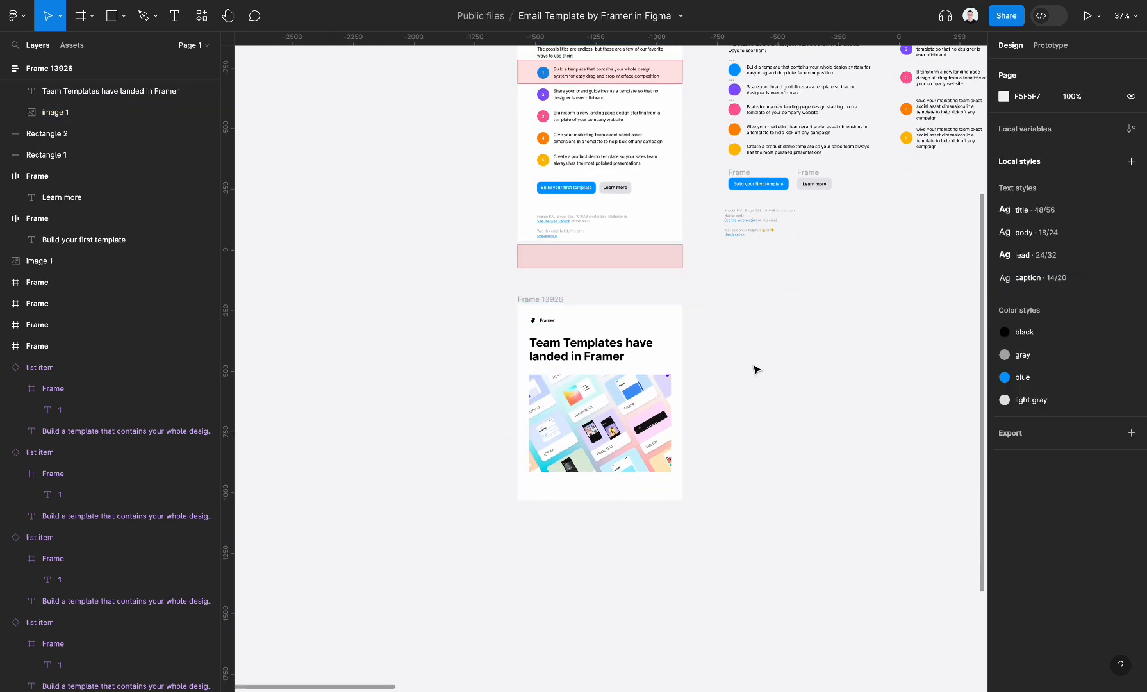
Move the "With new Team Templates" paragraph into the white frame below the preview image
{"action": "scroll", "coordinate": [754, 370], "scroll_direction": "up", "scroll_amount": 5}
{"action": "scroll", "coordinate": [664, 221], "scroll_direction": "up", "scroll_amount": 4}
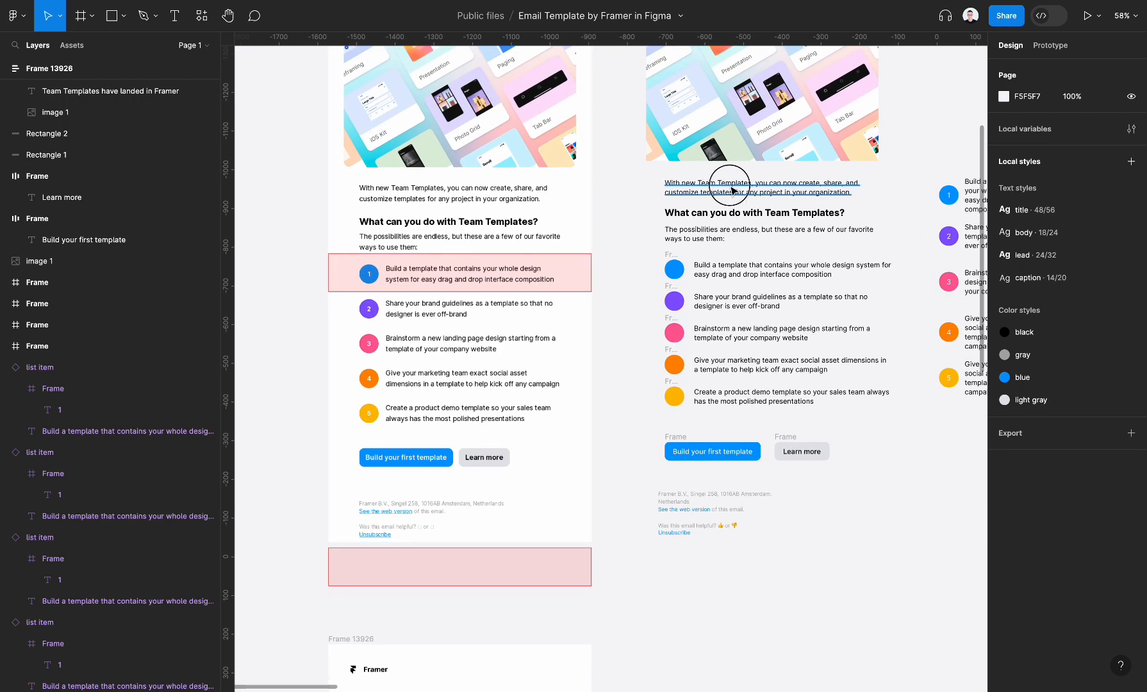
{"action": "left_click", "coordinate": [730, 187]}
{"action": "scroll", "coordinate": [731, 187], "scroll_direction": "down", "scroll_amount": 5}
{"action": "left_click_drag", "start_coordinate": [729, 187], "coordinate": [569, 554]}
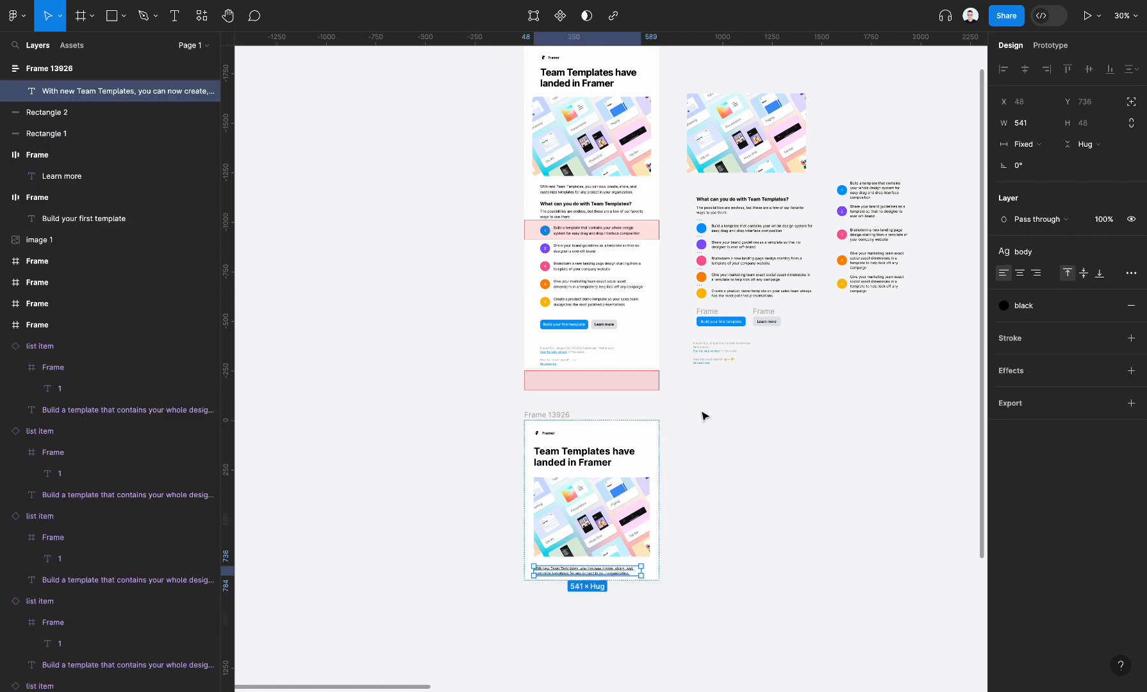
{"action": "left_click", "coordinate": [705, 416]}
Move "The possibilities are endless" paragraph closer to its heading, to Y -864
{"action": "scroll", "coordinate": [705, 198], "scroll_direction": "up", "scroll_amount": 12}
{"action": "left_click", "coordinate": [727, 286]}
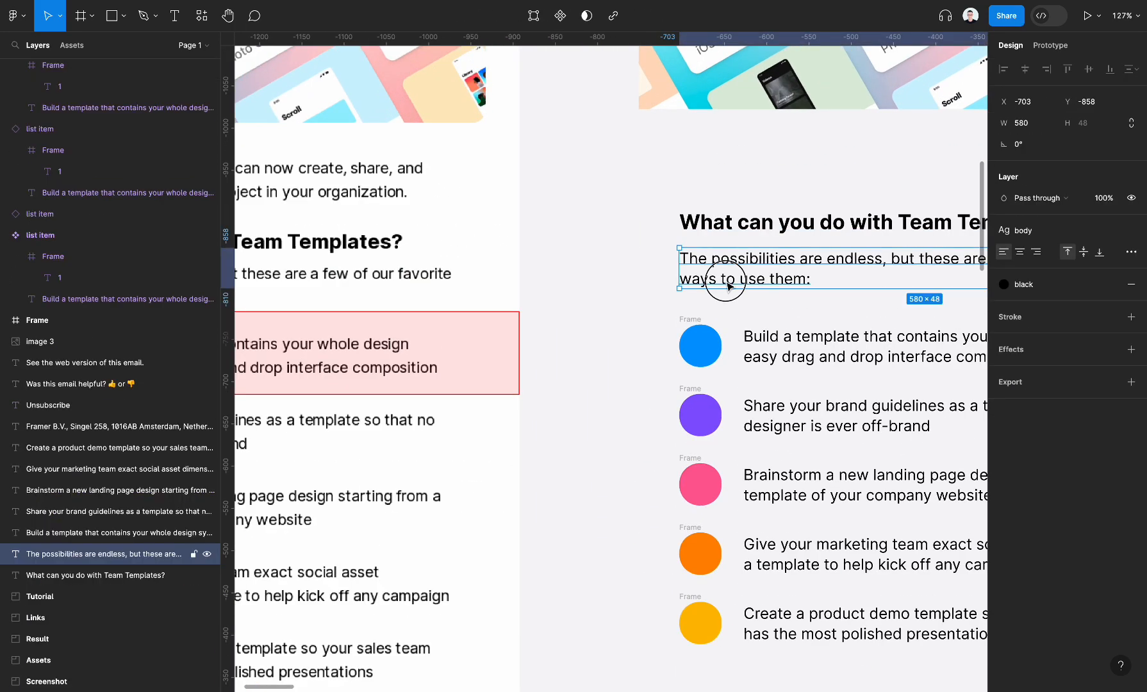
{"action": "left_click_drag", "start_coordinate": [727, 283], "coordinate": [727, 275]}
{"action": "scroll", "coordinate": [727, 275], "scroll_direction": "down", "scroll_amount": 5}
{"action": "scroll", "coordinate": [710, 223], "scroll_direction": "right", "scroll_amount": 2}
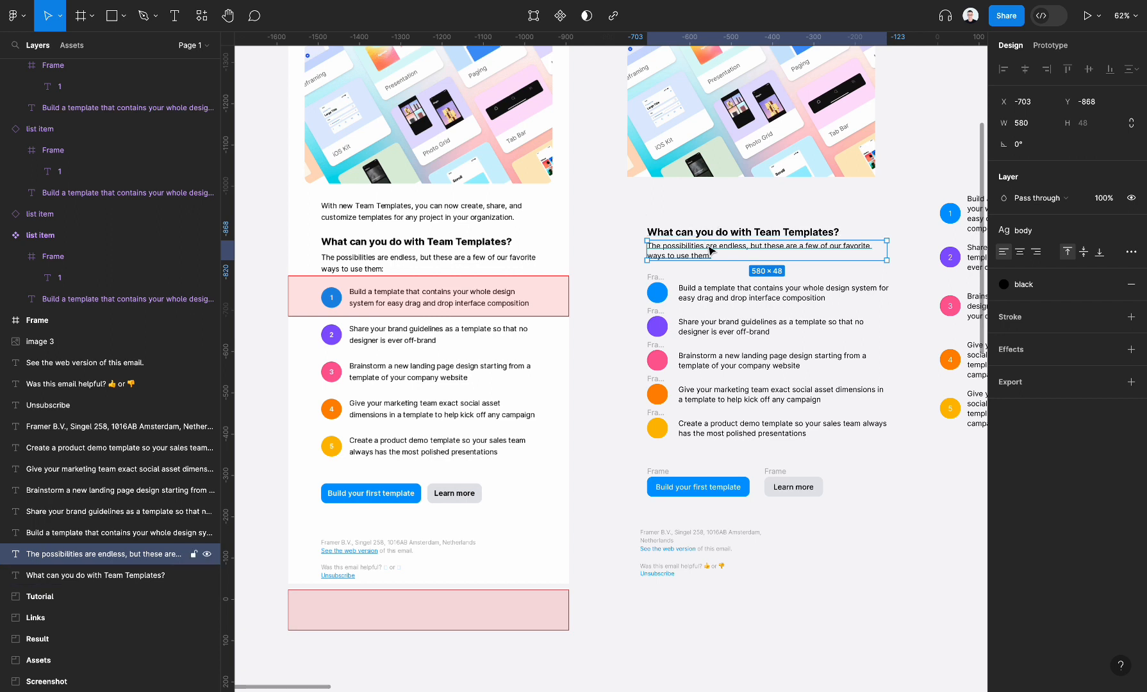
{"action": "left_click_drag", "start_coordinate": [710, 250], "coordinate": [710, 252]}
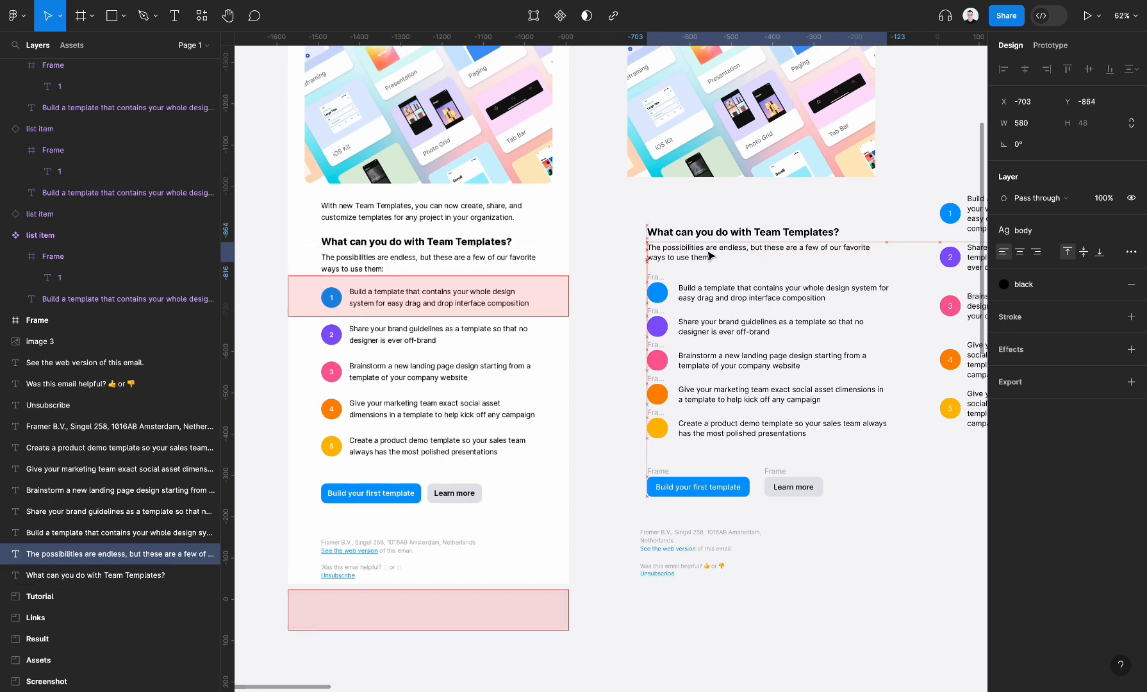
{"action": "scroll", "coordinate": [448, 259], "scroll_direction": "up", "scroll_amount": 2}
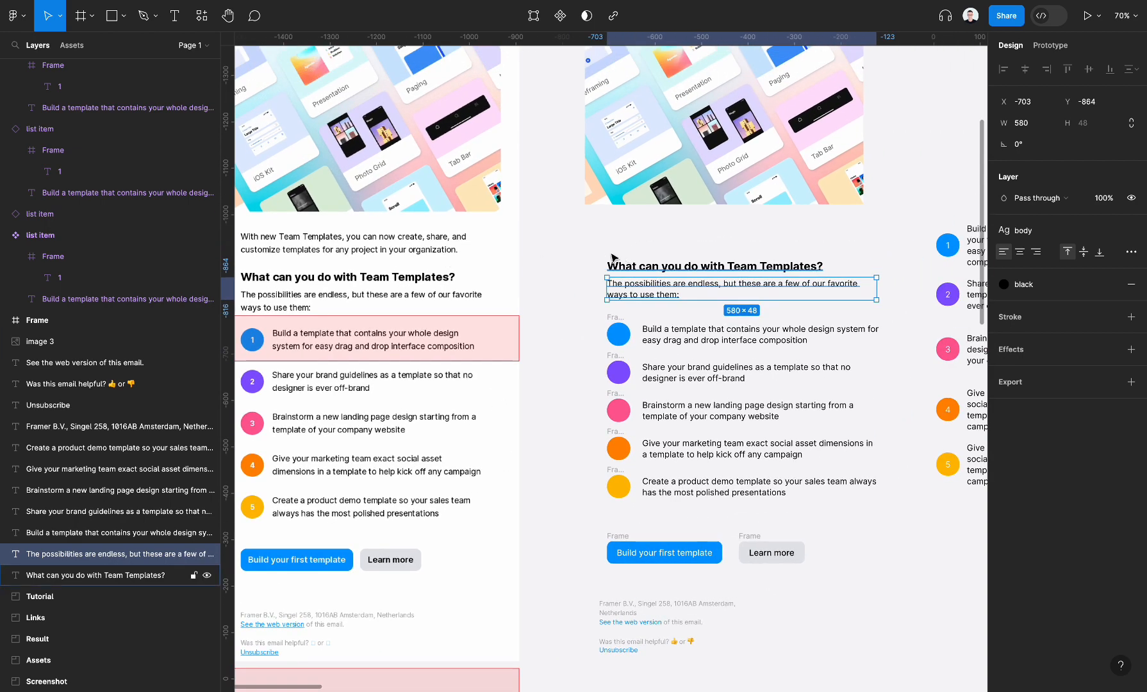
Wrap the "What can you do with Team Templates?" heading and its paragraph in auto layout and make both texts fill the container's width
{"action": "left_click_drag", "start_coordinate": [574, 235], "coordinate": [853, 306]}
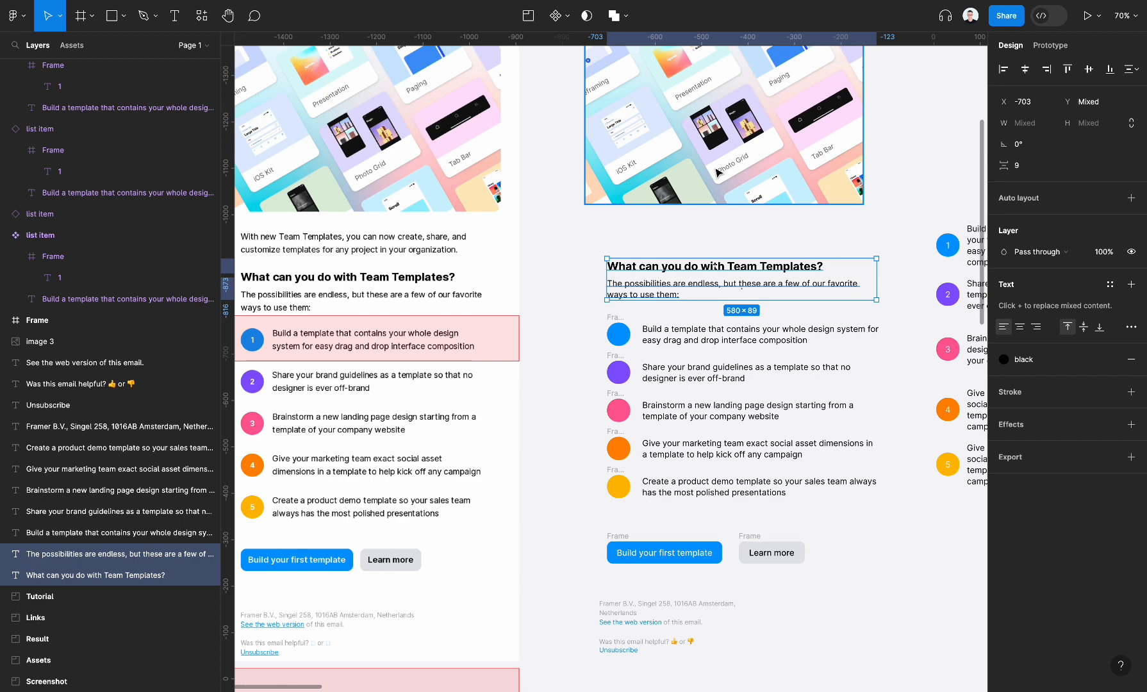
{"action": "key", "text": "shift+a"}
{"action": "left_click", "coordinate": [692, 273]}
{"action": "left_click", "coordinate": [678, 292], "text": "shift"}
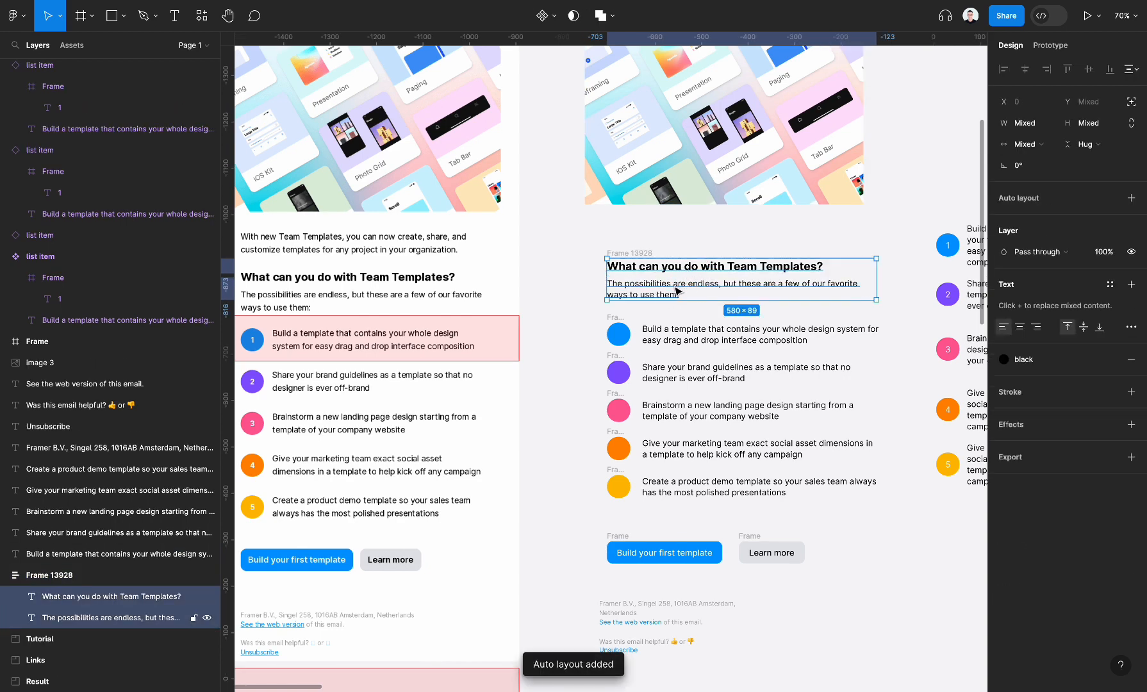
{"action": "left_click", "coordinate": [1017, 147]}
{"action": "left_click", "coordinate": [1049, 201]}
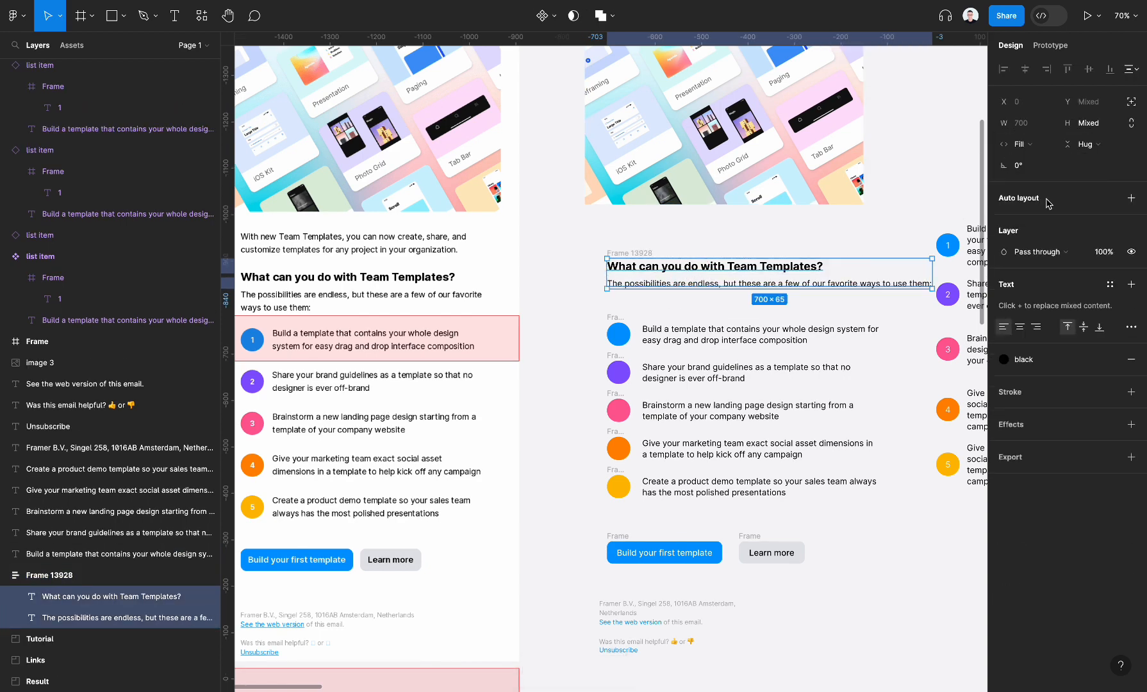
{"action": "left_click", "coordinate": [836, 216]}
Narrow the auto layout group with the "What can you do" heading and paragraph to a fixed width of 431
{"action": "left_click", "coordinate": [666, 263]}
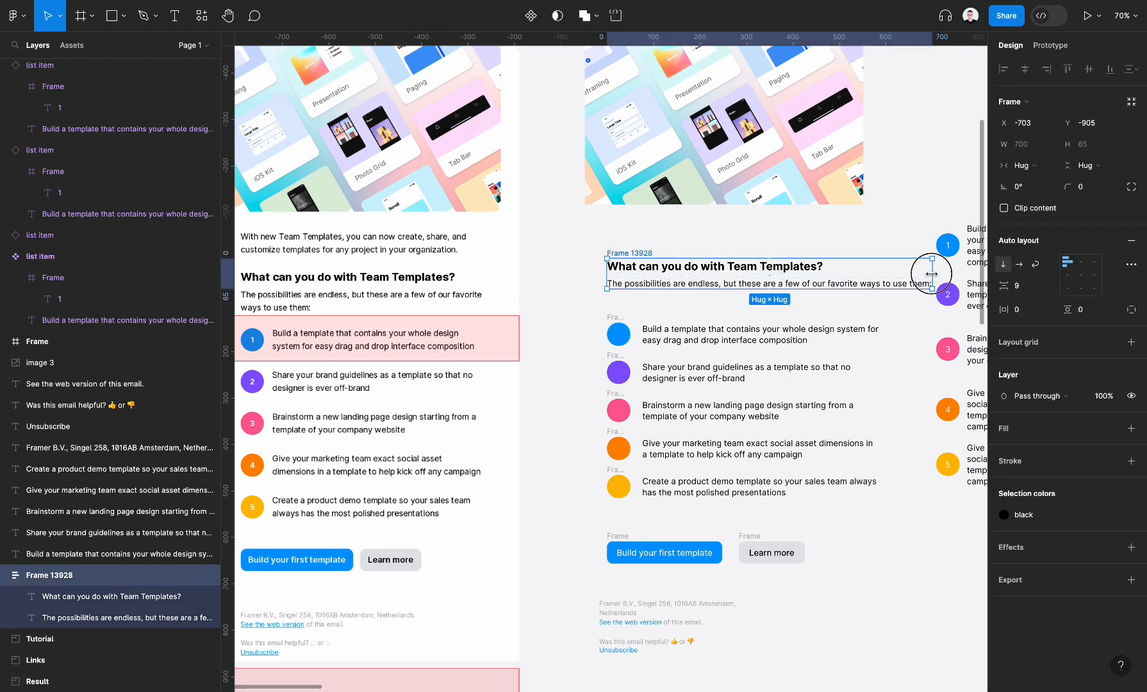
{"action": "left_click_drag", "start_coordinate": [931, 273], "coordinate": [807, 274]}
{"action": "scroll", "coordinate": [808, 275], "scroll_direction": "left", "scroll_amount": 2}
{"action": "scroll", "coordinate": [809, 276], "scroll_direction": "down", "scroll_amount": 1}
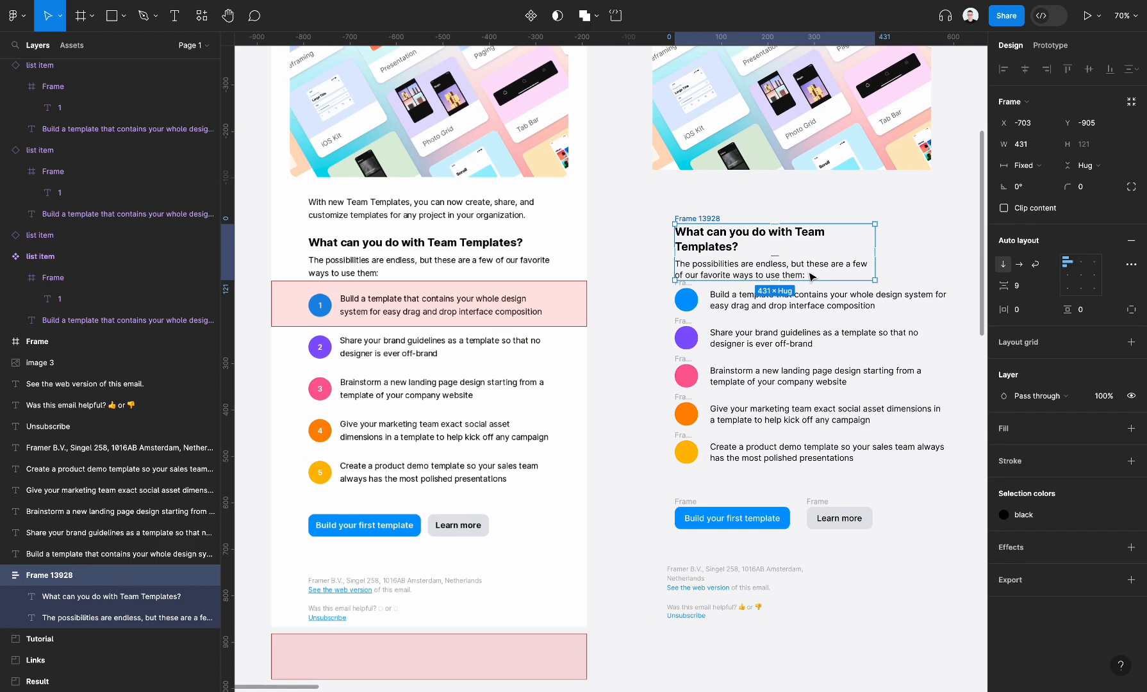
Paste a copy of the "What can you do" heading and paragraph group at the end of the white frame
{"action": "scroll", "coordinate": [809, 276], "scroll_direction": "down", "scroll_amount": 5}
{"action": "scroll", "coordinate": [810, 276], "scroll_direction": "left", "scroll_amount": 2}
{"action": "left_click", "coordinate": [448, 494]}
{"action": "scroll", "coordinate": [449, 496], "scroll_direction": "down", "scroll_amount": 3}
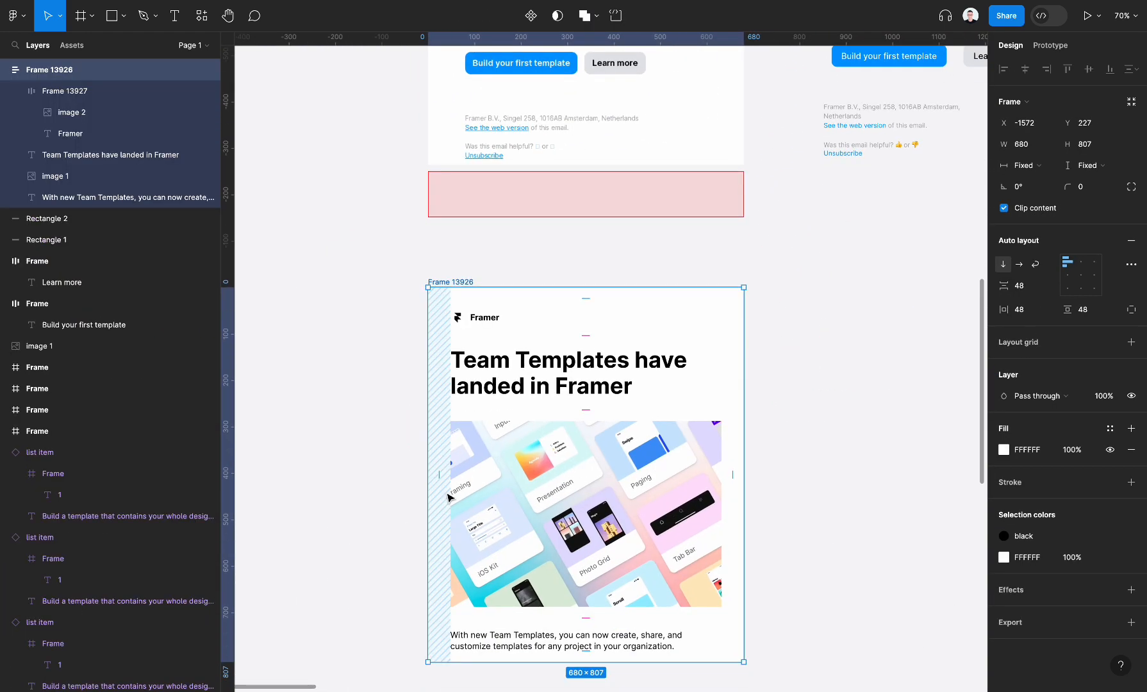
{"action": "key", "text": "ctrl+v"}
{"action": "scroll", "coordinate": [450, 498], "scroll_direction": "down", "scroll_amount": 4}
{"action": "scroll", "coordinate": [604, 431], "scroll_direction": "up", "scroll_amount": 2}
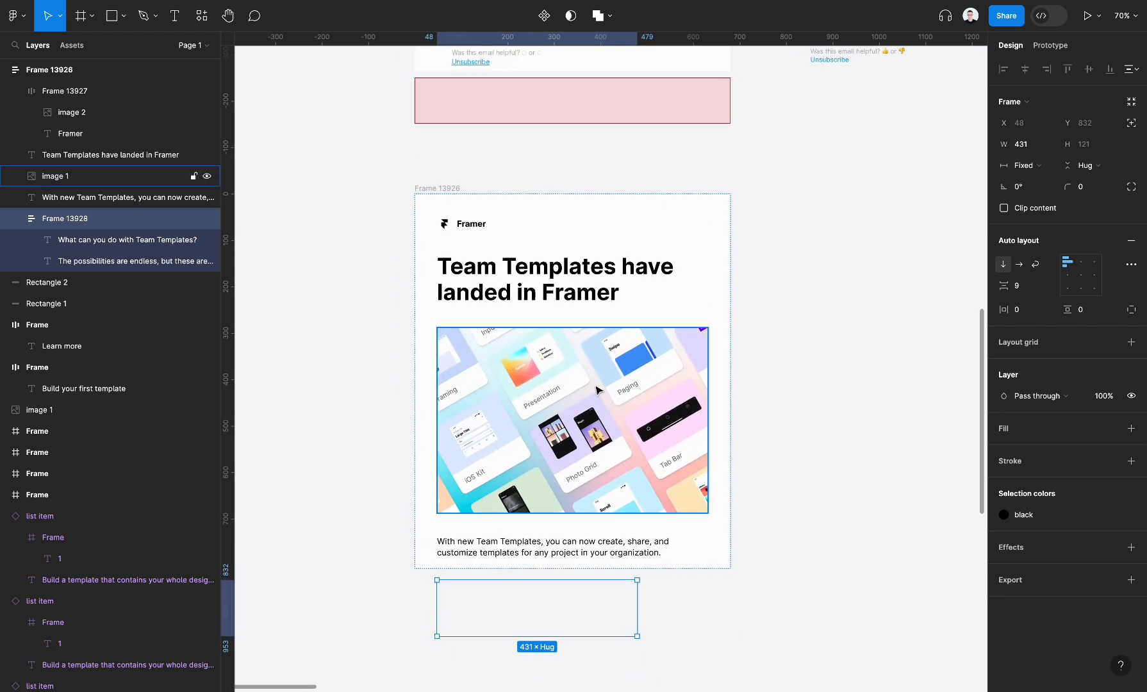
Extend the white frame's height downward to make room for more content
{"action": "left_click", "coordinate": [459, 199]}
{"action": "scroll", "coordinate": [458, 199], "scroll_direction": "down", "scroll_amount": 3}
{"action": "left_click_drag", "start_coordinate": [523, 392], "coordinate": [524, 652]}
{"action": "left_click", "coordinate": [676, 425]}
Select all five numbered list items and move them down to X -66, below and beside the recreated email's content
{"action": "scroll", "coordinate": [676, 424], "scroll_direction": "up", "scroll_amount": 5}
{"action": "scroll", "coordinate": [675, 424], "scroll_direction": "right", "scroll_amount": 2}
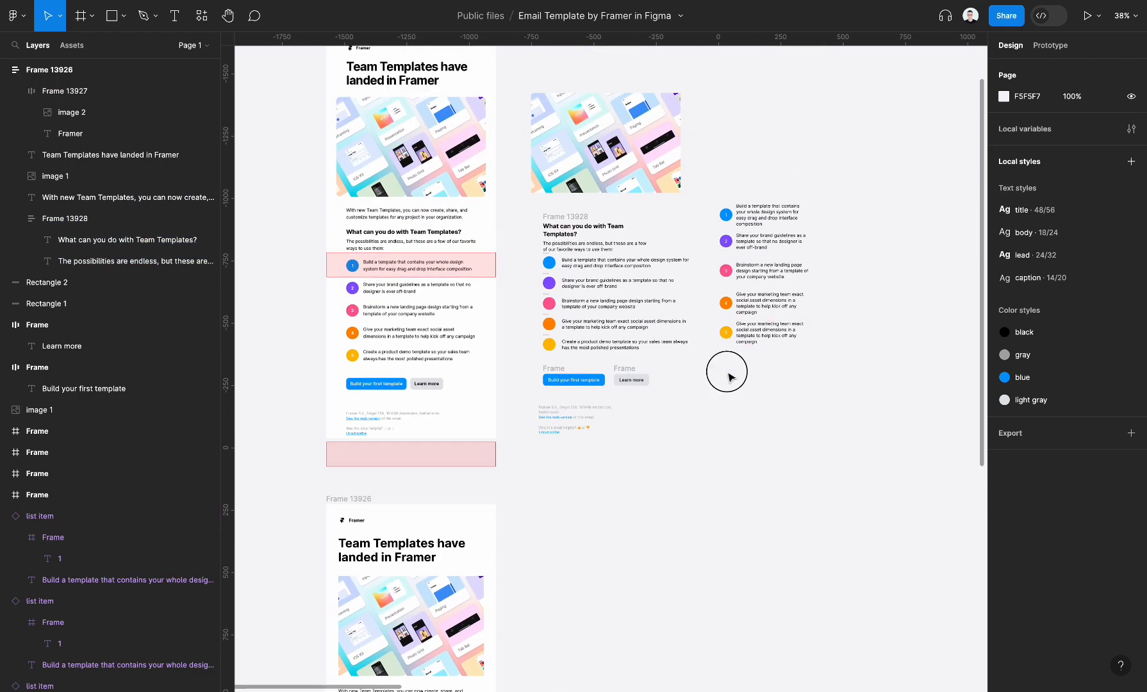
{"action": "left_click_drag", "start_coordinate": [727, 371], "coordinate": [775, 197]}
{"action": "scroll", "coordinate": [776, 198], "scroll_direction": "down", "scroll_amount": 2}
{"action": "scroll", "coordinate": [776, 198], "scroll_direction": "left", "scroll_amount": 1}
{"action": "scroll", "coordinate": [776, 201], "scroll_direction": "left", "scroll_amount": 1}
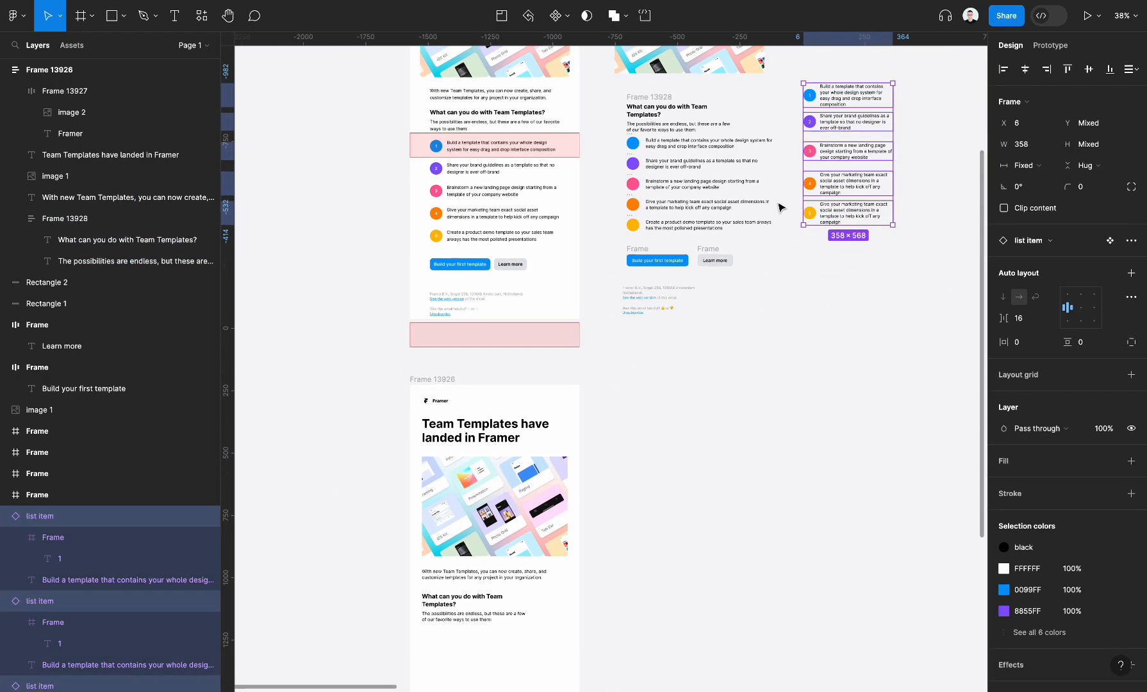
{"action": "scroll", "coordinate": [776, 202], "scroll_direction": "right", "scroll_amount": 2}
{"action": "left_click_drag", "start_coordinate": [822, 171], "coordinate": [796, 419]}
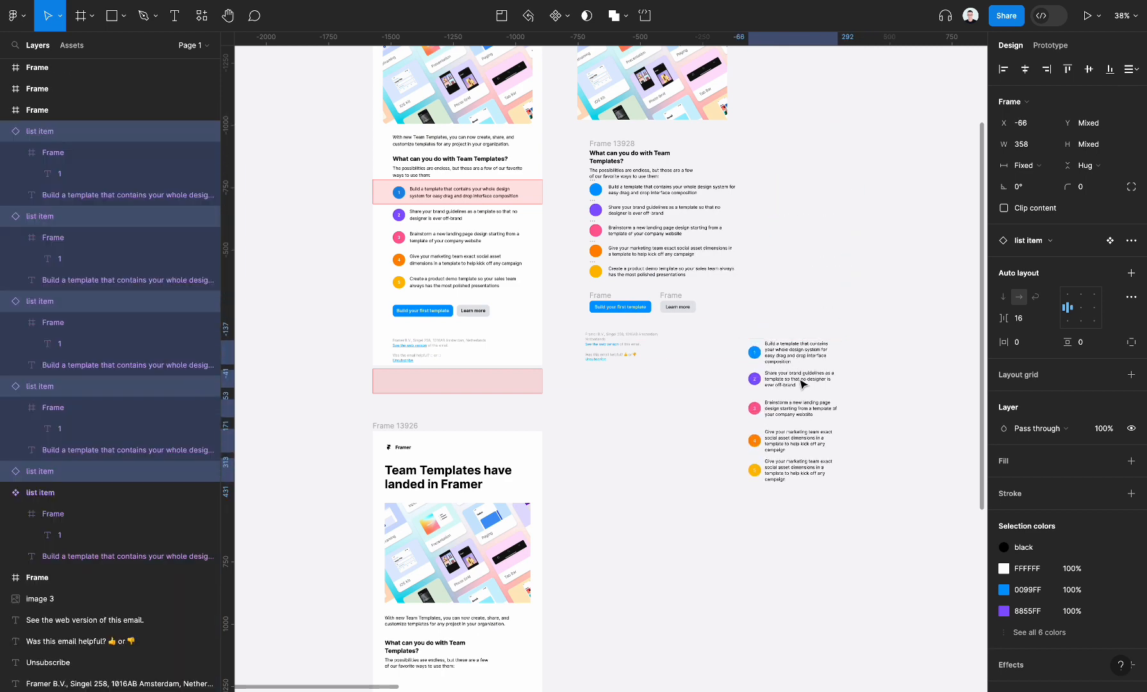
Paste copies of the five numbered list items into the white frame below the "What can you do" group
{"action": "scroll", "coordinate": [797, 419], "scroll_direction": "down", "scroll_amount": 3}
{"action": "scroll", "coordinate": [797, 419], "scroll_direction": "left", "scroll_amount": 2}
{"action": "left_click", "coordinate": [486, 212]}
{"action": "key", "text": "super+v"}
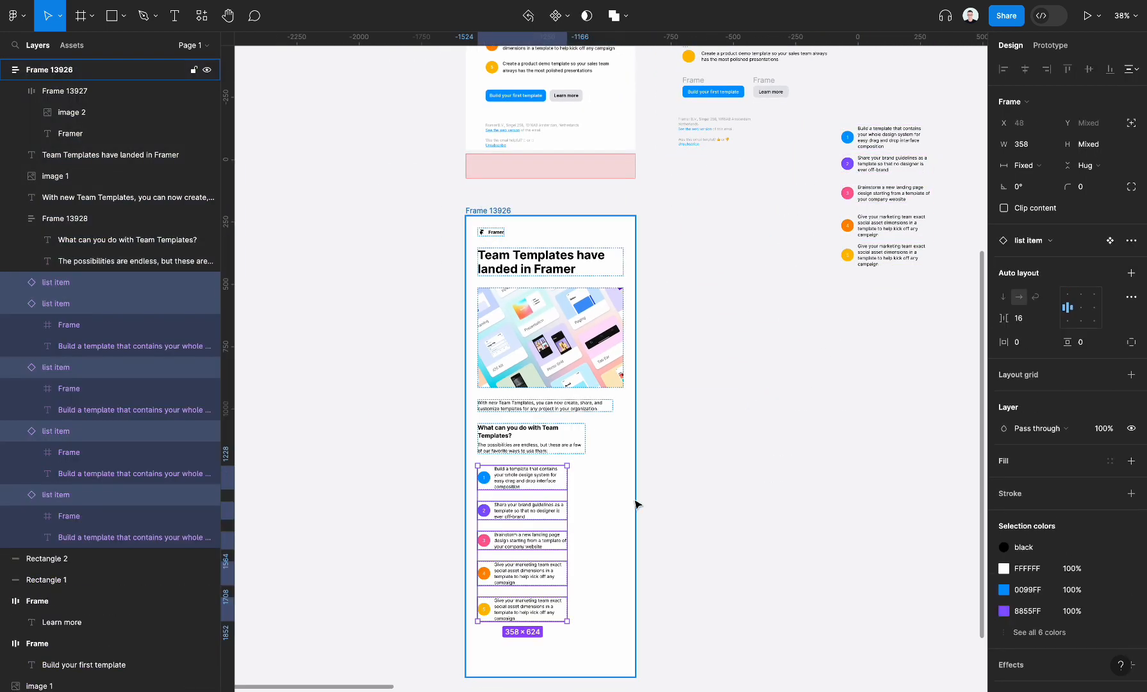
{"action": "left_click", "coordinate": [705, 451]}
{"action": "scroll", "coordinate": [706, 451], "scroll_direction": "down", "scroll_amount": 3}
{"action": "scroll", "coordinate": [706, 451], "scroll_direction": "up", "scroll_amount": 3}
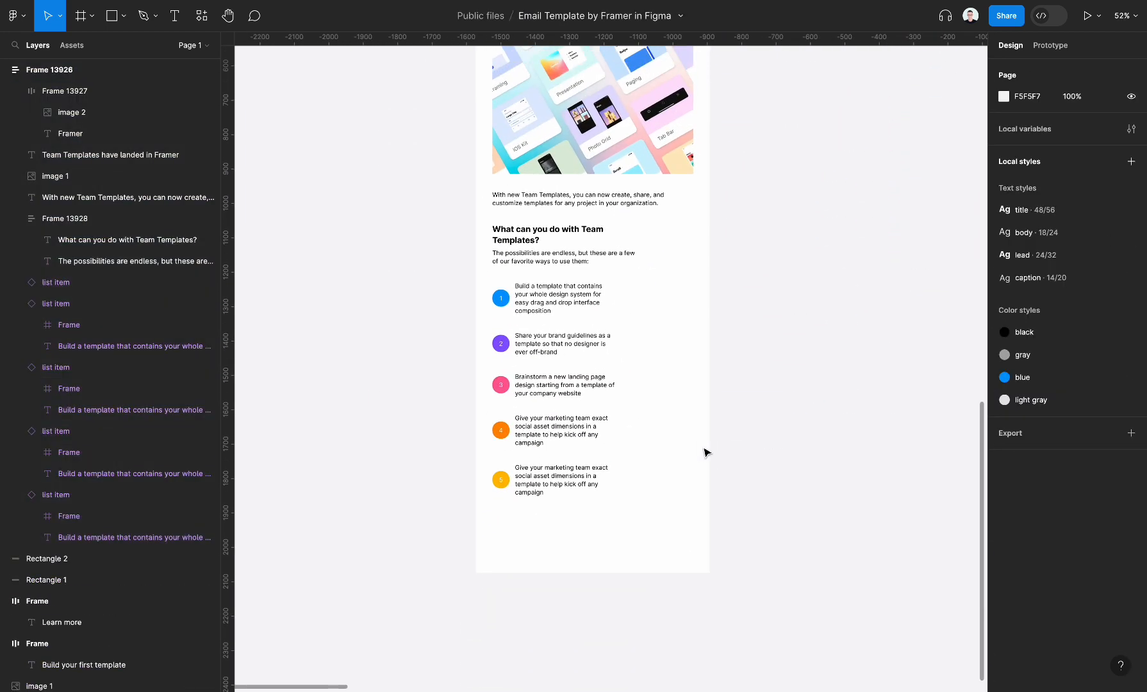
Make the "What can you do" group in the white frame fill the container's width and select the introductory paragraph above it
{"action": "scroll", "coordinate": [705, 452], "scroll_direction": "up", "scroll_amount": 2}
{"action": "left_click", "coordinate": [588, 328]}
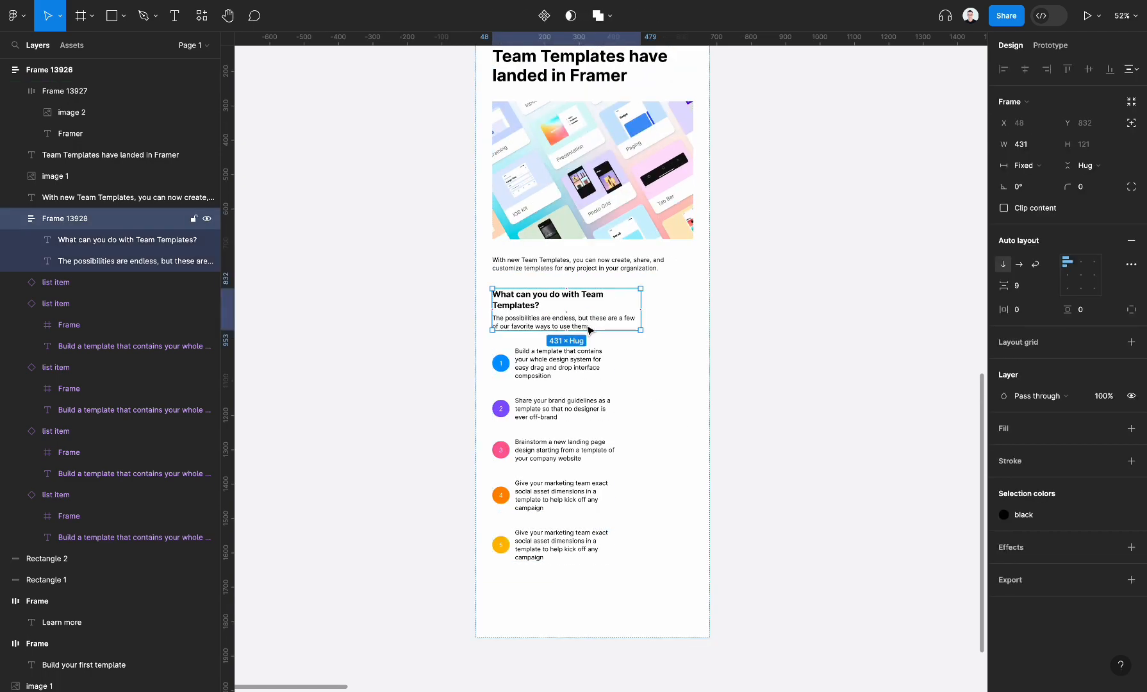
{"action": "left_click", "coordinate": [1024, 165]}
{"action": "left_click", "coordinate": [1041, 193]}
{"action": "left_click", "coordinate": [627, 270]}
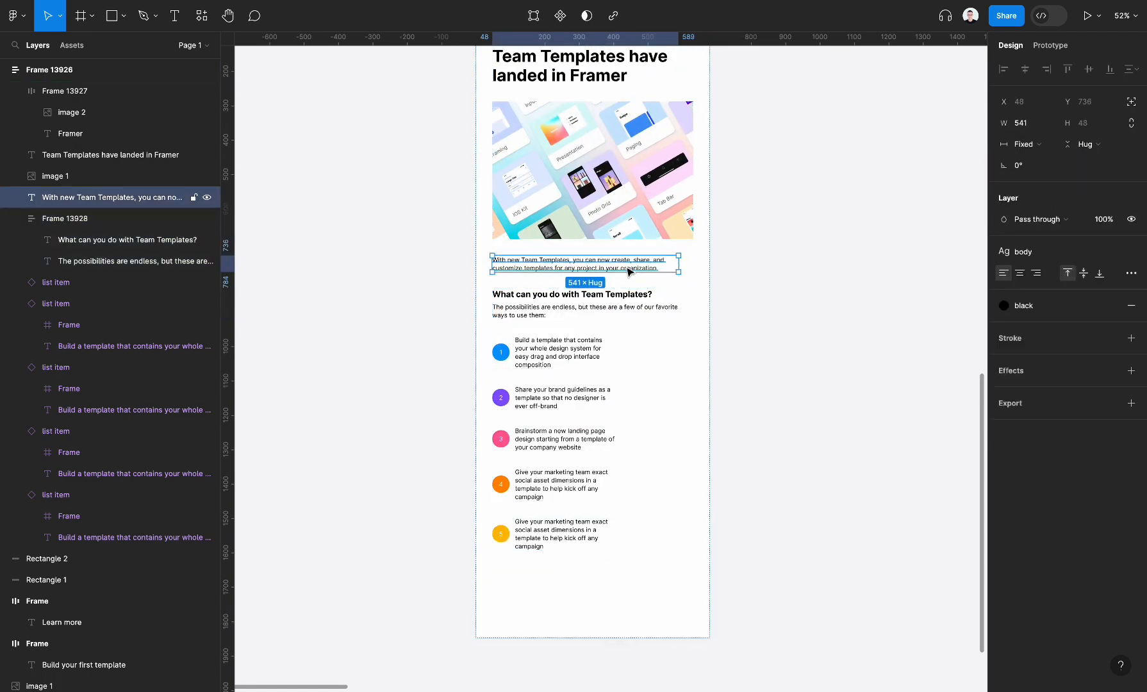
Make the introductory paragraph fill the container's width and check the sizing of the image, title and logo row above it
{"action": "left_click", "coordinate": [1035, 151]}
{"action": "left_click", "coordinate": [1041, 175]}
{"action": "left_click", "coordinate": [636, 162]}
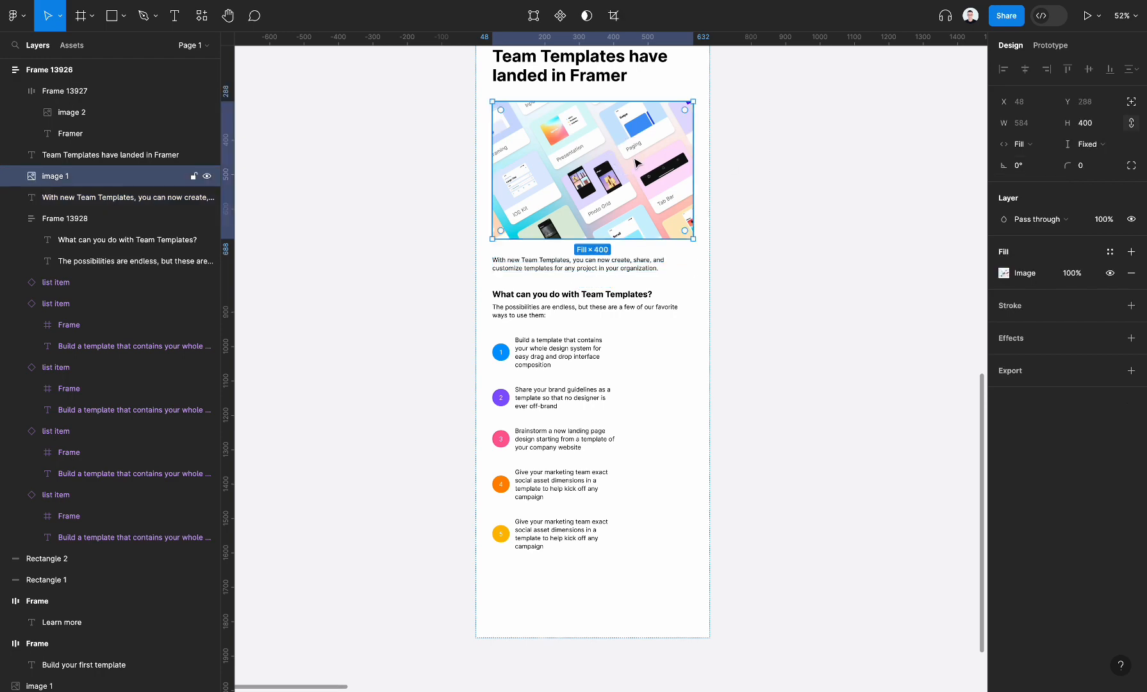
{"action": "scroll", "coordinate": [637, 162], "scroll_direction": "up", "scroll_amount": 3}
{"action": "left_click", "coordinate": [634, 161]}
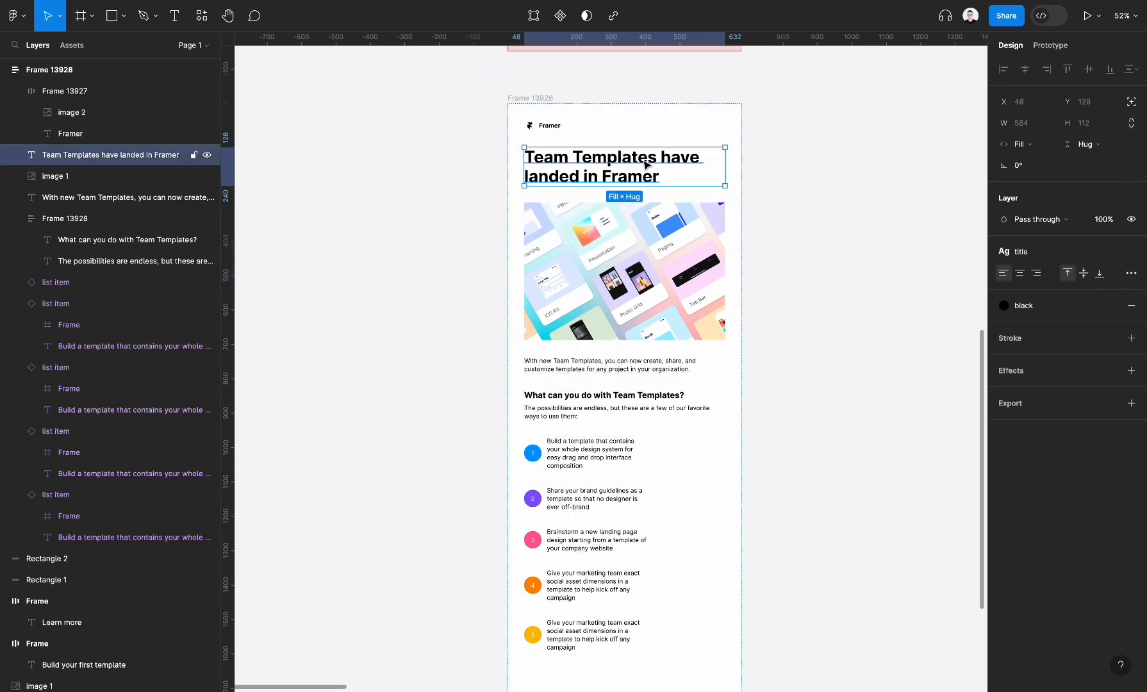
{"action": "left_click", "coordinate": [543, 126]}
Select all five numbered list items in the white frame and make them fill the container's width
{"action": "left_click", "coordinate": [589, 454]}
{"action": "scroll", "coordinate": [580, 538], "scroll_direction": "down", "scroll_amount": 3}
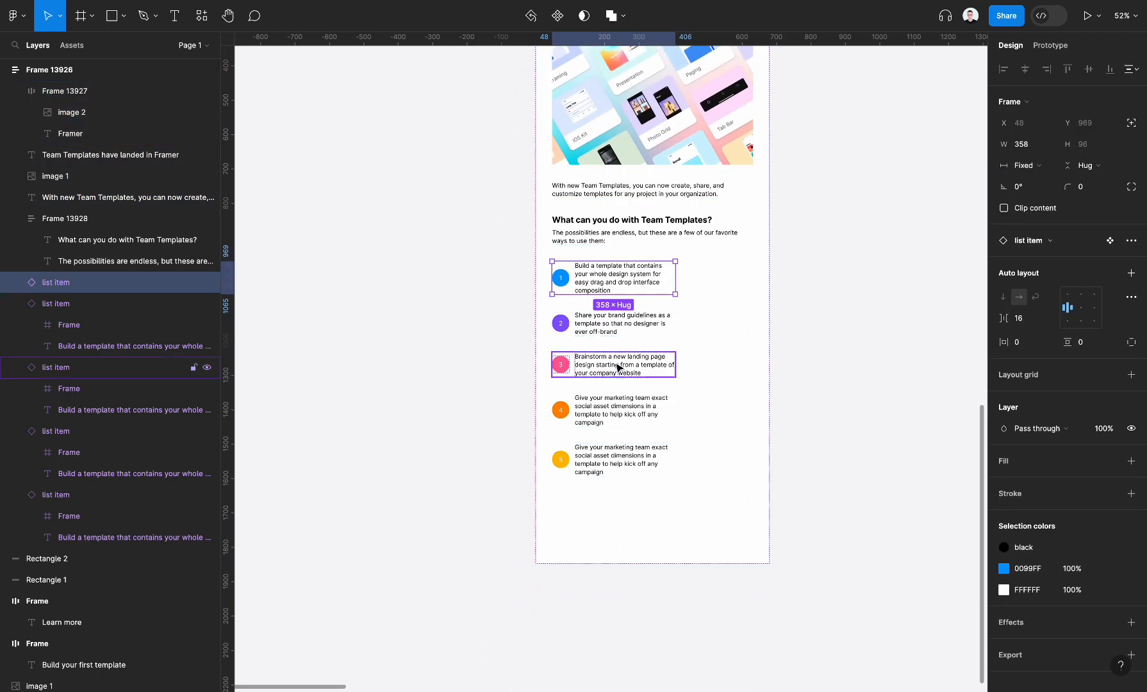
{"action": "left_click", "coordinate": [615, 324], "text": "shift"}
{"action": "left_click", "coordinate": [627, 364], "text": "shift"}
{"action": "left_click", "coordinate": [618, 404], "text": "shift"}
{"action": "left_click", "coordinate": [617, 452], "text": "shift"}
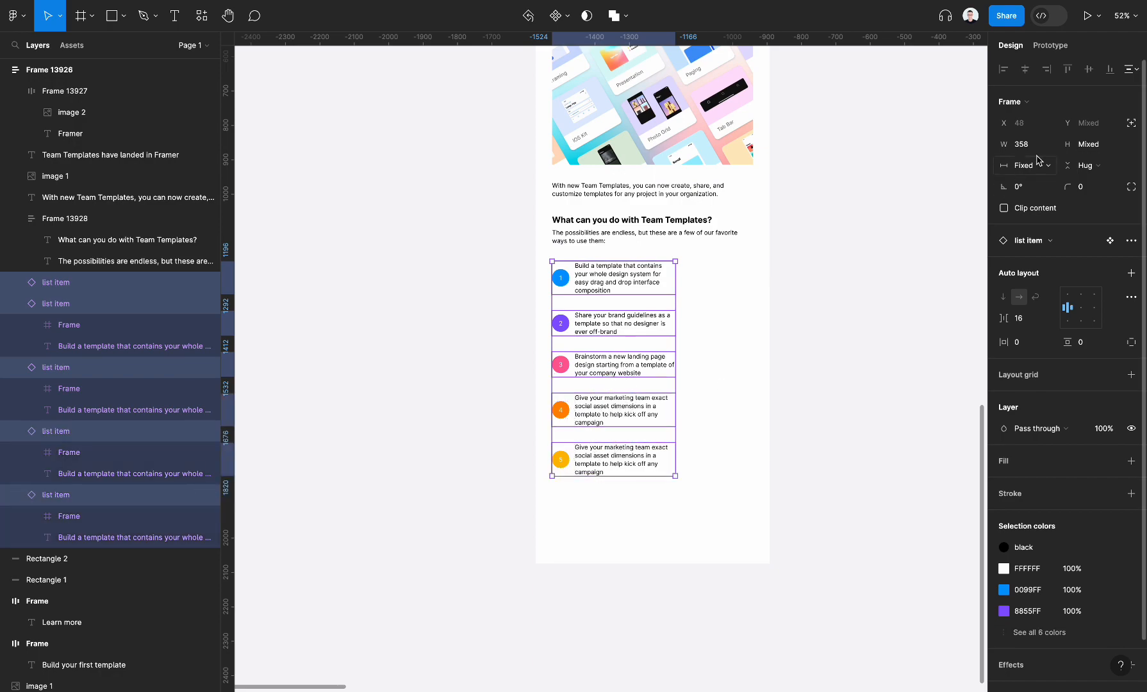
{"action": "left_click", "coordinate": [1025, 165]}
{"action": "left_click", "coordinate": [1039, 182]}
{"action": "left_click", "coordinate": [860, 312]}
Compare the original email's button row with the recreated one, selecting the separate "Build your first template" and "Learn more" buttons
{"action": "scroll", "coordinate": [833, 333], "scroll_direction": "up", "scroll_amount": 2}
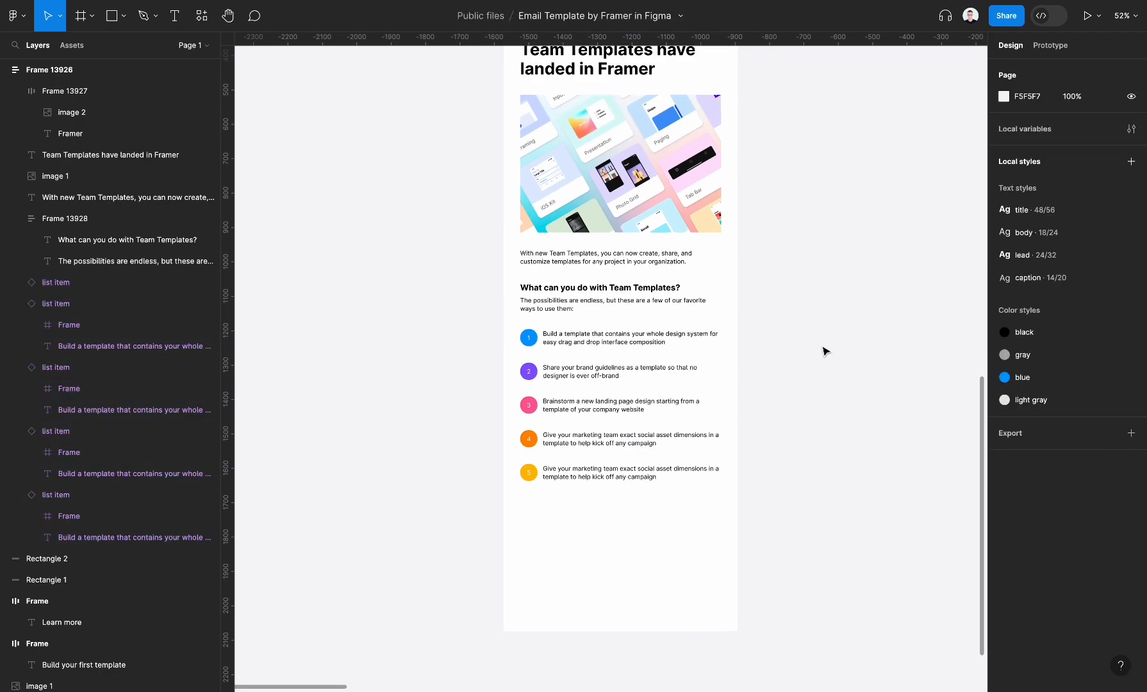
{"action": "scroll", "coordinate": [825, 351], "scroll_direction": "up", "scroll_amount": 10}
{"action": "scroll", "coordinate": [825, 351], "scroll_direction": "right", "scroll_amount": 3}
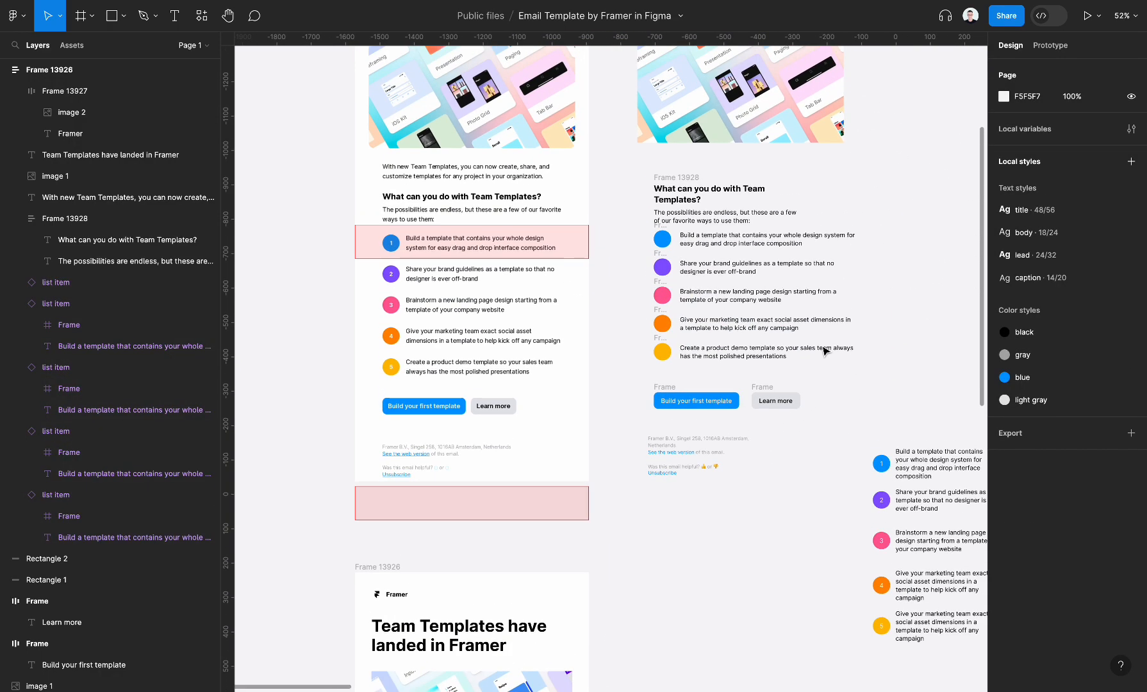
{"action": "scroll", "coordinate": [825, 350], "scroll_direction": "down", "scroll_amount": 2}
{"action": "scroll", "coordinate": [825, 350], "scroll_direction": "right", "scroll_amount": 1}
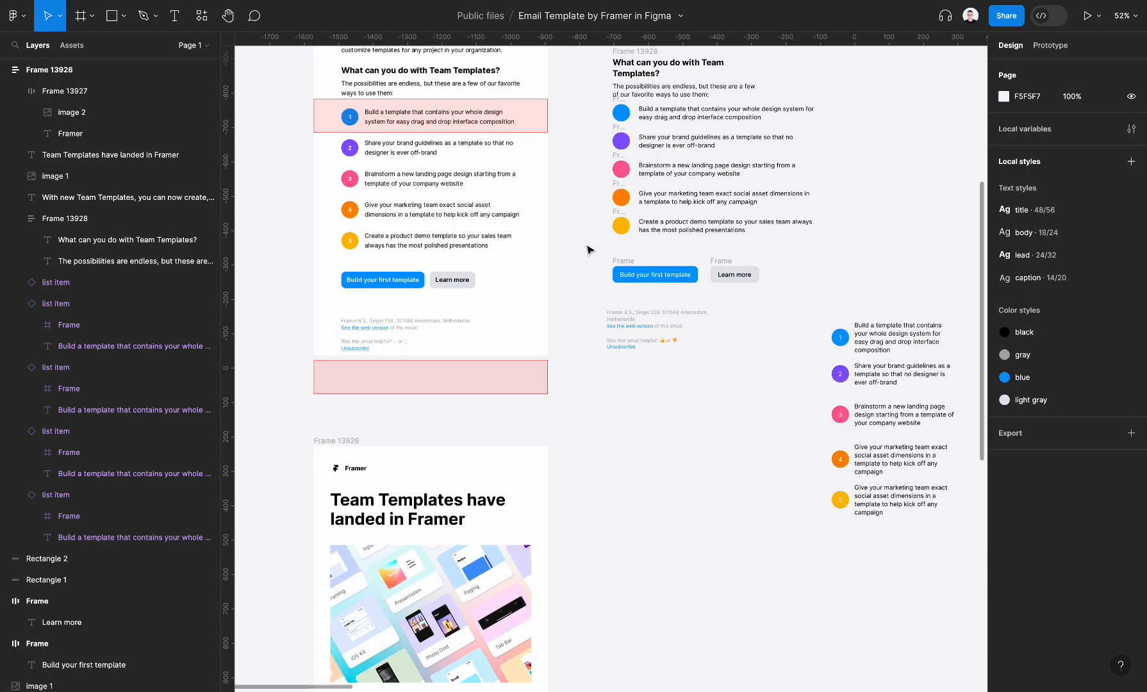
{"action": "left_click_drag", "start_coordinate": [584, 243], "coordinate": [874, 319]}
{"action": "scroll", "coordinate": [855, 303], "scroll_direction": "up", "scroll_amount": 3}
{"action": "scroll", "coordinate": [855, 303], "scroll_direction": "left", "scroll_amount": 2}
{"action": "scroll", "coordinate": [854, 303], "scroll_direction": "up", "scroll_amount": 1}
{"action": "scroll", "coordinate": [854, 303], "scroll_direction": "left", "scroll_amount": 1}
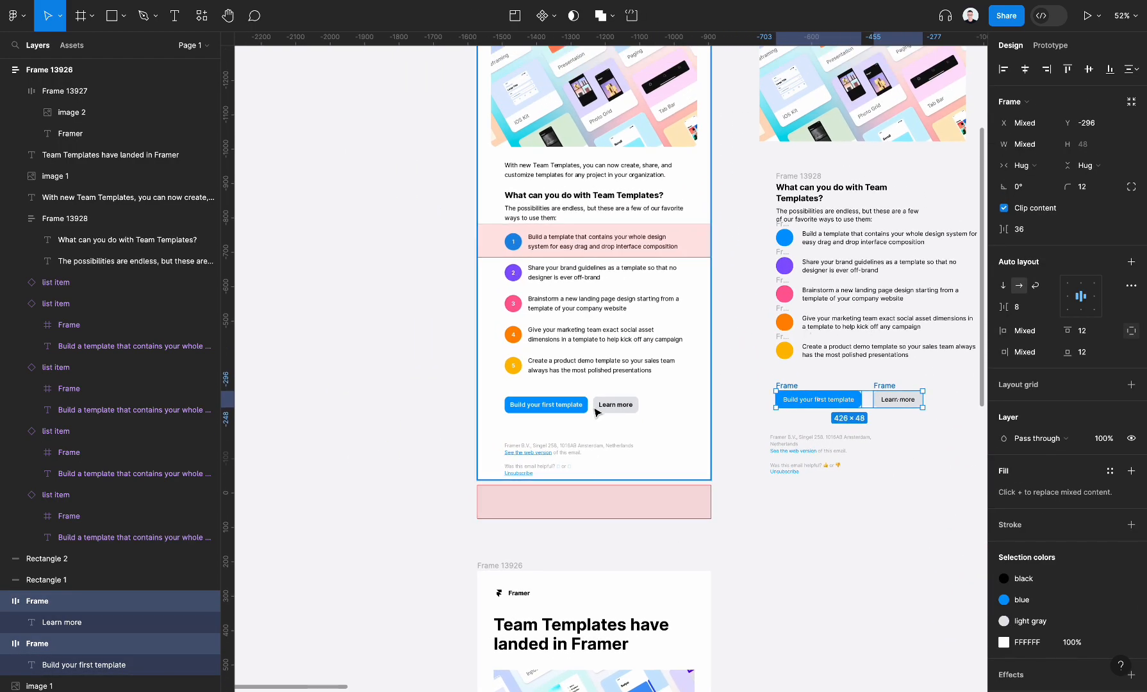
{"action": "scroll", "coordinate": [596, 409], "scroll_direction": "right", "scroll_amount": 1}
{"action": "left_click_drag", "start_coordinate": [399, 326], "coordinate": [739, 414]}
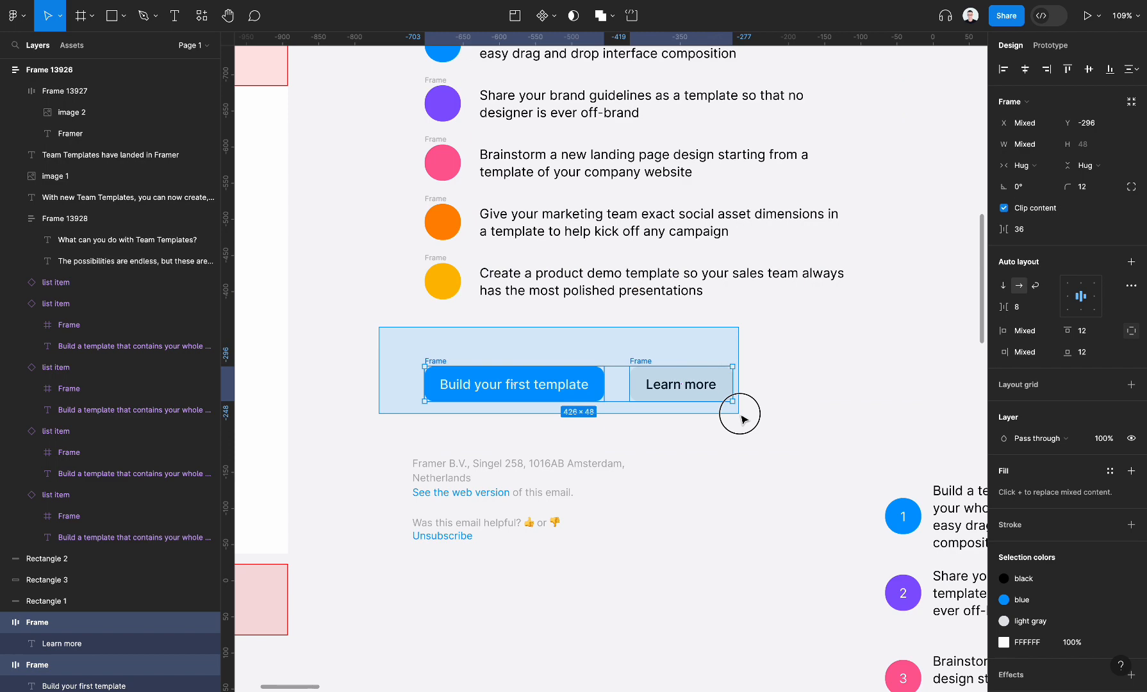
Widen the translucent red marker rectangle over the original email's button row to the full email width of 680
{"action": "scroll", "coordinate": [743, 417], "scroll_direction": "left", "scroll_amount": 10}
{"action": "scroll", "coordinate": [743, 417], "scroll_direction": "down", "scroll_amount": 1}
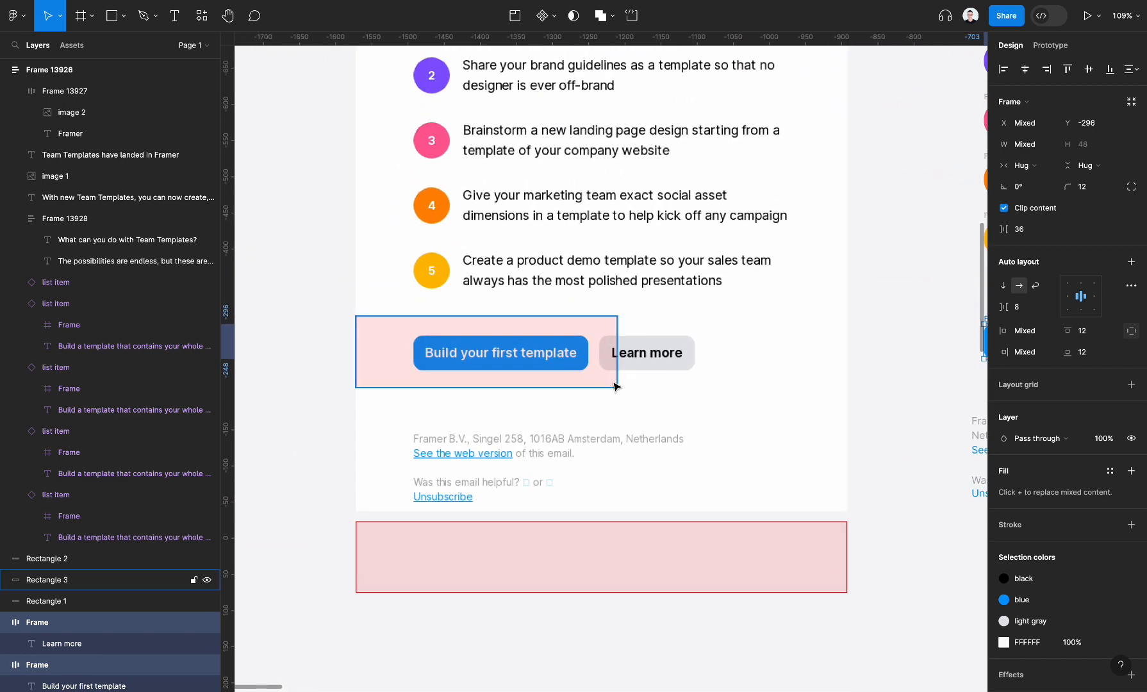
{"action": "left_click", "coordinate": [613, 385]}
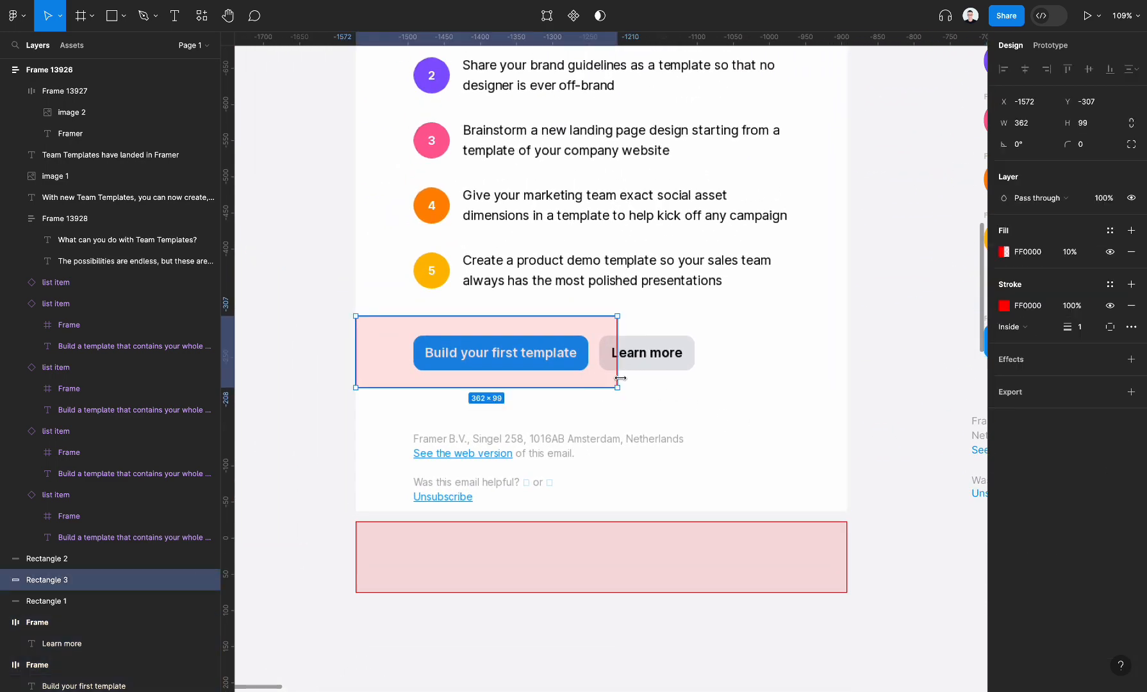
{"action": "left_click_drag", "start_coordinate": [620, 378], "coordinate": [846, 376]}
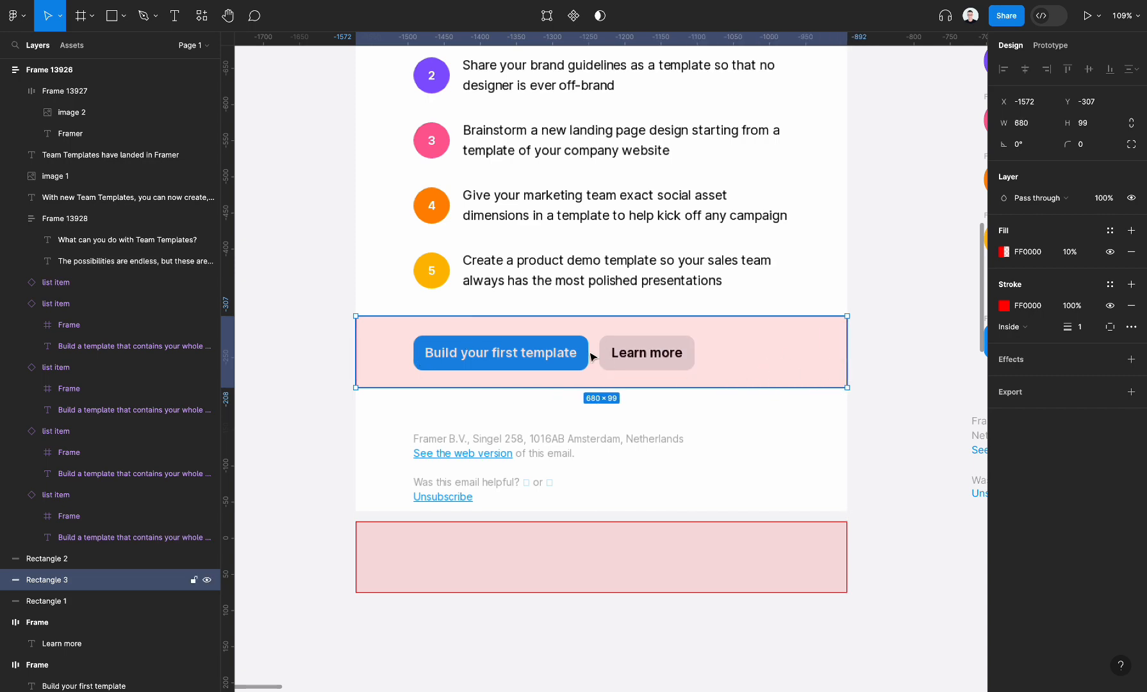
Examine the white email frame's auto layout settings and compare it with the original's marked button row and the loose recreated elements
{"action": "scroll", "coordinate": [591, 357], "scroll_direction": "up", "scroll_amount": 2}
{"action": "scroll", "coordinate": [591, 357], "scroll_direction": "down", "scroll_amount": 5, "text": "ctrl"}
{"action": "scroll", "coordinate": [594, 356], "scroll_direction": "down", "scroll_amount": 5}
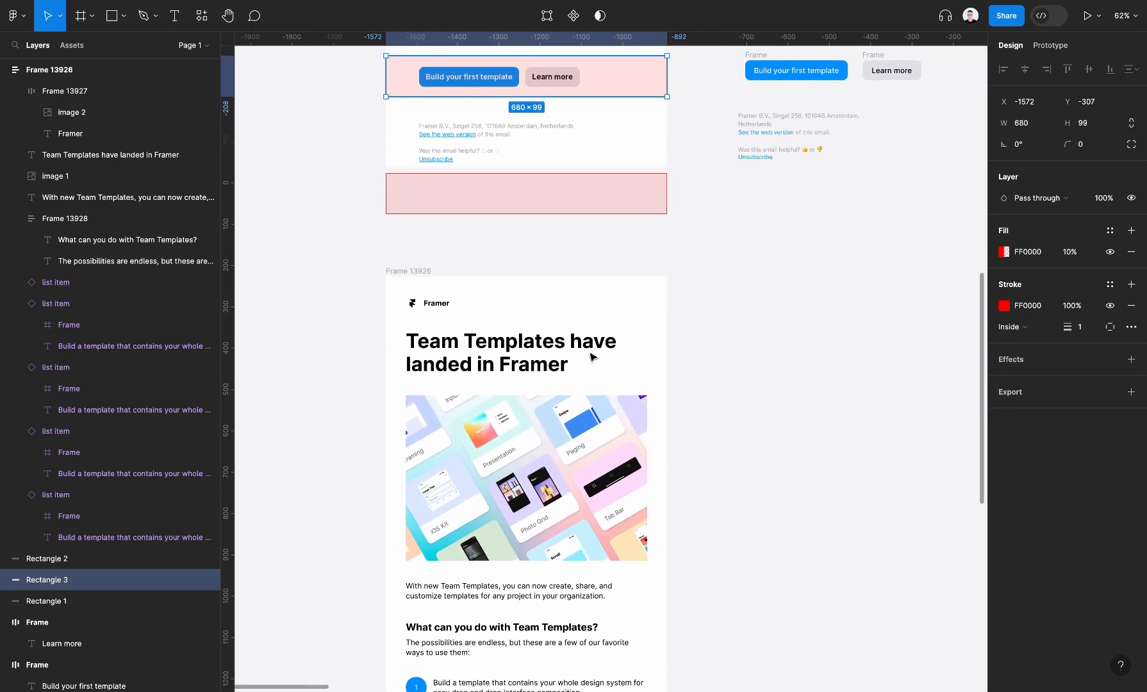
{"action": "left_click", "coordinate": [415, 271]}
{"action": "scroll", "coordinate": [415, 271], "scroll_direction": "down", "scroll_amount": 3, "text": "ctrl"}
{"action": "scroll", "coordinate": [524, 362], "scroll_direction": "up", "scroll_amount": 3}
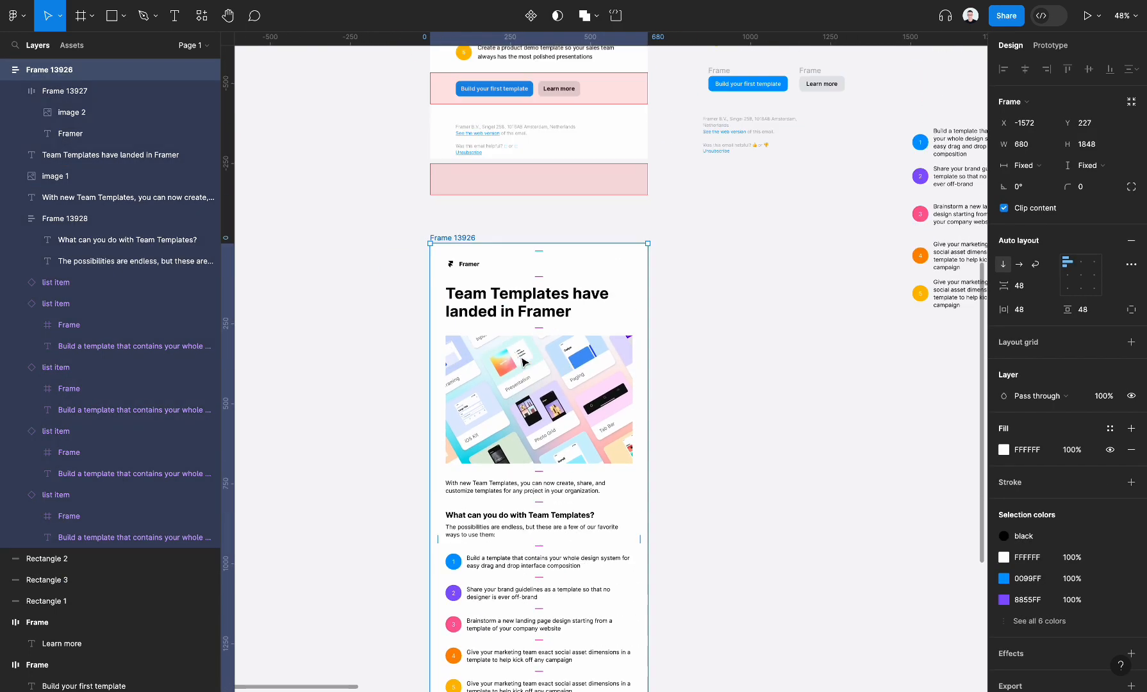
{"action": "scroll", "coordinate": [524, 362], "scroll_direction": "up", "scroll_amount": 3}
{"action": "scroll", "coordinate": [577, 339], "scroll_direction": "right", "scroll_amount": 1}
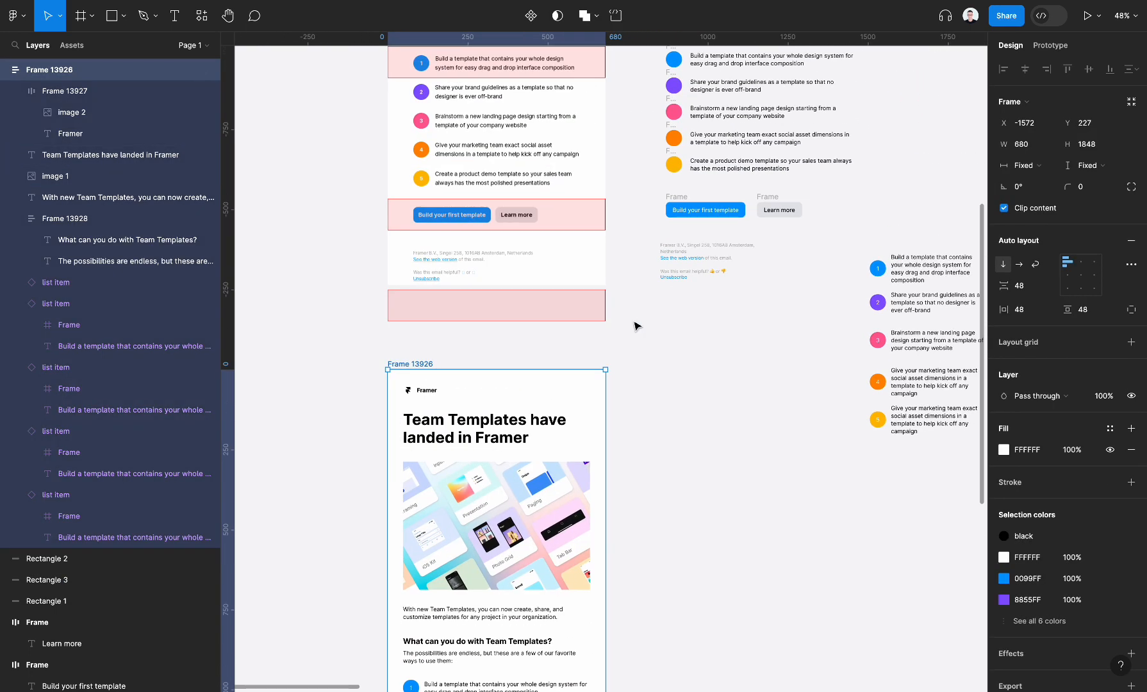
{"action": "scroll", "coordinate": [637, 326], "scroll_direction": "up", "scroll_amount": 2}
{"action": "scroll", "coordinate": [711, 256], "scroll_direction": "up", "scroll_amount": 3, "text": "ctrl"}
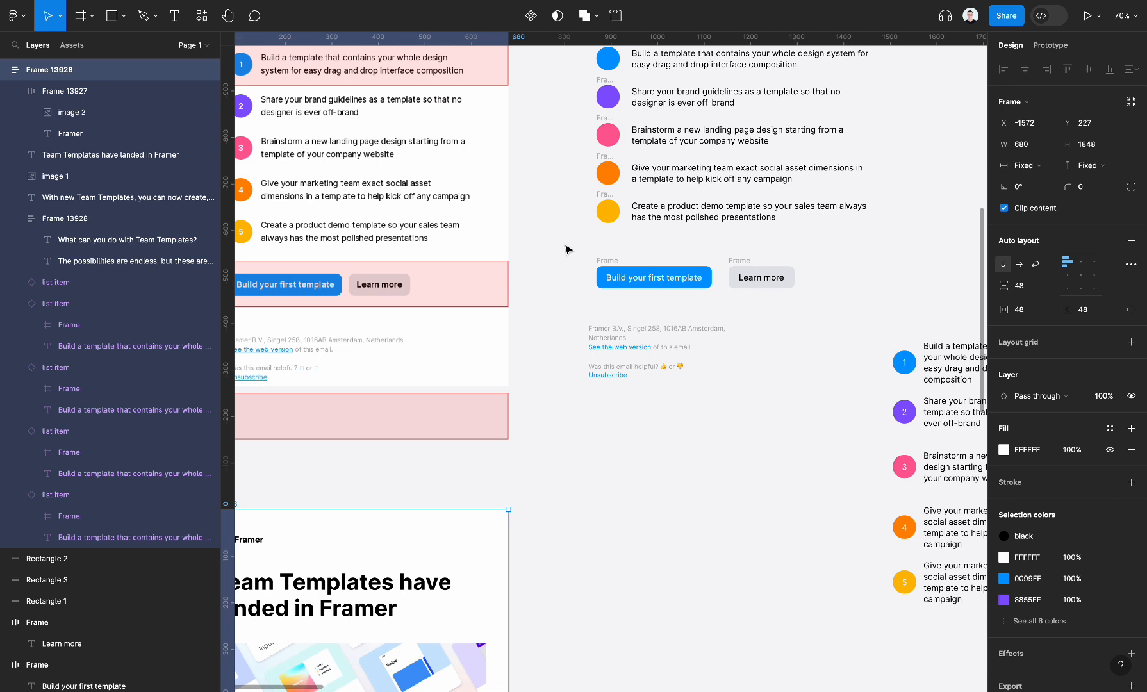
Wrap the "Build your first template" and "Learn more" buttons in a horizontal auto layout frame with a spacing of 20
{"action": "left_click_drag", "start_coordinate": [558, 240], "coordinate": [850, 319]}
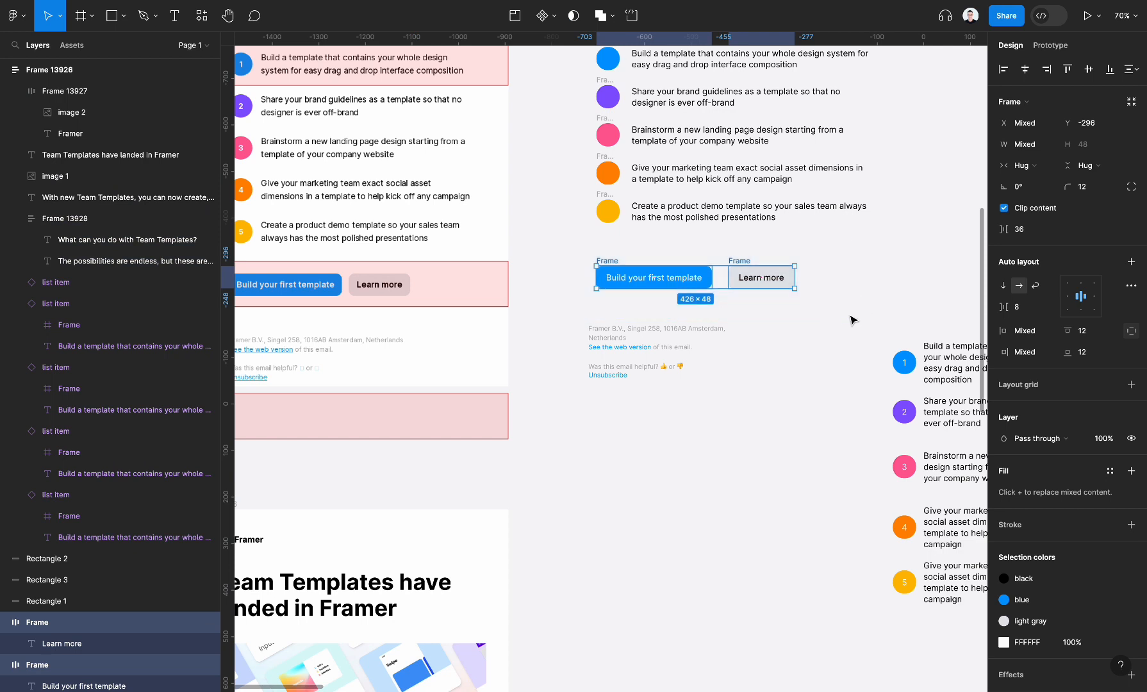
{"action": "key", "text": "shift+a"}
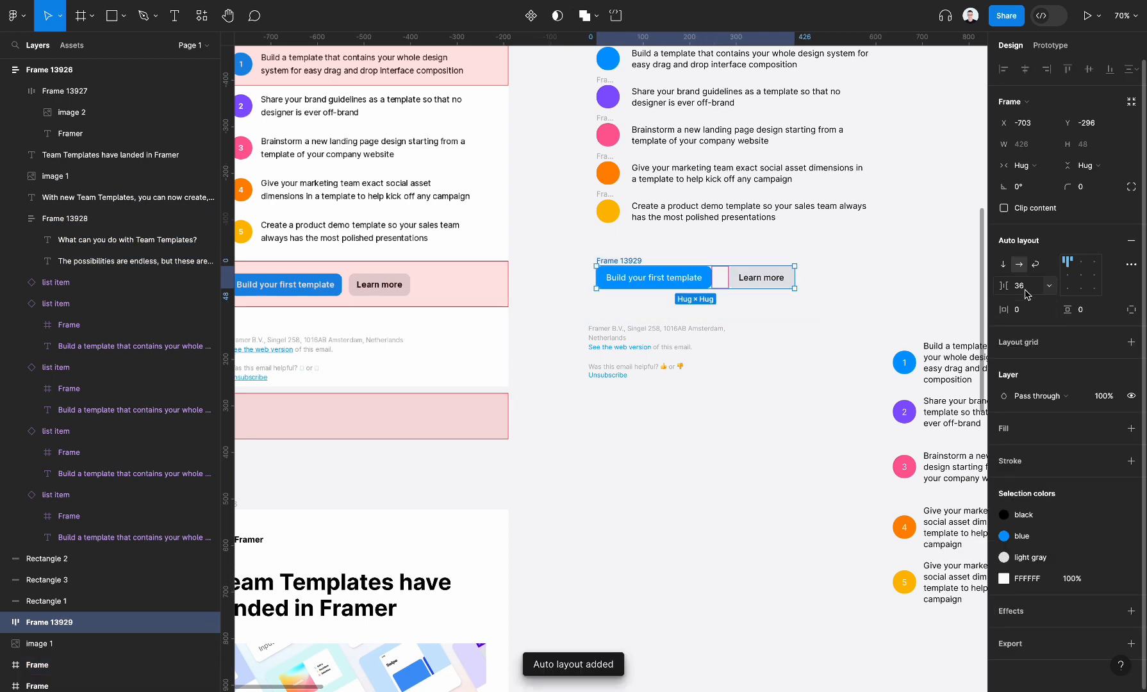
{"action": "type", "text": "20"}
{"action": "key", "text": "Tab"}
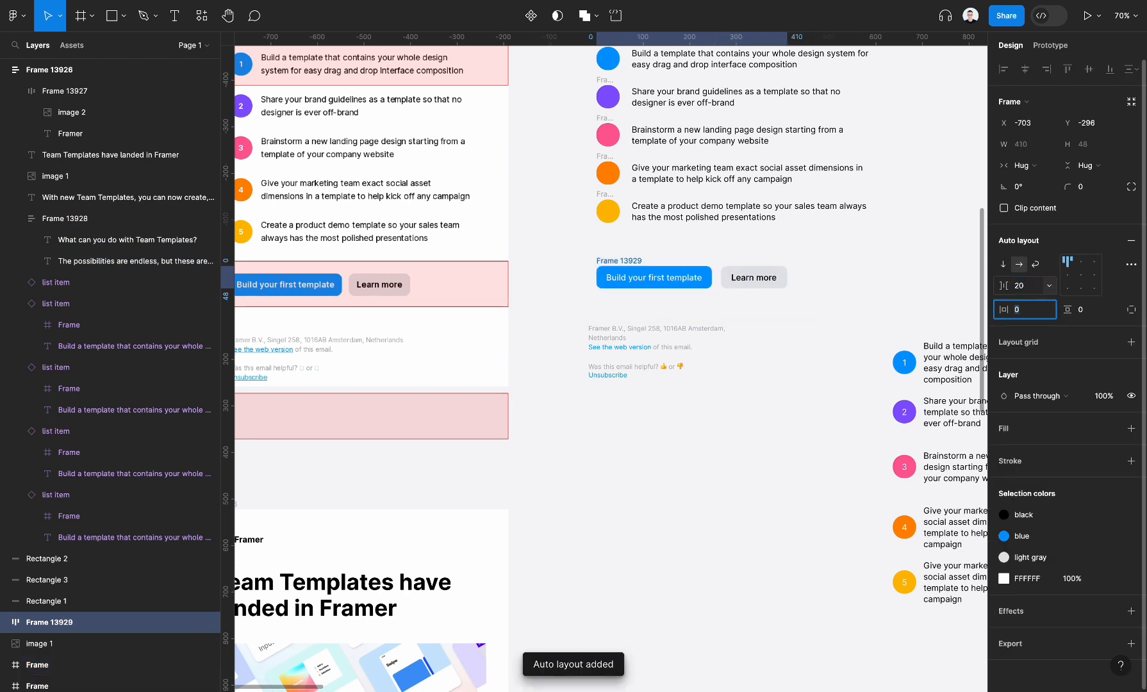
{"action": "left_click", "coordinate": [909, 292]}
Check the sizing and padding of the "Build your first template" and "Learn more" buttons inside their new row
{"action": "left_click", "coordinate": [693, 284]}
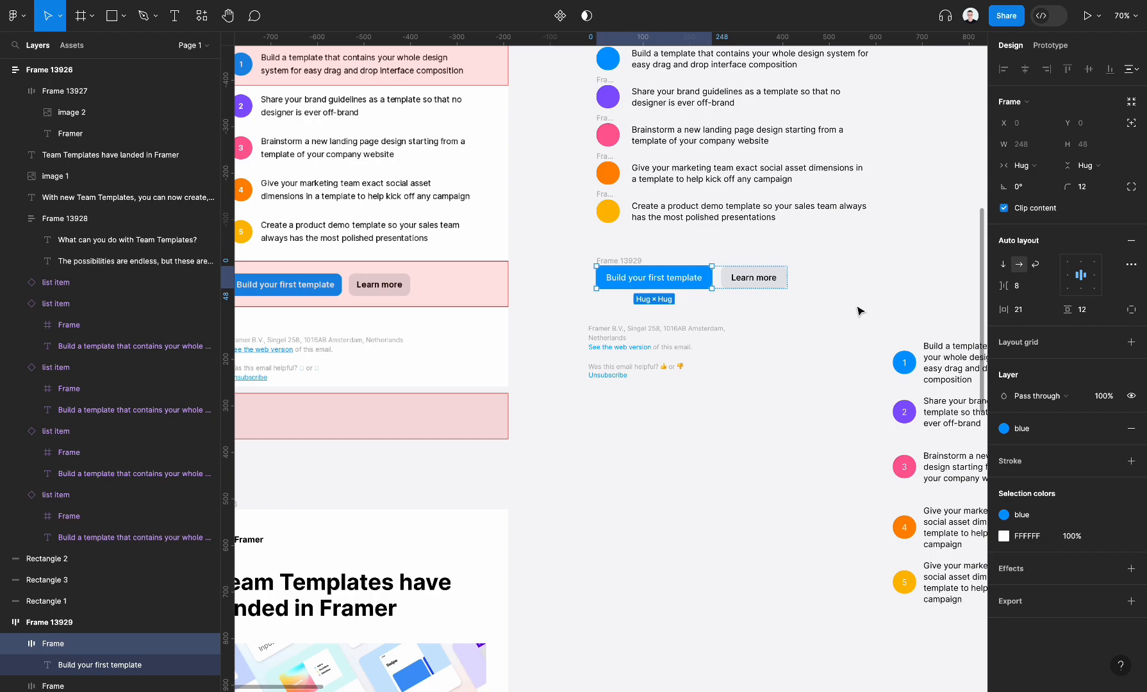
{"action": "scroll", "coordinate": [860, 310], "scroll_direction": "up", "scroll_amount": 2}
{"action": "scroll", "coordinate": [855, 313], "scroll_direction": "right", "scroll_amount": 1}
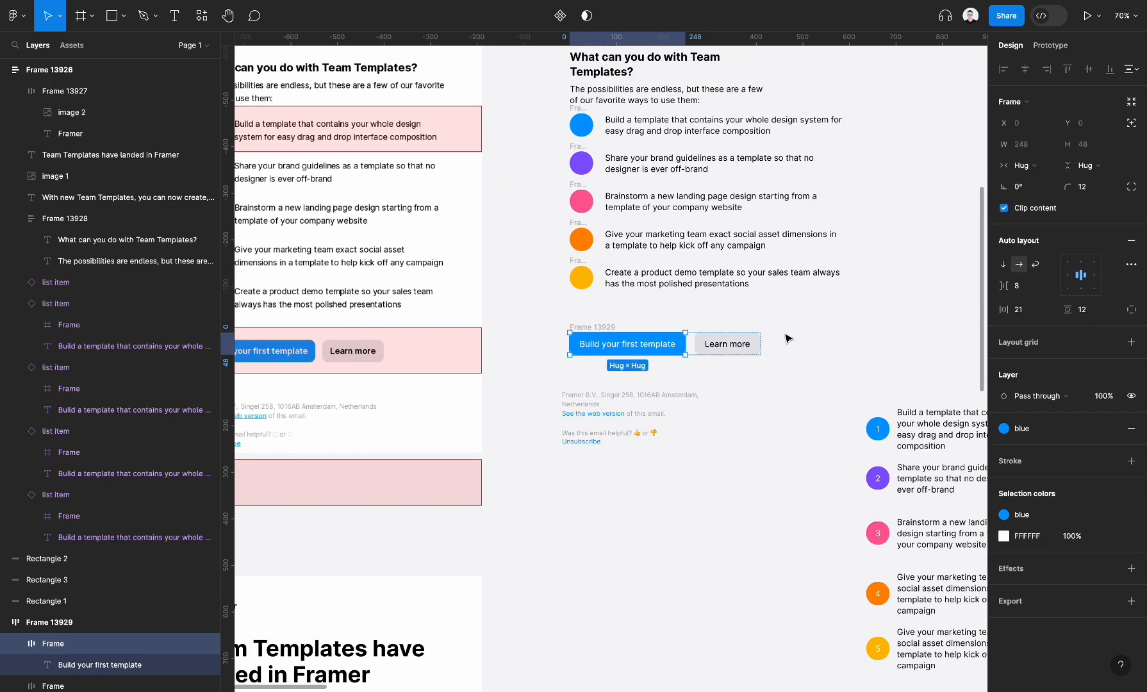
{"action": "scroll", "coordinate": [787, 338], "scroll_direction": "down", "scroll_amount": 2}
{"action": "scroll", "coordinate": [788, 337], "scroll_direction": "left", "scroll_amount": 1}
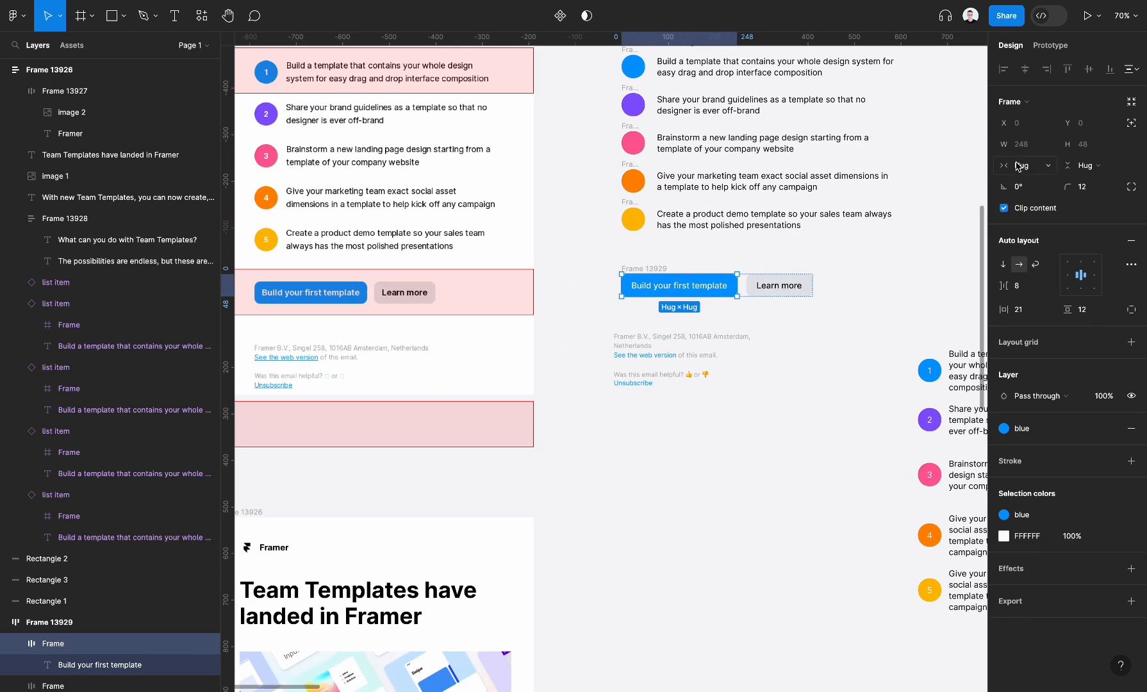
{"action": "left_click", "coordinate": [794, 288]}
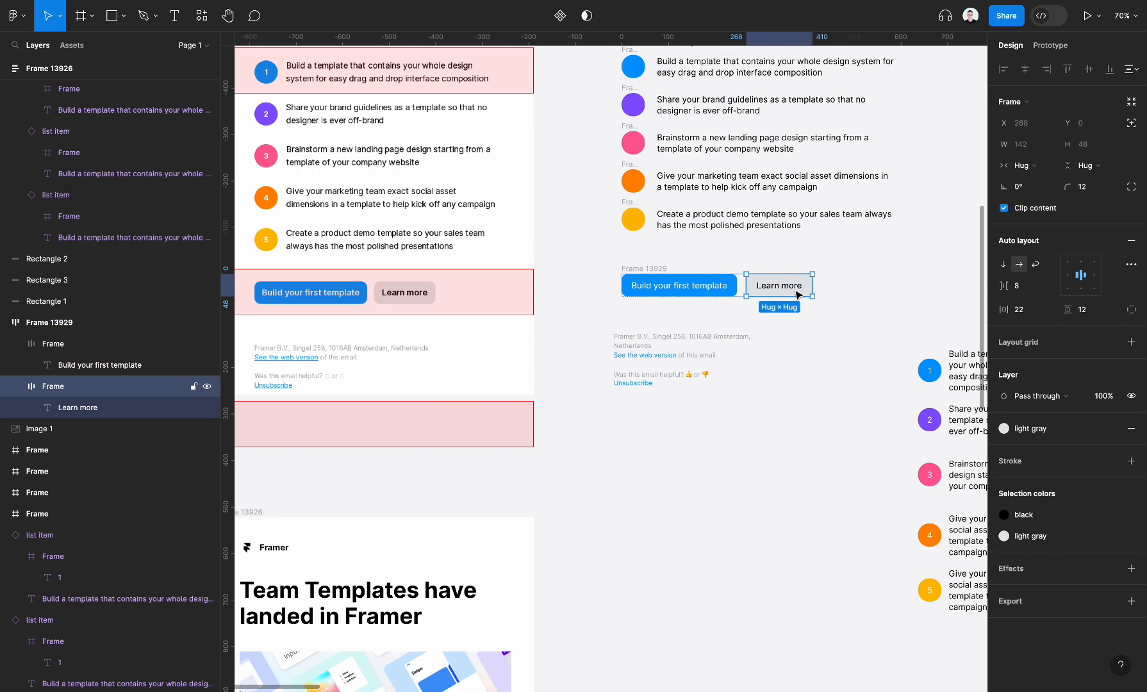
Copy the two-button row and paste it into the white frame below the fifth list item
{"action": "left_click", "coordinate": [643, 270]}
{"action": "scroll", "coordinate": [644, 270], "scroll_direction": "down", "scroll_amount": 6}
{"action": "scroll", "coordinate": [643, 270], "scroll_direction": "left", "scroll_amount": 3}
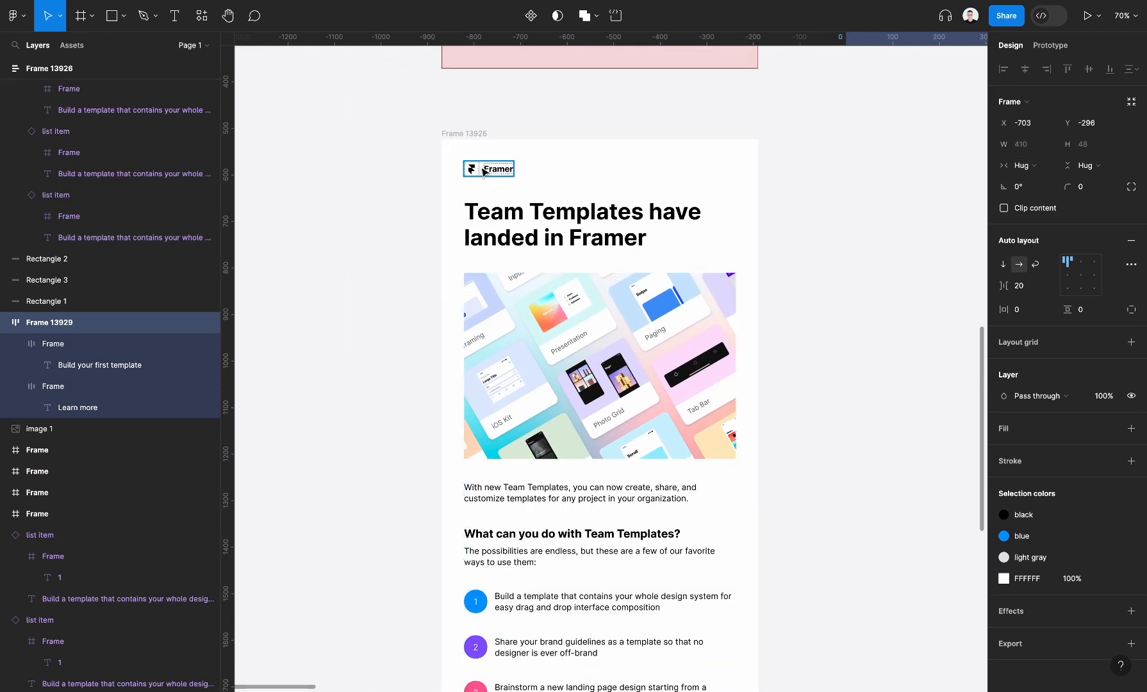
{"action": "left_click", "coordinate": [470, 133]}
{"action": "scroll", "coordinate": [470, 133], "scroll_direction": "down", "scroll_amount": 4}
{"action": "key", "text": "ctrl+v"}
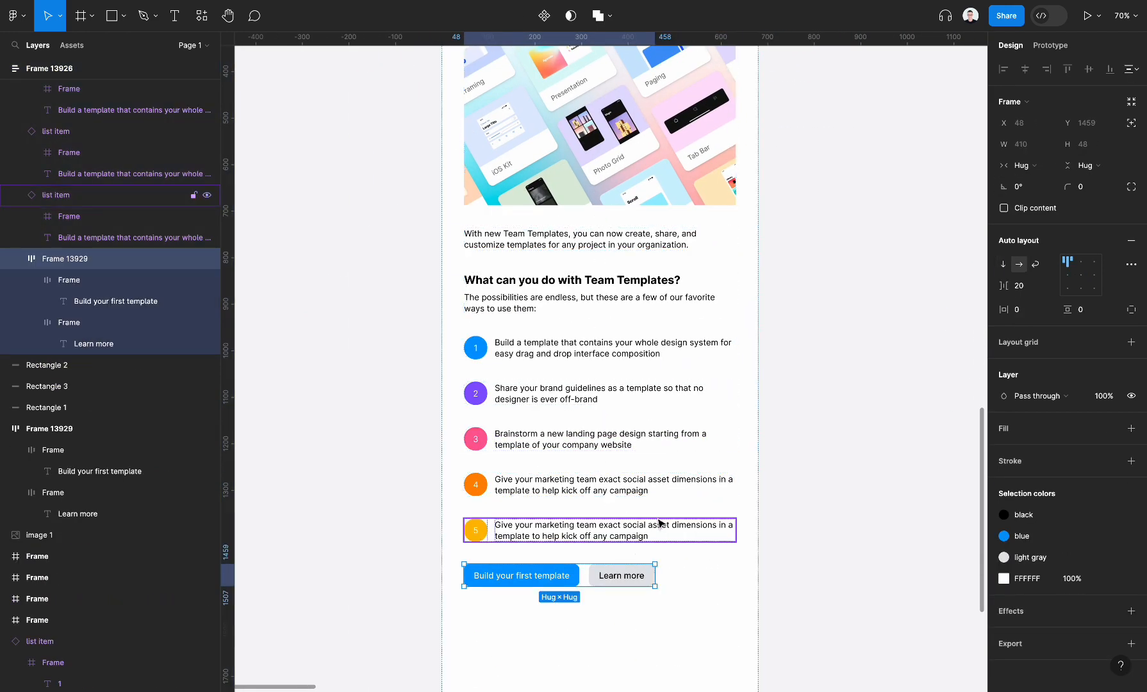
Move the white email frame down to Y 265 and review its lower content
{"action": "scroll", "coordinate": [781, 428], "scroll_direction": "down", "scroll_amount": 5}
{"action": "left_click", "coordinate": [780, 428]}
{"action": "left_click", "coordinate": [533, 115]}
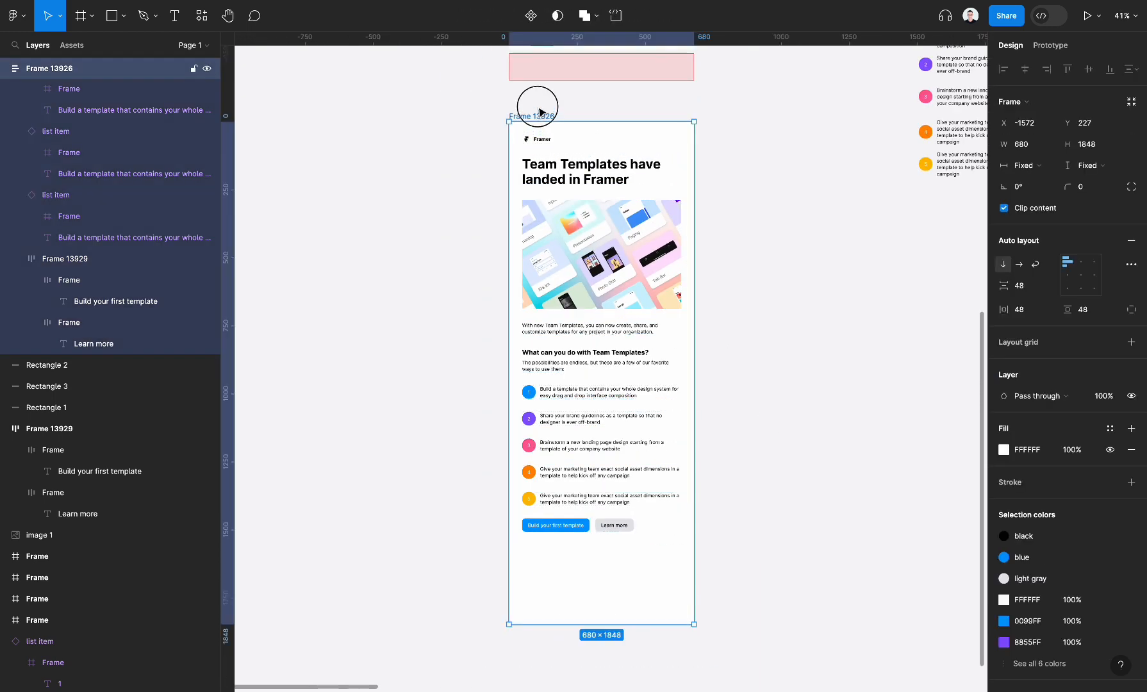
{"action": "scroll", "coordinate": [710, 294], "scroll_direction": "down", "scroll_amount": 3}
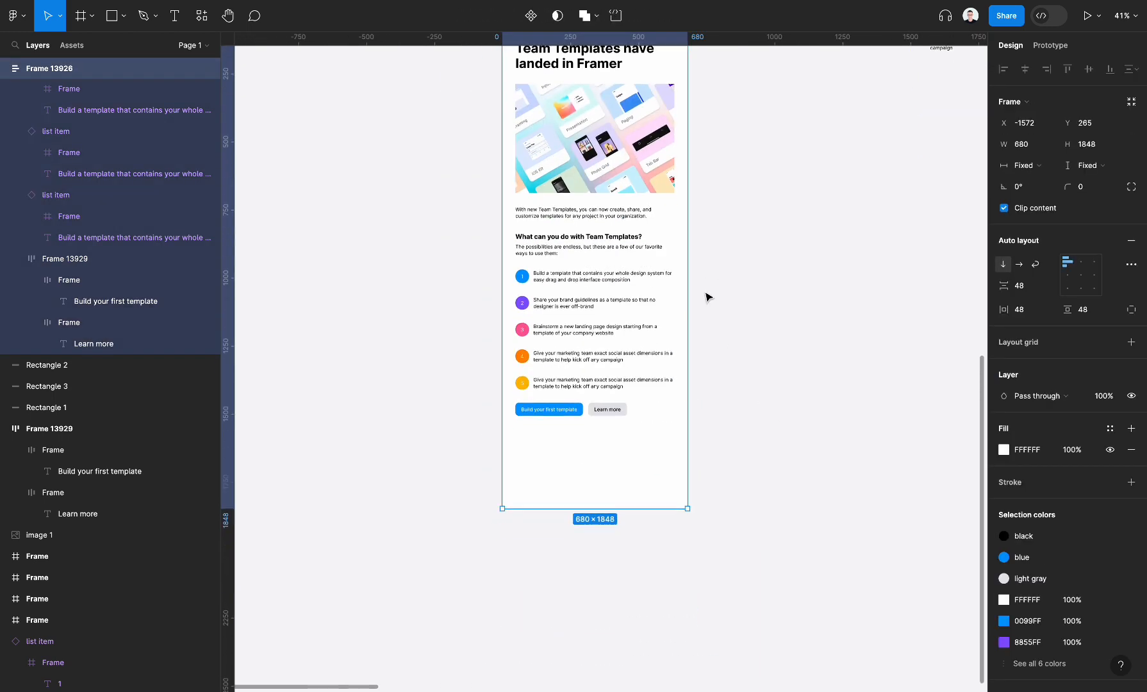
{"action": "scroll", "coordinate": [607, 407], "scroll_direction": "up", "scroll_amount": 4}
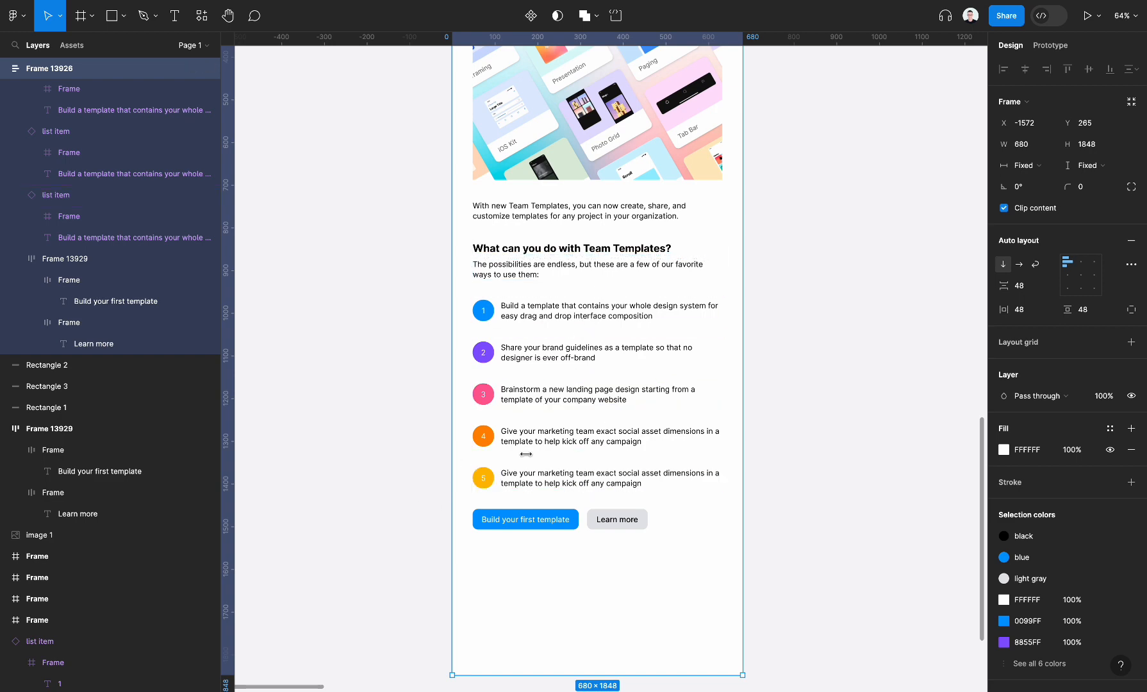
{"action": "scroll", "coordinate": [841, 303], "scroll_direction": "up", "scroll_amount": 3}
{"action": "scroll", "coordinate": [841, 302], "scroll_direction": "down", "scroll_amount": 4}
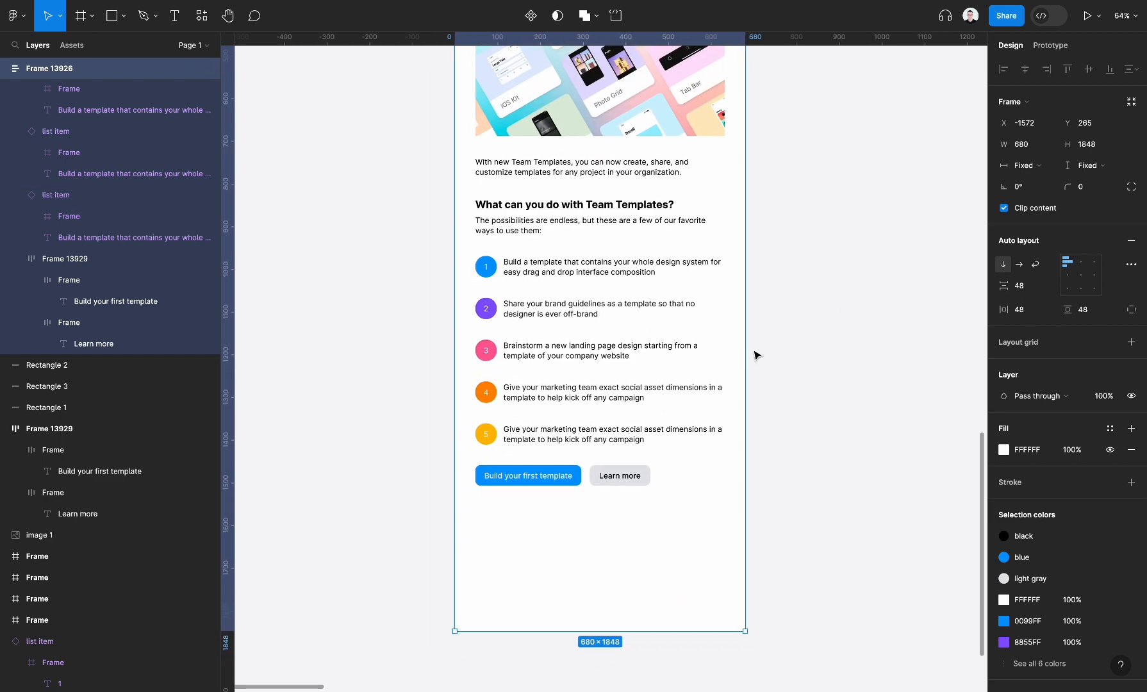
Inspect the pasted button row, then select the "What can you do" group with the five list items to review their spacing
{"action": "left_click", "coordinate": [546, 474]}
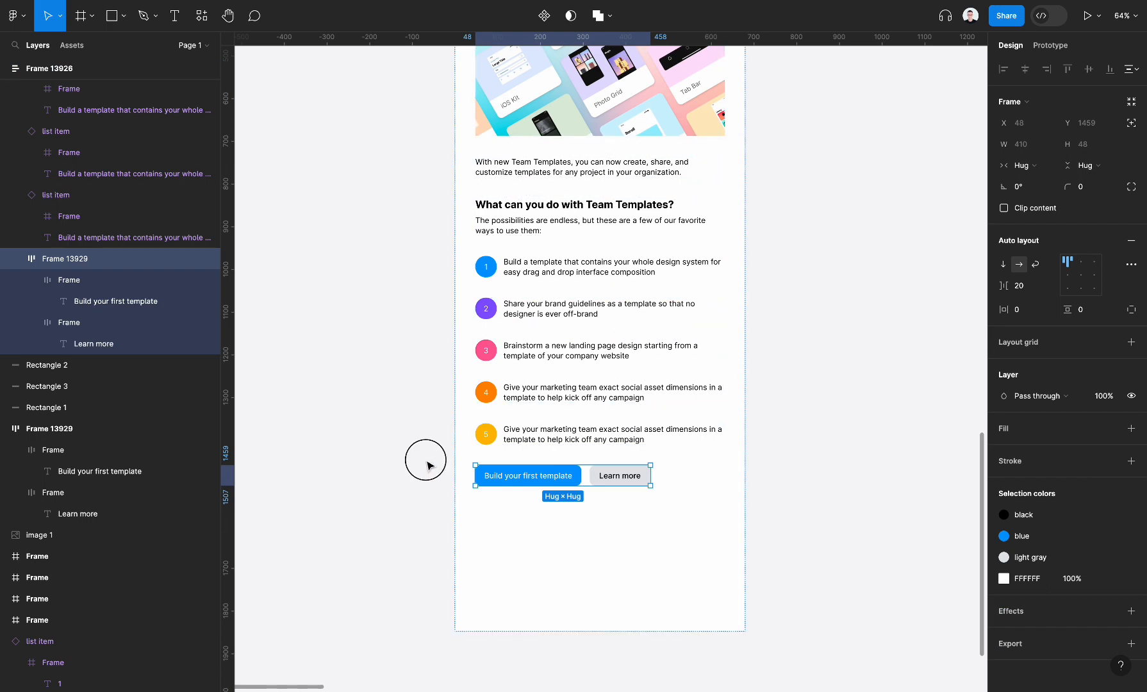
{"action": "left_click_drag", "start_coordinate": [426, 462], "coordinate": [538, 232]}
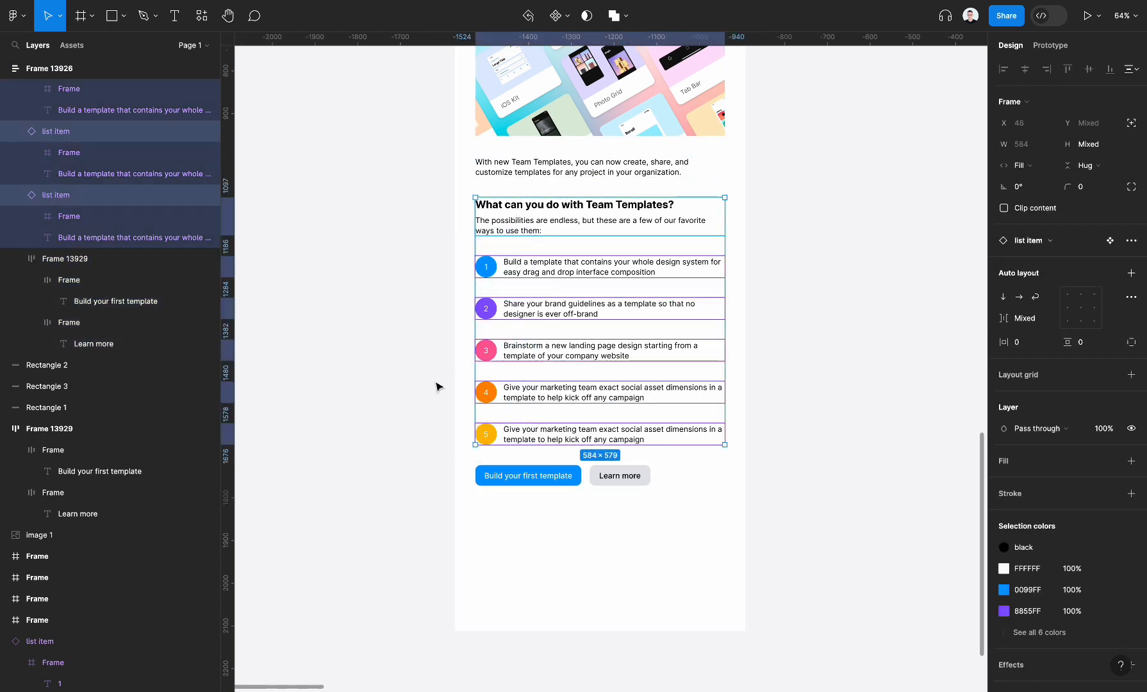
{"action": "scroll", "coordinate": [436, 386], "scroll_direction": "up", "scroll_amount": 2}
{"action": "scroll", "coordinate": [436, 386], "scroll_direction": "down", "scroll_amount": 3}
{"action": "scroll", "coordinate": [412, 517], "scroll_direction": "up", "scroll_amount": 3}
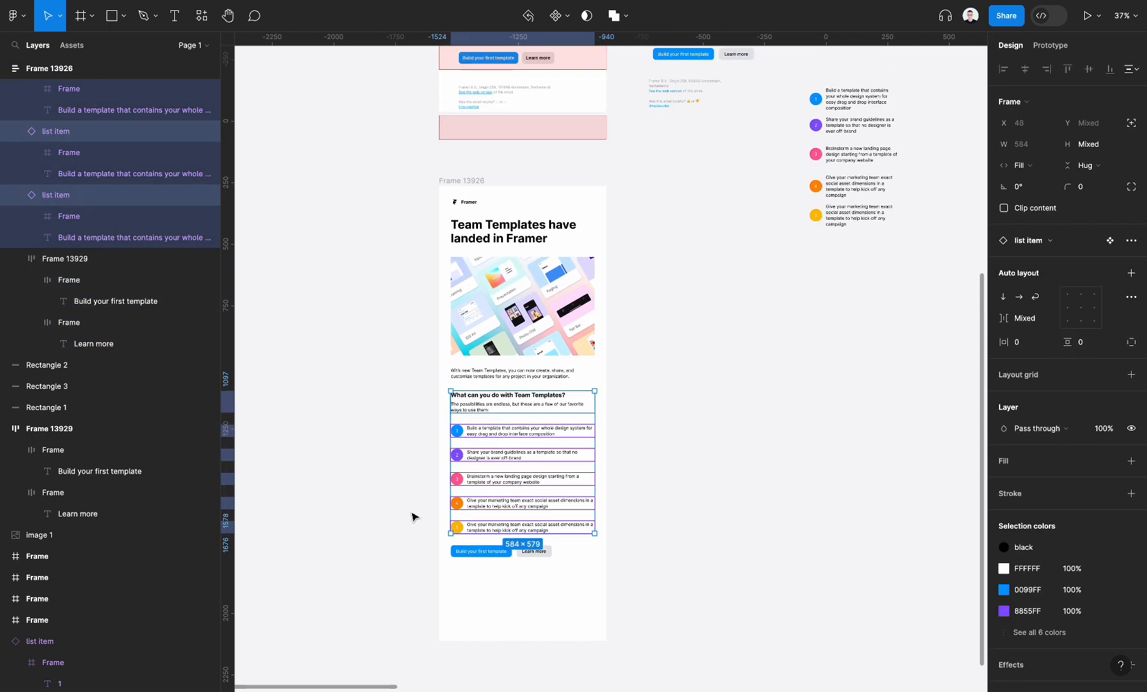
{"action": "scroll", "coordinate": [412, 516], "scroll_direction": "up", "scroll_amount": 1}
{"action": "scroll", "coordinate": [412, 516], "scroll_direction": "up", "scroll_amount": 1}
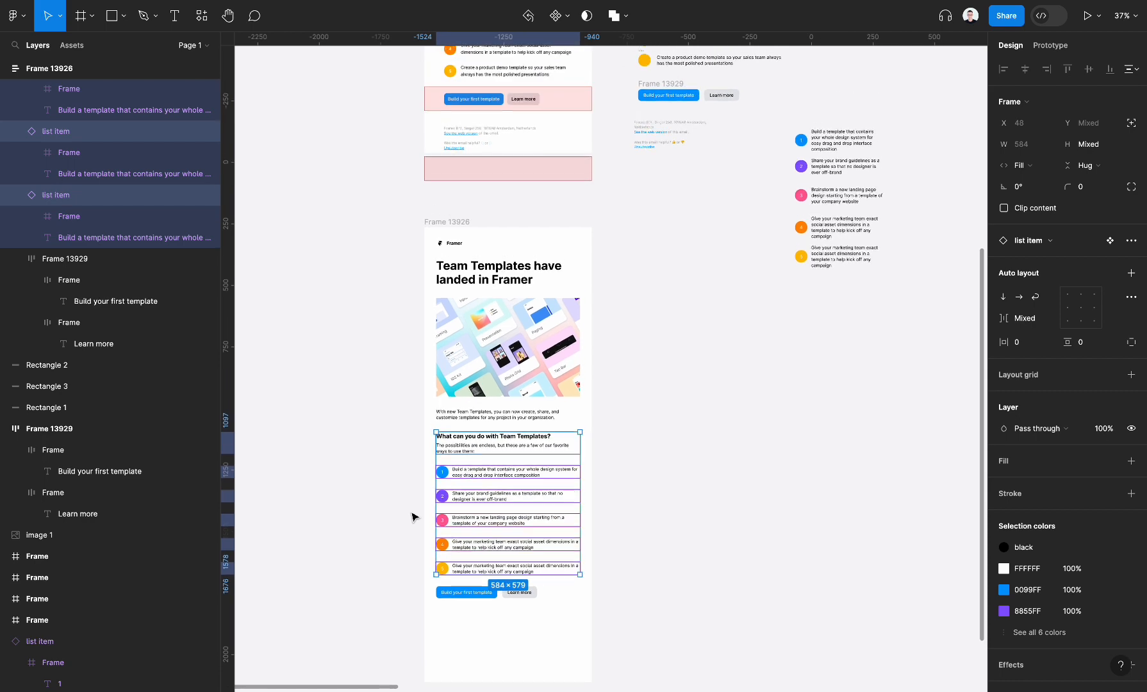
Widen the gray company address text in the loose footer copy to 470 so it fits on one line
{"action": "left_click", "coordinate": [460, 218]}
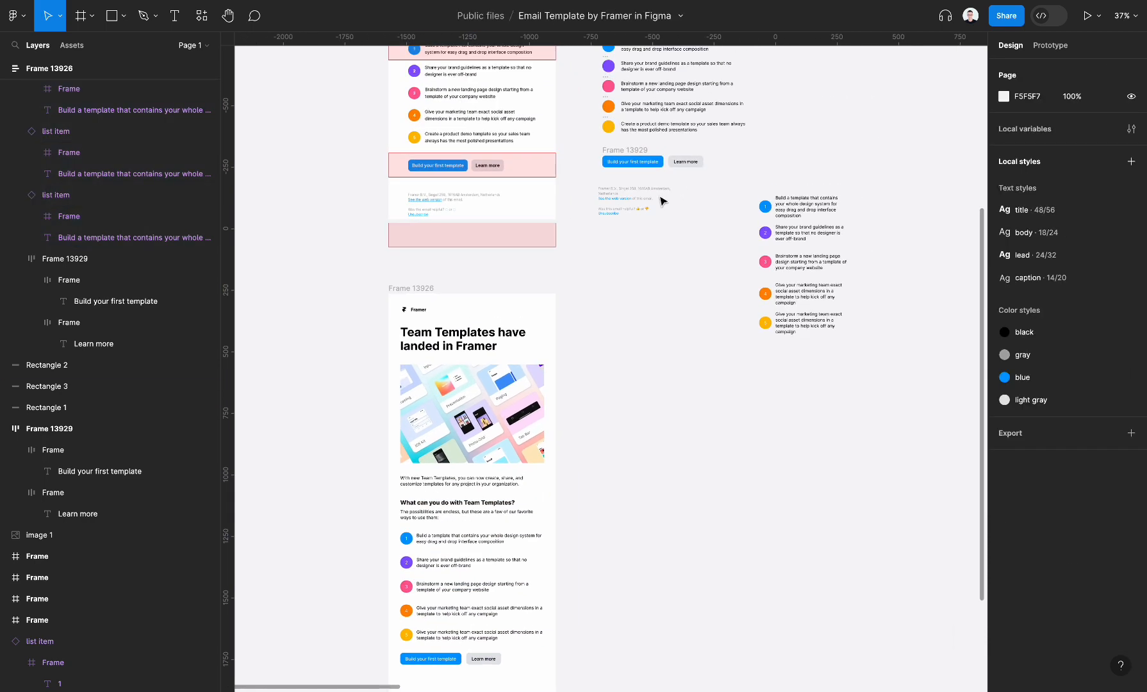
{"action": "scroll", "coordinate": [654, 202], "scroll_direction": "up", "scroll_amount": 5}
{"action": "scroll", "coordinate": [649, 208], "scroll_direction": "left", "scroll_amount": 4}
{"action": "scroll", "coordinate": [648, 205], "scroll_direction": "up", "scroll_amount": 2}
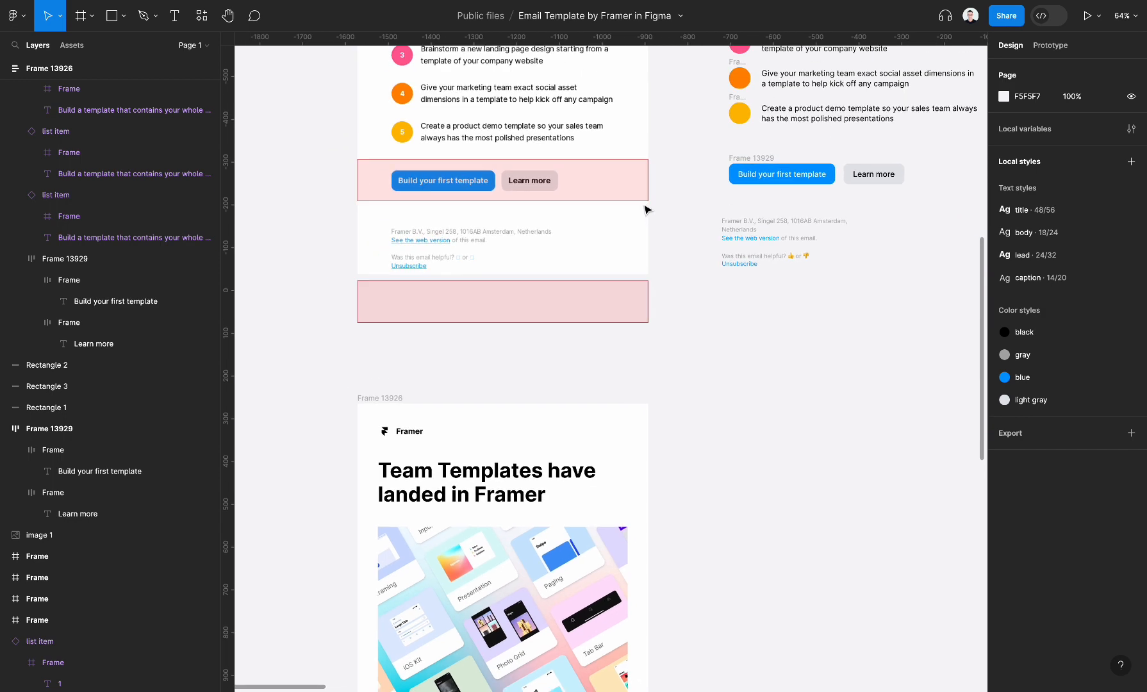
{"action": "scroll", "coordinate": [450, 246], "scroll_direction": "up", "scroll_amount": 4}
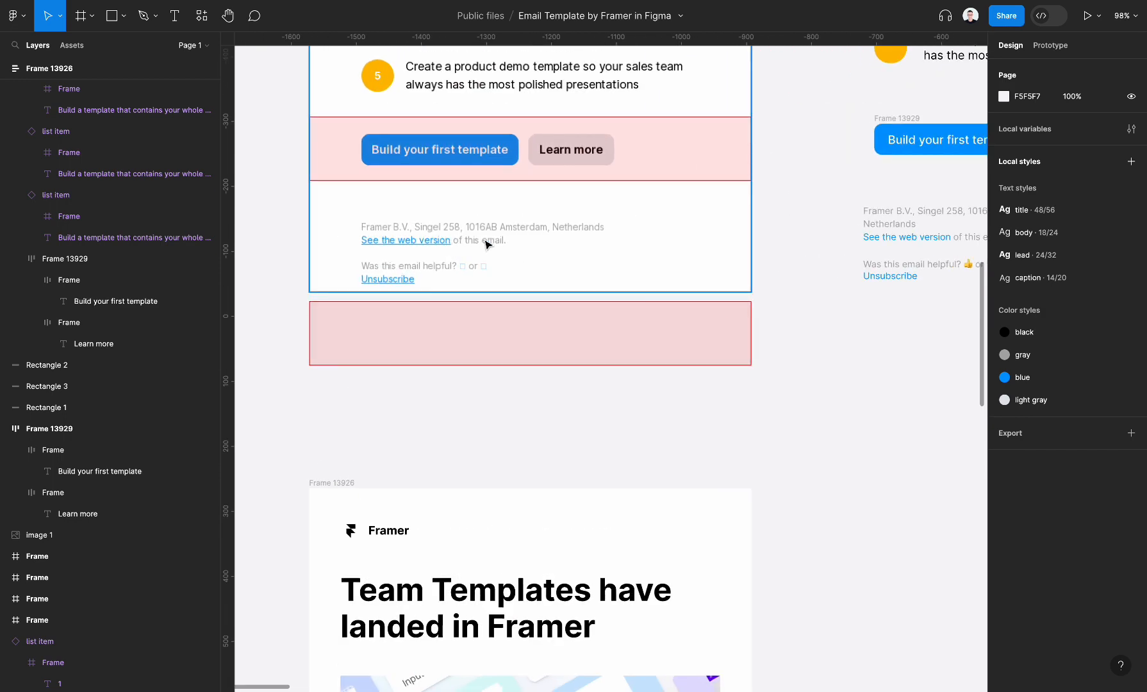
{"action": "scroll", "coordinate": [512, 245], "scroll_direction": "right", "scroll_amount": 4}
{"action": "scroll", "coordinate": [512, 245], "scroll_direction": "up", "scroll_amount": 1}
{"action": "left_click", "coordinate": [820, 281]}
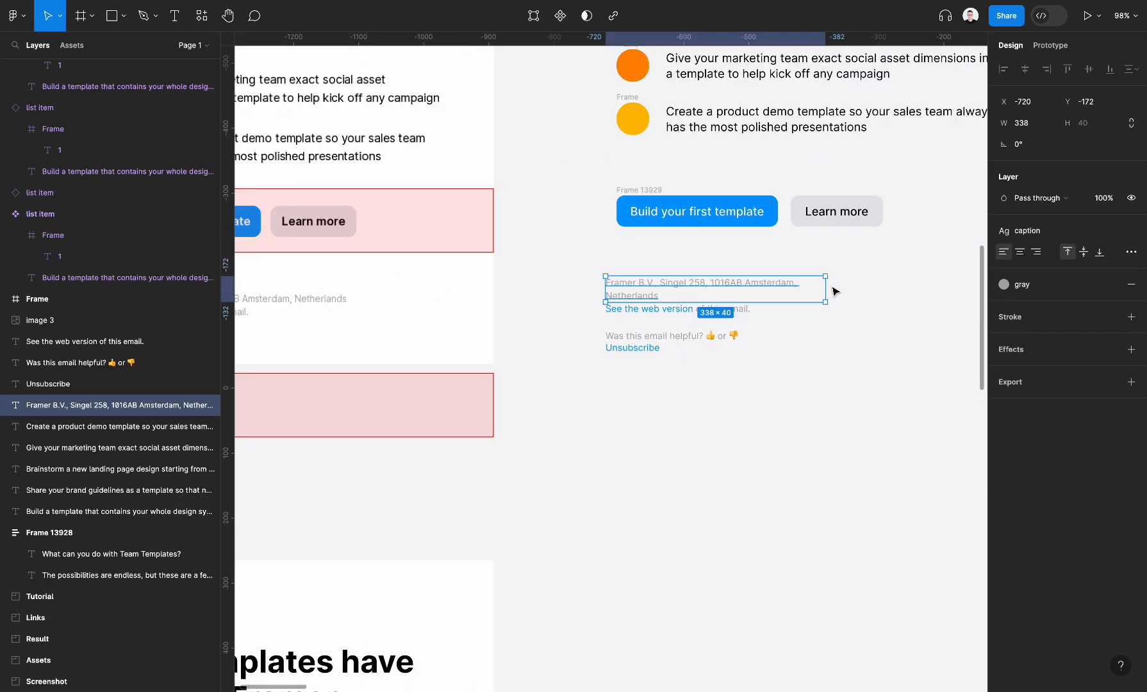
{"action": "left_click", "coordinate": [834, 292]}
{"action": "left_click", "coordinate": [812, 293]}
{"action": "left_click_drag", "start_coordinate": [820, 288], "coordinate": [911, 289]}
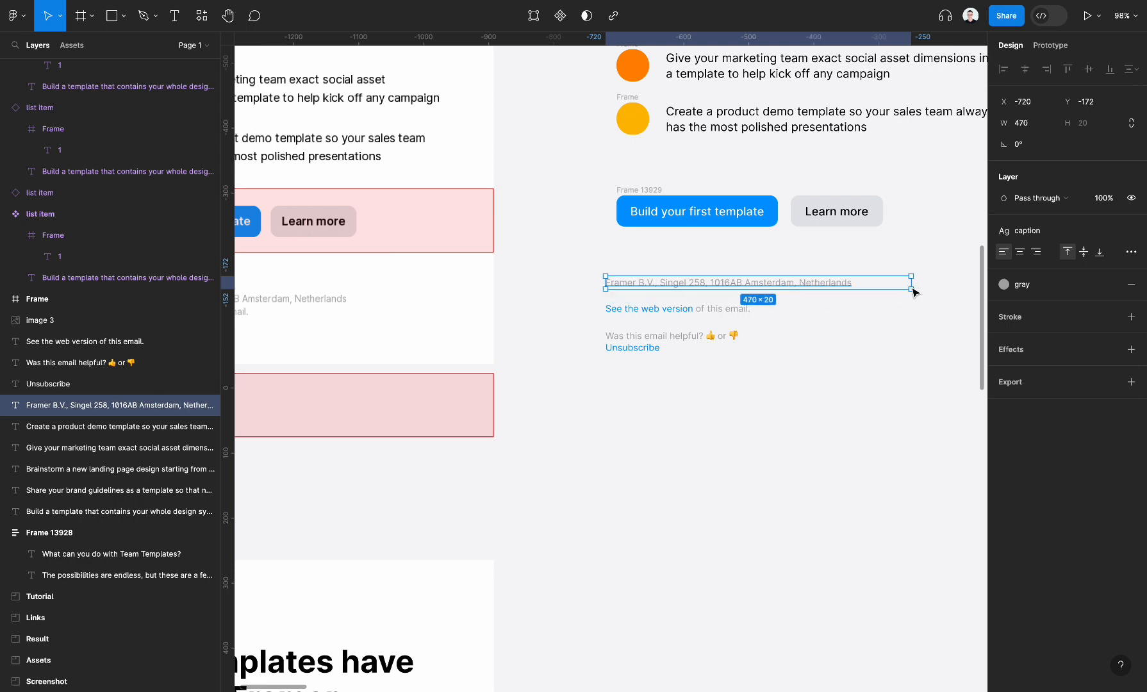
{"action": "scroll", "coordinate": [645, 366], "scroll_direction": "left", "scroll_amount": 4}
{"action": "scroll", "coordinate": [645, 366], "scroll_direction": "down", "scroll_amount": 1}
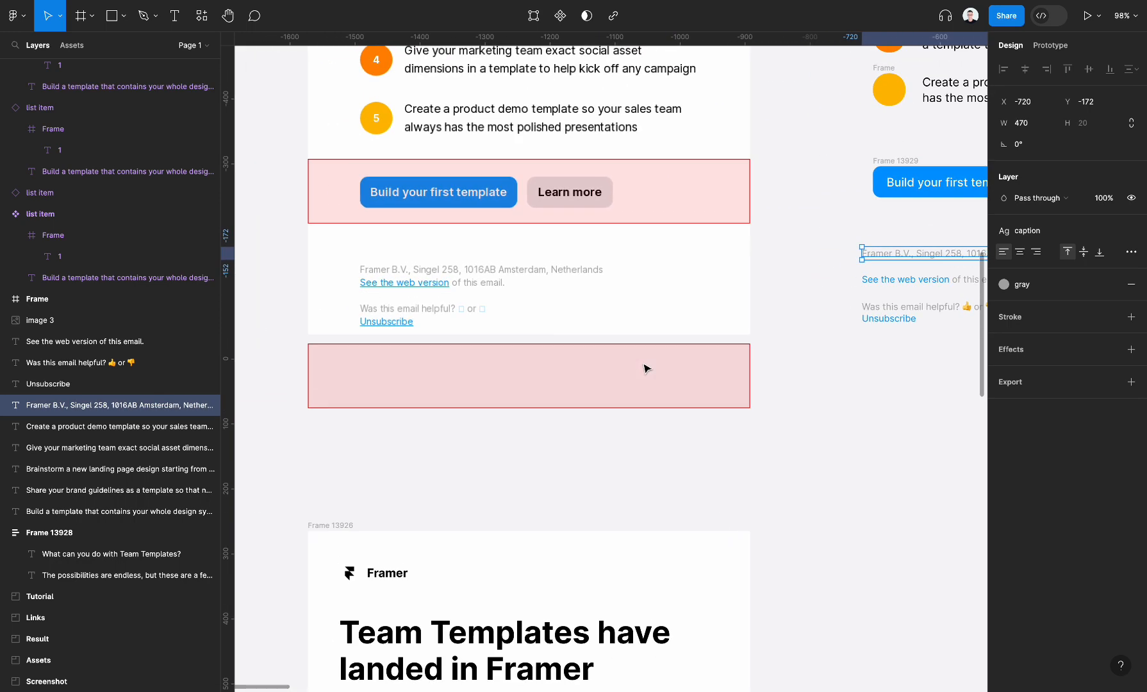
{"action": "scroll", "coordinate": [645, 368], "scroll_direction": "right", "scroll_amount": 4}
{"action": "scroll", "coordinate": [728, 369], "scroll_direction": "up", "scroll_amount": 5}
{"action": "left_click", "coordinate": [724, 382]}
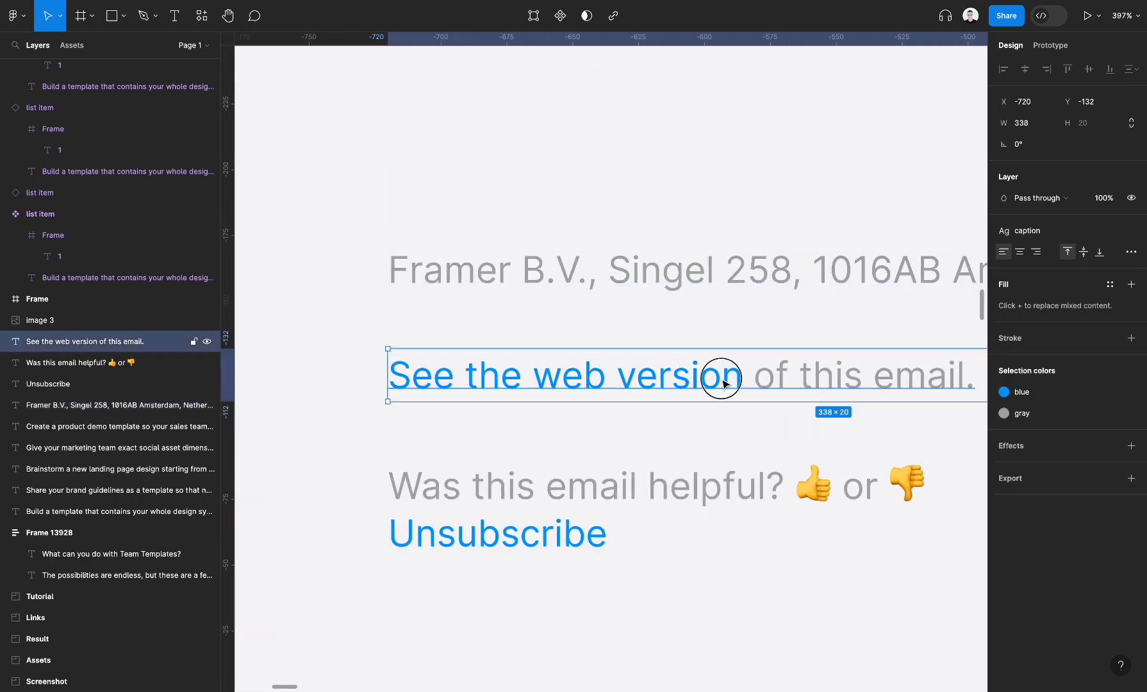
{"action": "double_click", "coordinate": [722, 383]}
{"action": "left_click_drag", "start_coordinate": [743, 382], "coordinate": [392, 383]}
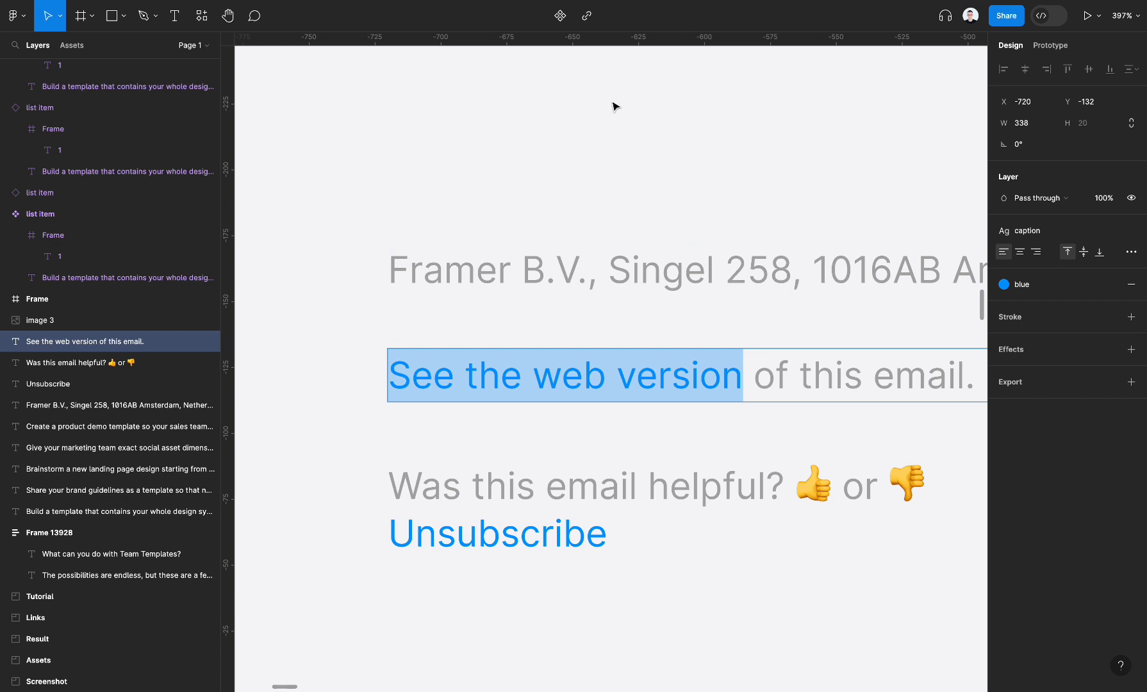
{"action": "left_click", "coordinate": [585, 21]}
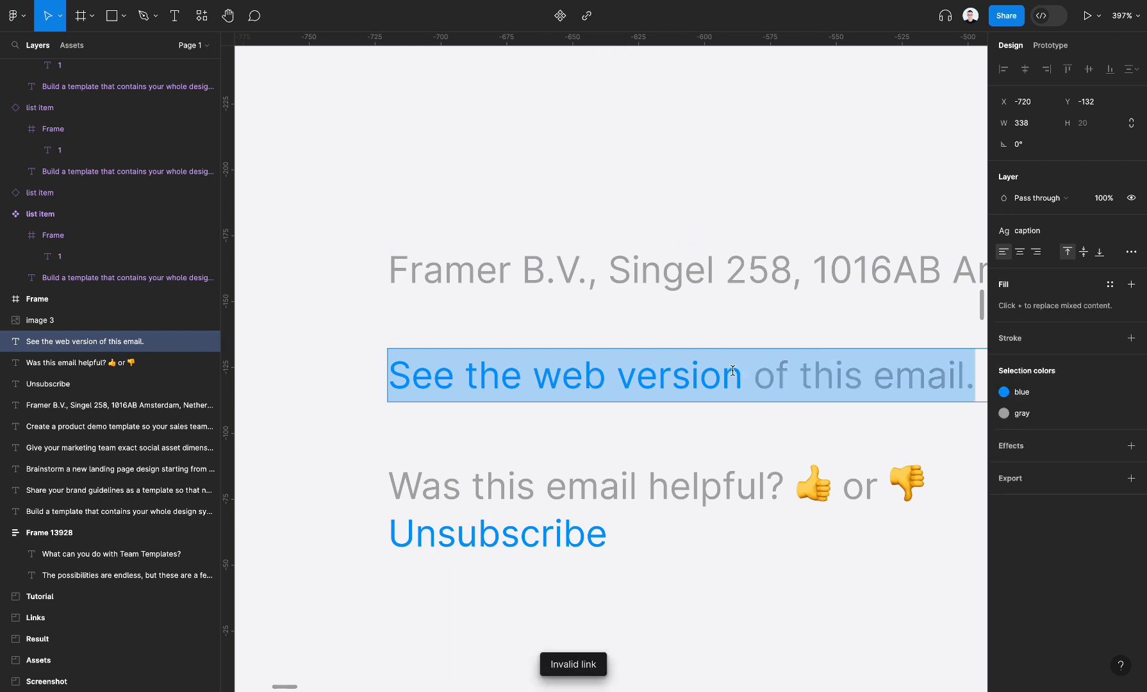
{"action": "left_click_drag", "start_coordinate": [741, 374], "coordinate": [380, 381]}
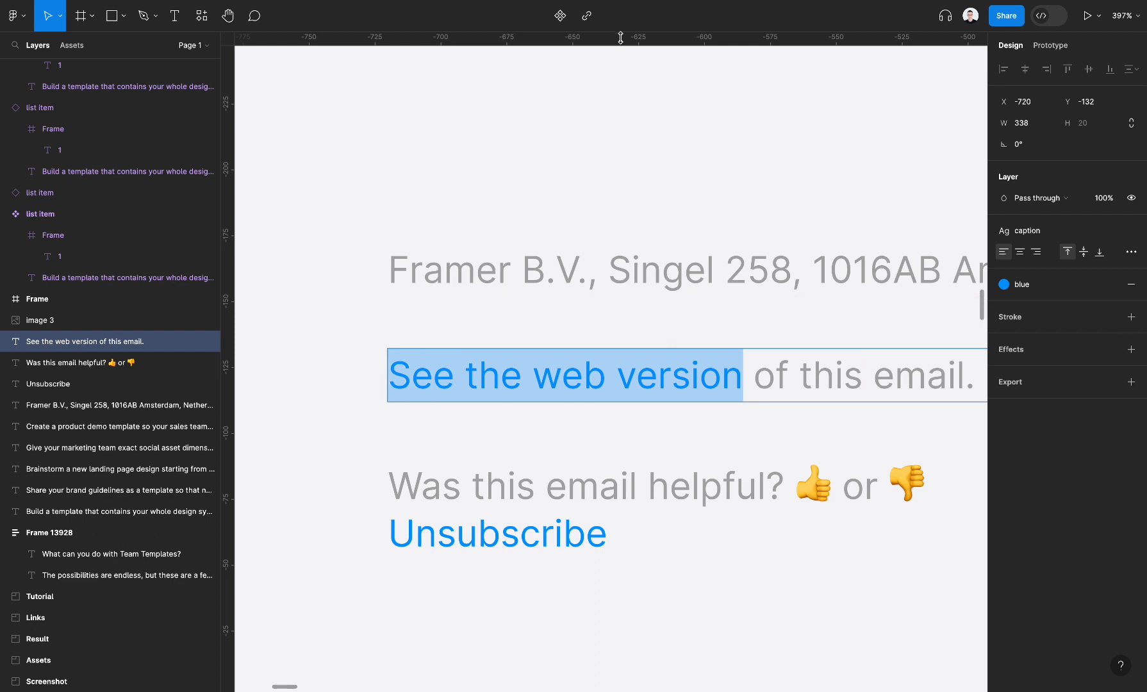
{"action": "left_click", "coordinate": [591, 26]}
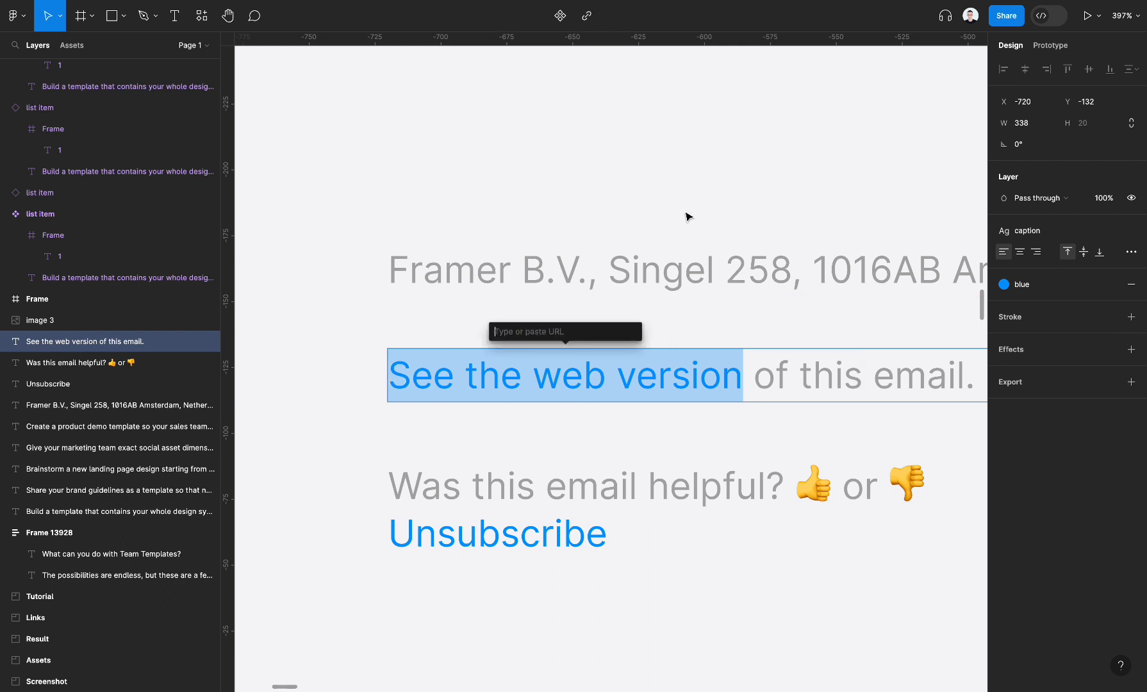
{"action": "type", "text": "https://figma.co"}
{"action": "key", "text": "Return"}
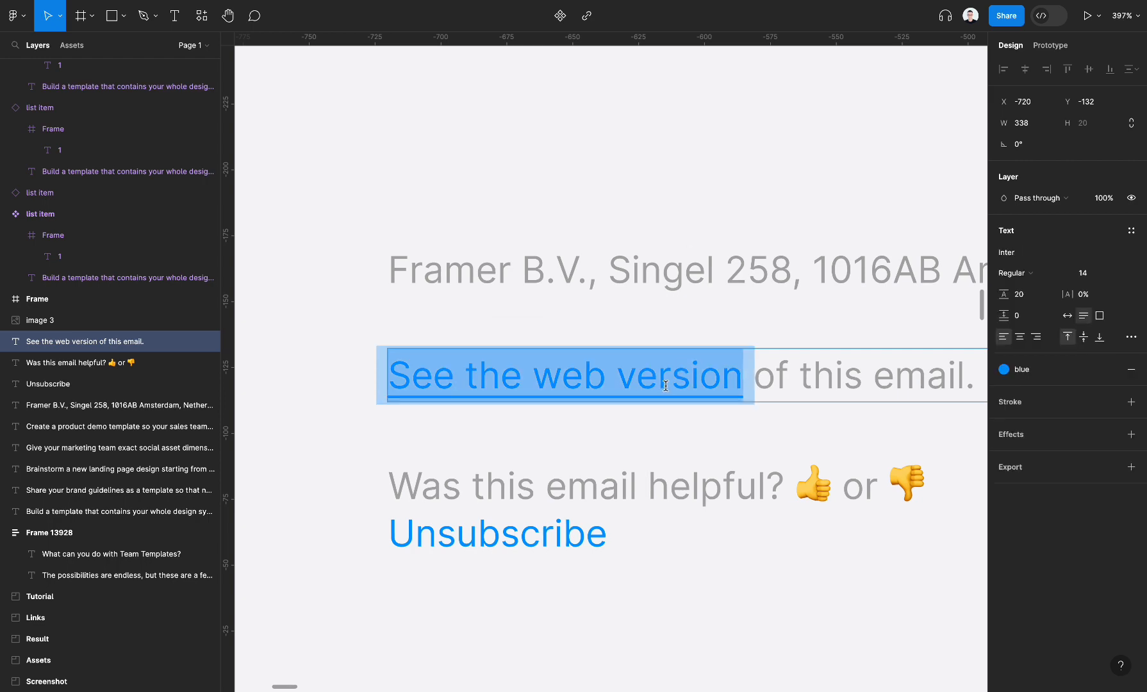
{"action": "key", "text": "Escape"}
Copy the four loose footer text lines and paste them into the white email frame below the button row
{"action": "scroll", "coordinate": [615, 162], "scroll_direction": "down", "scroll_amount": 5}
{"action": "scroll", "coordinate": [689, 303], "scroll_direction": "down", "scroll_amount": 5}
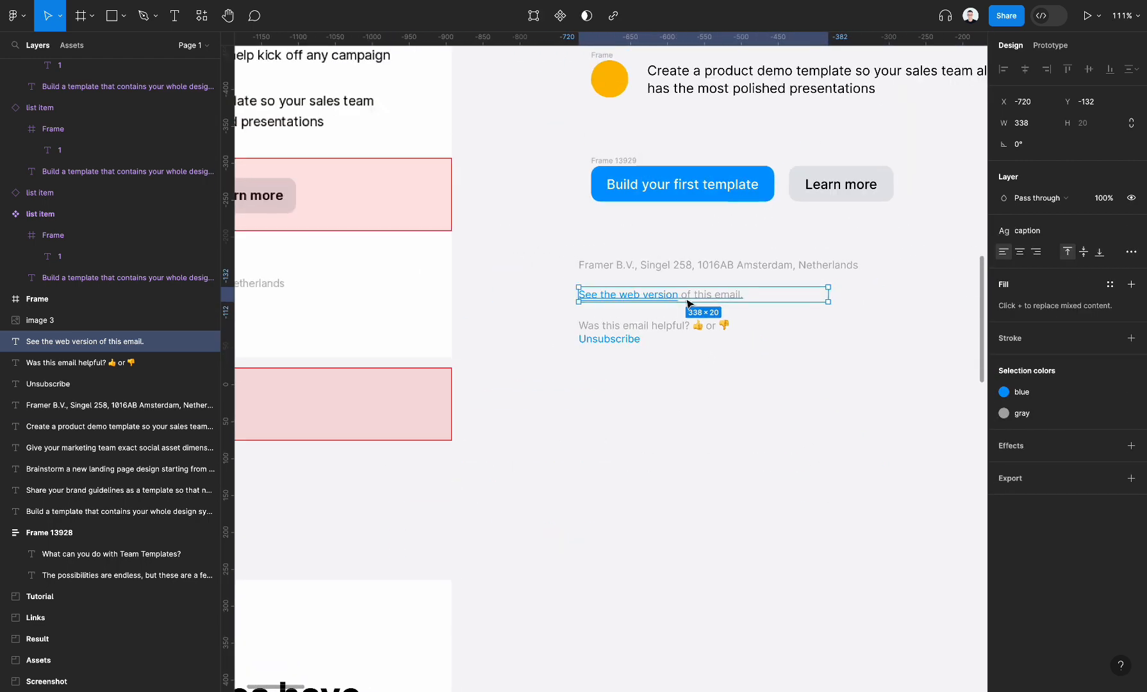
{"action": "scroll", "coordinate": [689, 303], "scroll_direction": "up", "scroll_amount": 3}
{"action": "left_click", "coordinate": [661, 321]}
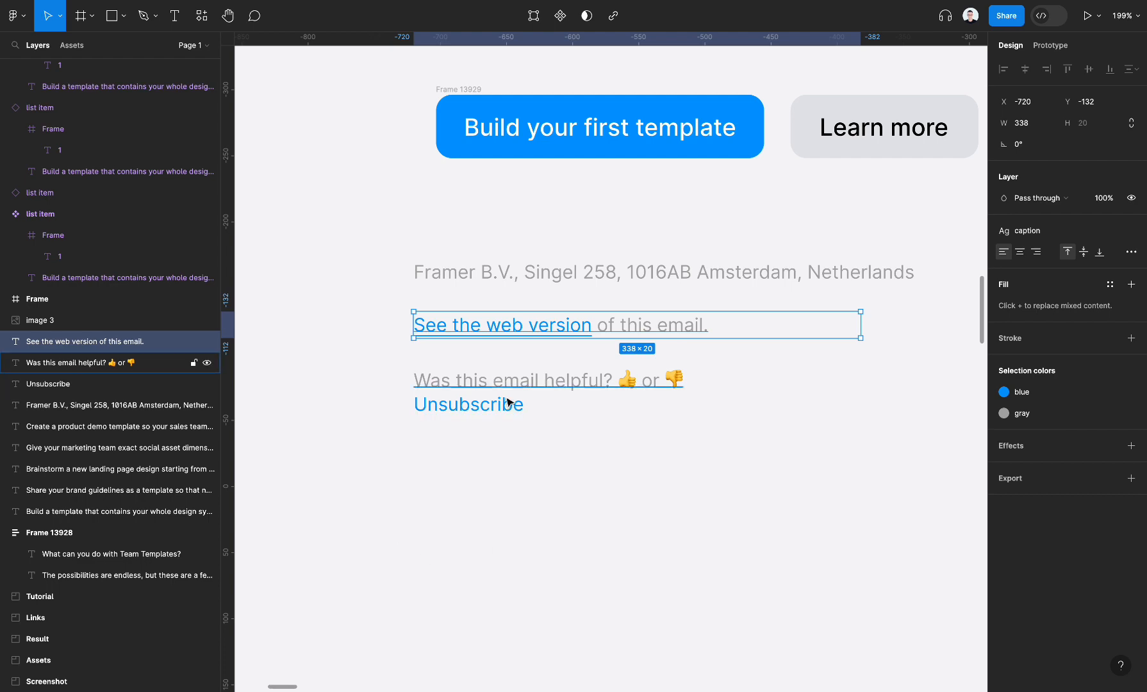
{"action": "scroll", "coordinate": [506, 401], "scroll_direction": "up", "scroll_amount": 2}
{"action": "left_click", "coordinate": [609, 371]}
{"action": "left_click", "coordinate": [481, 433]}
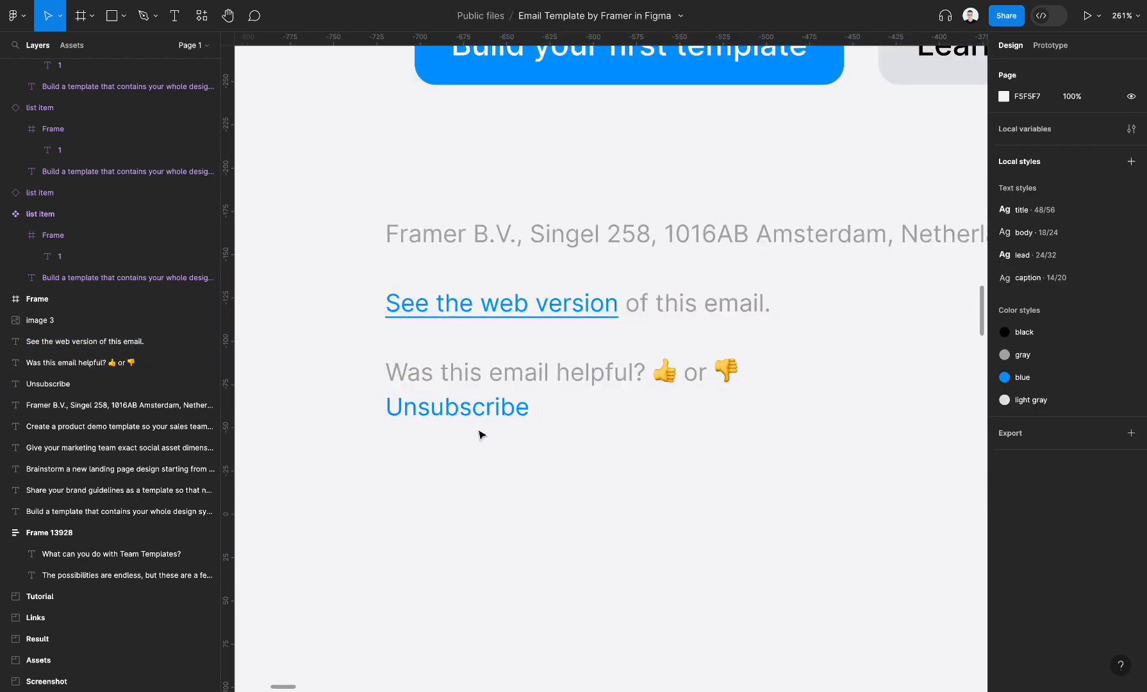
{"action": "left_click", "coordinate": [481, 435]}
{"action": "left_click_drag", "start_coordinate": [374, 494], "coordinate": [804, 248]}
{"action": "scroll", "coordinate": [702, 355], "scroll_direction": "down", "scroll_amount": 5}
{"action": "scroll", "coordinate": [701, 356], "scroll_direction": "down", "scroll_amount": 6}
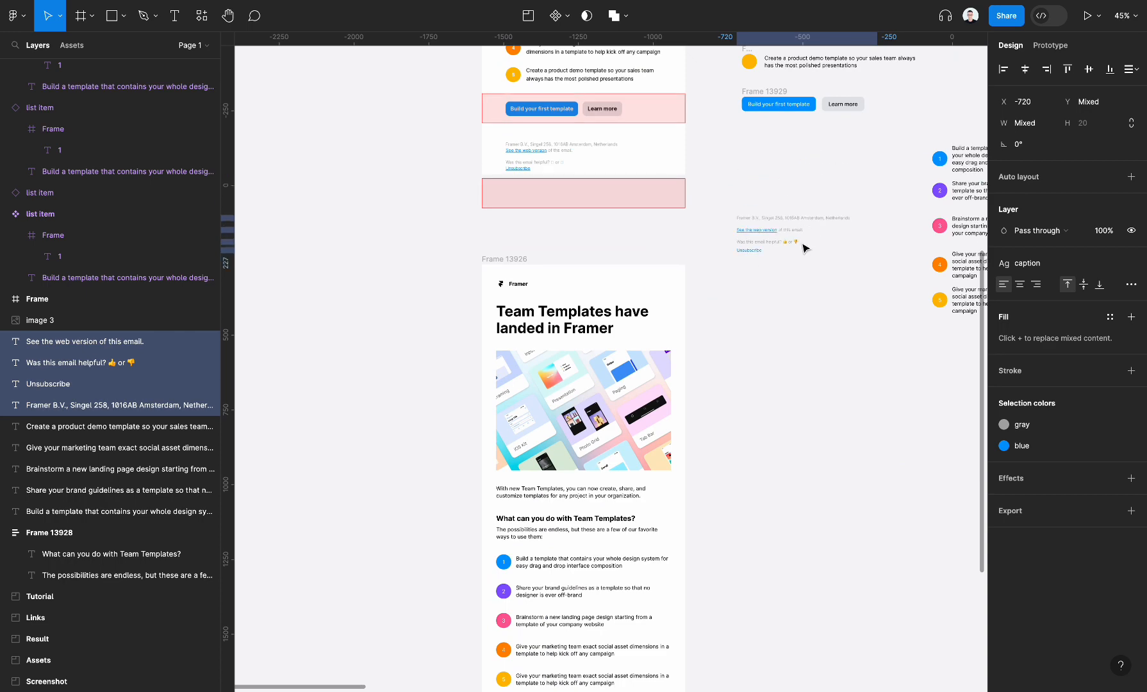
{"action": "scroll", "coordinate": [805, 248], "scroll_direction": "down", "scroll_amount": 3}
{"action": "scroll", "coordinate": [804, 248], "scroll_direction": "left", "scroll_amount": 1}
{"action": "left_click", "coordinate": [551, 97]}
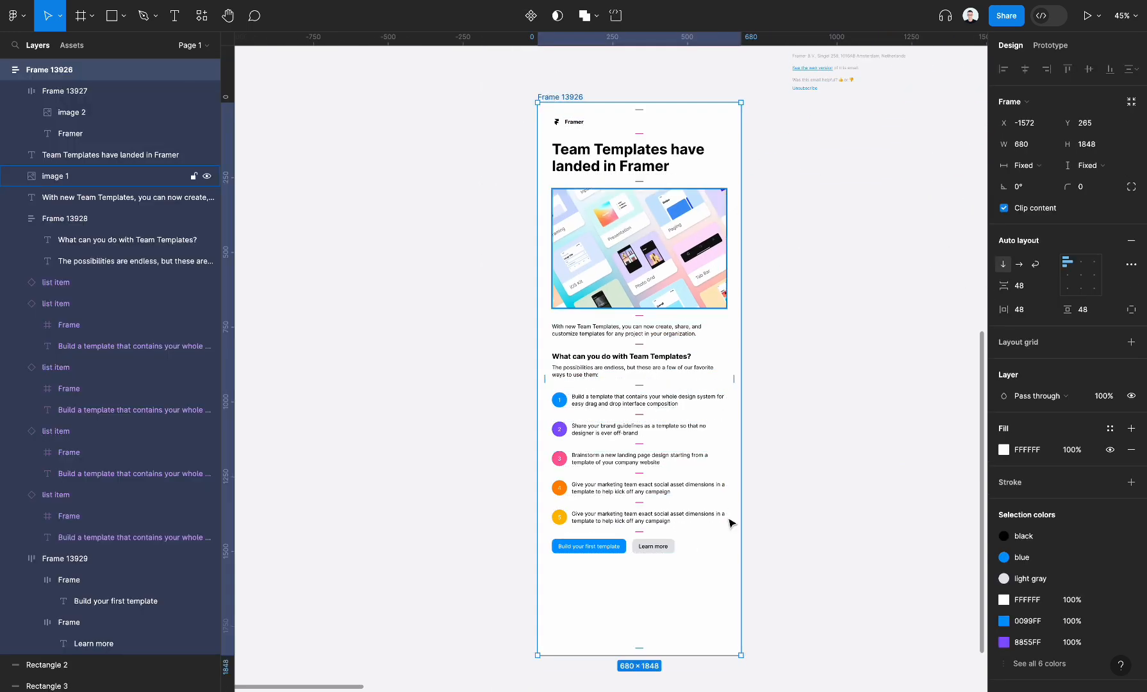
{"action": "key", "text": "ctrl+v"}
{"action": "left_click", "coordinate": [815, 515]}
{"action": "scroll", "coordinate": [815, 516], "scroll_direction": "down", "scroll_amount": 1}
{"action": "scroll", "coordinate": [815, 516], "scroll_direction": "right", "scroll_amount": 1}
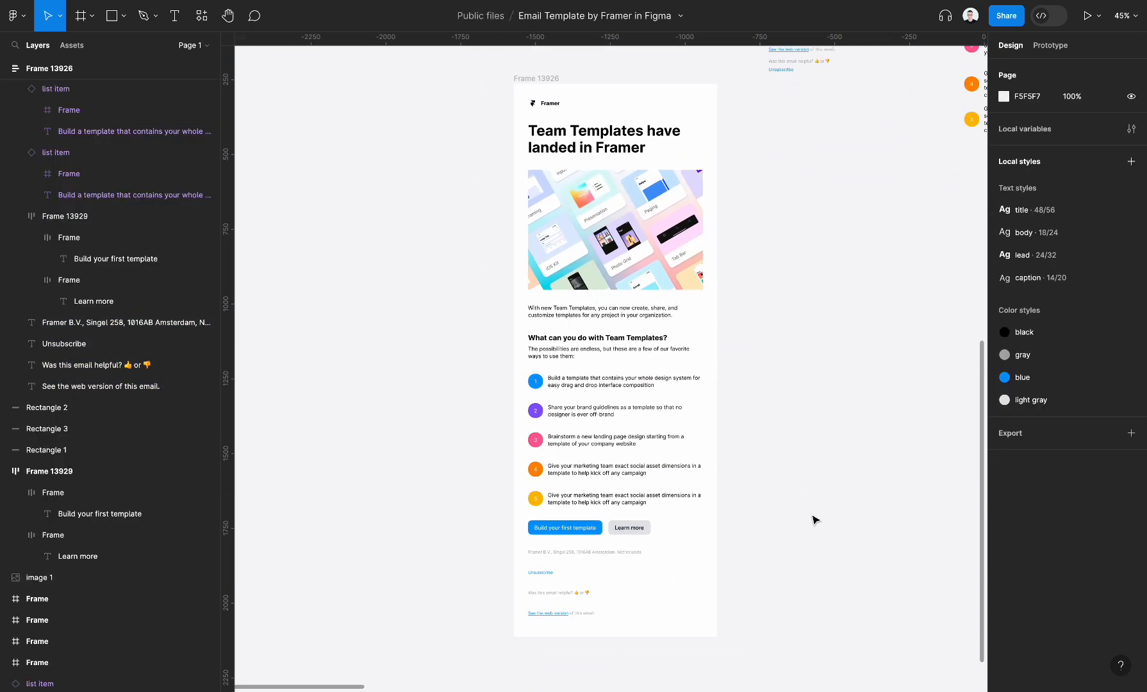
Move the white email frame beside the red-marked reference email, to X -2362 and Y -1659
{"action": "left_click", "coordinate": [516, 72]}
{"action": "scroll", "coordinate": [525, 81], "scroll_direction": "down", "scroll_amount": 4}
{"action": "scroll", "coordinate": [604, 198], "scroll_direction": "up", "scroll_amount": 3}
{"action": "scroll", "coordinate": [605, 197], "scroll_direction": "left", "scroll_amount": 1}
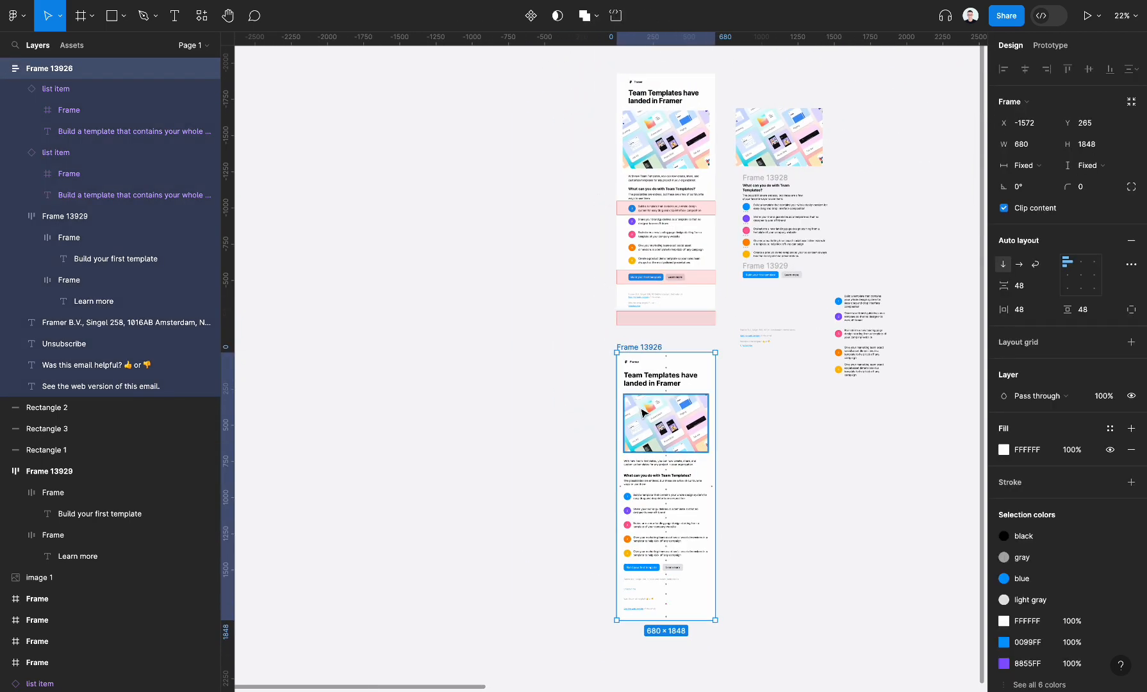
{"action": "scroll", "coordinate": [642, 413], "scroll_direction": "up", "scroll_amount": 3}
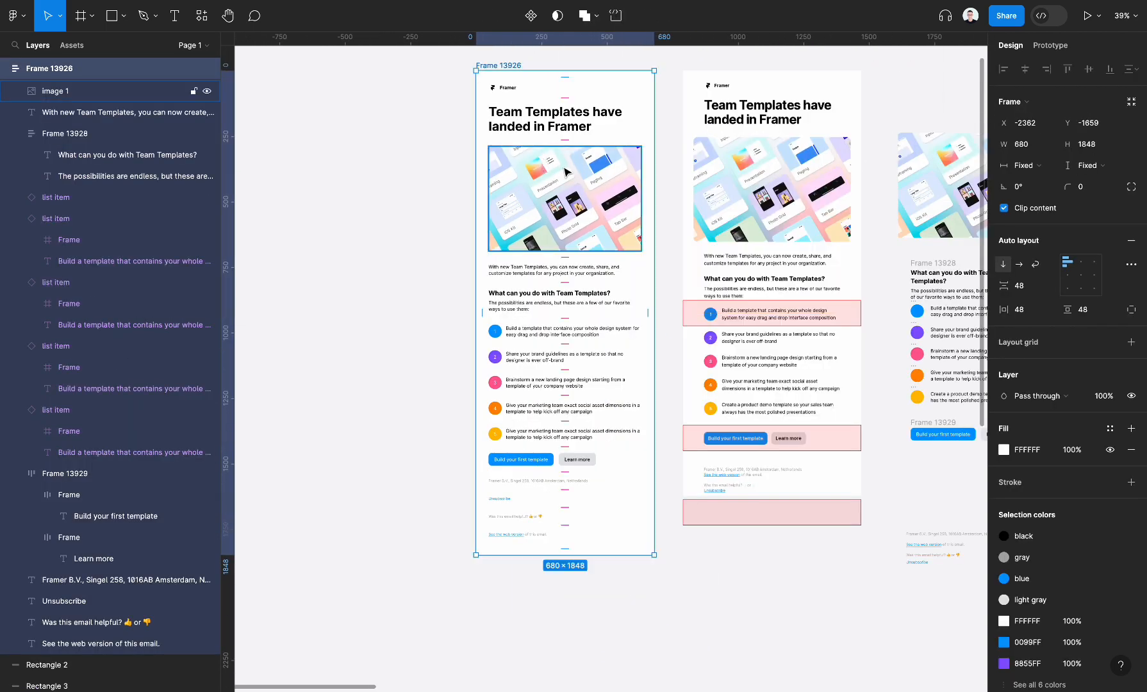
Compare the spacing and content of the rebuilt email frame with the red-marked reference email beside it
{"action": "scroll", "coordinate": [620, 289], "scroll_direction": "up", "scroll_amount": 2}
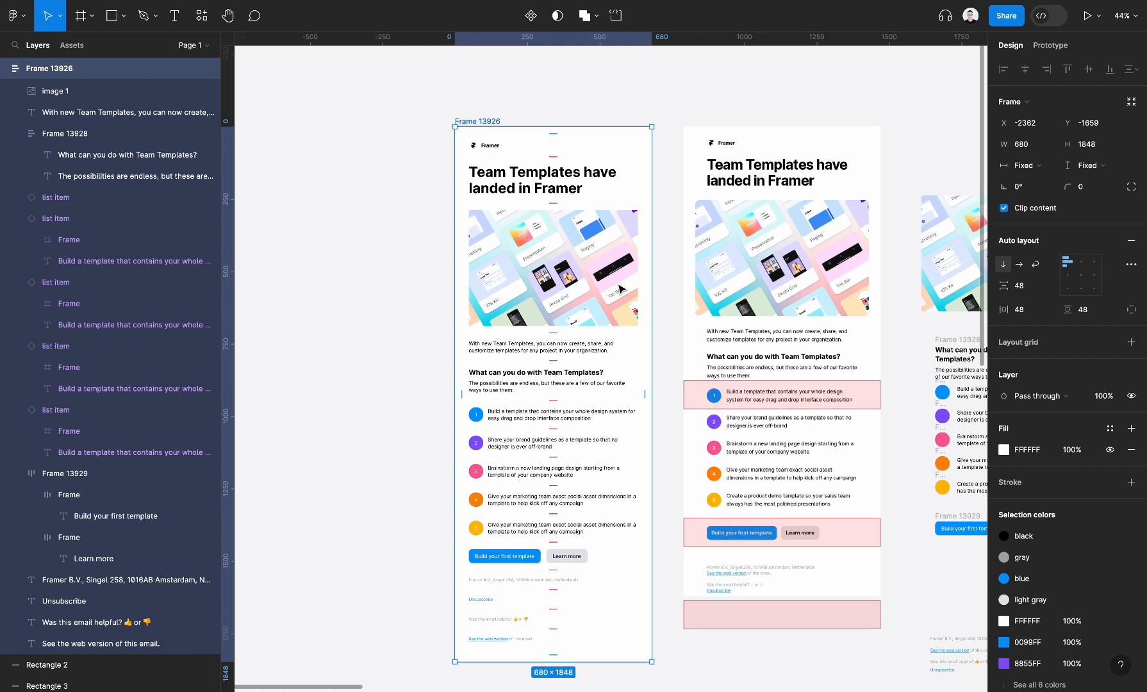
{"action": "scroll", "coordinate": [619, 288], "scroll_direction": "down", "scroll_amount": 3}
{"action": "scroll", "coordinate": [619, 288], "scroll_direction": "left", "scroll_amount": 1}
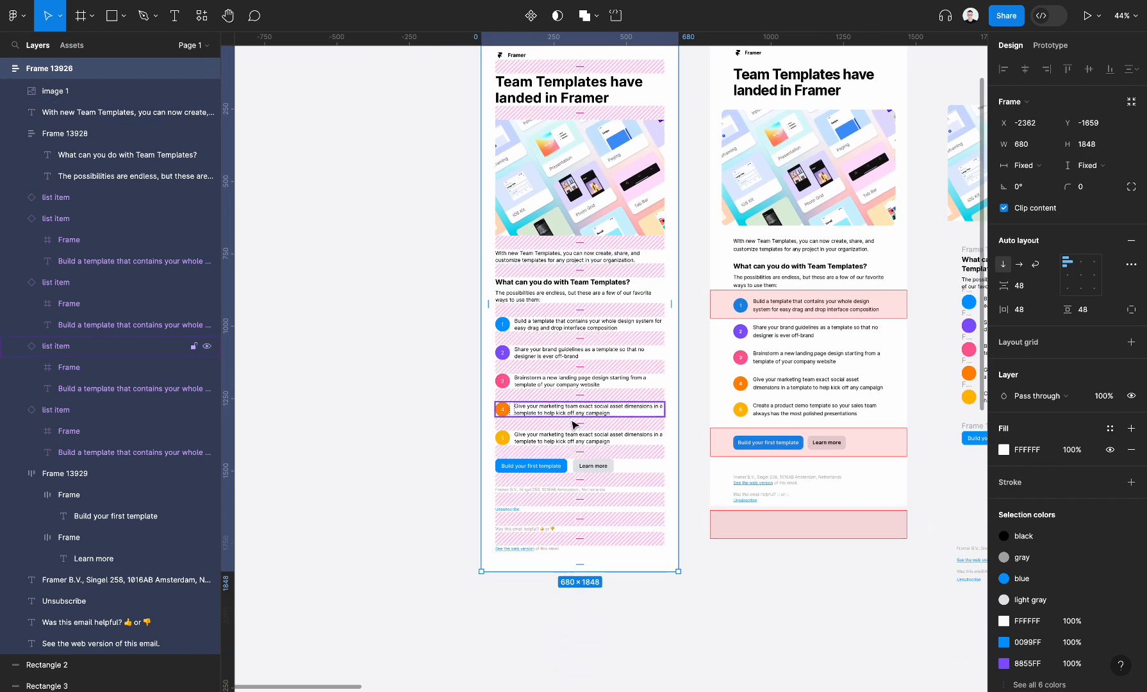
{"action": "scroll", "coordinate": [705, 292], "scroll_direction": "right", "scroll_amount": 2}
{"action": "scroll", "coordinate": [705, 293], "scroll_direction": "up", "scroll_amount": 1}
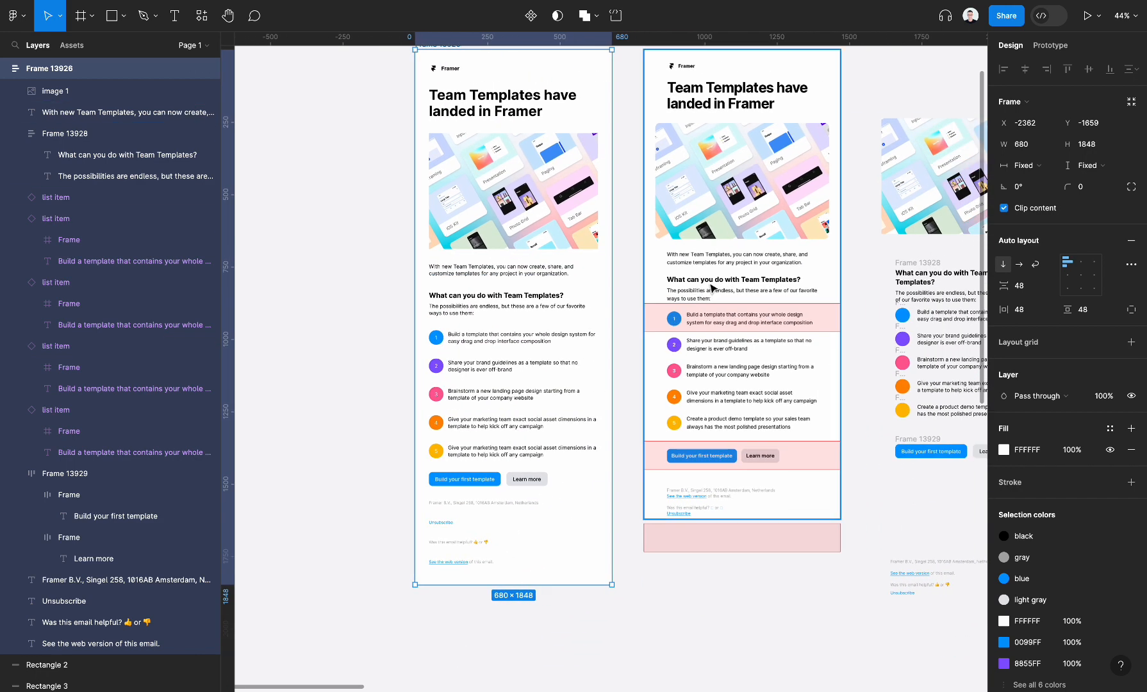
{"action": "scroll", "coordinate": [704, 295], "scroll_direction": "up", "scroll_amount": 2}
{"action": "scroll", "coordinate": [705, 295], "scroll_direction": "left", "scroll_amount": 2}
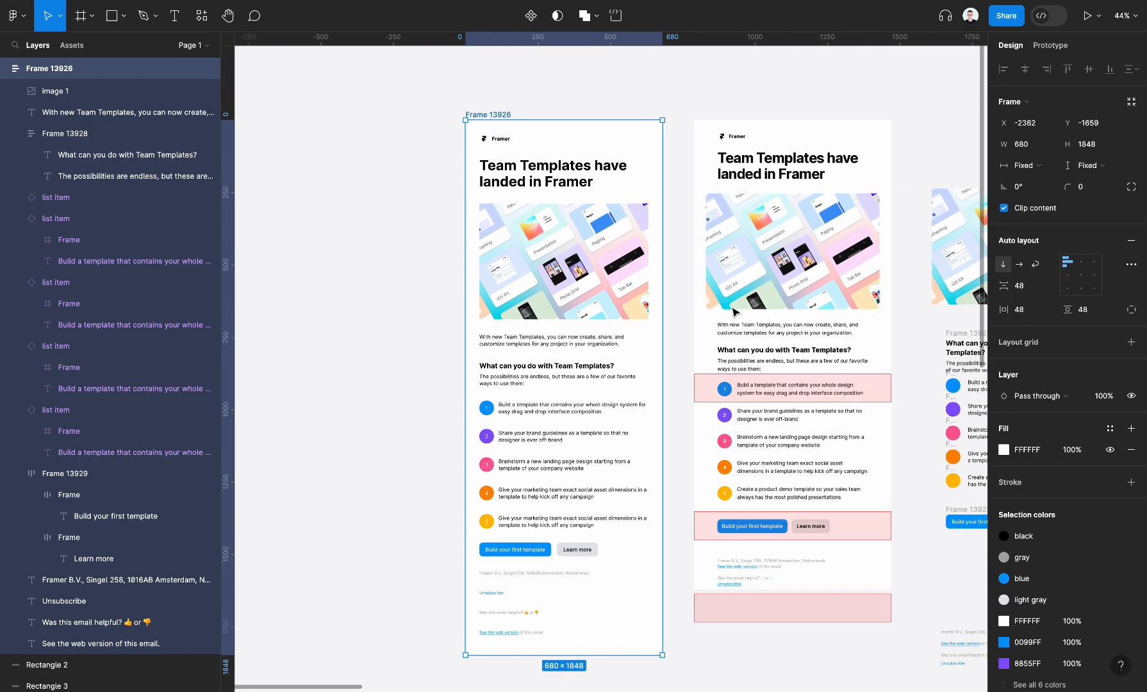
{"action": "scroll", "coordinate": [735, 312], "scroll_direction": "down", "scroll_amount": 5}
{"action": "scroll", "coordinate": [575, 378], "scroll_direction": "up", "scroll_amount": 2}
Set the width of all four footer text lines in the email frame to Fill container
{"action": "left_click", "coordinate": [574, 378]}
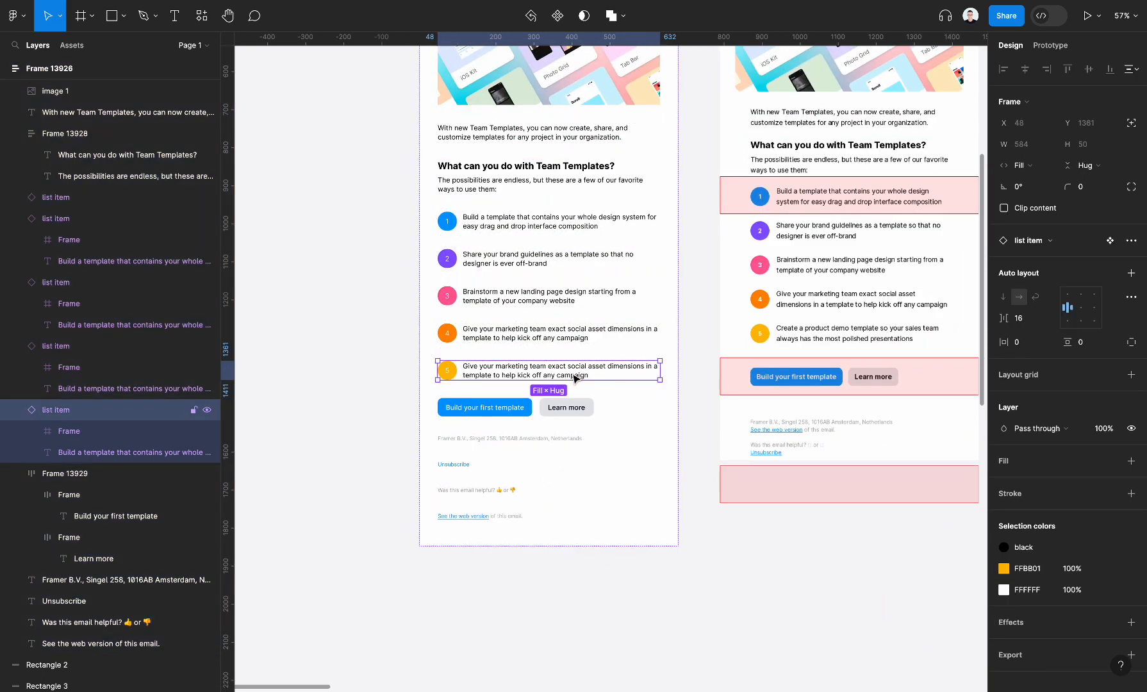
{"action": "left_click", "coordinate": [525, 438]}
{"action": "scroll", "coordinate": [527, 438], "scroll_direction": "up", "scroll_amount": 3}
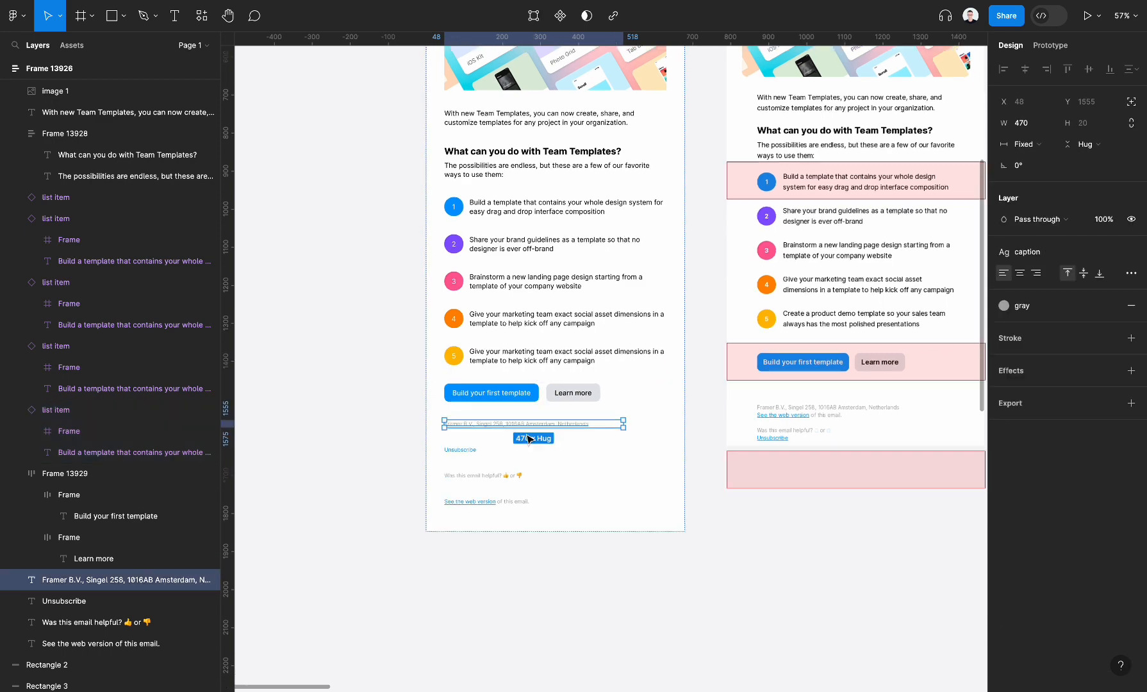
{"action": "scroll", "coordinate": [527, 439], "scroll_direction": "up", "scroll_amount": 1}
{"action": "scroll", "coordinate": [527, 438], "scroll_direction": "right", "scroll_amount": 1}
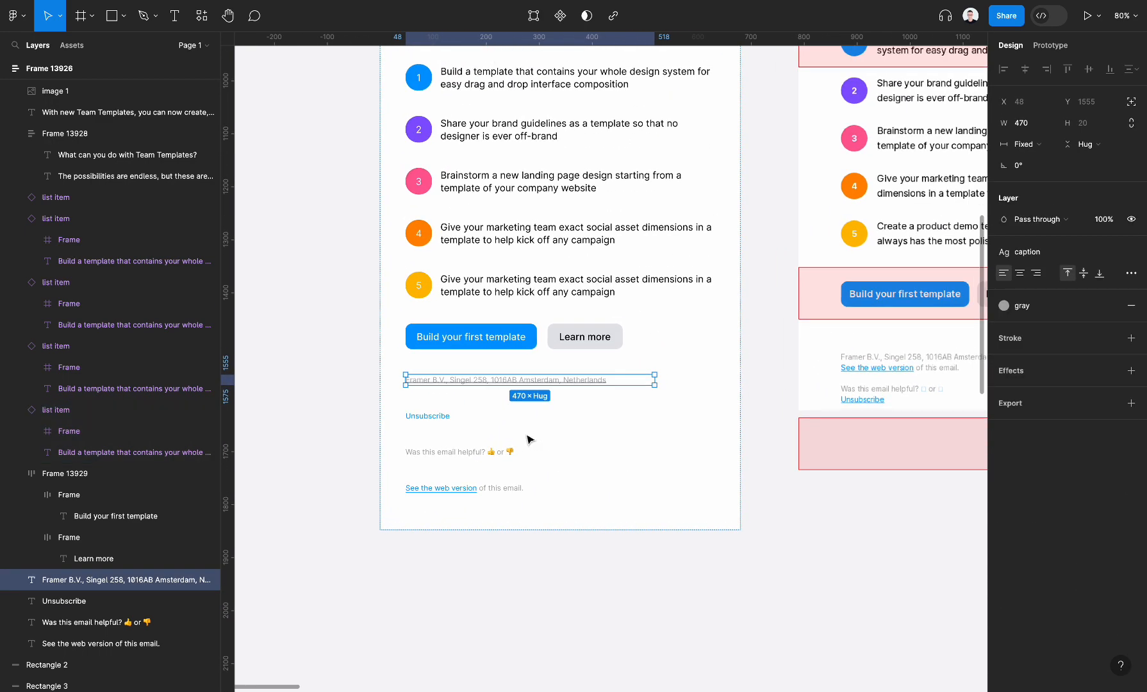
{"action": "left_click", "coordinate": [442, 418], "text": "shift"}
{"action": "left_click", "coordinate": [446, 452], "text": "shift"}
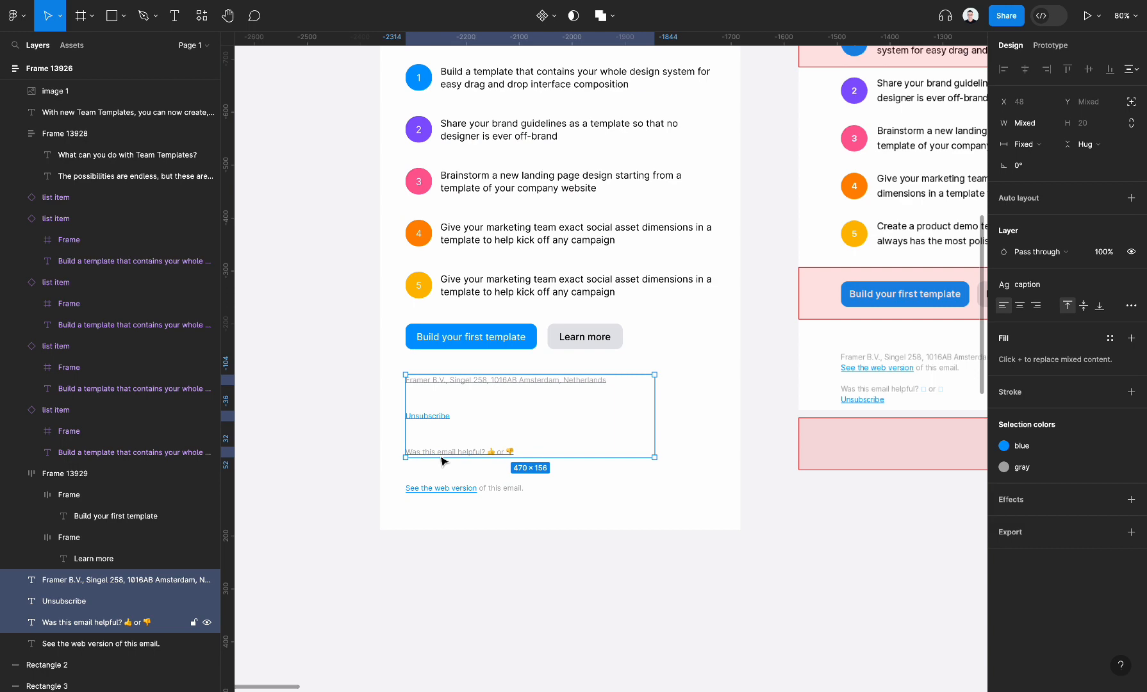
{"action": "left_click", "coordinate": [447, 491], "text": "shift"}
{"action": "left_click", "coordinate": [1027, 144]}
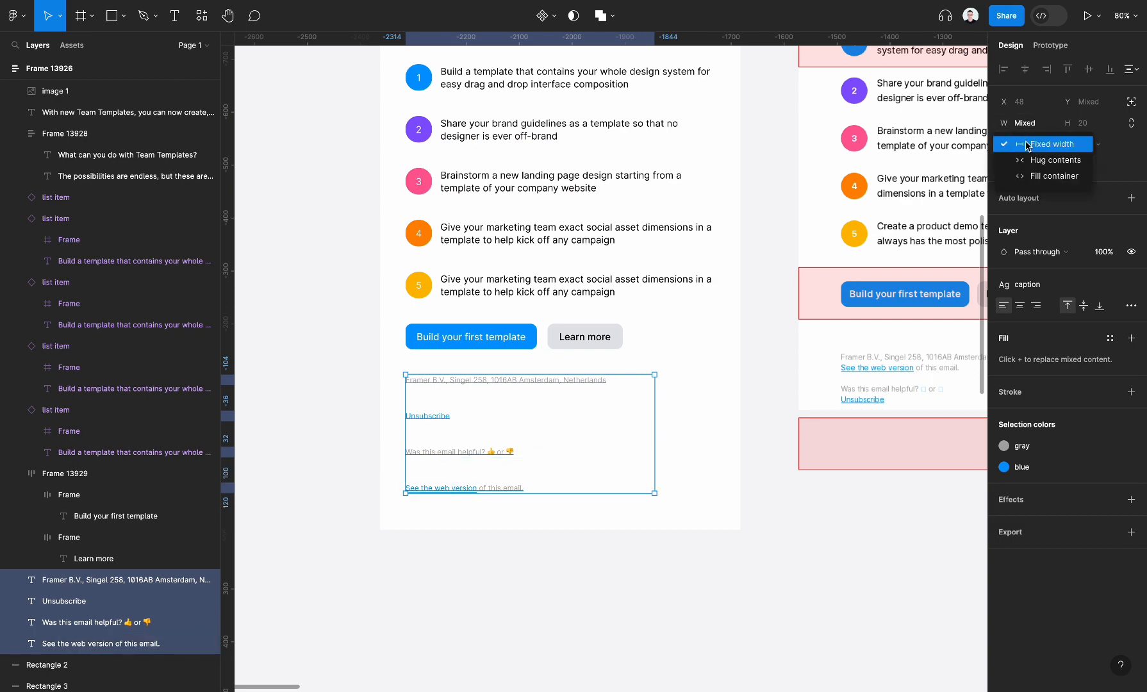
{"action": "left_click", "coordinate": [1036, 176]}
{"action": "key", "text": "Escape"}
Find and launch the Marka Email Generator plugin
{"action": "scroll", "coordinate": [748, 449], "scroll_direction": "up", "scroll_amount": 3}
{"action": "scroll", "coordinate": [748, 448], "scroll_direction": "left", "scroll_amount": 1}
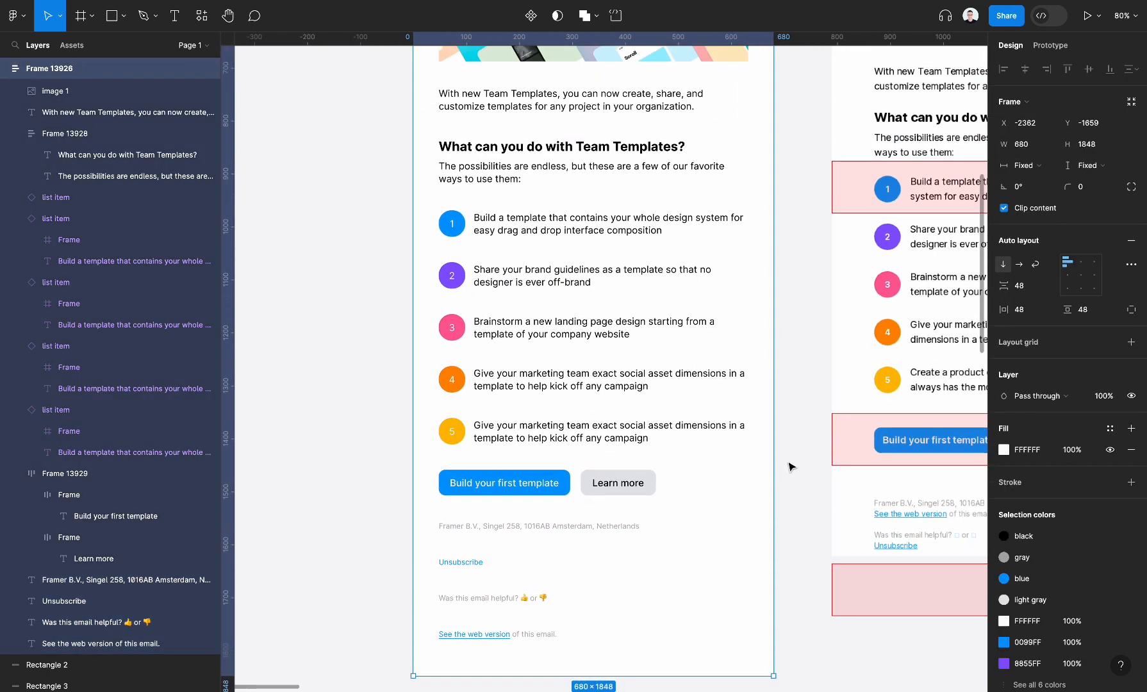
{"action": "left_click", "coordinate": [791, 466]}
{"action": "scroll", "coordinate": [791, 467], "scroll_direction": "down", "scroll_amount": 5}
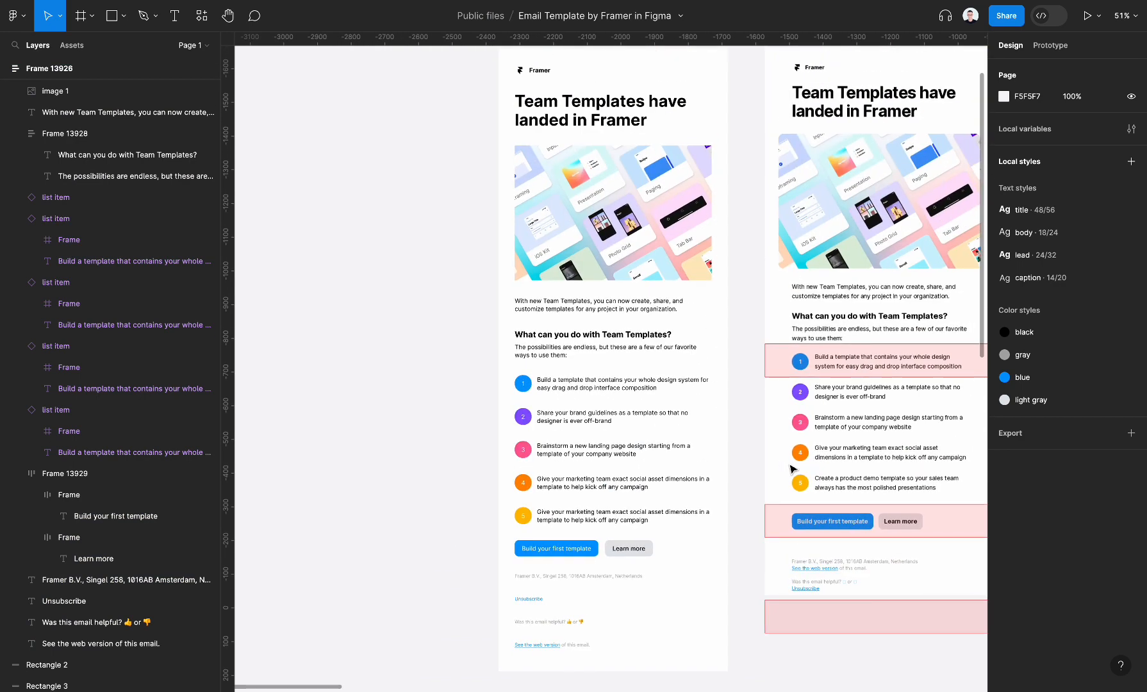
{"action": "scroll", "coordinate": [792, 468], "scroll_direction": "up", "scroll_amount": 2}
{"action": "scroll", "coordinate": [792, 468], "scroll_direction": "right", "scroll_amount": 2}
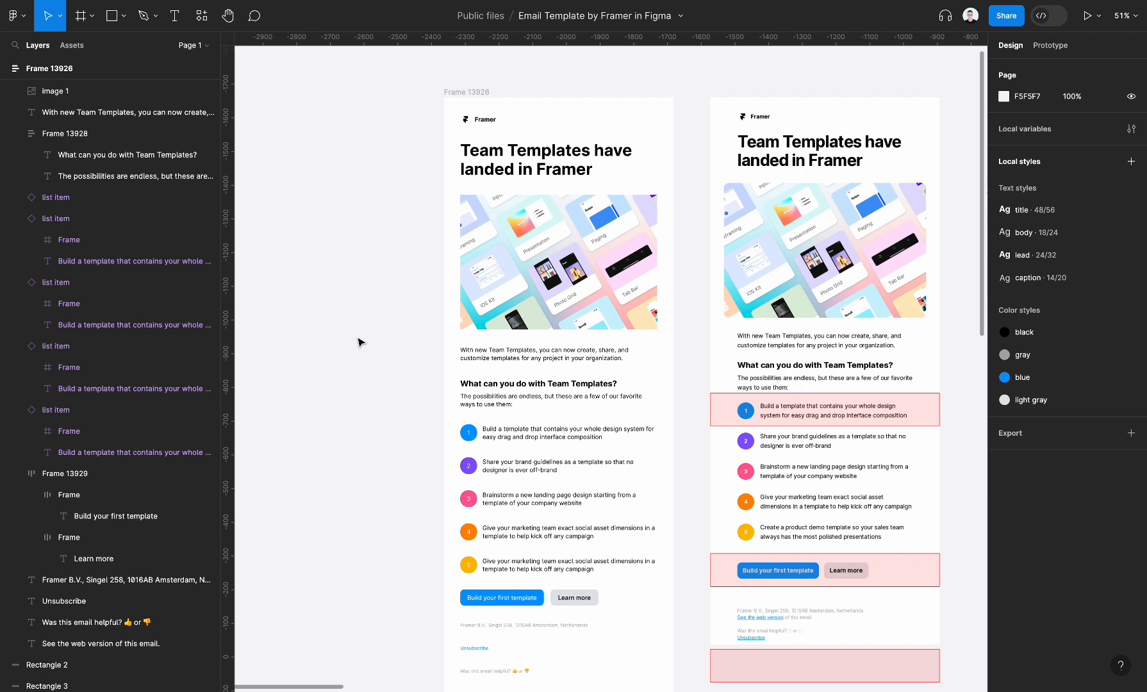
{"action": "key", "text": "ctrl+slash"}
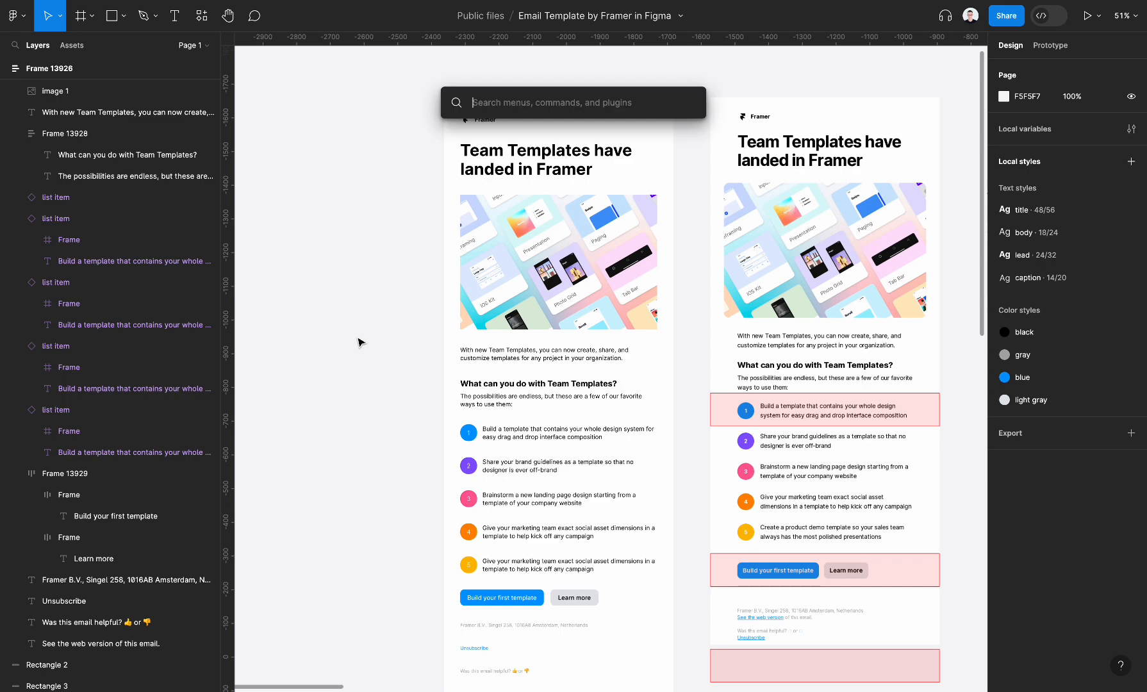
{"action": "type", "text": "mark"}
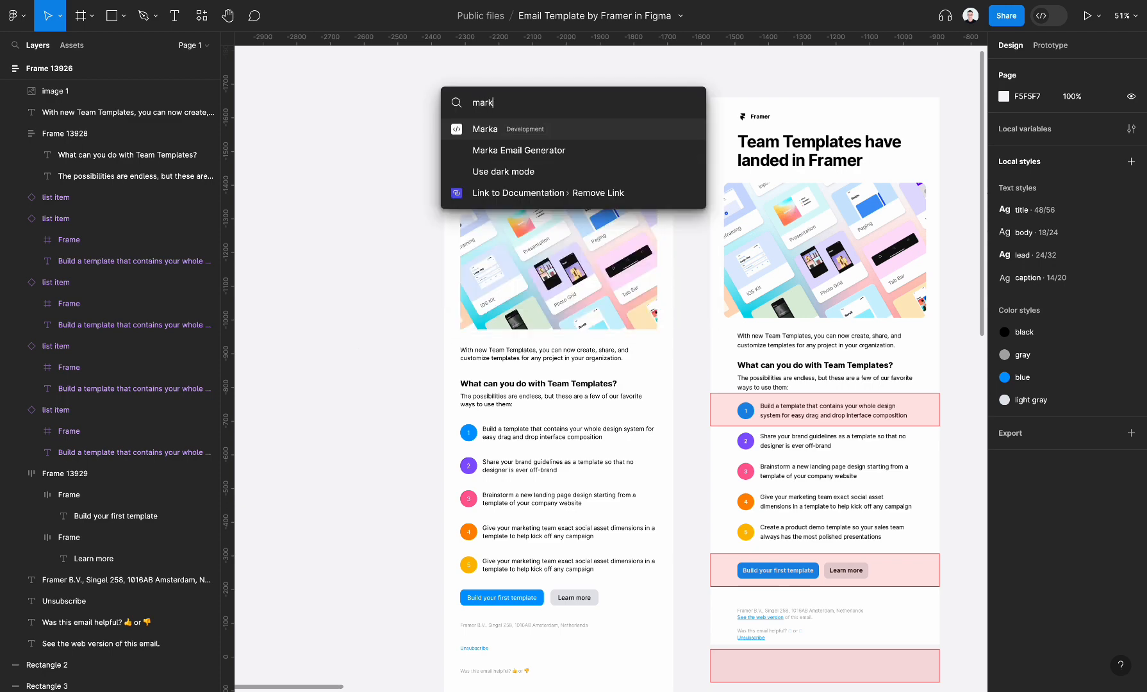
{"action": "key", "text": "Down"}
{"action": "key", "text": "Return"}
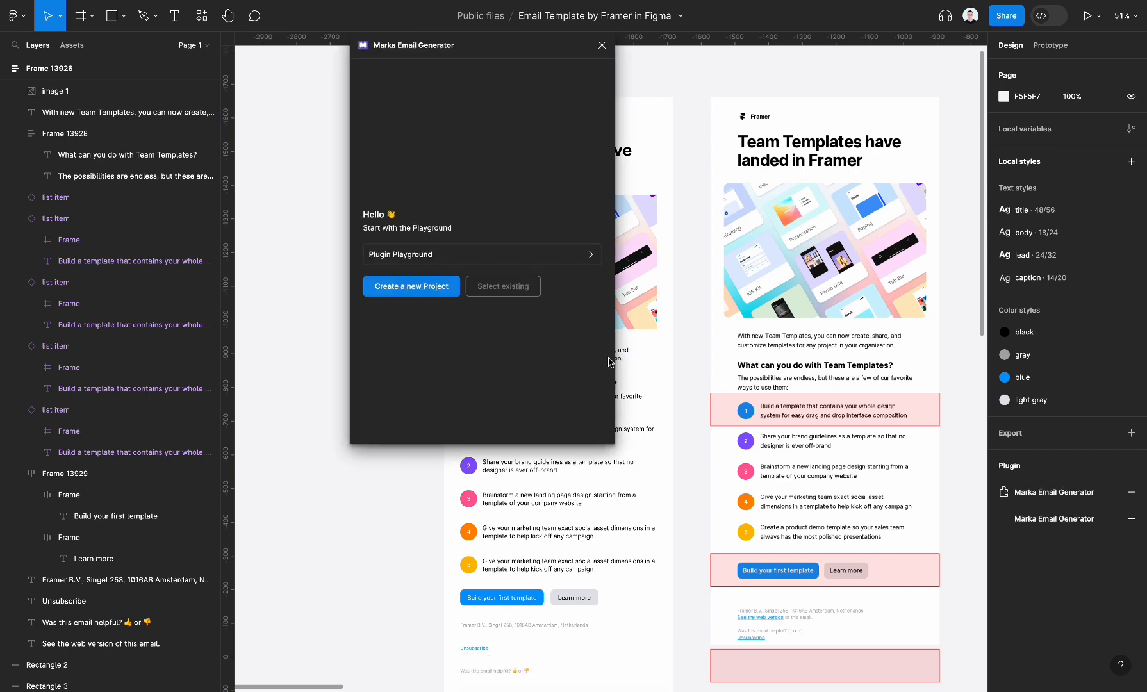
Load the white email frame, Frame 13926, into the Marka plugin and move the plugin window clear of the email
{"action": "scroll", "coordinate": [782, 306], "scroll_direction": "left", "scroll_amount": 4}
{"action": "scroll", "coordinate": [783, 306], "scroll_direction": "up", "scroll_amount": 3}
{"action": "left_click", "coordinate": [685, 139]}
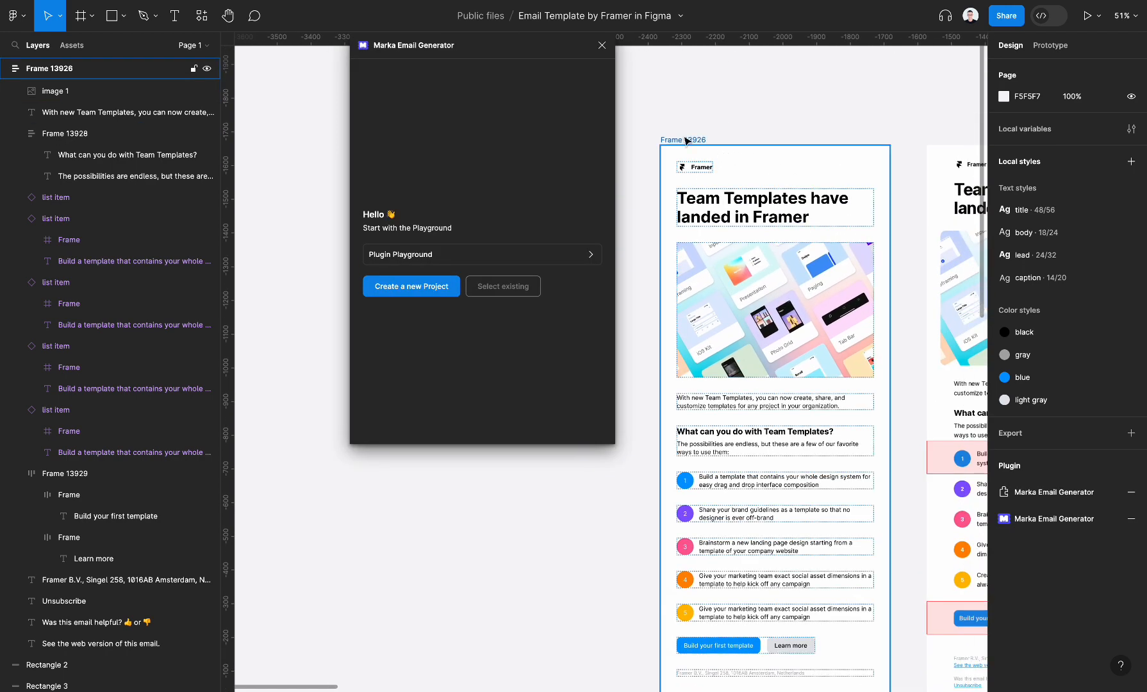
{"action": "left_click", "coordinate": [686, 140]}
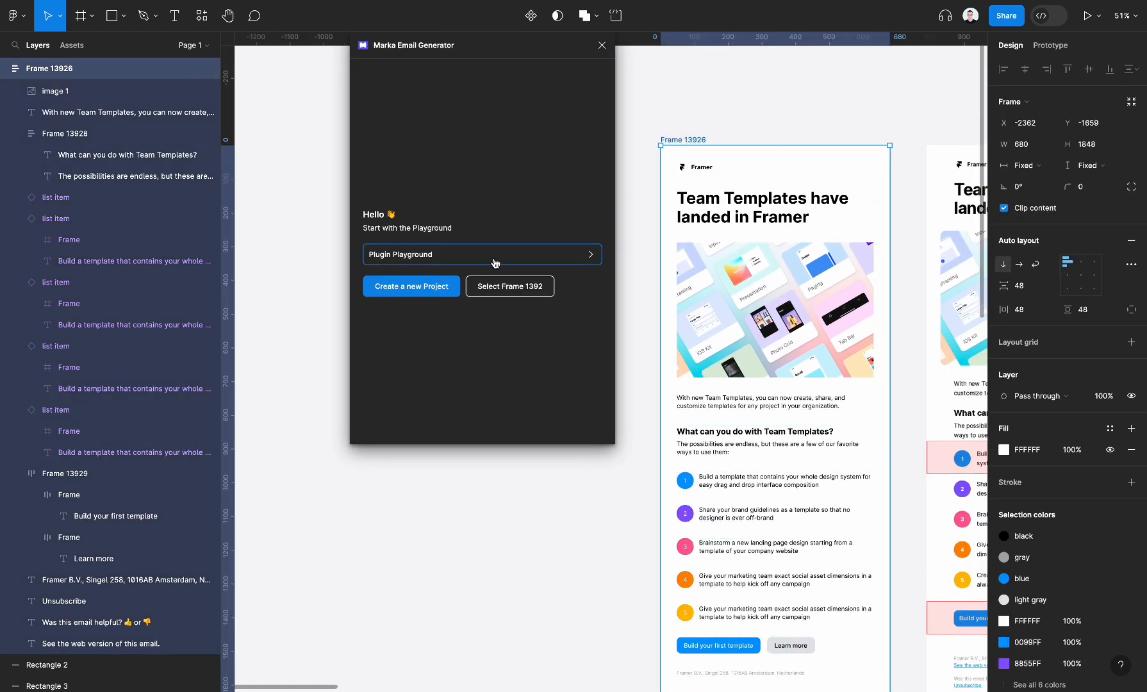
{"action": "left_click", "coordinate": [498, 282]}
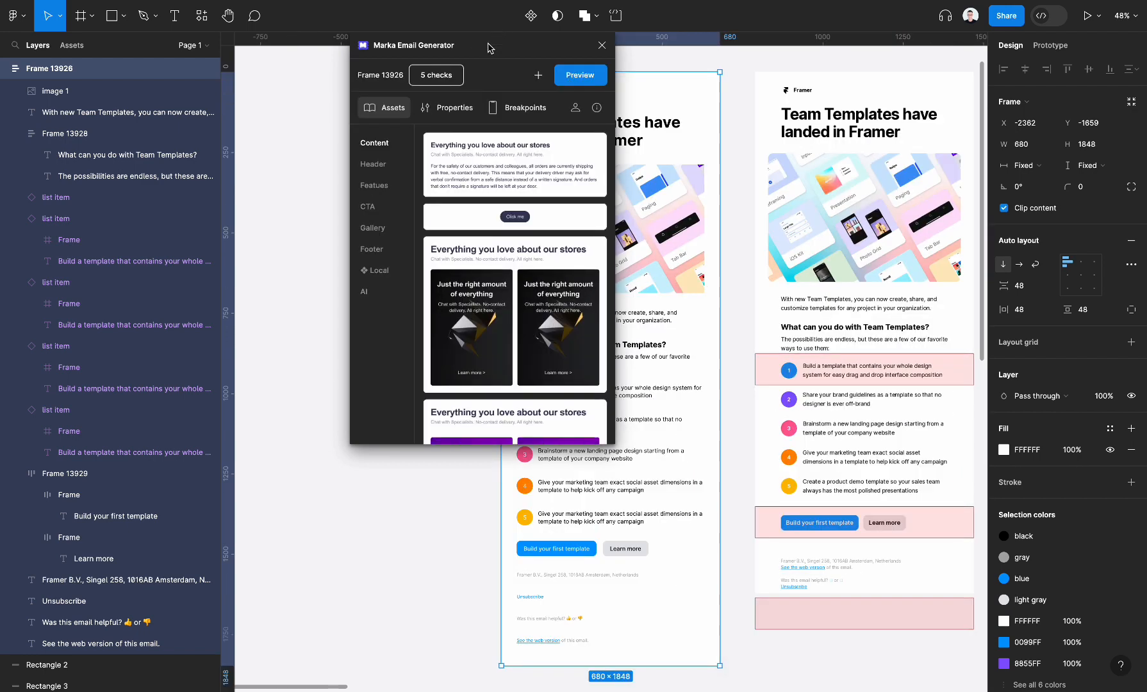
{"action": "left_click_drag", "start_coordinate": [486, 44], "coordinate": [358, 82]}
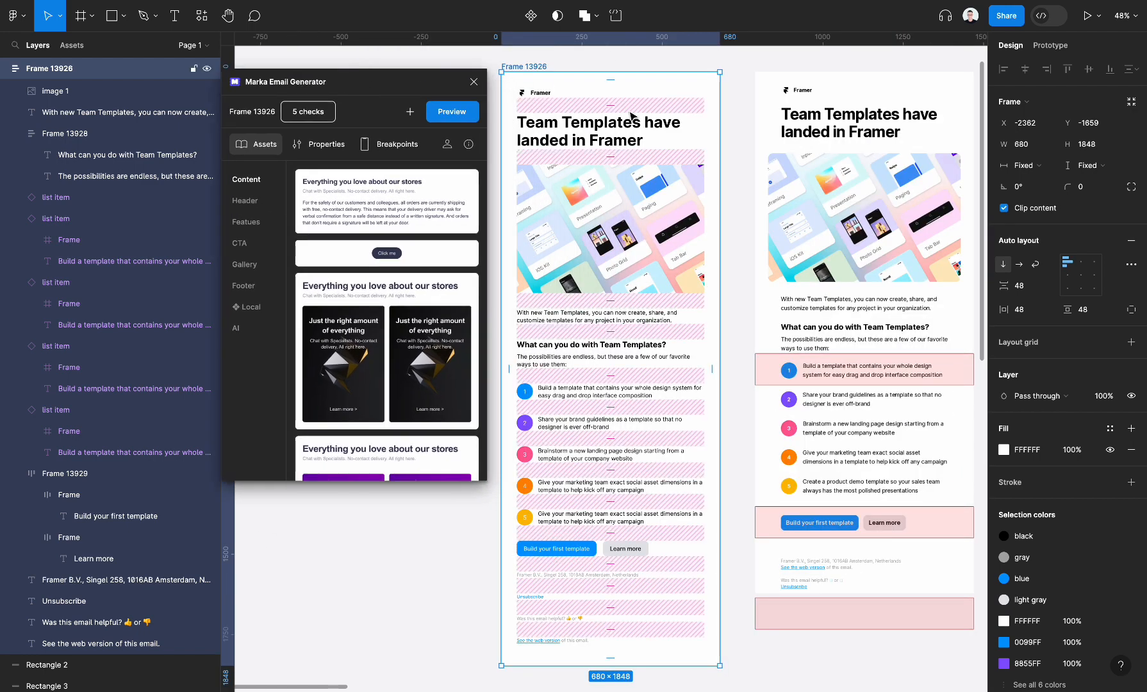
Preview the email in the plugin and examine the rendered heading, text, numbered list, buttons and footer at desktop width
{"action": "left_click", "coordinate": [461, 117]}
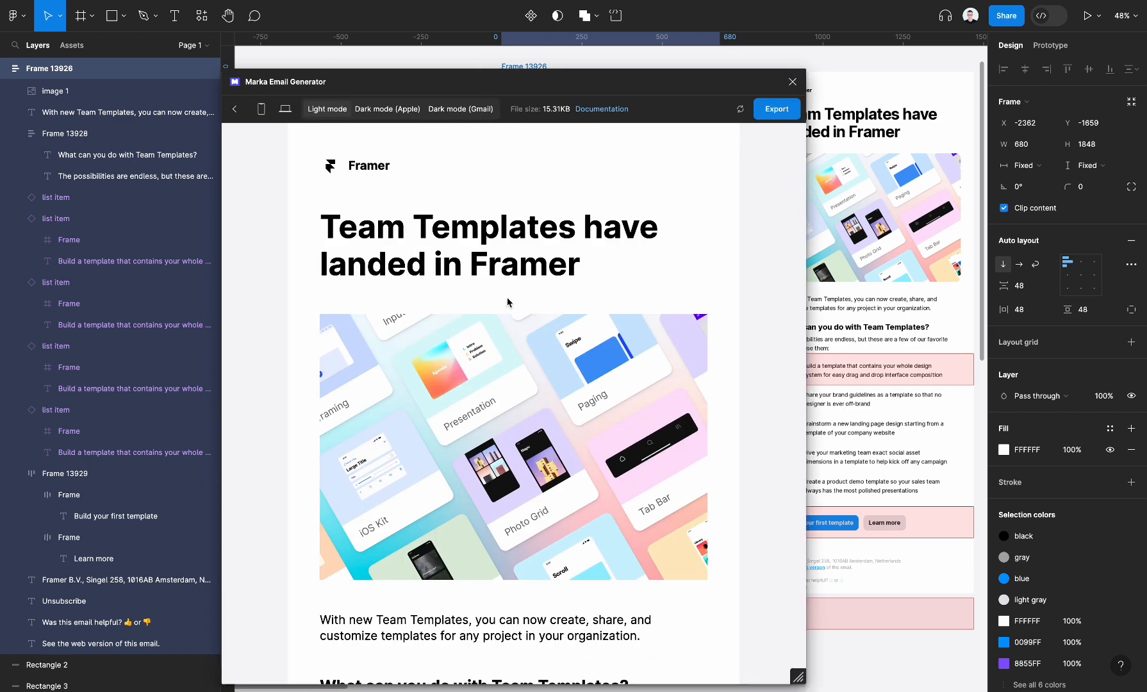
{"action": "left_click_drag", "start_coordinate": [570, 229], "coordinate": [320, 163]}
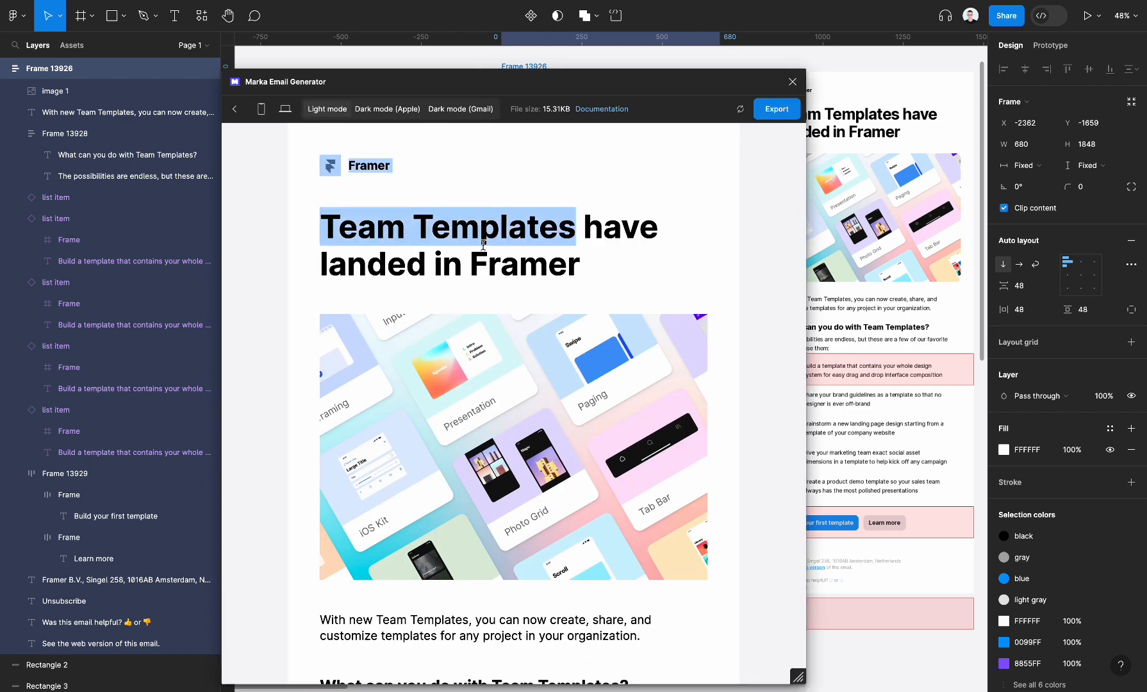
{"action": "left_click_drag", "start_coordinate": [575, 249], "coordinate": [419, 223]}
{"action": "scroll", "coordinate": [420, 223], "scroll_direction": "down", "scroll_amount": 5}
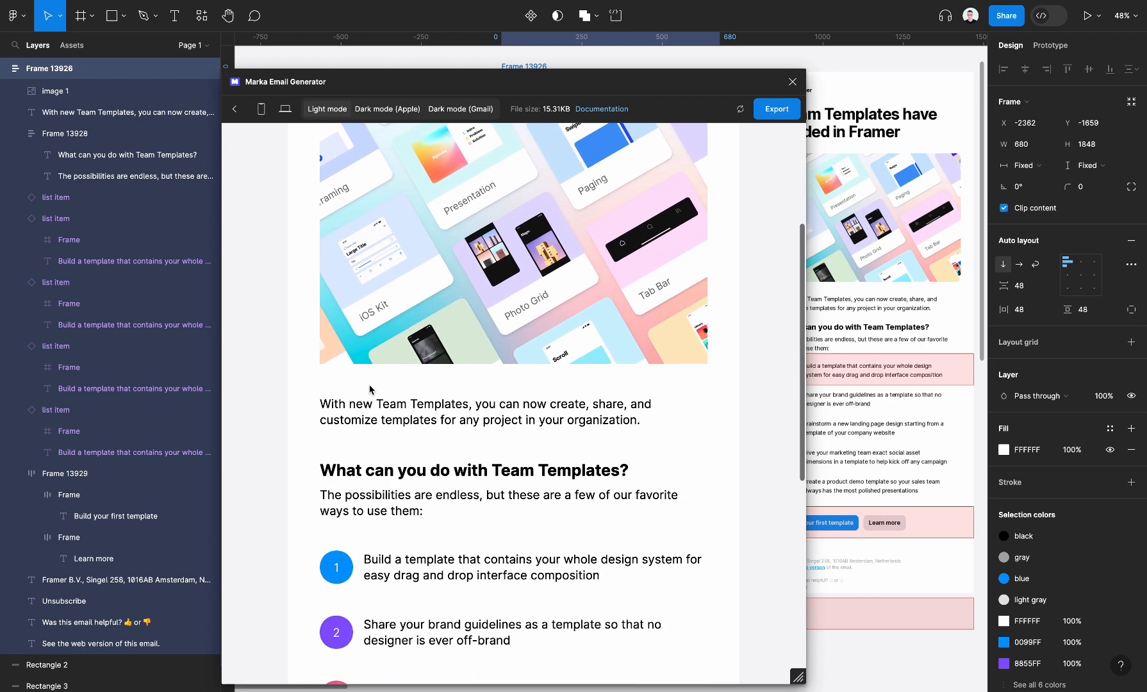
{"action": "left_click_drag", "start_coordinate": [356, 403], "coordinate": [470, 562]}
{"action": "scroll", "coordinate": [470, 561], "scroll_direction": "down", "scroll_amount": 5}
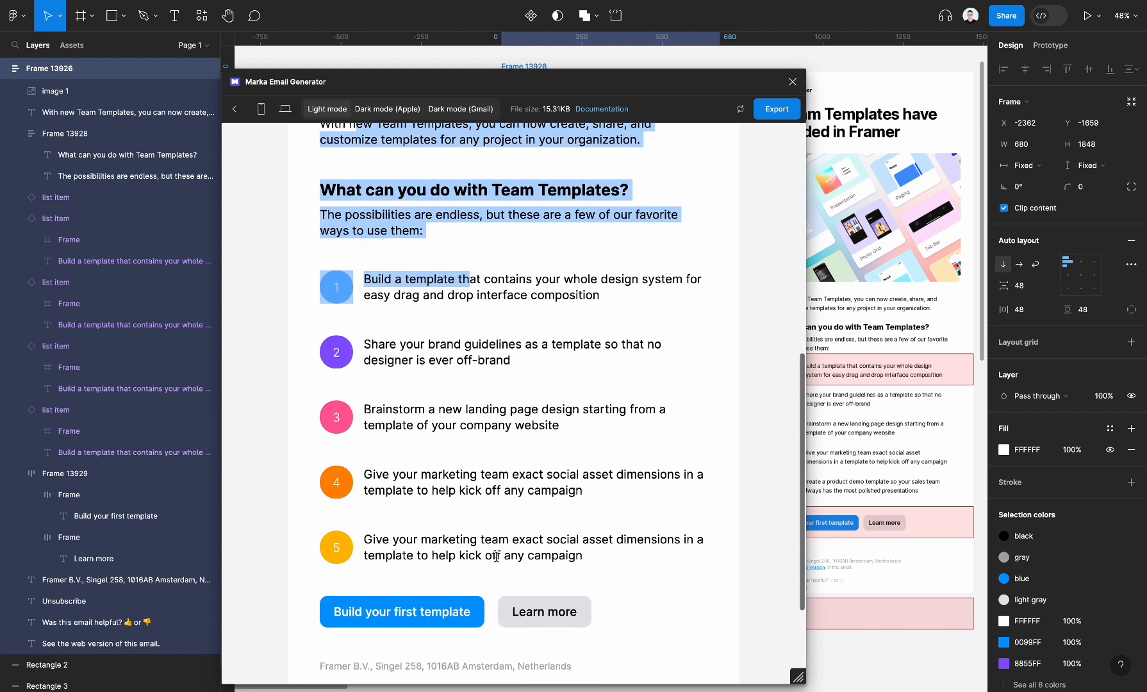
{"action": "left_click_drag", "start_coordinate": [482, 408], "coordinate": [588, 539]}
{"action": "scroll", "coordinate": [576, 527], "scroll_direction": "down", "scroll_amount": 3}
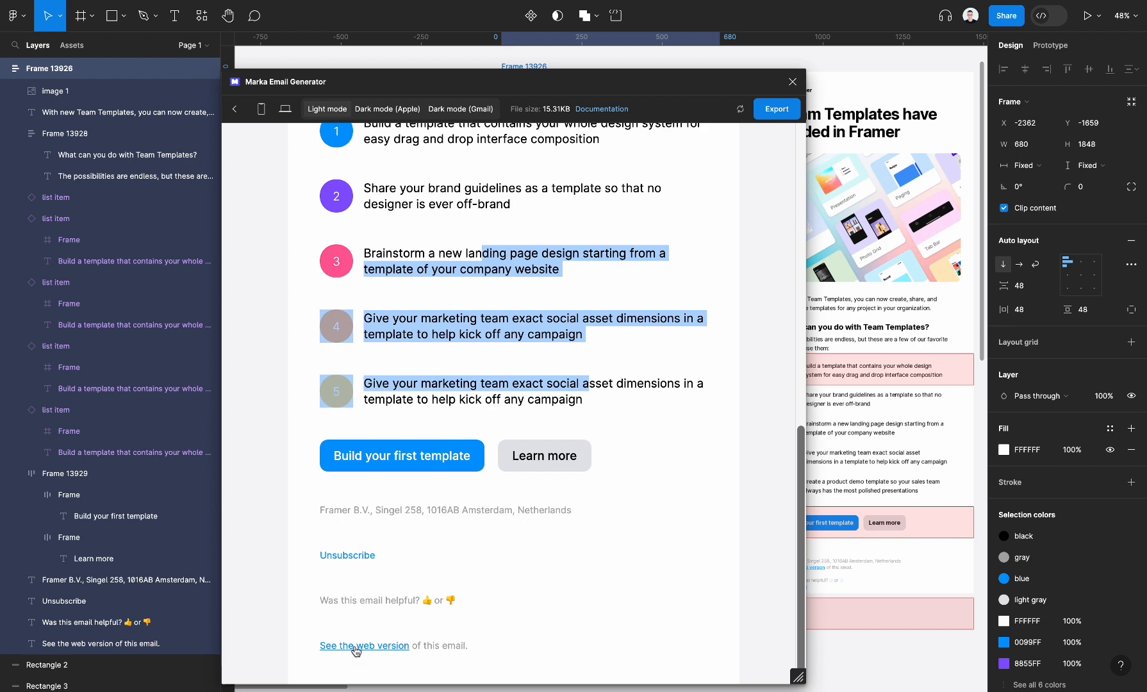
{"action": "scroll", "coordinate": [475, 501], "scroll_direction": "up", "scroll_amount": 10}
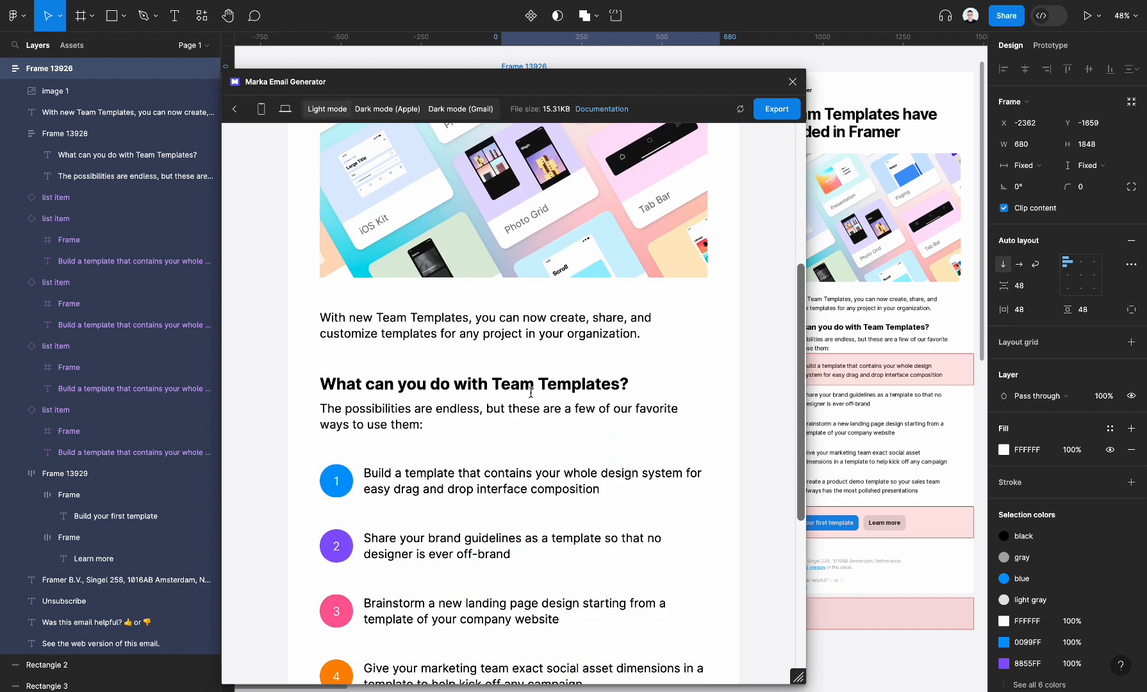
{"action": "scroll", "coordinate": [531, 397], "scroll_direction": "up", "scroll_amount": 2}
{"action": "scroll", "coordinate": [668, 556], "scroll_direction": "down", "scroll_amount": 10}
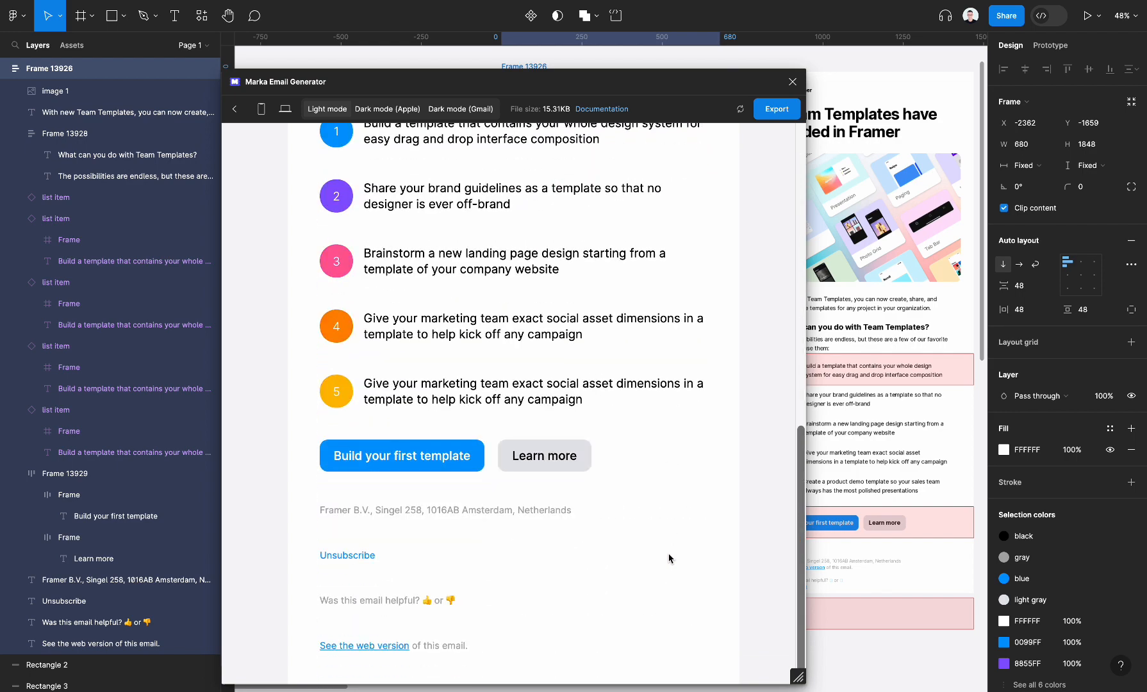
Narrow the preview to mobile size, examine how the two buttons and footer wrap, and close the plugin
{"action": "left_click_drag", "start_coordinate": [798, 676], "coordinate": [684, 653]}
{"action": "scroll", "coordinate": [468, 656], "scroll_direction": "down", "scroll_amount": 5}
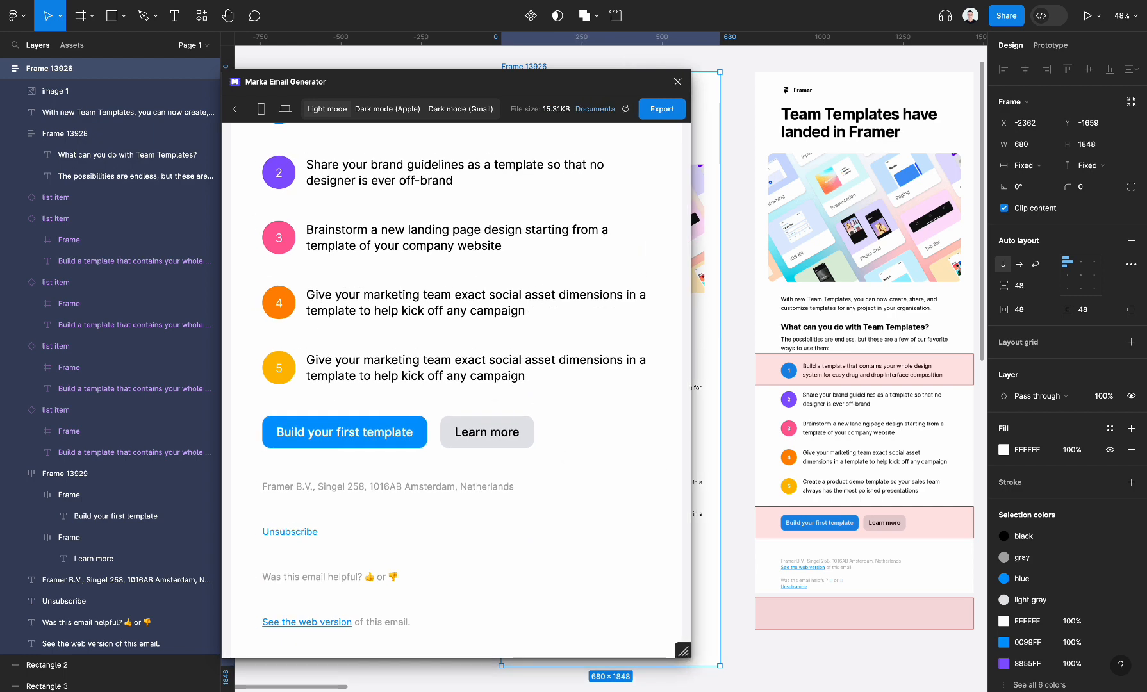
{"action": "left_click", "coordinate": [260, 108]}
{"action": "scroll", "coordinate": [301, 397], "scroll_direction": "down", "scroll_amount": 5}
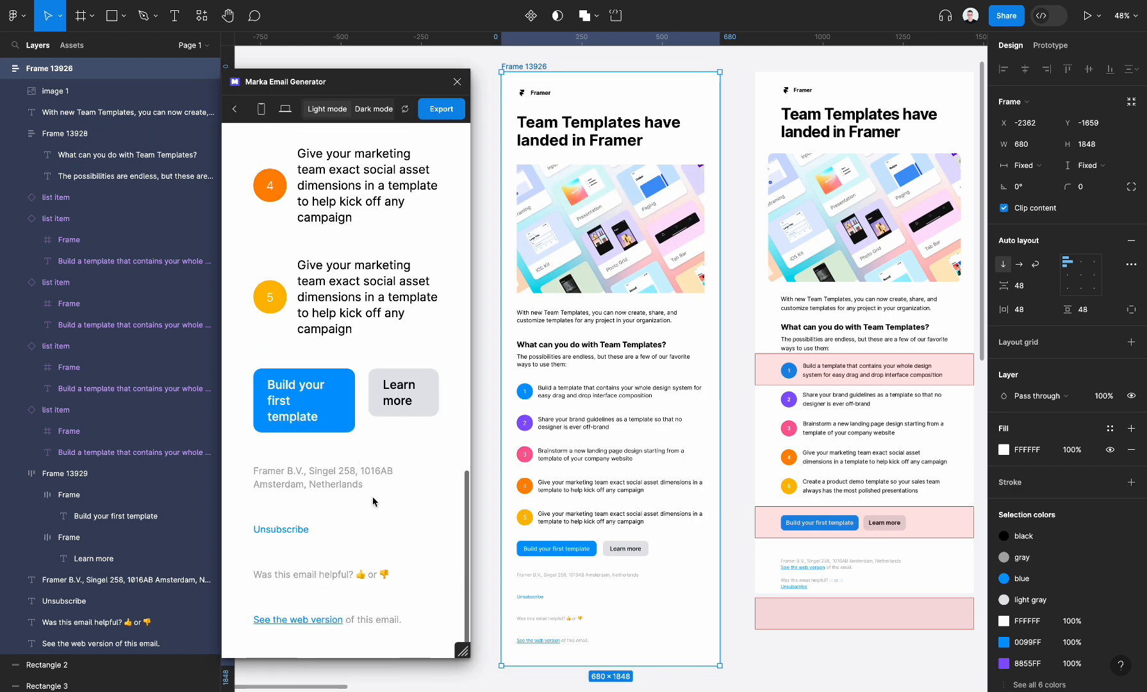
{"action": "left_click_drag", "start_coordinate": [275, 381], "coordinate": [422, 445]}
{"action": "left_click", "coordinate": [425, 446]}
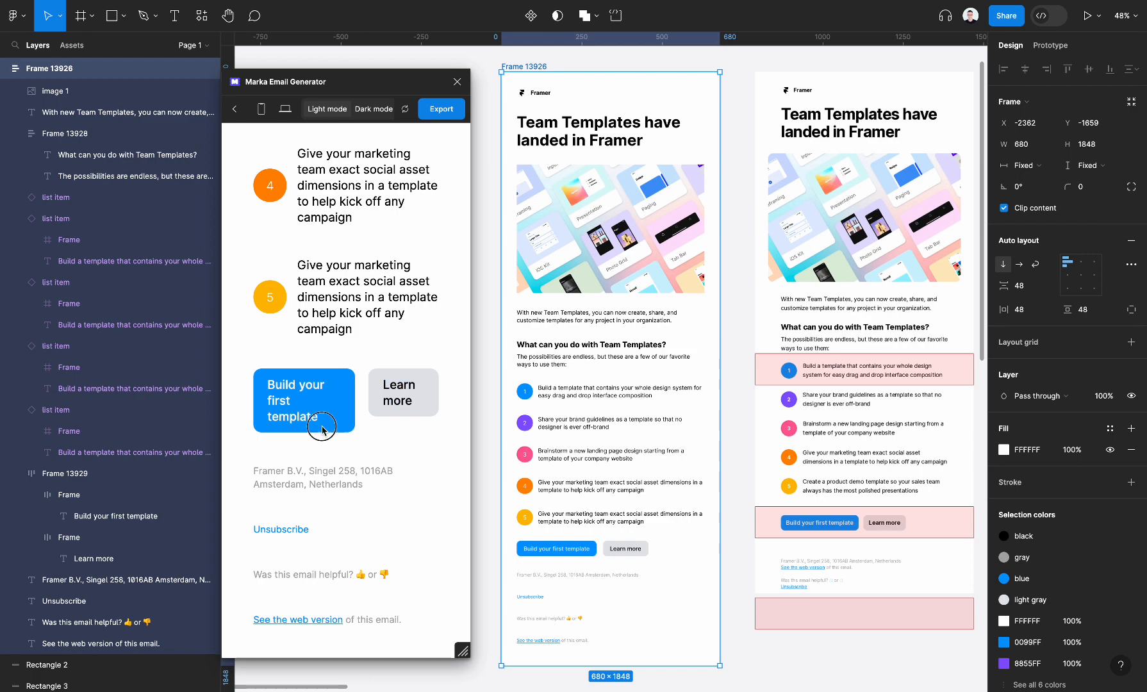
{"action": "left_click_drag", "start_coordinate": [321, 427], "coordinate": [271, 382]}
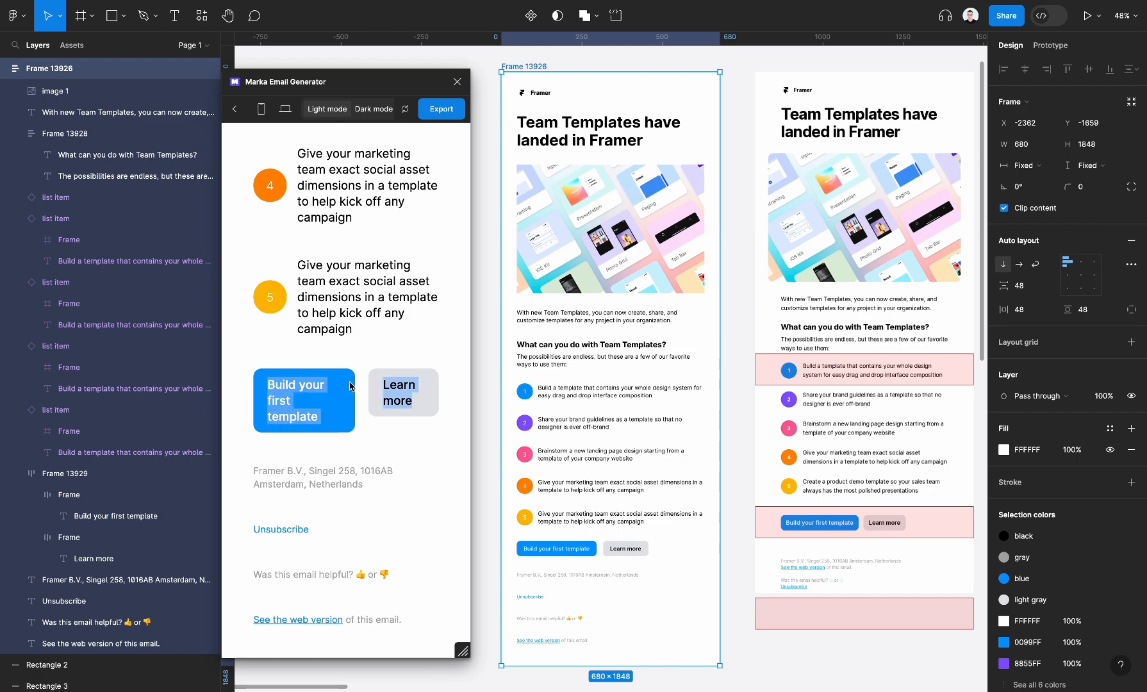
{"action": "left_click", "coordinate": [457, 81]}
Enable the Cards property in Marka Email Generator for the row holding the "Build your first template" and "Learn more" buttons
{"action": "scroll", "coordinate": [620, 525], "scroll_direction": "down", "scroll_amount": 3}
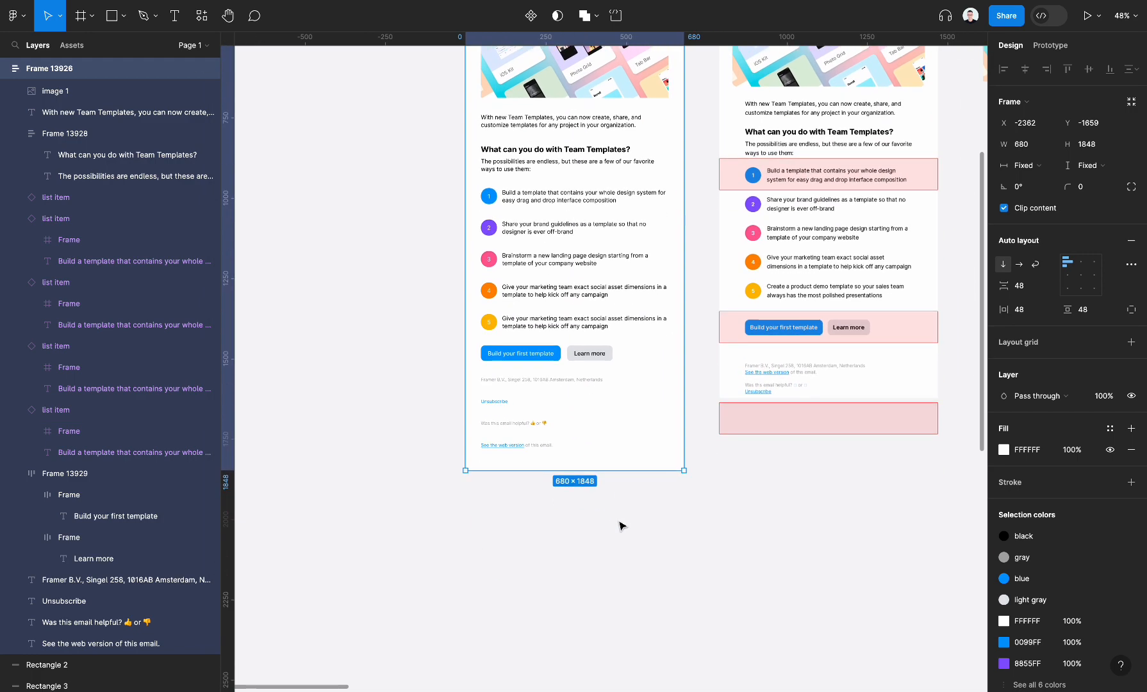
{"action": "scroll", "coordinate": [620, 525], "scroll_direction": "up", "scroll_amount": 1}
{"action": "scroll", "coordinate": [619, 525], "scroll_direction": "up", "scroll_amount": 3}
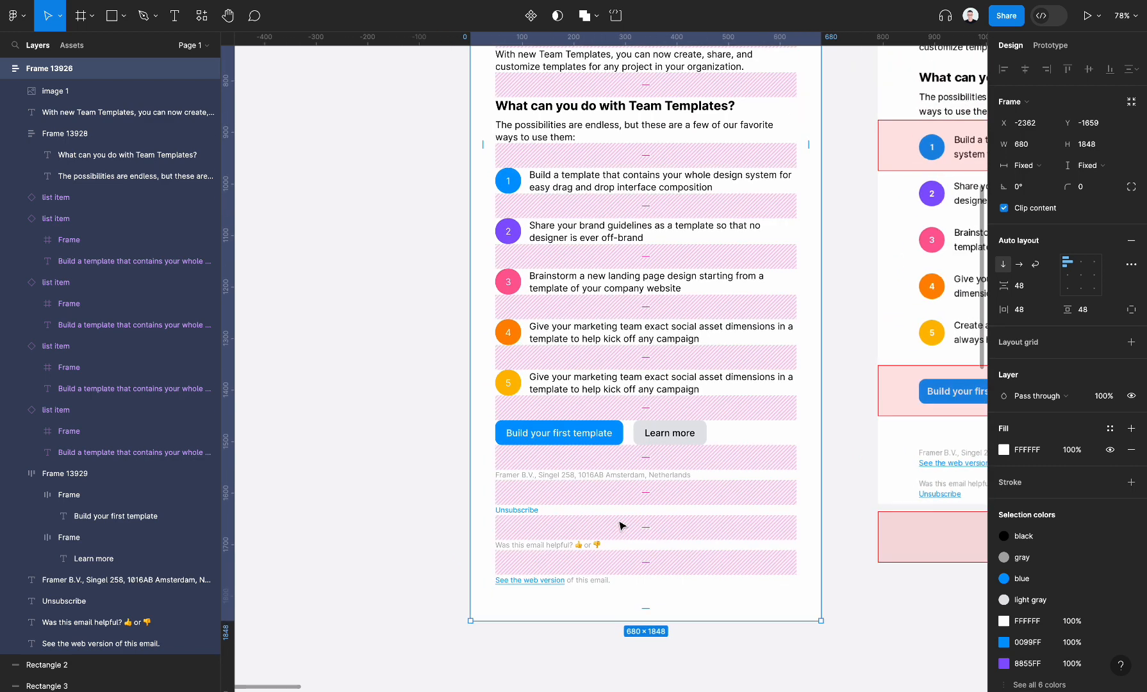
{"action": "scroll", "coordinate": [620, 524], "scroll_direction": "up", "scroll_amount": 2}
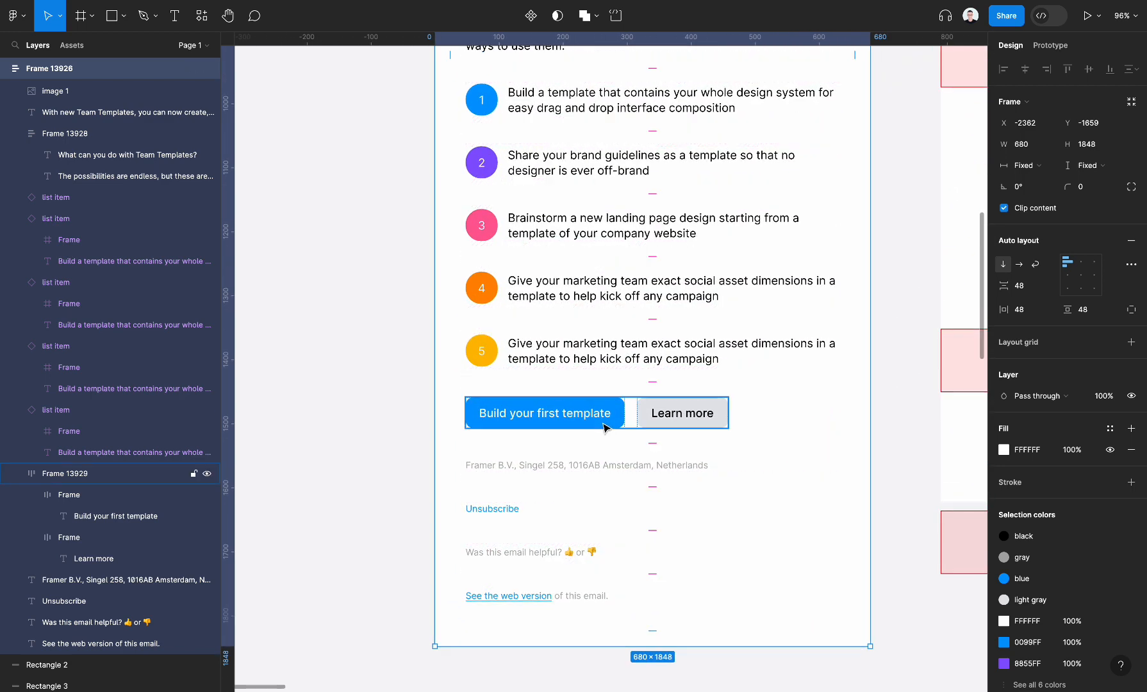
{"action": "left_click", "coordinate": [602, 423]}
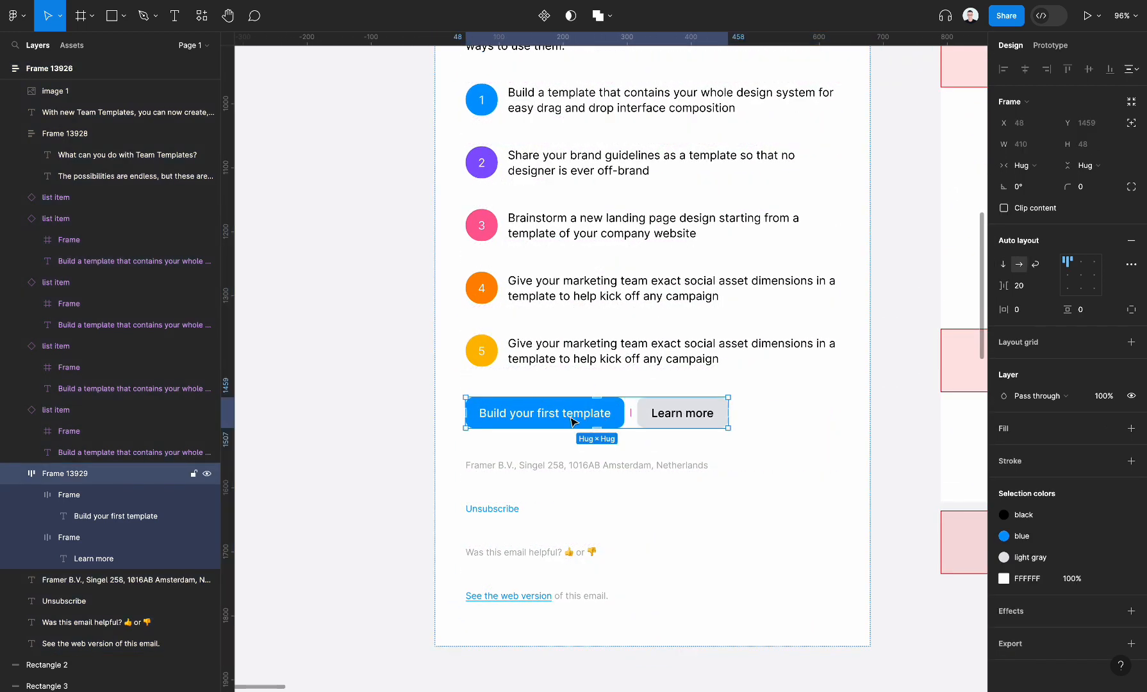
{"action": "key", "text": "ctrl+slash"}
{"action": "key", "text": "Return"}
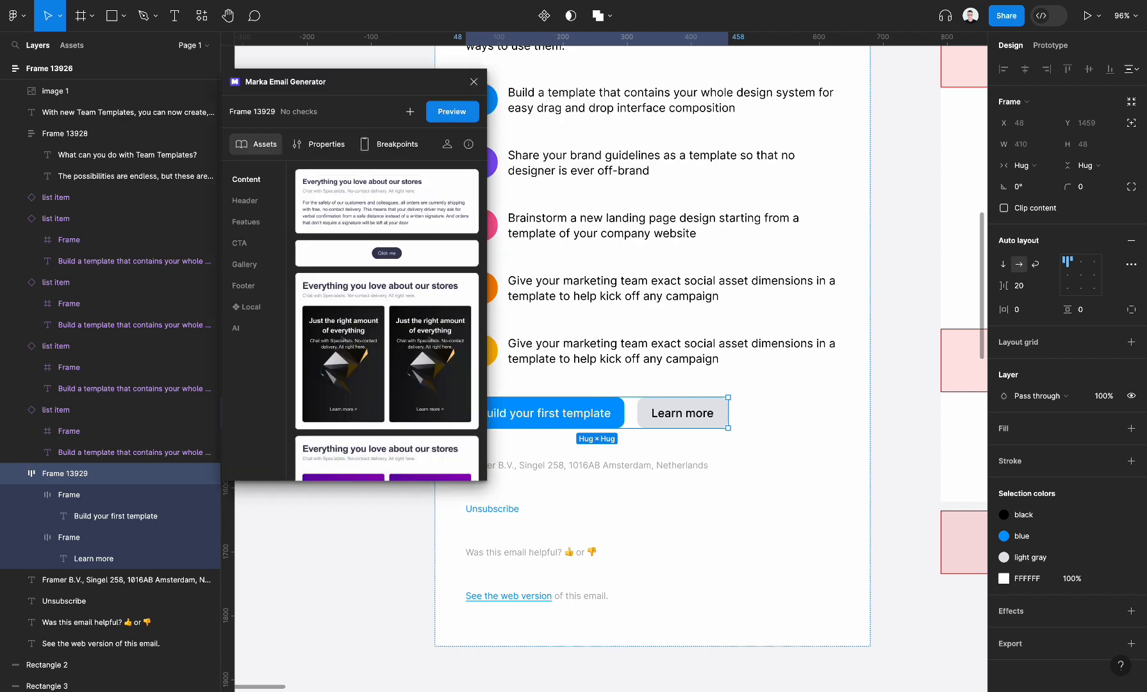
{"action": "left_click", "coordinate": [320, 144]}
{"action": "scroll", "coordinate": [350, 288], "scroll_direction": "down", "scroll_amount": 3}
{"action": "scroll", "coordinate": [349, 288], "scroll_direction": "down", "scroll_amount": 2}
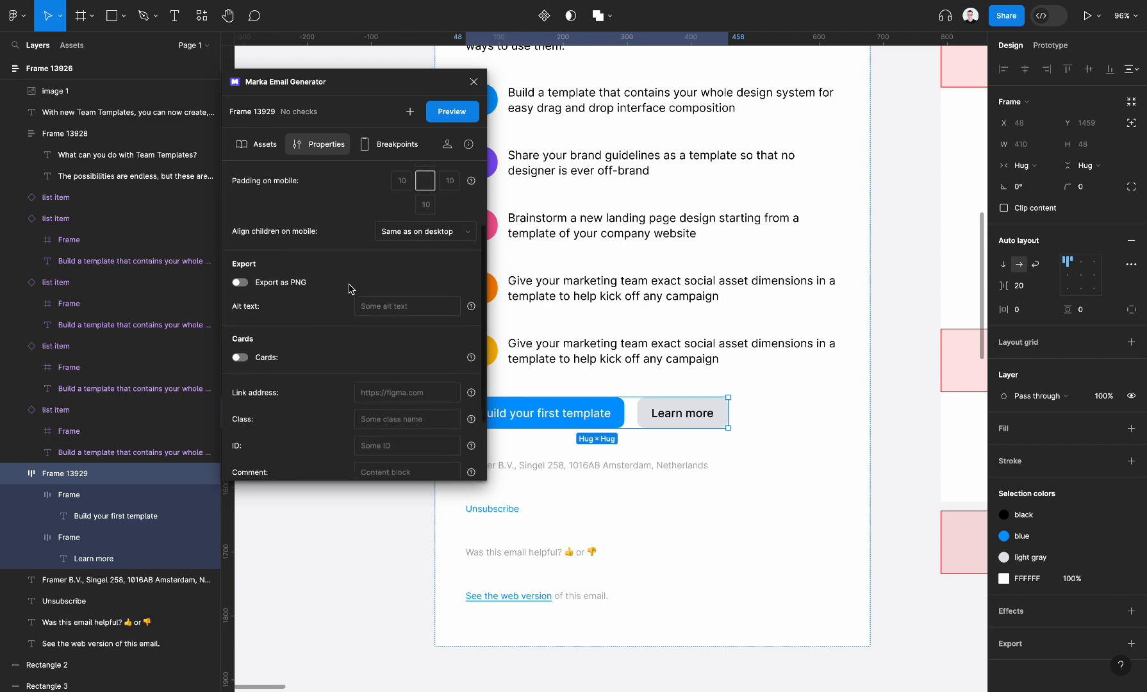
{"action": "left_click", "coordinate": [240, 329]}
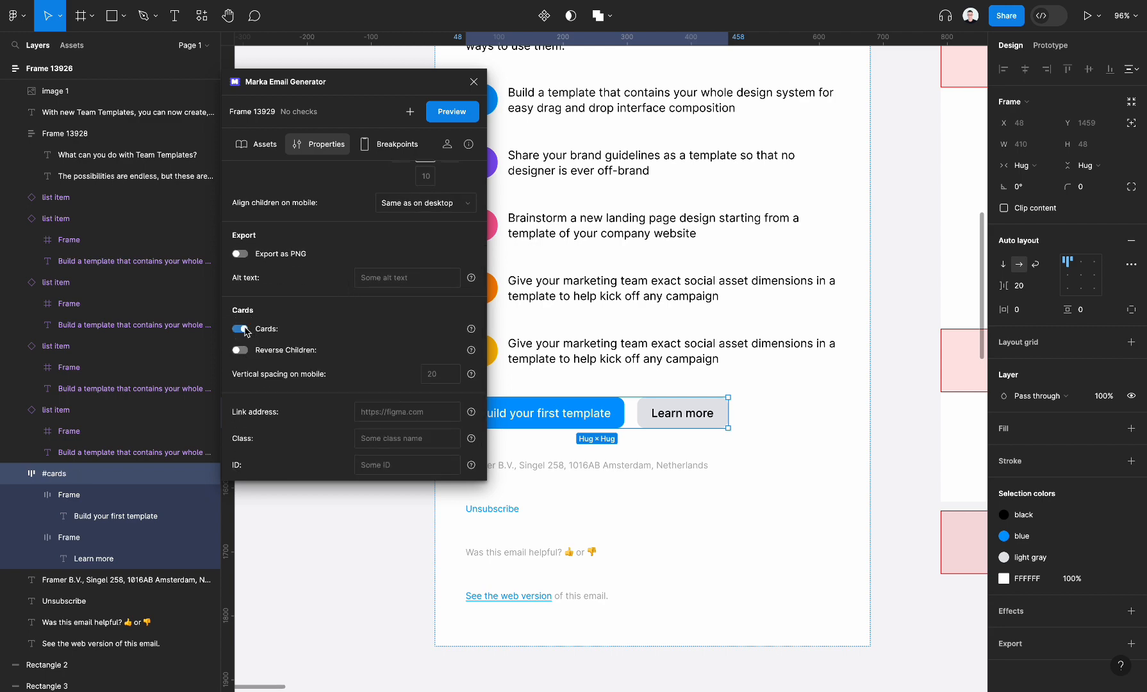
{"action": "scroll", "coordinate": [562, 394], "scroll_direction": "down", "scroll_amount": 3}
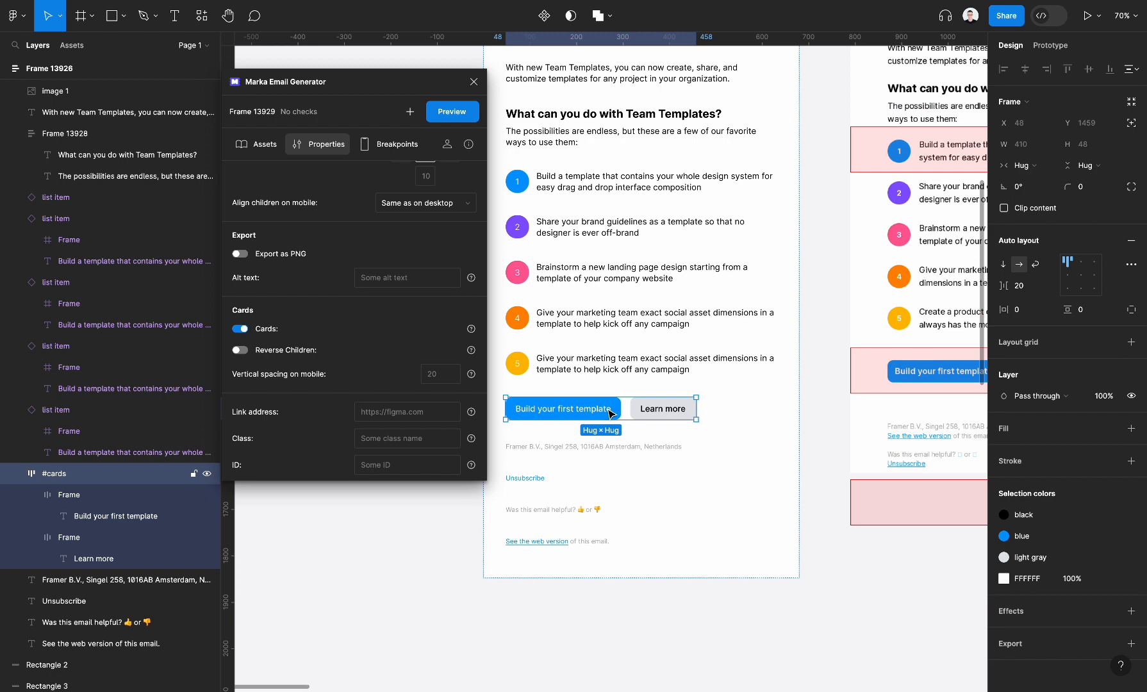
{"action": "double_click", "coordinate": [62, 473]}
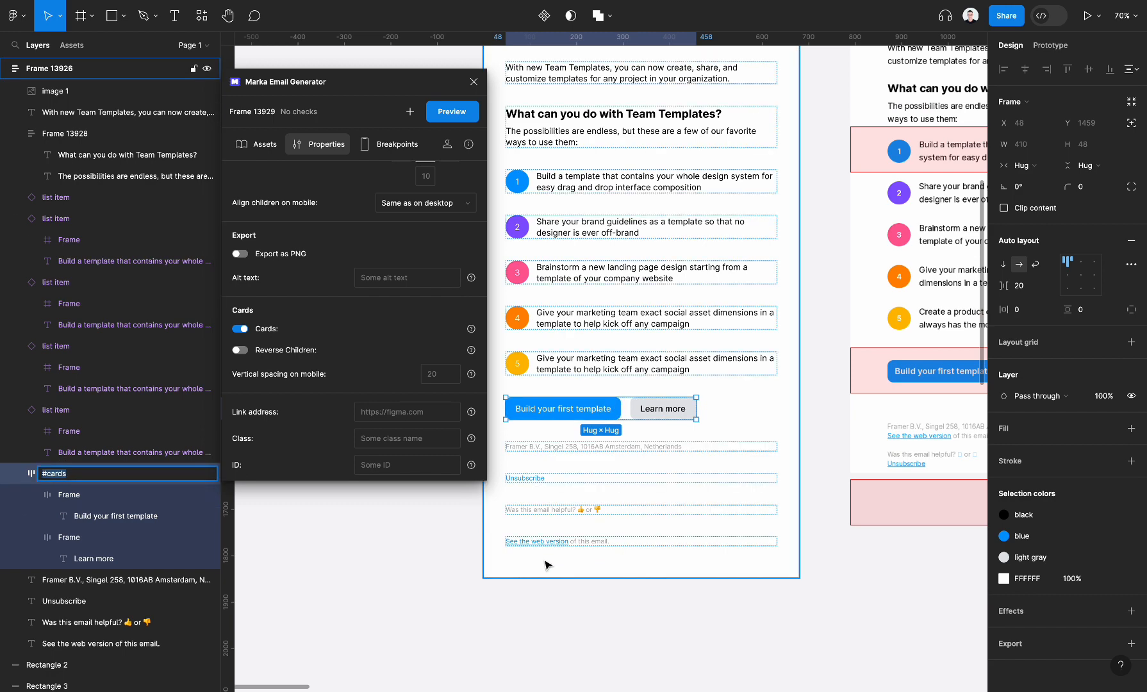
Preview the whole email frame again in the plugin and check the numbered list and button row at desktop width
{"action": "scroll", "coordinate": [545, 556], "scroll_direction": "down", "scroll_amount": 3}
{"action": "left_click", "coordinate": [572, 235]}
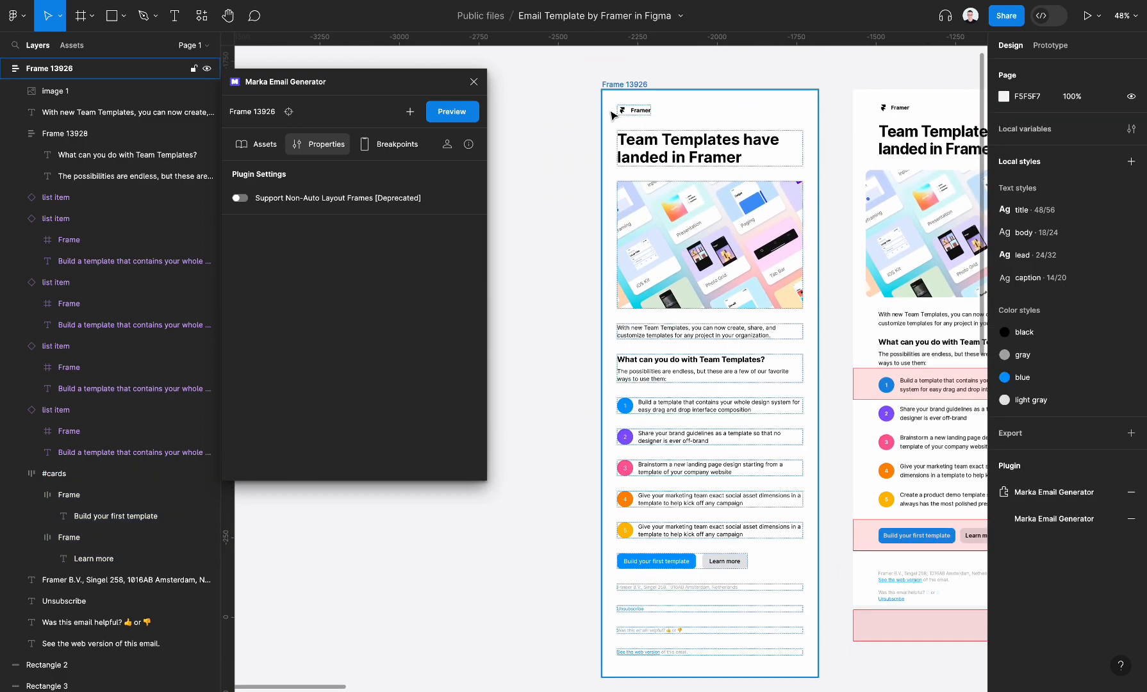
{"action": "left_click", "coordinate": [626, 85]}
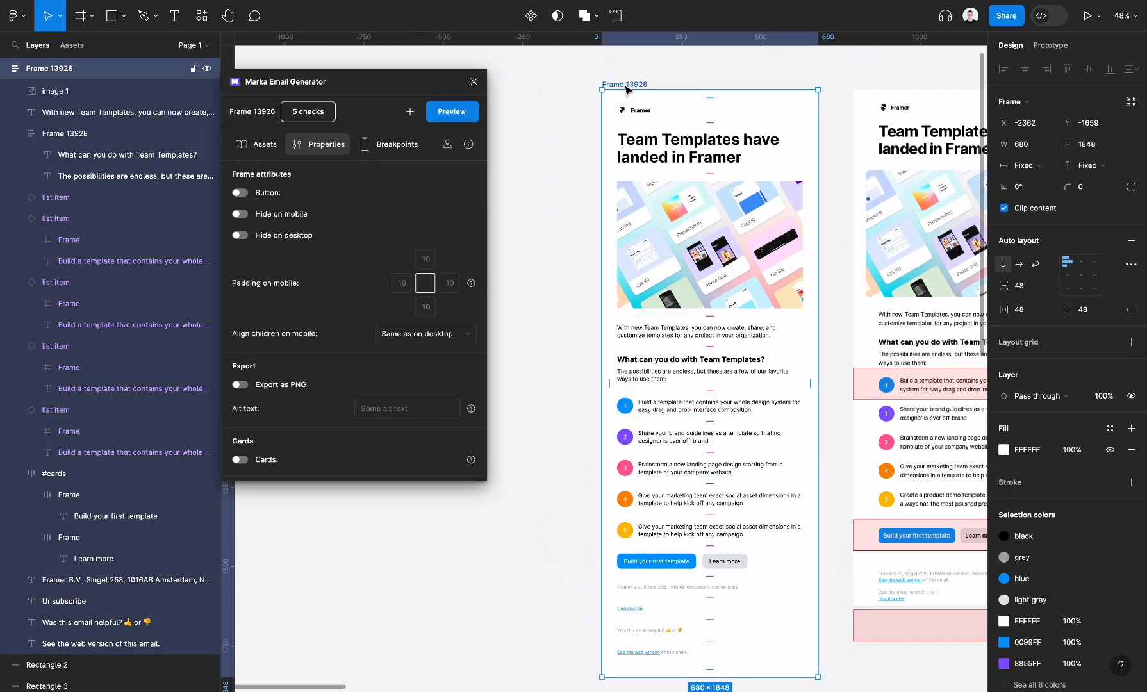
{"action": "left_click", "coordinate": [469, 114]}
{"action": "scroll", "coordinate": [530, 307], "scroll_direction": "down", "scroll_amount": 10}
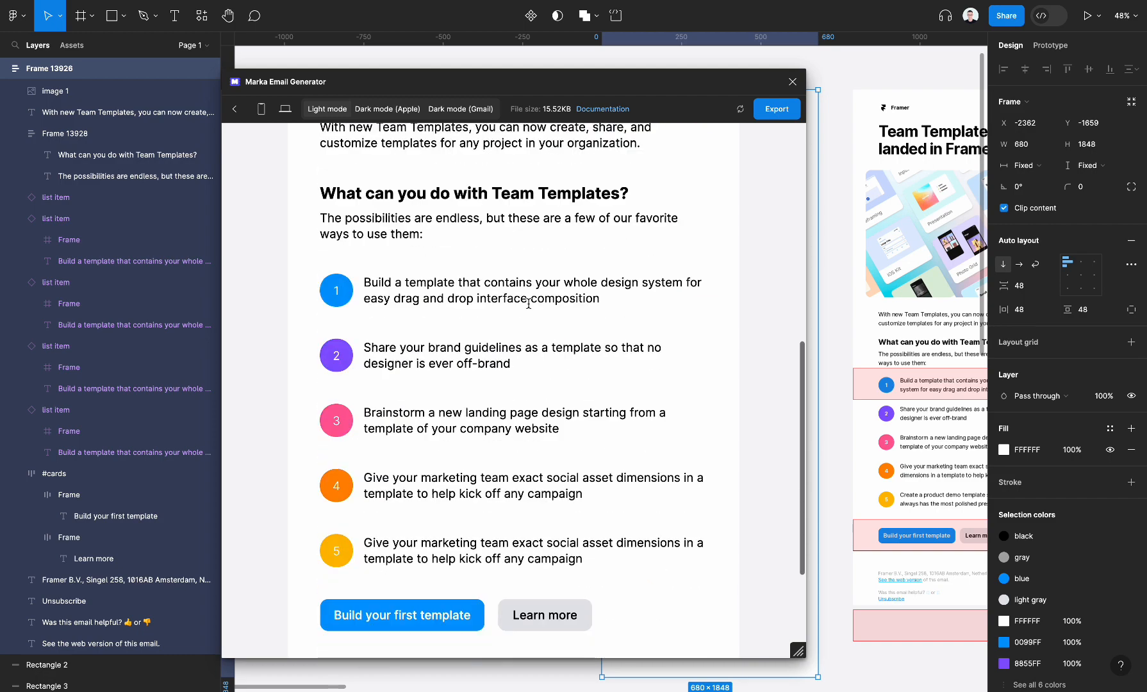
Resize the preview between desktop and mobile widths to check the button row's arrangement, and close the plugin
{"action": "left_click_drag", "start_coordinate": [798, 651], "coordinate": [570, 634]}
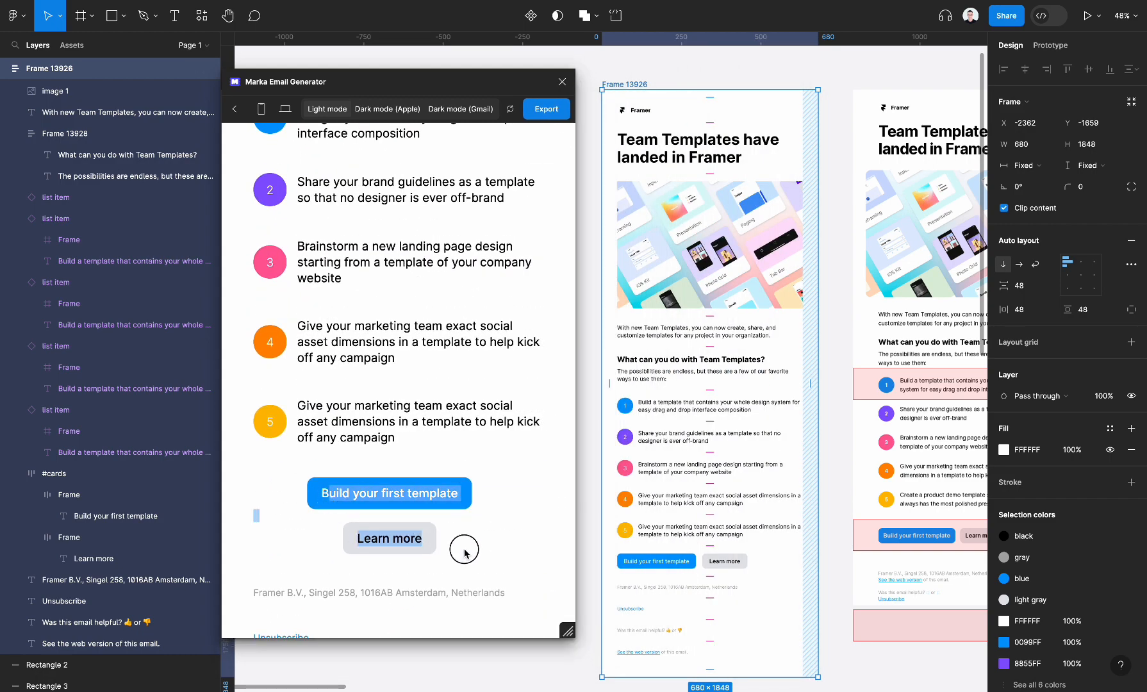
{"action": "left_click_drag", "start_coordinate": [563, 627], "coordinate": [520, 661]}
{"action": "left_click", "coordinate": [260, 109]}
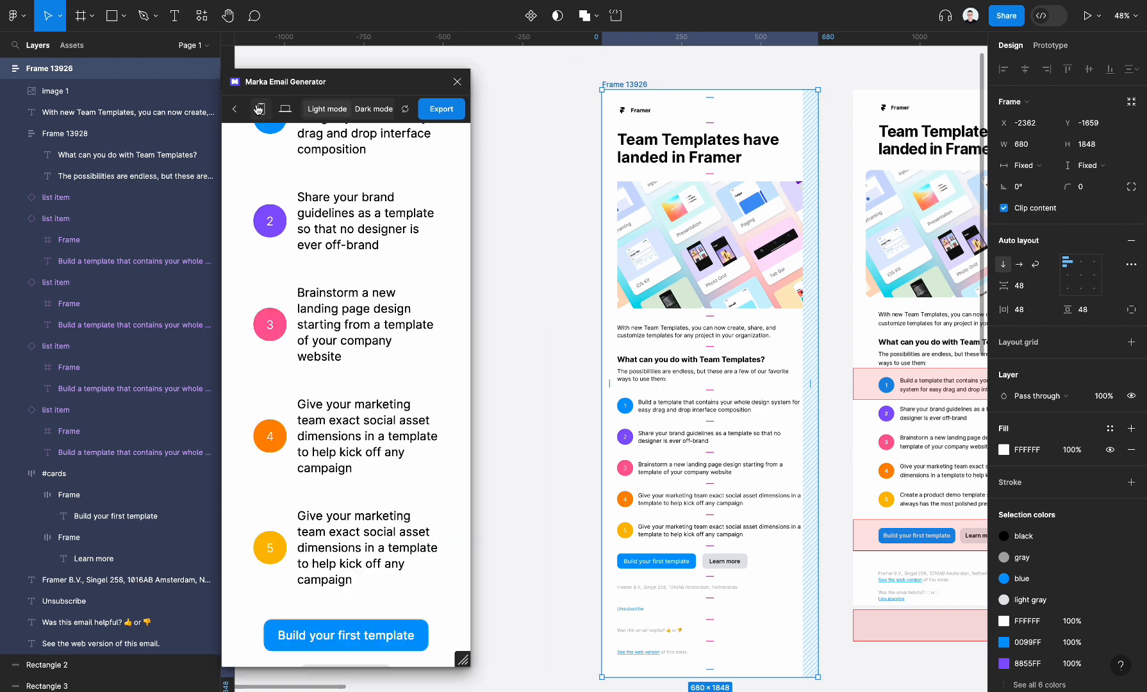
{"action": "scroll", "coordinate": [334, 327], "scroll_direction": "down", "scroll_amount": 4}
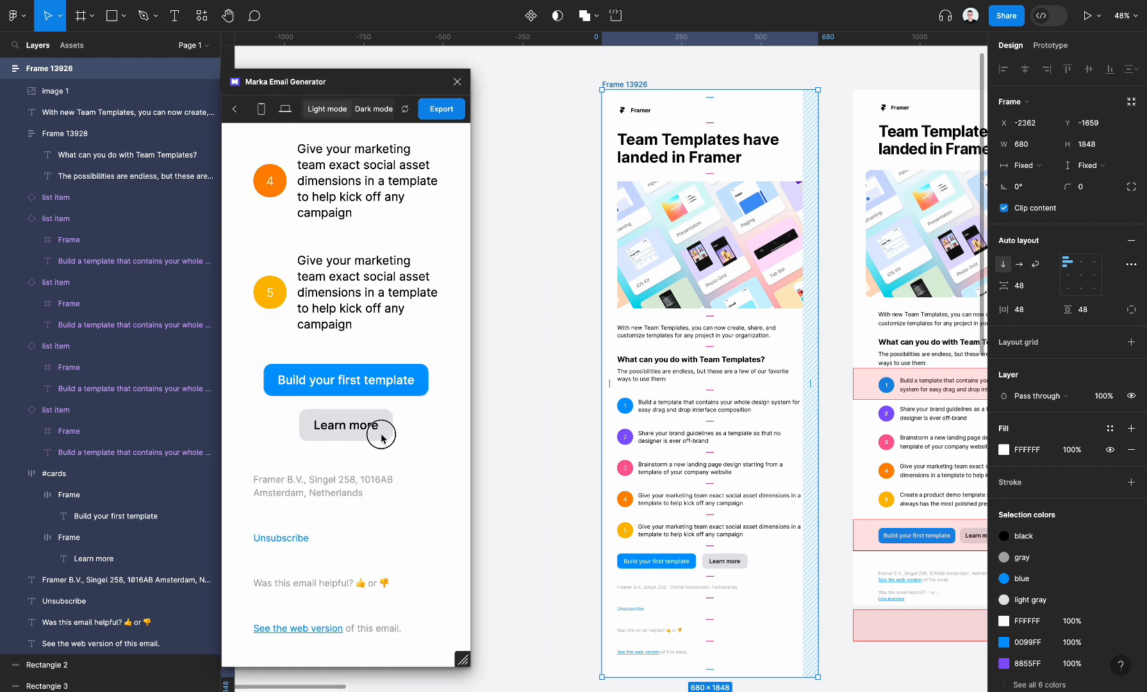
{"action": "triple_click", "coordinate": [380, 427]}
{"action": "left_click_drag", "start_coordinate": [462, 657], "coordinate": [819, 651]}
{"action": "left_click", "coordinate": [260, 109]}
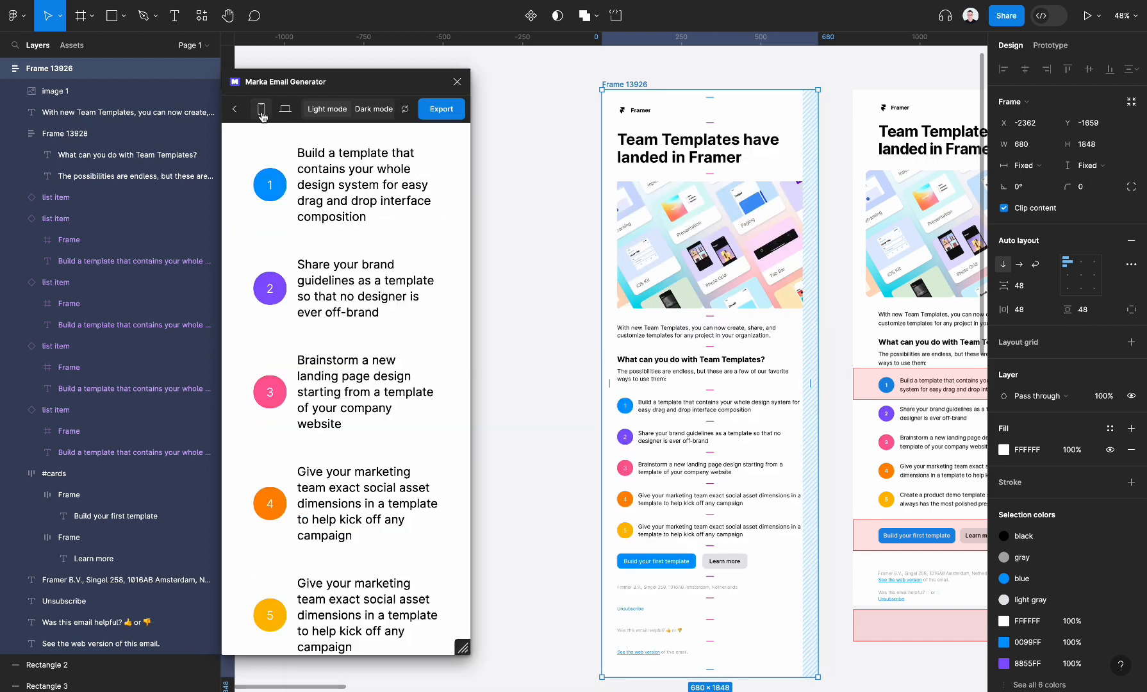
{"action": "left_click", "coordinate": [460, 85]}
Compare the vertical spacing between the rebuilt email's blocks with the red-marked reference, including the frame's auto layout gap
{"action": "scroll", "coordinate": [661, 374], "scroll_direction": "down", "scroll_amount": 5}
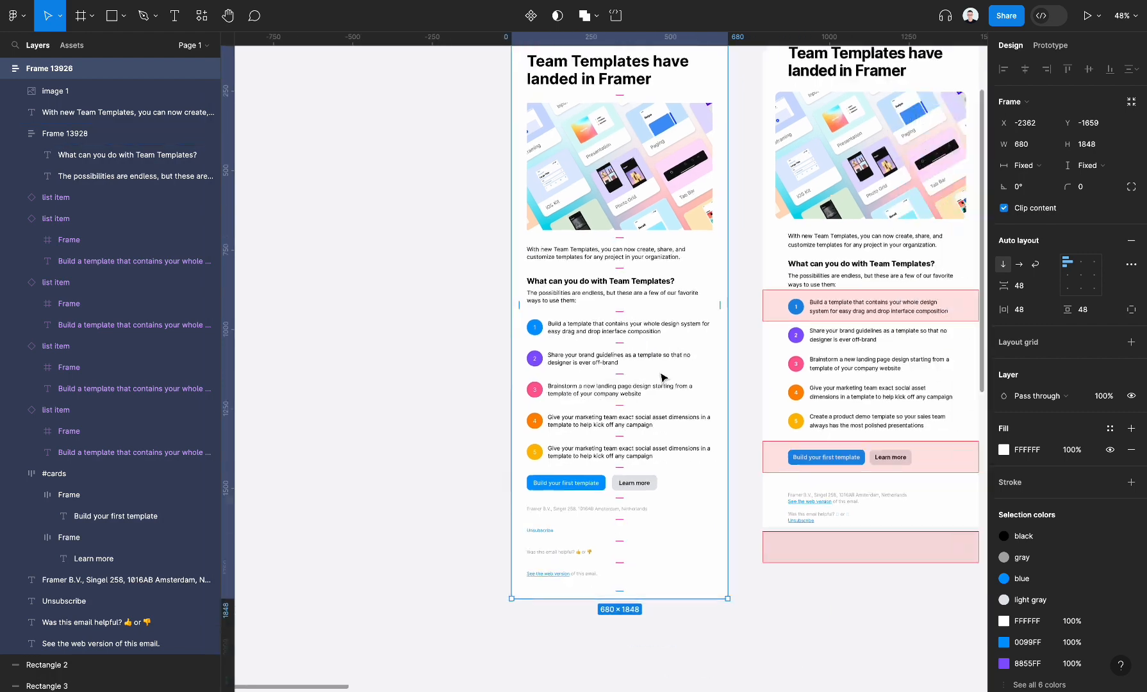
{"action": "scroll", "coordinate": [661, 374], "scroll_direction": "up", "scroll_amount": 2}
{"action": "scroll", "coordinate": [661, 377], "scroll_direction": "up", "scroll_amount": 2}
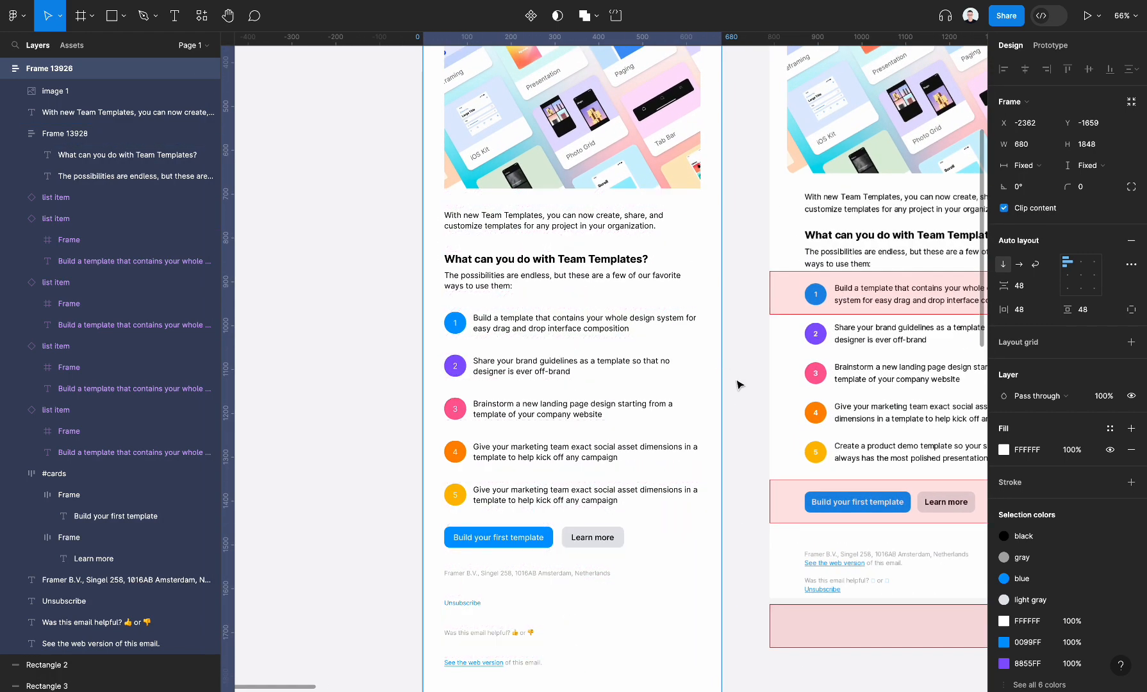
{"action": "scroll", "coordinate": [733, 392], "scroll_direction": "right", "scroll_amount": 3}
{"action": "scroll", "coordinate": [734, 392], "scroll_direction": "down", "scroll_amount": 2}
{"action": "scroll", "coordinate": [733, 392], "scroll_direction": "left", "scroll_amount": 3}
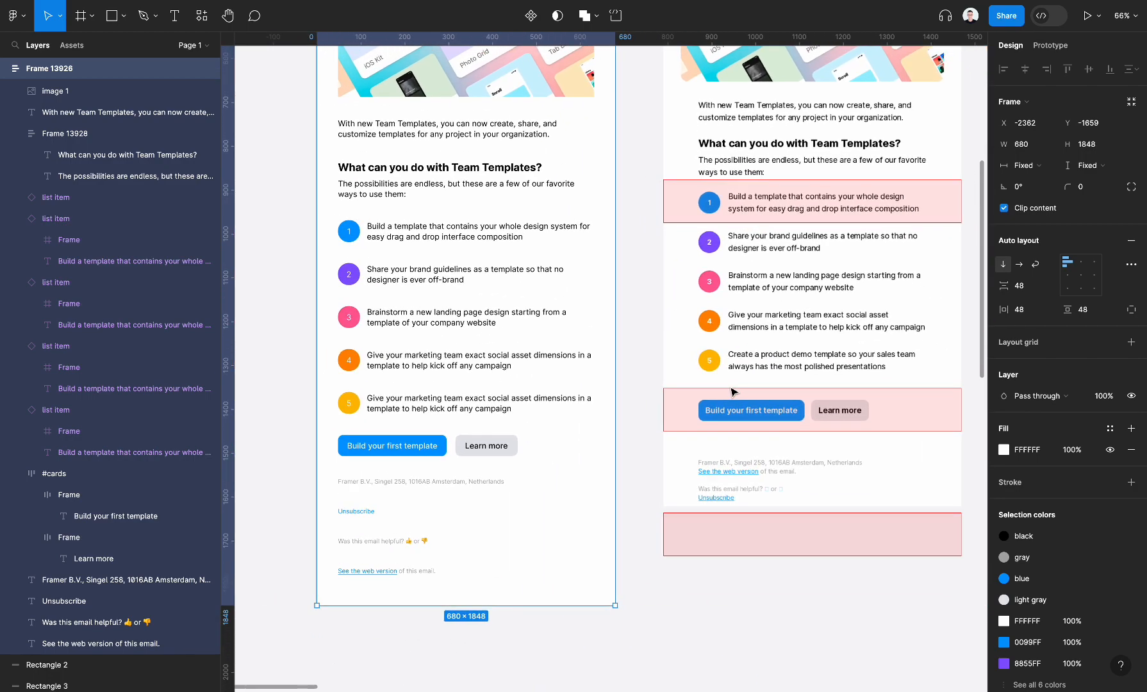
{"action": "scroll", "coordinate": [733, 392], "scroll_direction": "up", "scroll_amount": 1}
{"action": "scroll", "coordinate": [734, 392], "scroll_direction": "up", "scroll_amount": 5}
{"action": "scroll", "coordinate": [734, 392], "scroll_direction": "left", "scroll_amount": 2}
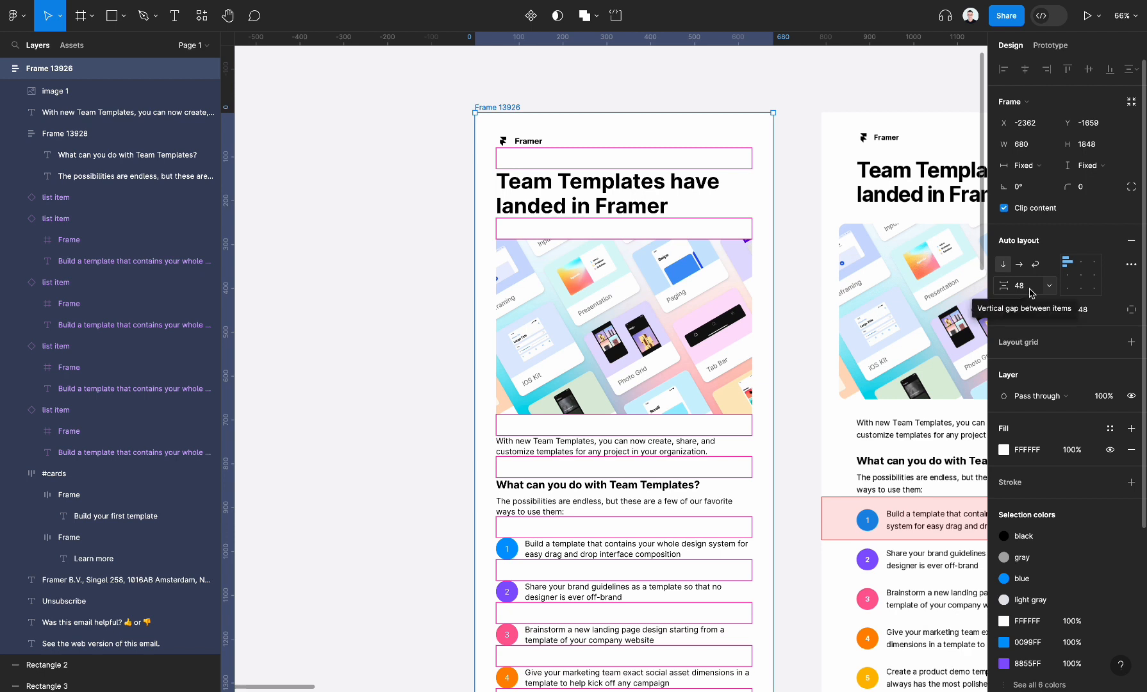
Wrap the five numbered list items of the rebuilt email in one vertical auto layout frame
{"action": "scroll", "coordinate": [804, 402], "scroll_direction": "down", "scroll_amount": 4}
{"action": "scroll", "coordinate": [805, 402], "scroll_direction": "right", "scroll_amount": 1}
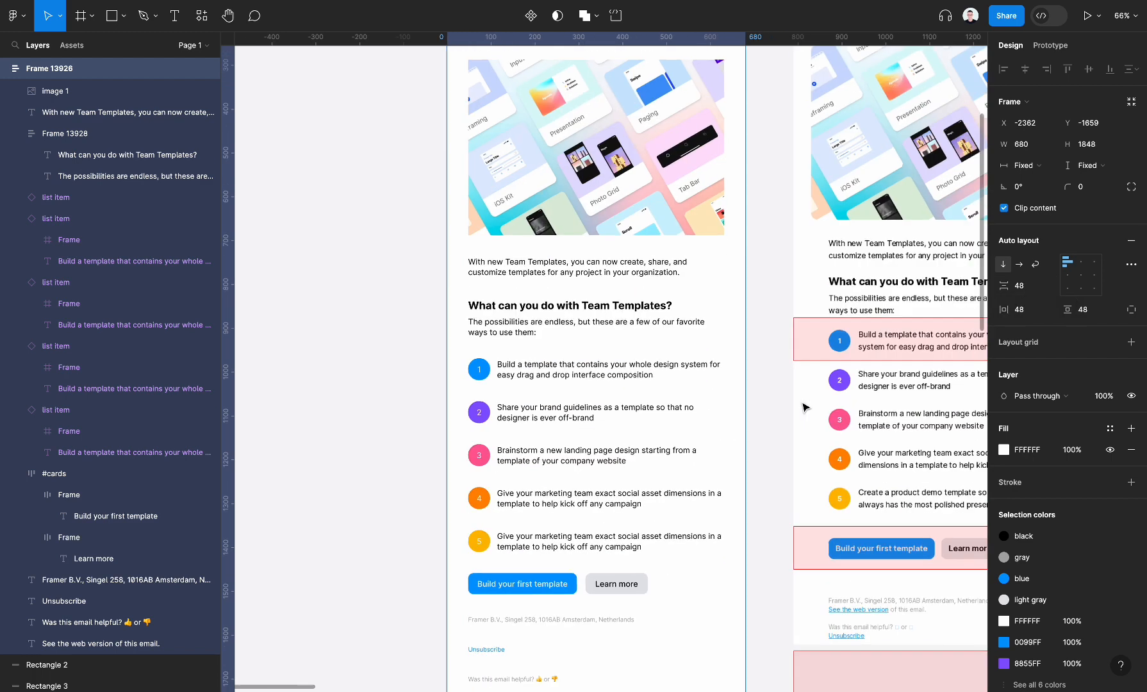
{"action": "left_click_drag", "start_coordinate": [401, 533], "coordinate": [572, 325]}
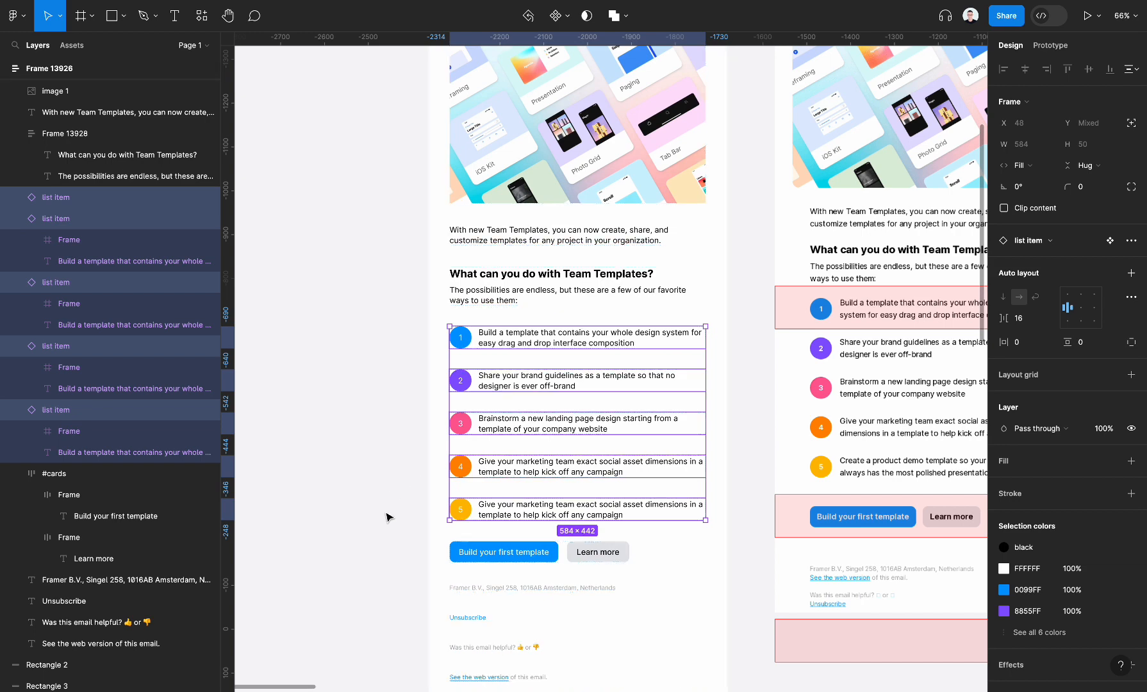
{"action": "left_click_drag", "start_coordinate": [401, 527], "coordinate": [592, 306]}
{"action": "key", "text": "shift+a"}
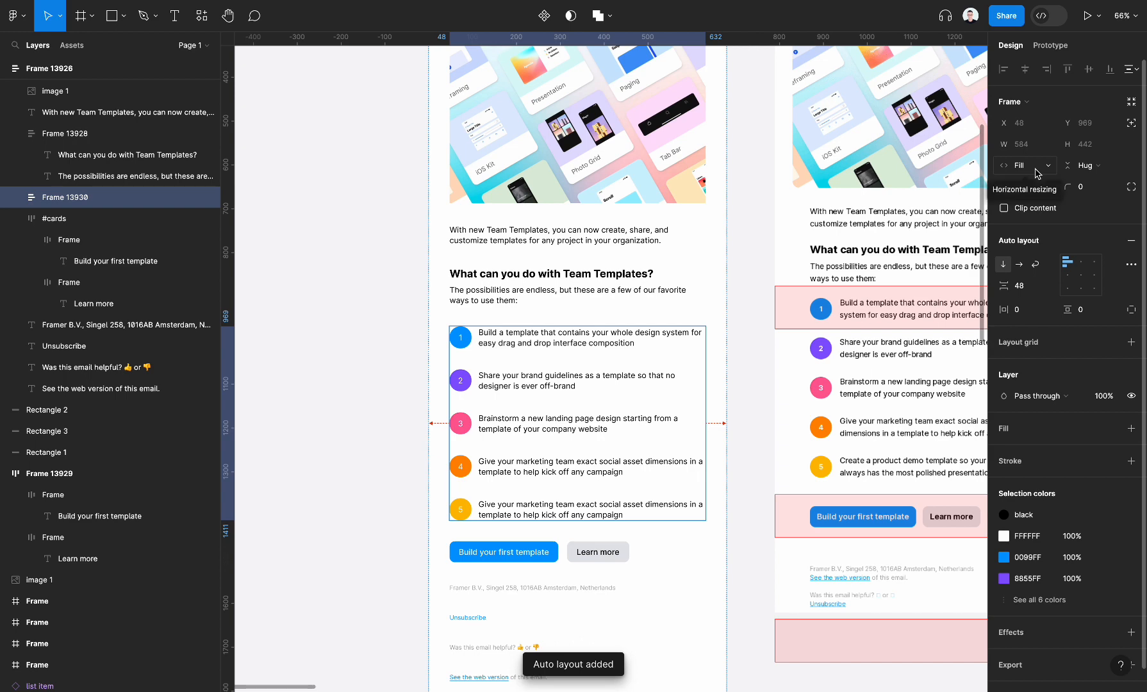
Check the first list item's horizontal resizing and set the vertical gap of the frame around the numbered list to 24
{"action": "left_click", "coordinate": [597, 338]}
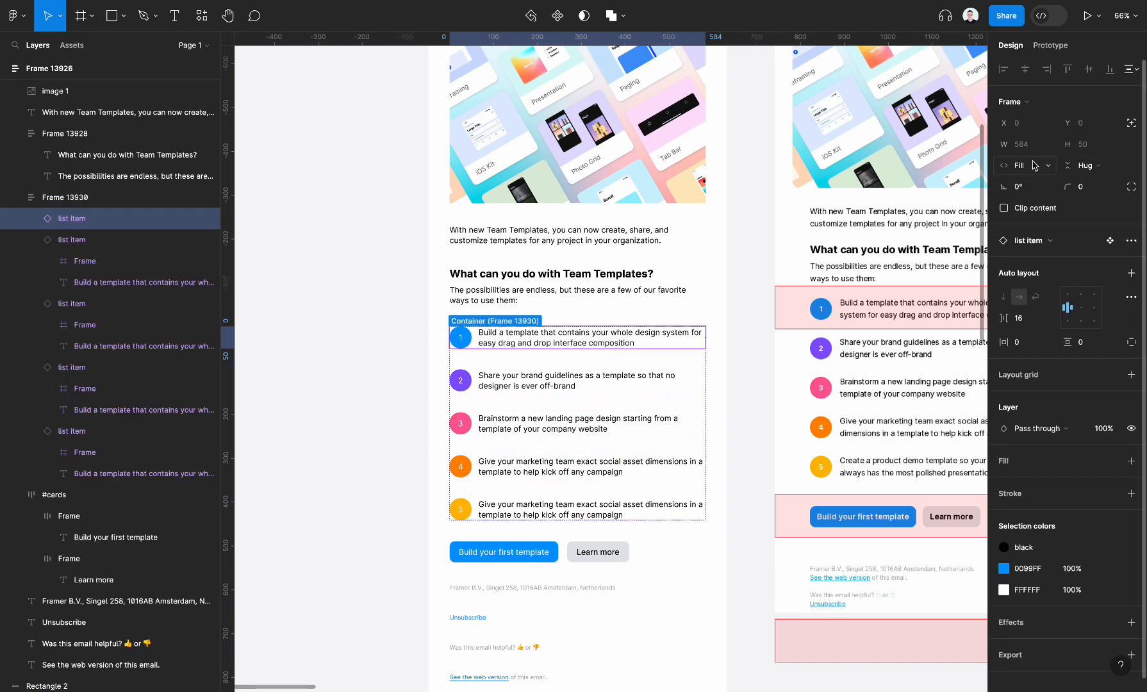
{"action": "left_click", "coordinate": [107, 202]}
{"action": "scroll", "coordinate": [598, 433], "scroll_direction": "up", "scroll_amount": 5}
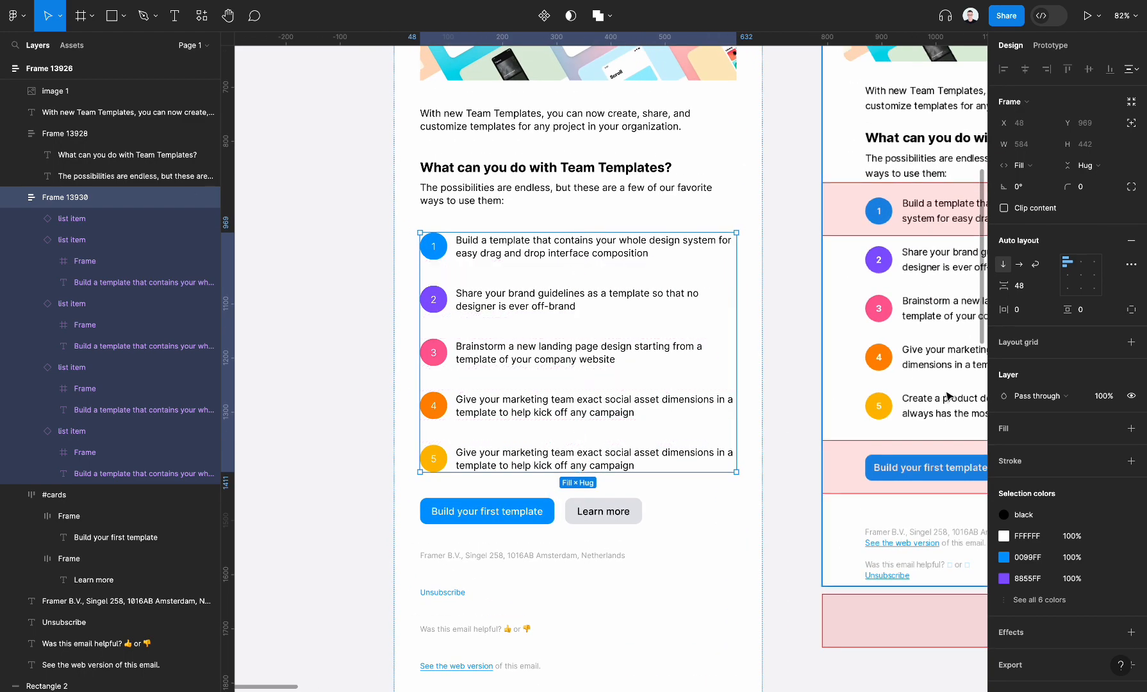
{"action": "scroll", "coordinate": [650, 370], "scroll_direction": "up", "scroll_amount": 2}
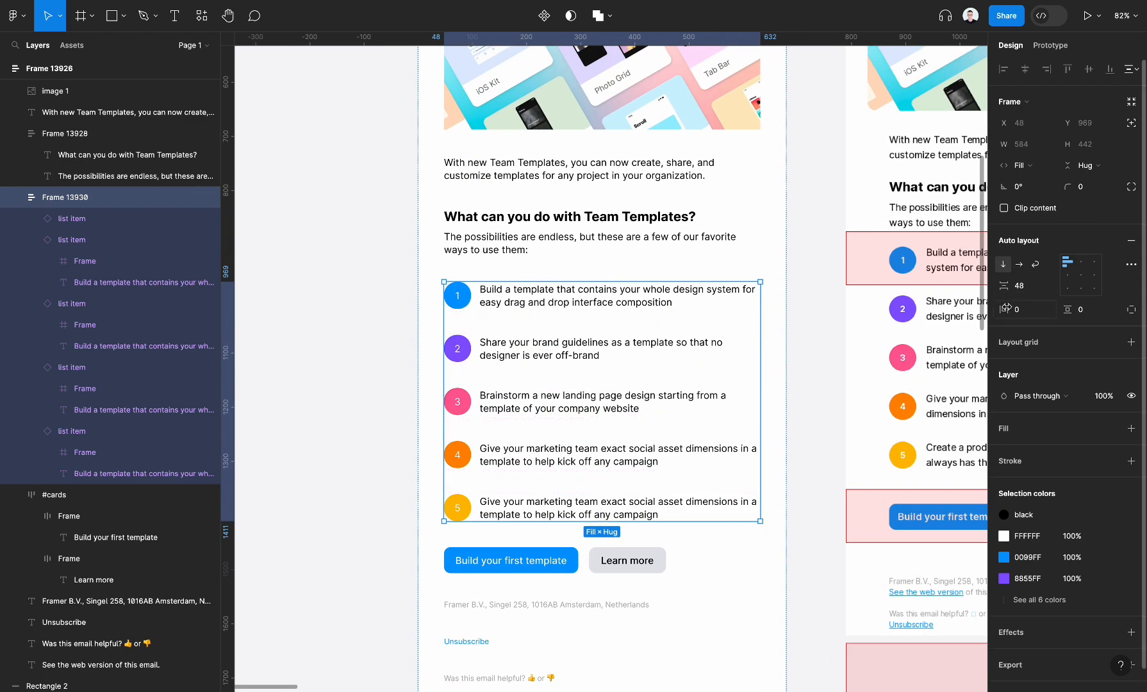
{"action": "left_click", "coordinate": [1030, 286]}
{"action": "key", "text": "Tab"}
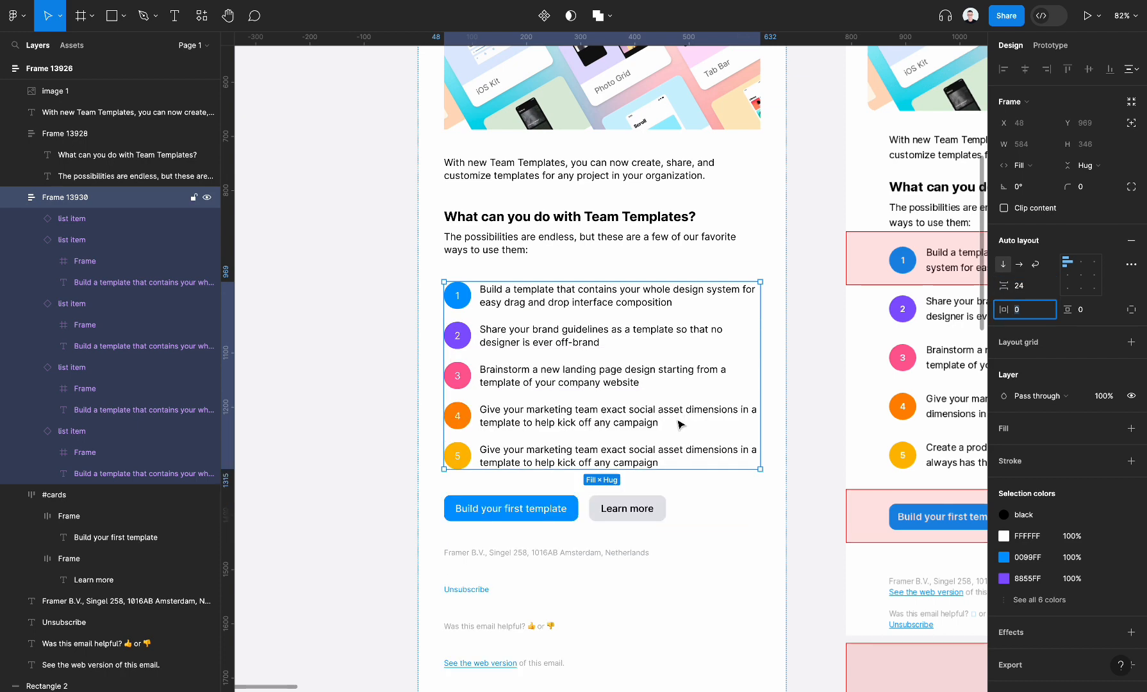
Wrap the four footer text lines in one vertical auto layout frame with a gap of 12
{"action": "scroll", "coordinate": [680, 424], "scroll_direction": "down", "scroll_amount": 8}
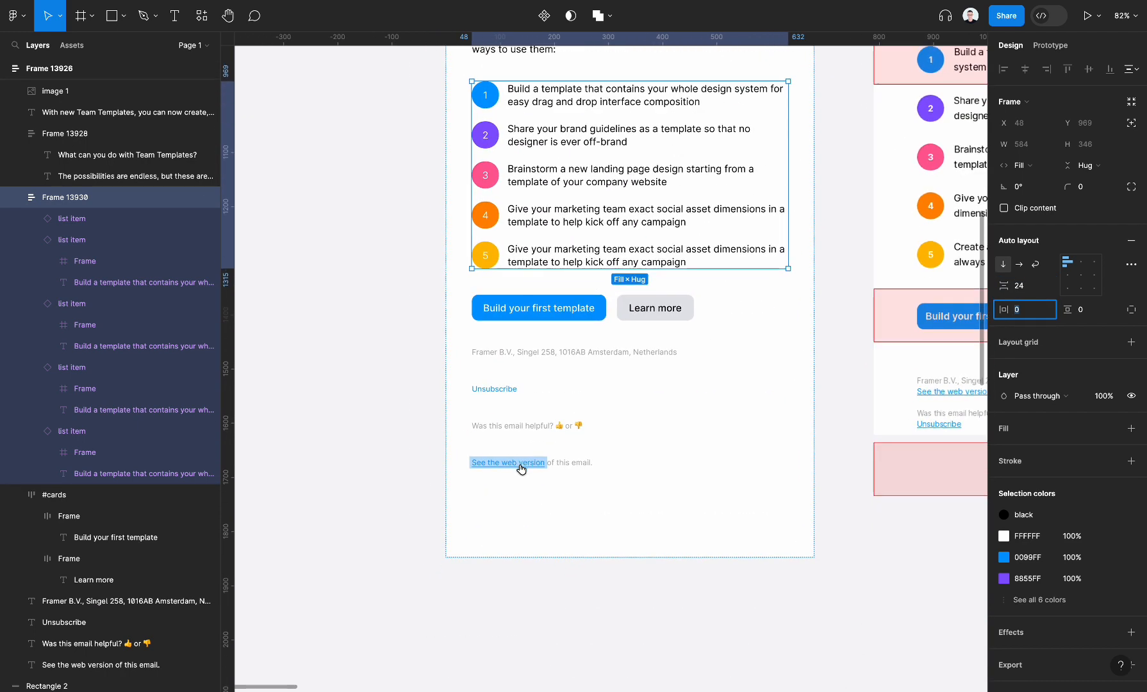
{"action": "left_click", "coordinate": [595, 356]}
{"action": "left_click", "coordinate": [517, 392], "text": "shift"}
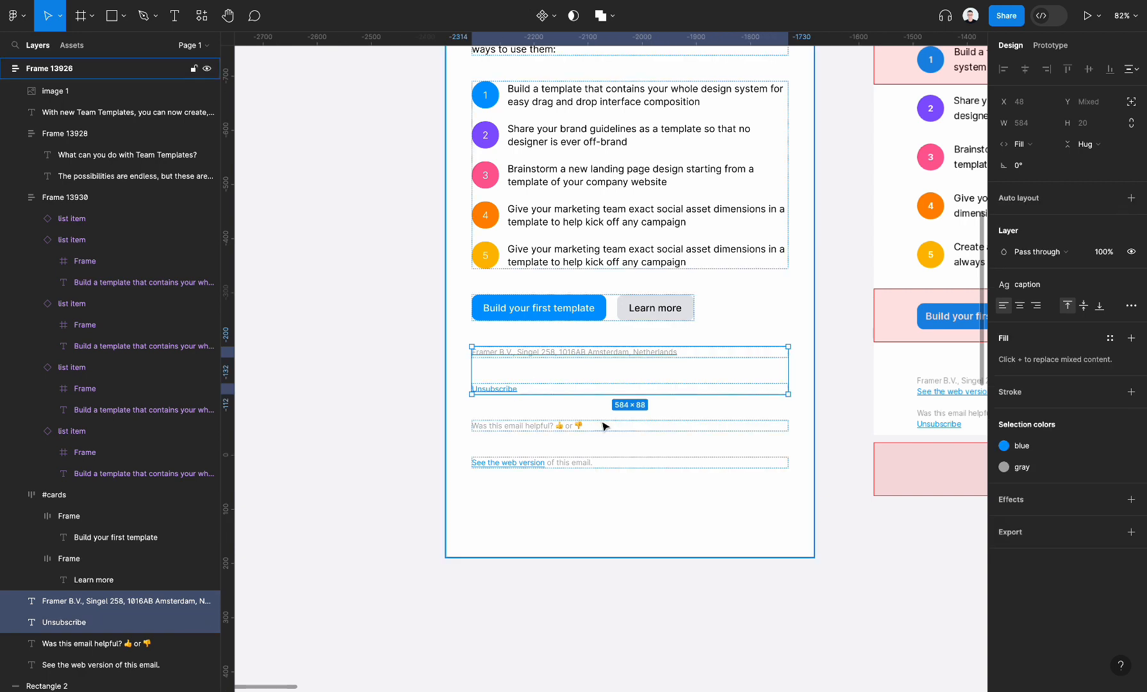
{"action": "left_click", "coordinate": [577, 424], "text": "shift"}
{"action": "left_click", "coordinate": [564, 462], "text": "shift"}
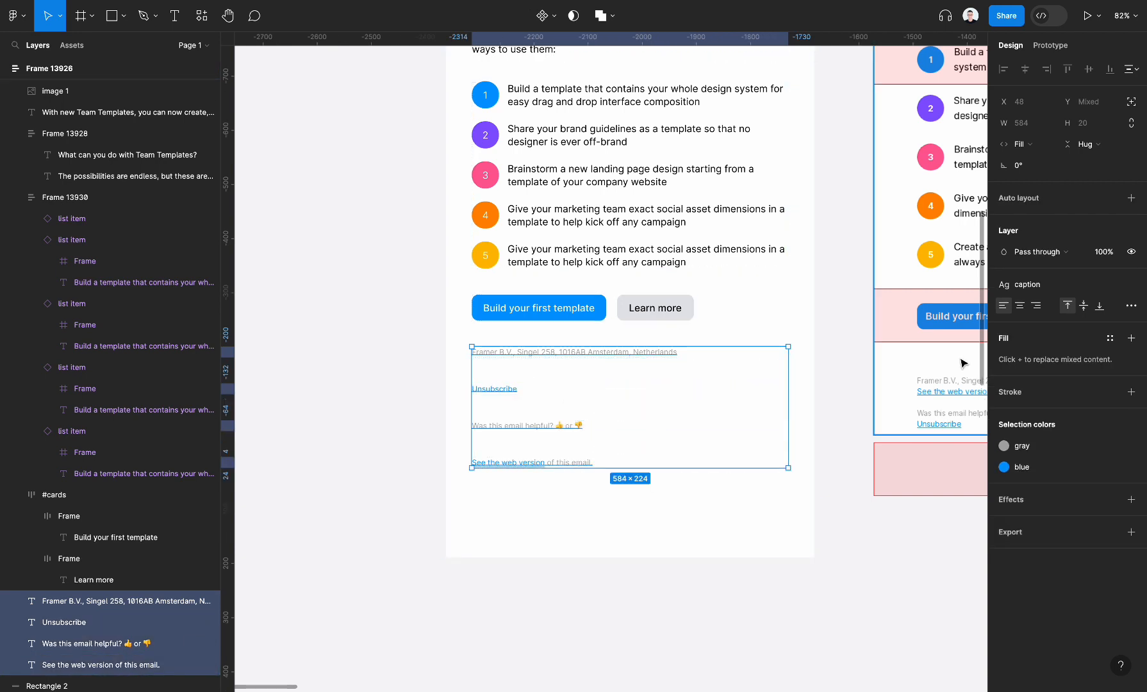
{"action": "key", "text": "shift+a"}
{"action": "left_click", "coordinate": [1033, 286]}
{"action": "type", "text": "12"}
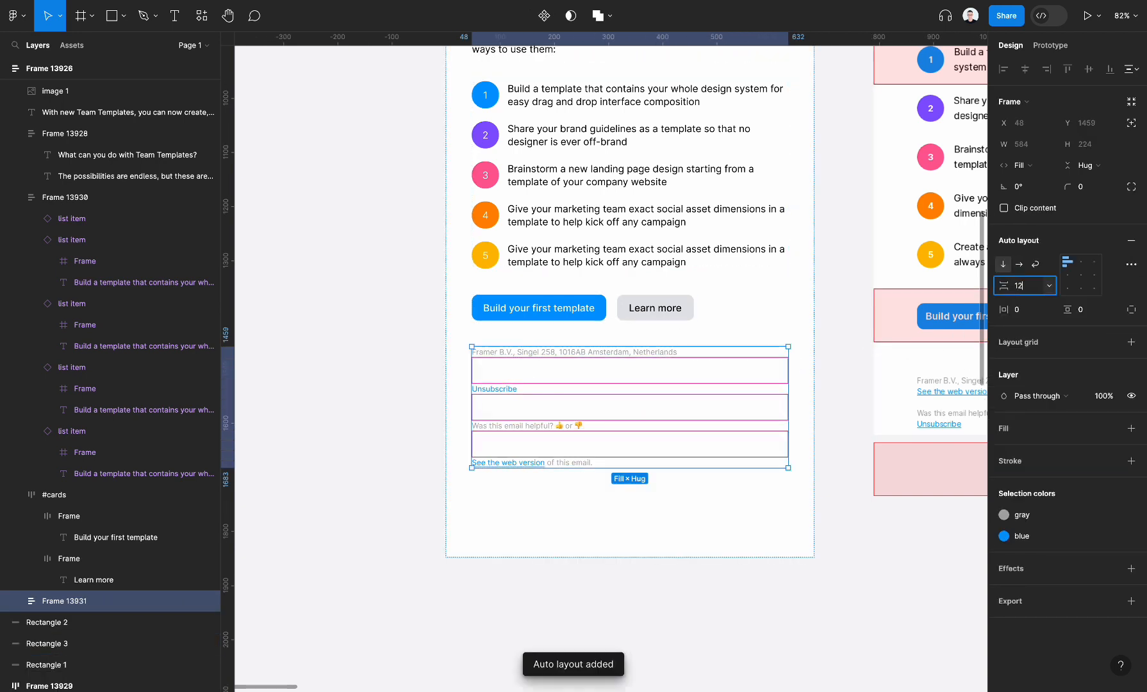
{"action": "key", "text": "Tab"}
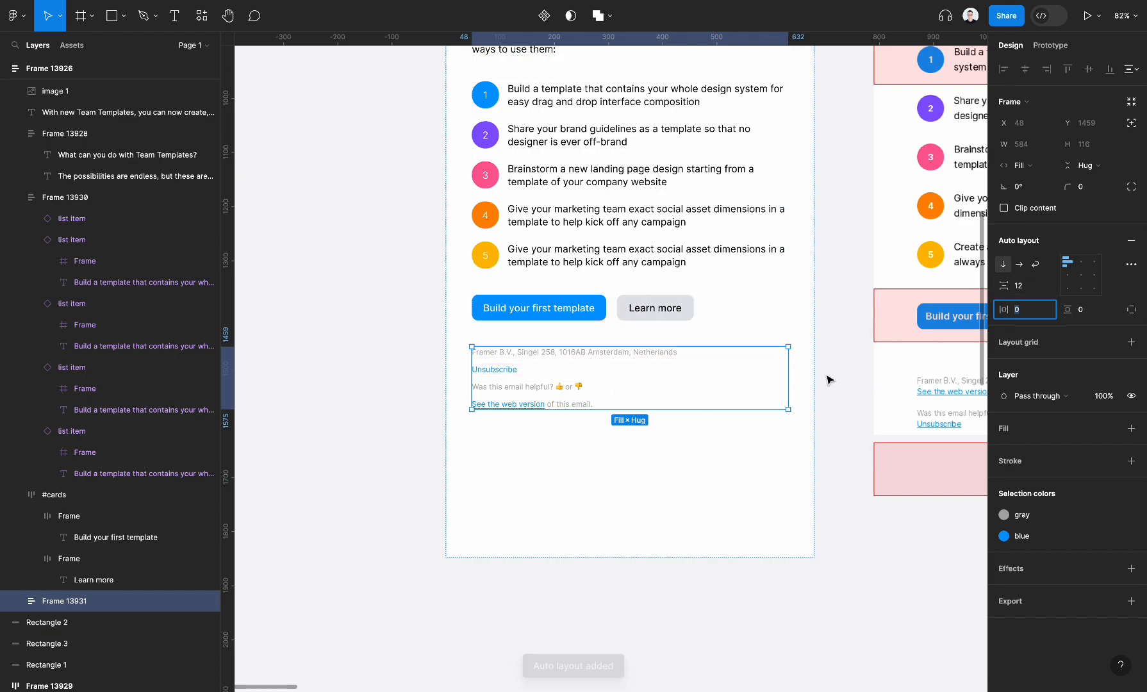
{"action": "left_click", "coordinate": [846, 379]}
Set the vertical resizing of the whole rebuilt email frame to Hug contents
{"action": "scroll", "coordinate": [847, 378], "scroll_direction": "up", "scroll_amount": 10}
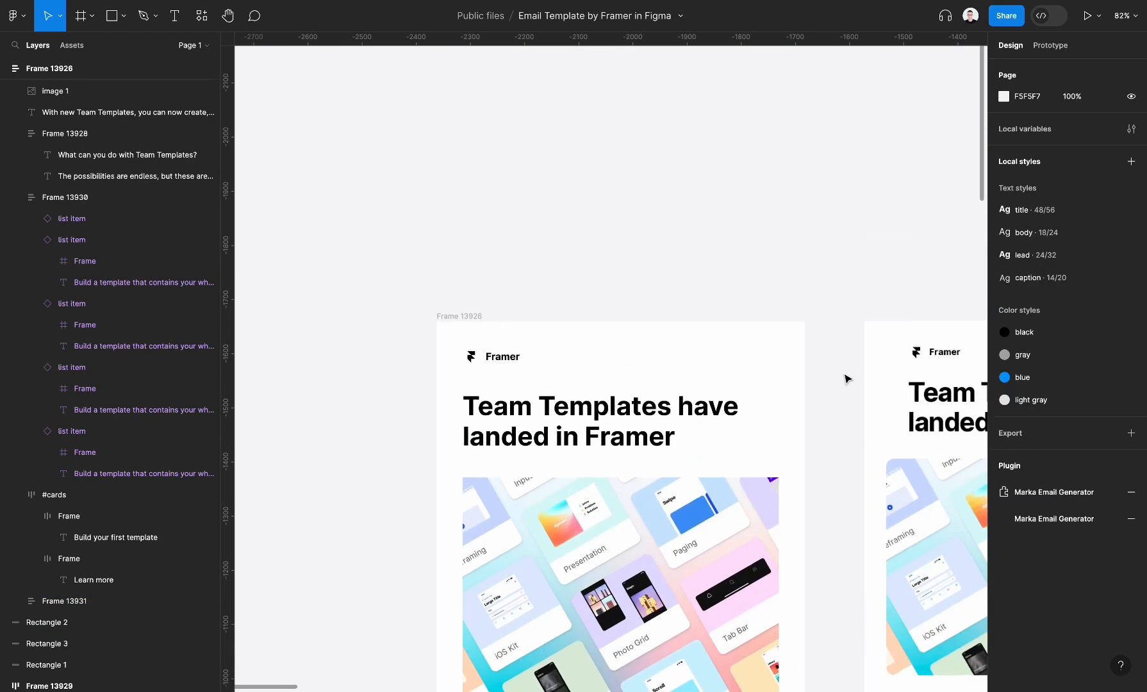
{"action": "left_click", "coordinate": [471, 318]}
{"action": "scroll", "coordinate": [803, 254], "scroll_direction": "down", "scroll_amount": 5}
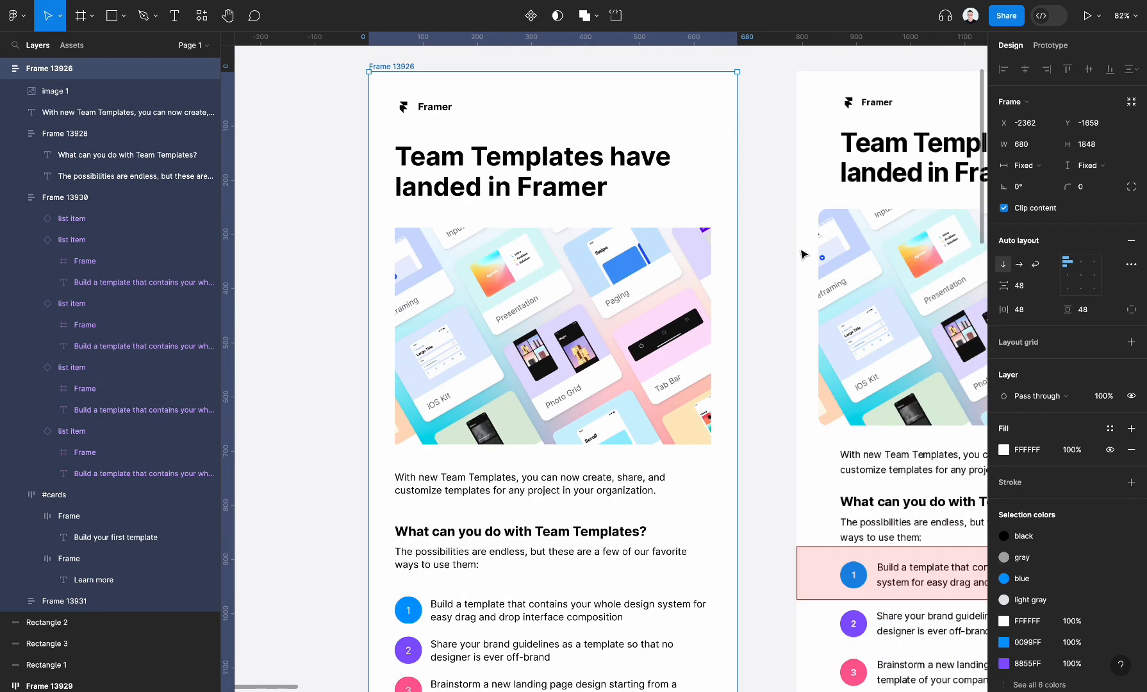
{"action": "scroll", "coordinate": [578, 222], "scroll_direction": "down", "scroll_amount": 3}
{"action": "scroll", "coordinate": [578, 222], "scroll_direction": "down", "scroll_amount": 2}
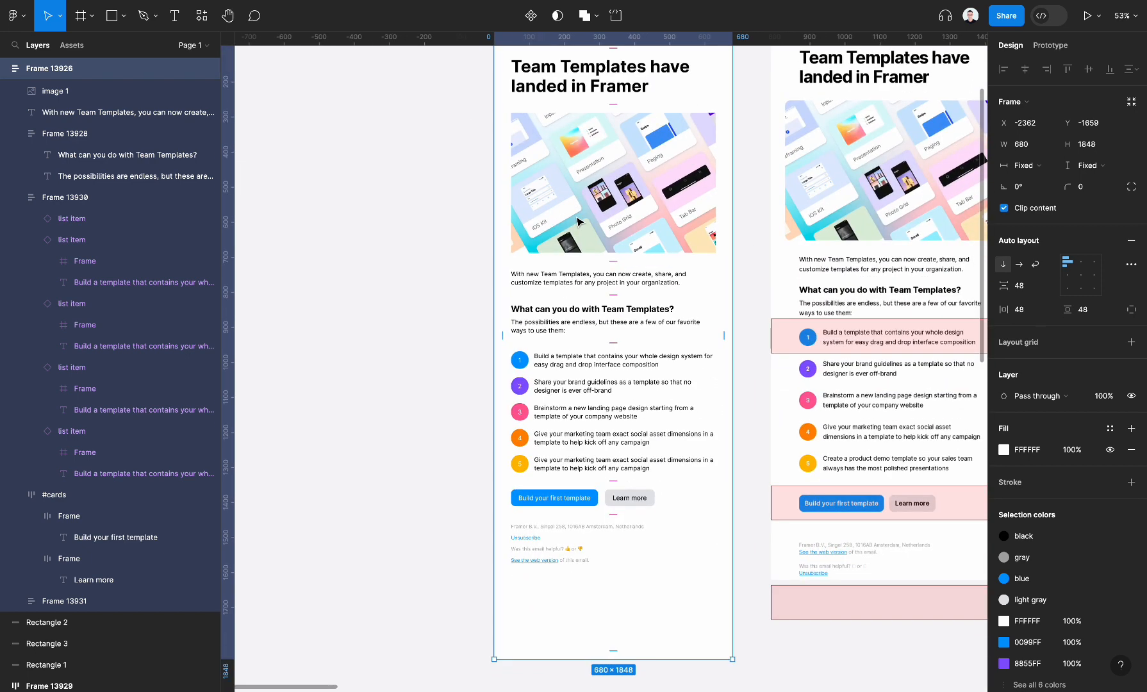
{"action": "scroll", "coordinate": [833, 231], "scroll_direction": "right", "scroll_amount": 2}
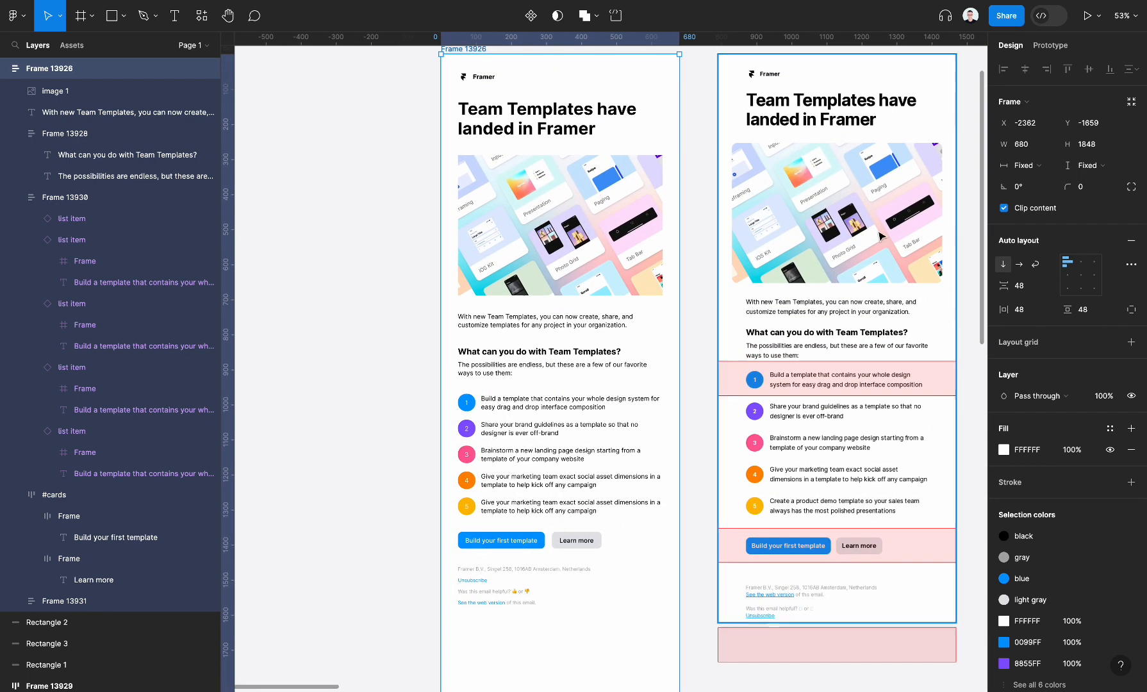
{"action": "left_click", "coordinate": [1101, 166]}
{"action": "left_click", "coordinate": [1083, 181]}
{"action": "scroll", "coordinate": [722, 405], "scroll_direction": "up", "scroll_amount": 3}
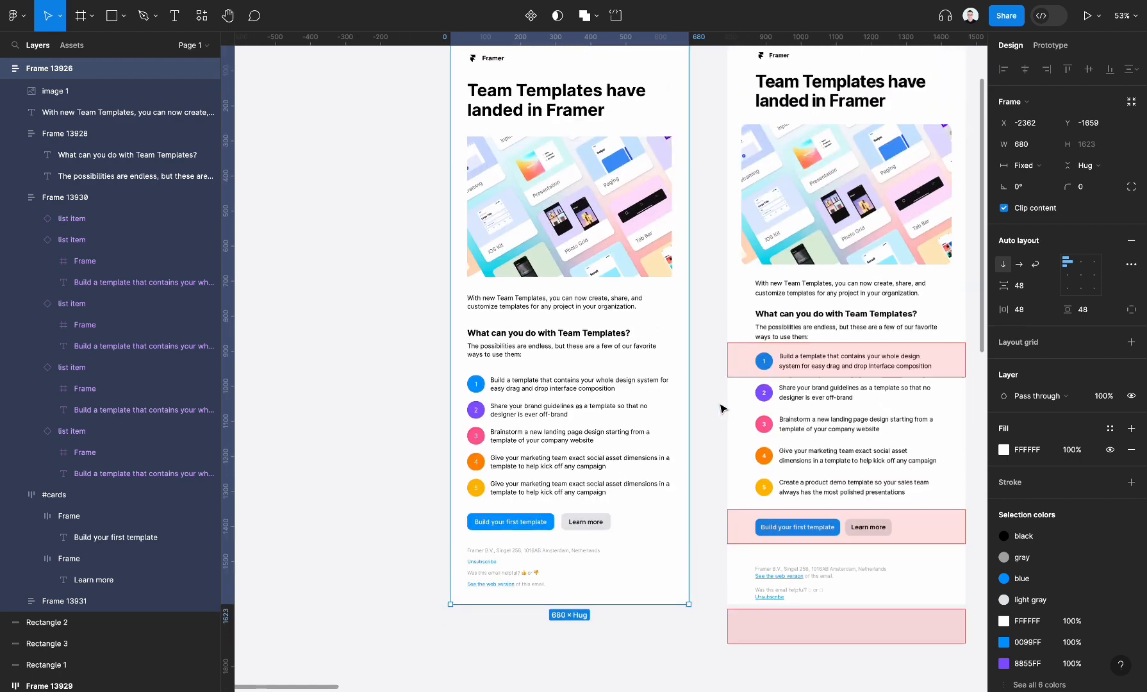
Move the rebuilt email frame to about X -2396, Y -1660 and compare its layout with the reference email
{"action": "scroll", "coordinate": [495, 105], "scroll_direction": "left", "scroll_amount": 2}
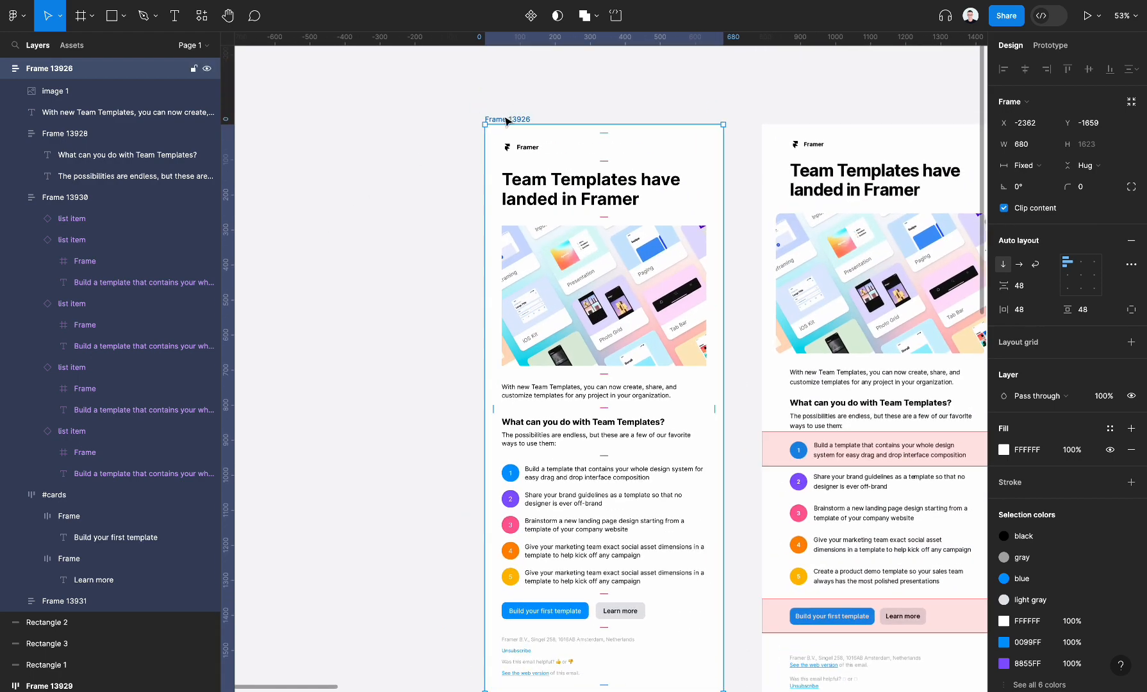
{"action": "left_click_drag", "start_coordinate": [507, 120], "coordinate": [495, 120]}
{"action": "scroll", "coordinate": [513, 362], "scroll_direction": "down", "scroll_amount": 3}
{"action": "scroll", "coordinate": [512, 362], "scroll_direction": "right", "scroll_amount": 2}
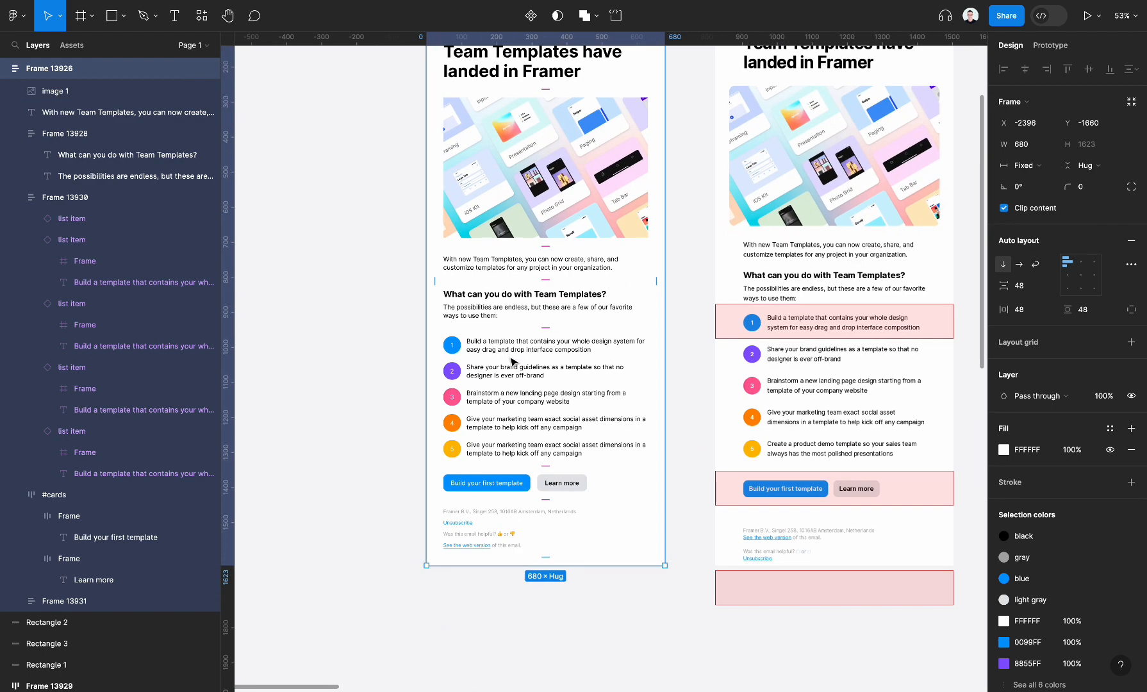
{"action": "scroll", "coordinate": [513, 362], "scroll_direction": "up", "scroll_amount": 3}
{"action": "scroll", "coordinate": [512, 362], "scroll_direction": "left", "scroll_amount": 2}
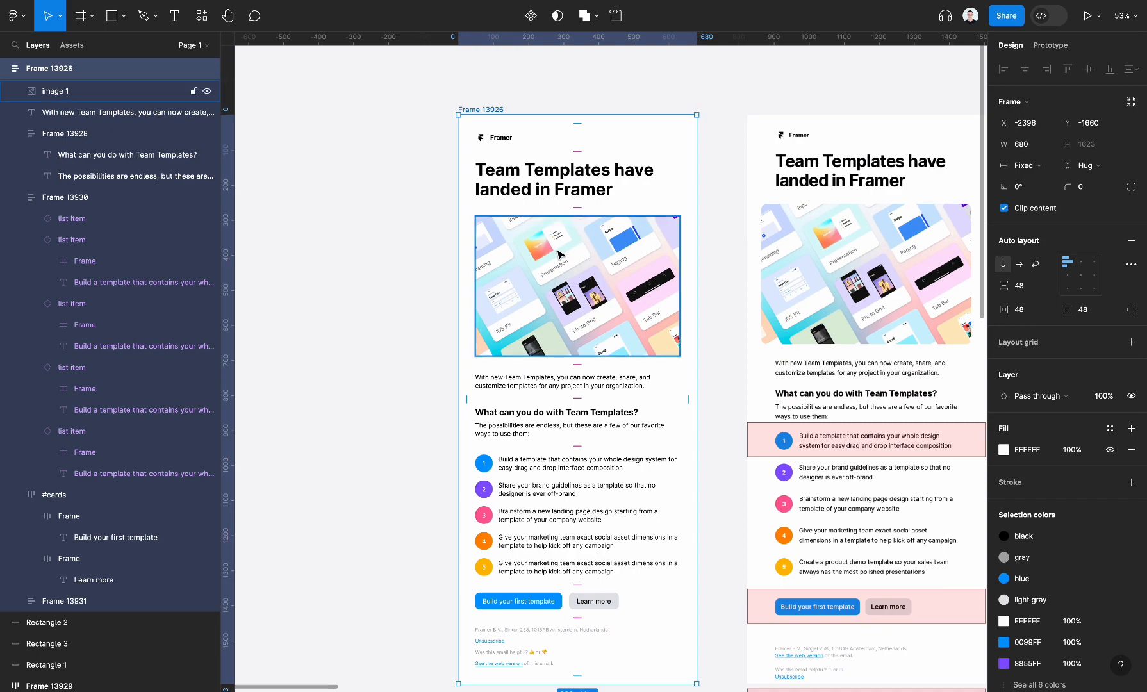
{"action": "scroll", "coordinate": [540, 384], "scroll_direction": "down", "scroll_amount": 4}
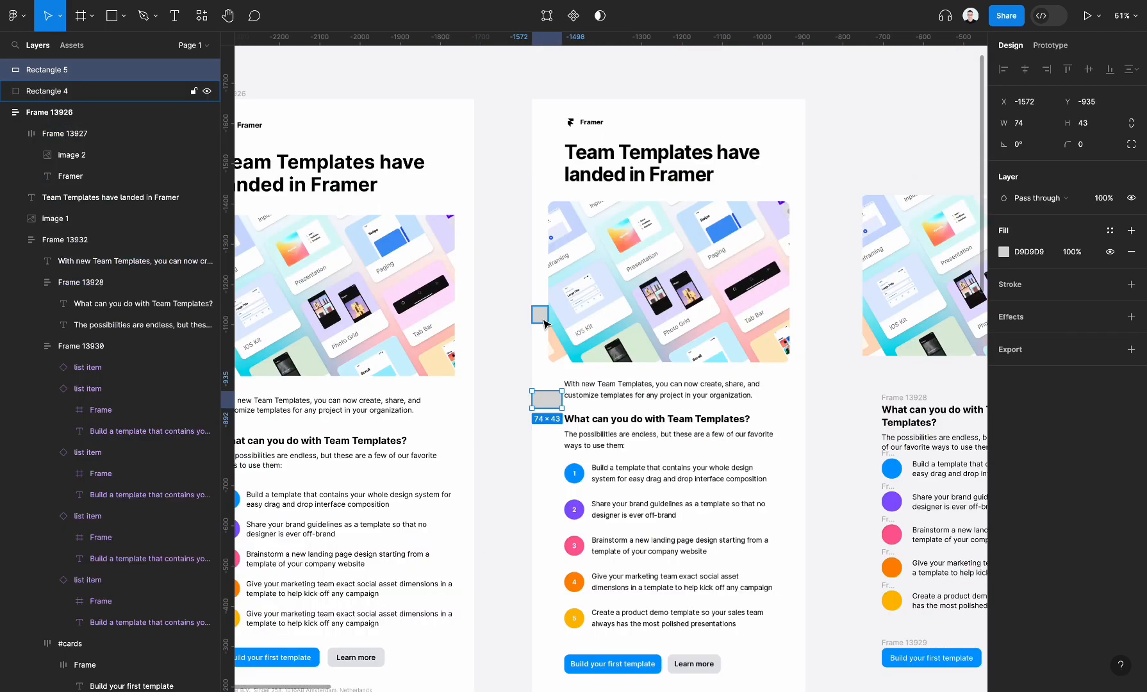
Undo the two gray rectangles on the reference email and compare the image and text margins of both versions
{"action": "key", "text": "ctrl+z"}
{"action": "key", "text": "ctrl+z"}
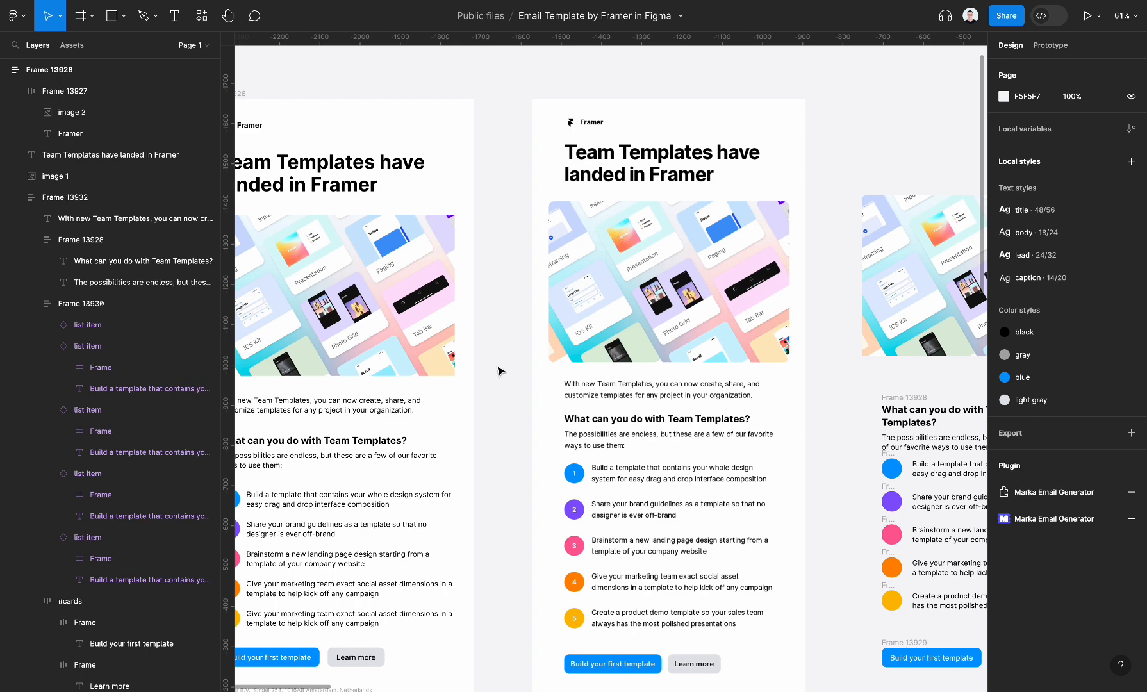
{"action": "scroll", "coordinate": [498, 370], "scroll_direction": "left", "scroll_amount": 3}
{"action": "scroll", "coordinate": [498, 370], "scroll_direction": "down", "scroll_amount": 1}
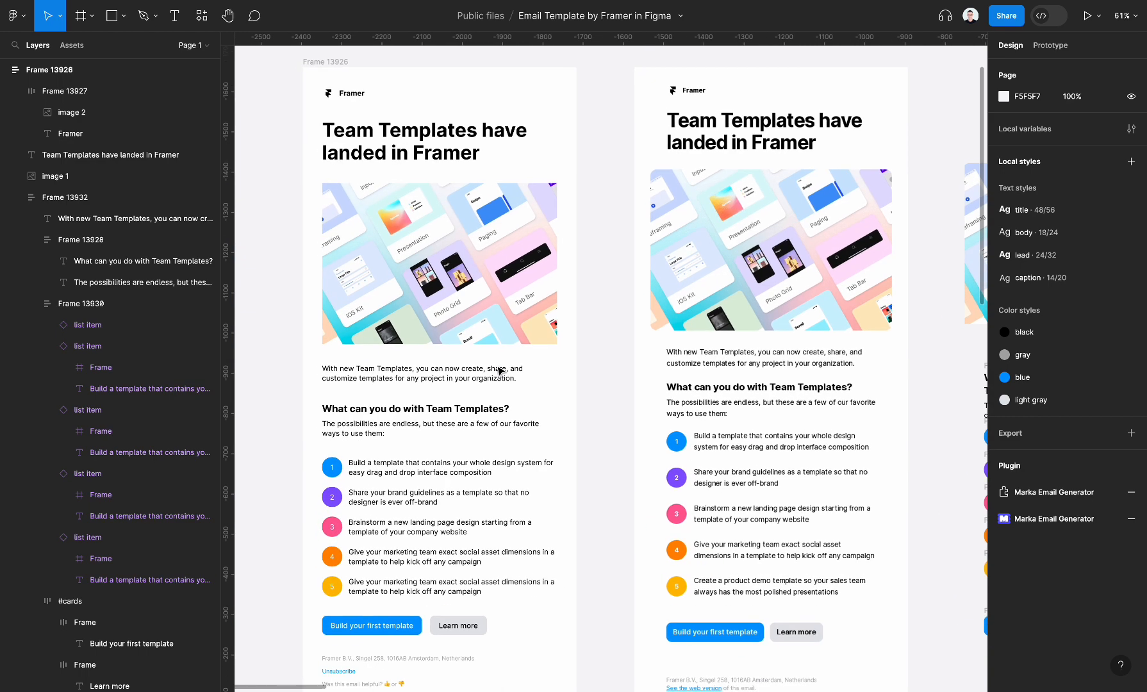
{"action": "scroll", "coordinate": [498, 370], "scroll_direction": "right", "scroll_amount": 2}
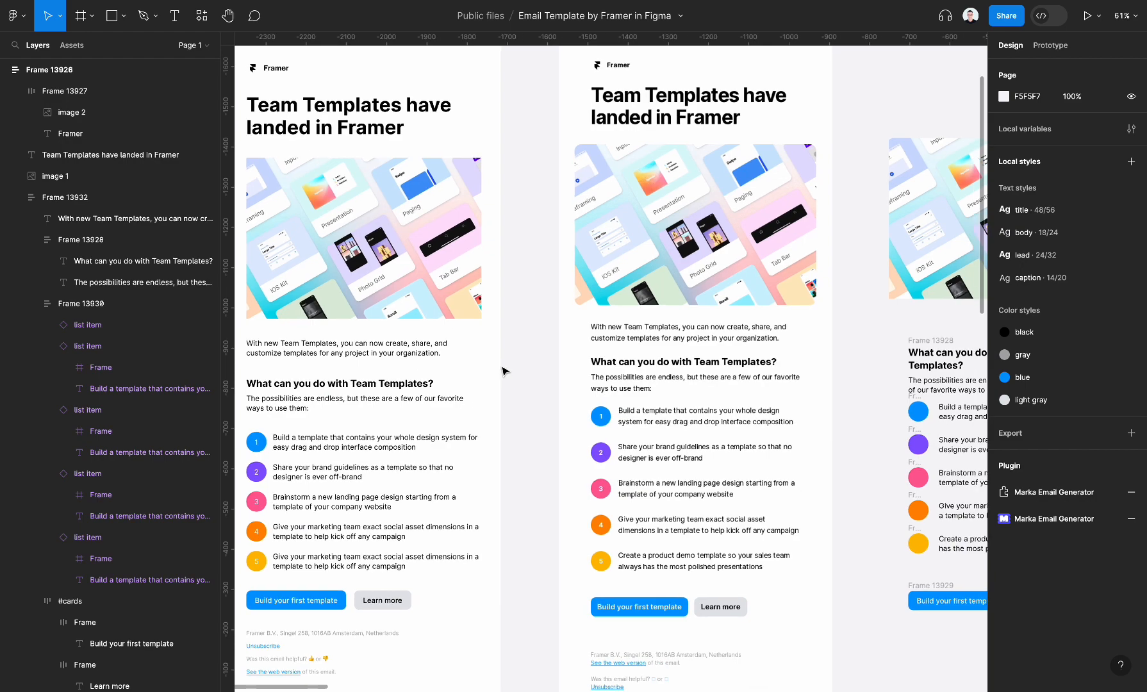
Mark the reference email's left margins with a rectangle about 37 × 46 beside the image and a copy about 76 × 46 beside the text
{"action": "scroll", "coordinate": [634, 363], "scroll_direction": "right", "scroll_amount": 2}
{"action": "scroll", "coordinate": [634, 363], "scroll_direction": "up", "scroll_amount": 5, "text": "ctrl"}
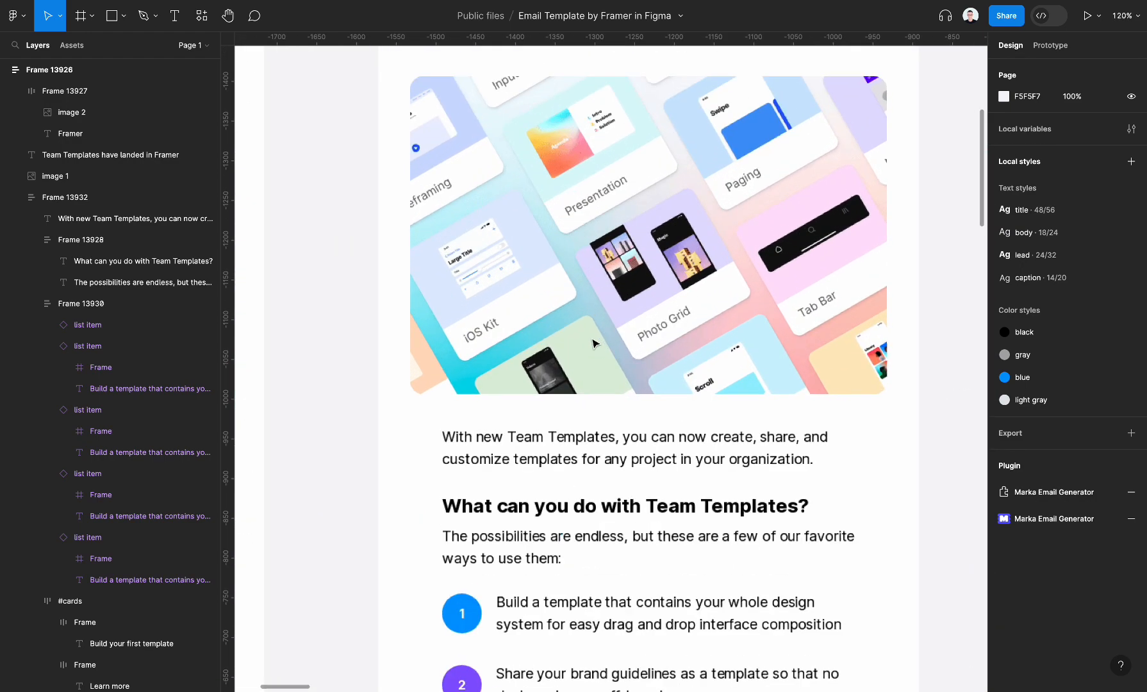
{"action": "key", "text": "r"}
{"action": "left_click_drag", "start_coordinate": [376, 263], "coordinate": [407, 300]}
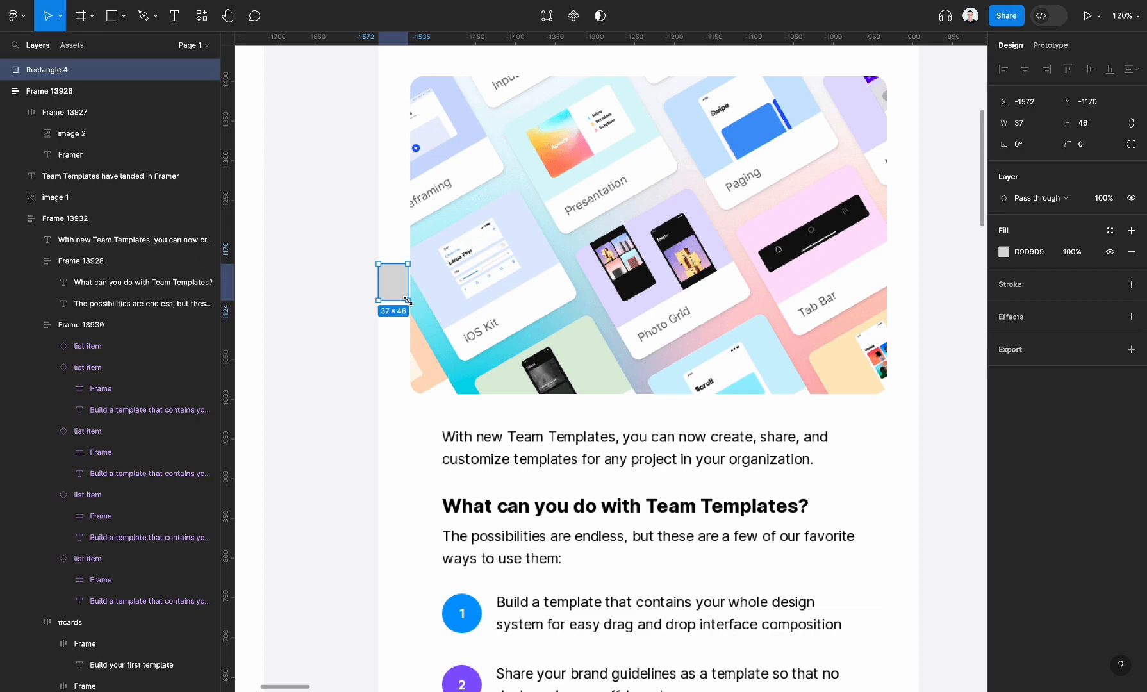
{"action": "scroll", "coordinate": [408, 303], "scroll_direction": "down", "scroll_amount": 1}
{"action": "scroll", "coordinate": [408, 302], "scroll_direction": "up", "scroll_amount": 3, "text": "ctrl"}
{"action": "scroll", "coordinate": [405, 222], "scroll_direction": "down", "scroll_amount": 5, "text": "ctrl"}
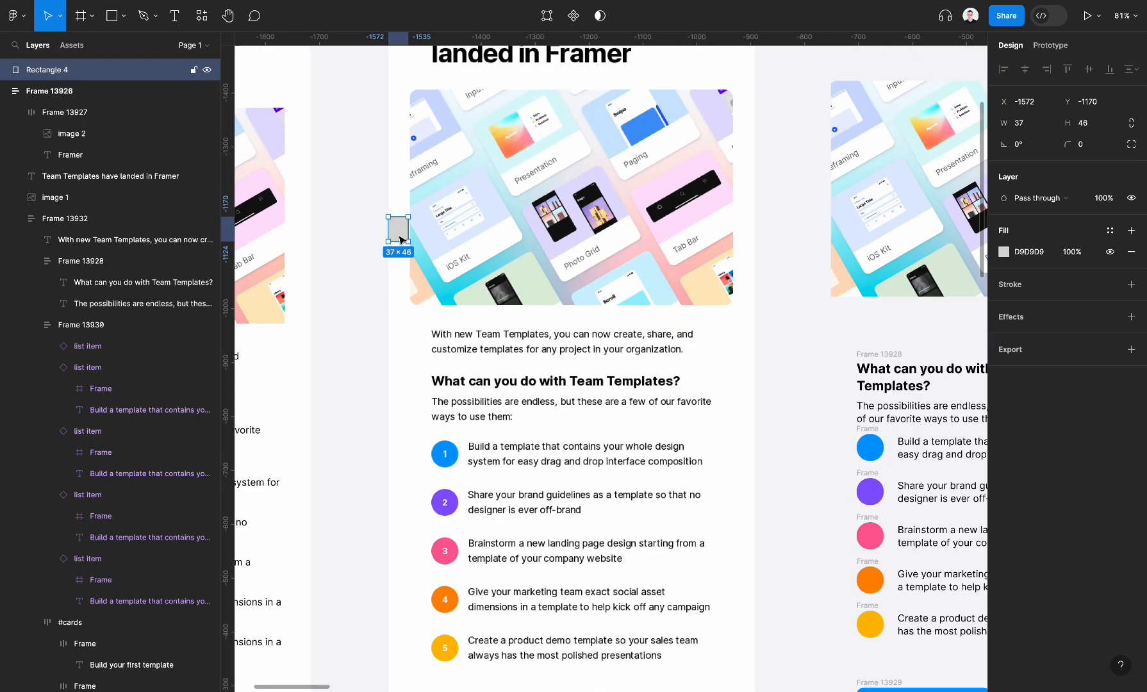
{"action": "left_click_drag", "start_coordinate": [401, 230], "coordinate": [429, 360], "text": "alt"}
{"action": "scroll", "coordinate": [431, 363], "scroll_direction": "left", "scroll_amount": 4}
{"action": "scroll", "coordinate": [433, 365], "scroll_direction": "up", "scroll_amount": 2}
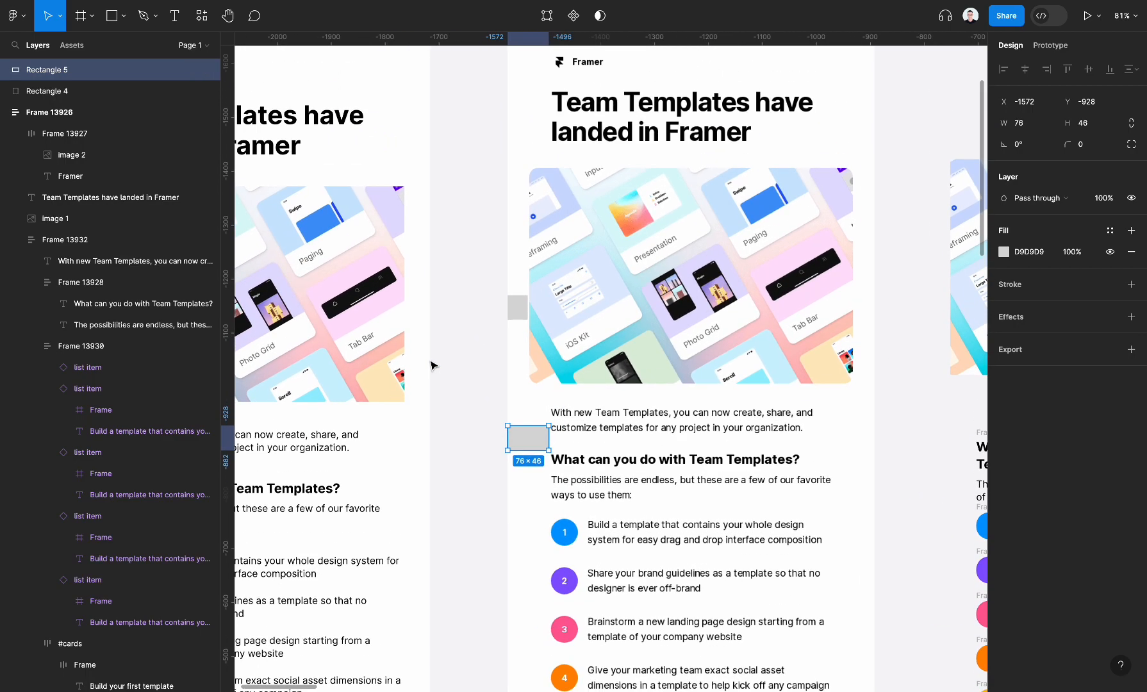
Examine the content blocks grouped below the hero image, from the intro paragraph to the footer, and the resizing of the frame wrapping them
{"action": "scroll", "coordinate": [431, 365], "scroll_direction": "down", "scroll_amount": 5}
{"action": "scroll", "coordinate": [431, 365], "scroll_direction": "left", "scroll_amount": 10}
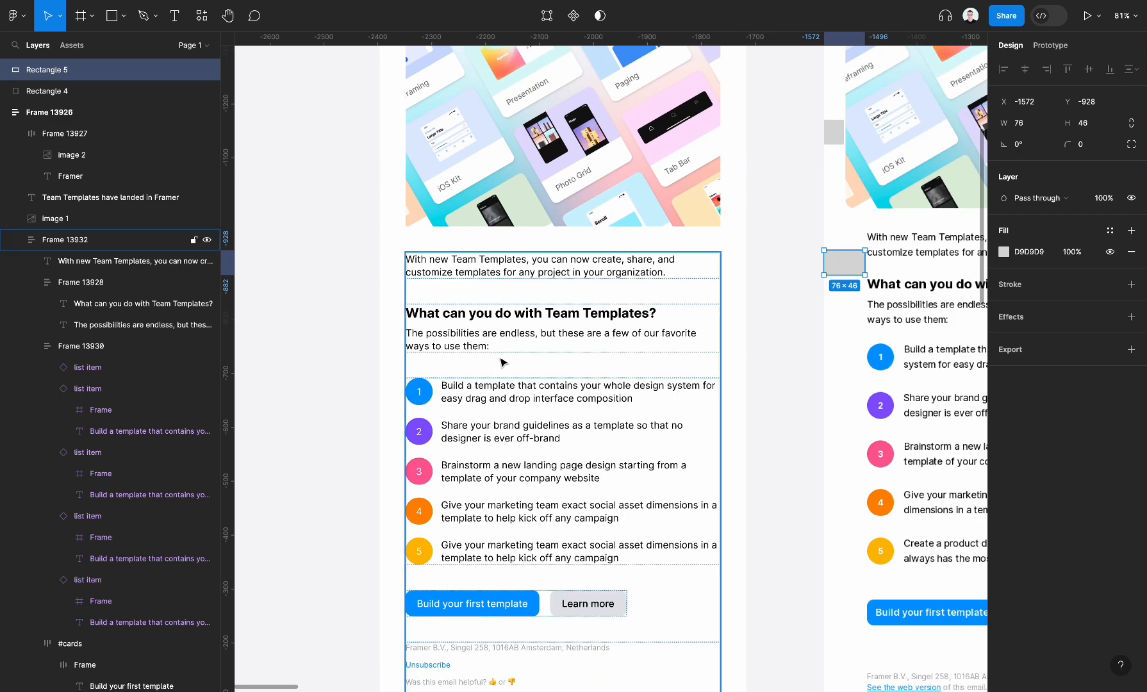
{"action": "scroll", "coordinate": [502, 363], "scroll_direction": "down", "scroll_amount": 3}
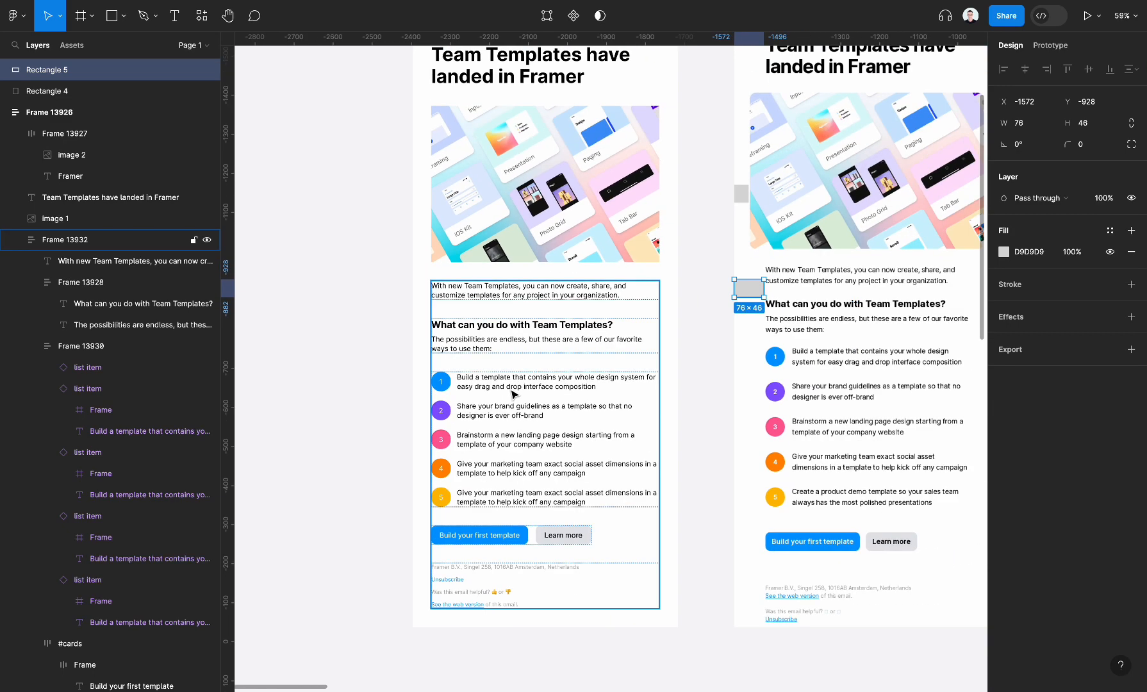
{"action": "left_click", "coordinate": [501, 300]}
{"action": "left_click", "coordinate": [502, 299]}
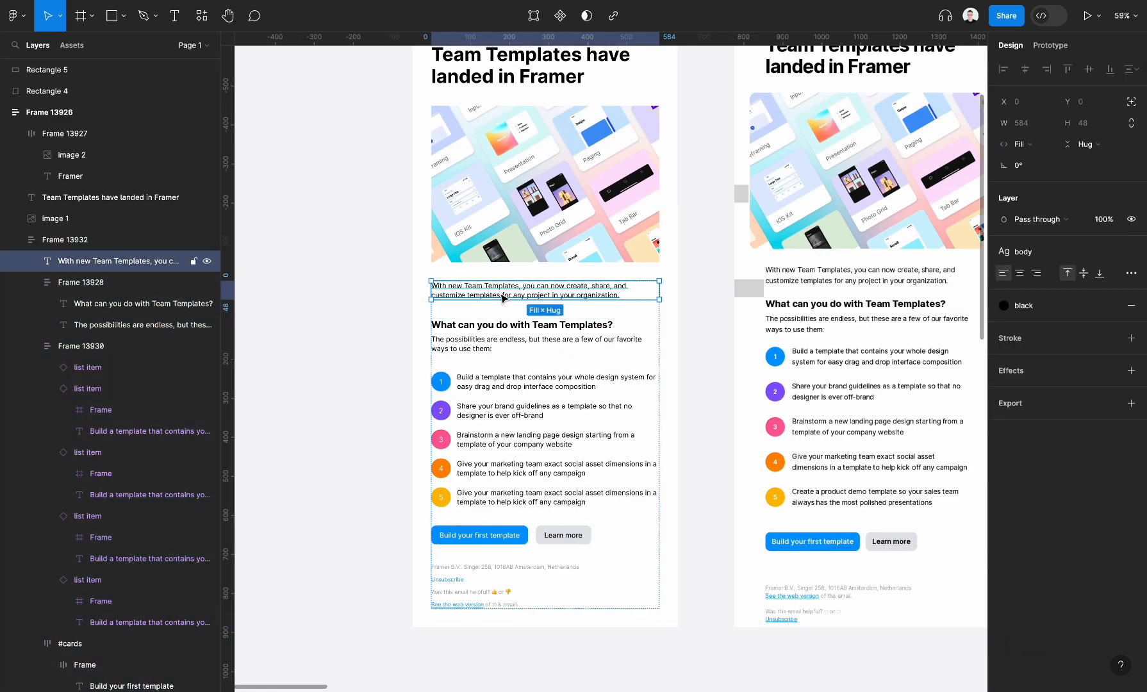
{"action": "left_click", "coordinate": [498, 337], "text": "shift"}
{"action": "left_click", "coordinate": [486, 388], "text": "shift"}
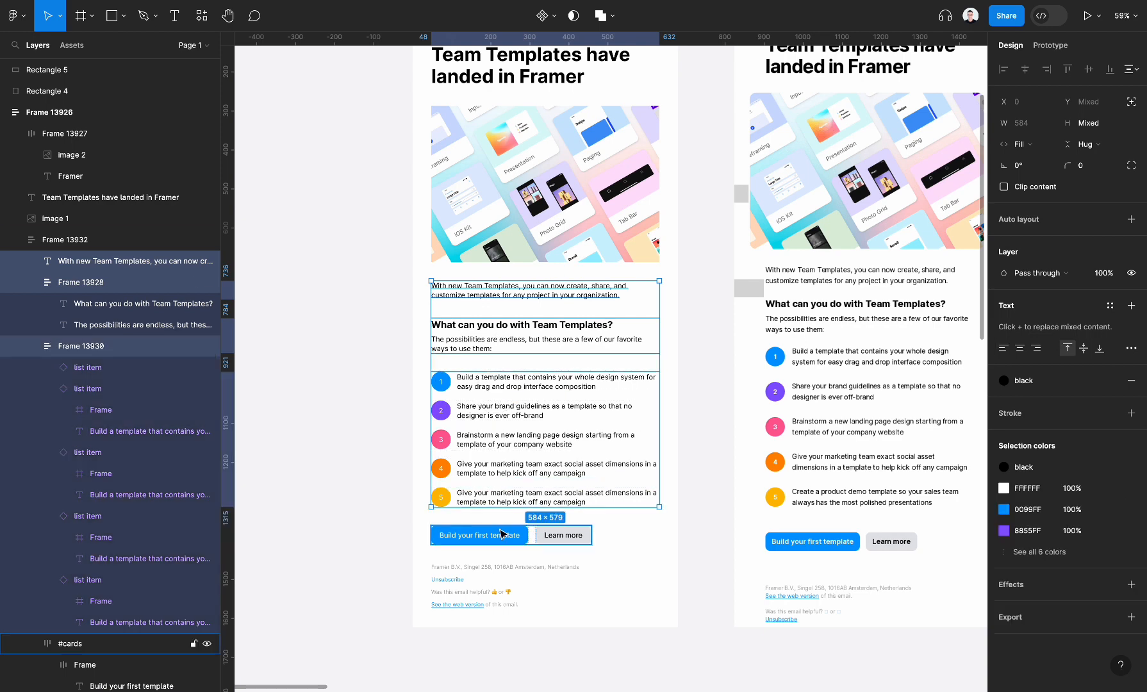
{"action": "left_click", "coordinate": [502, 533], "text": "shift"}
{"action": "left_click", "coordinate": [493, 579], "text": "shift"}
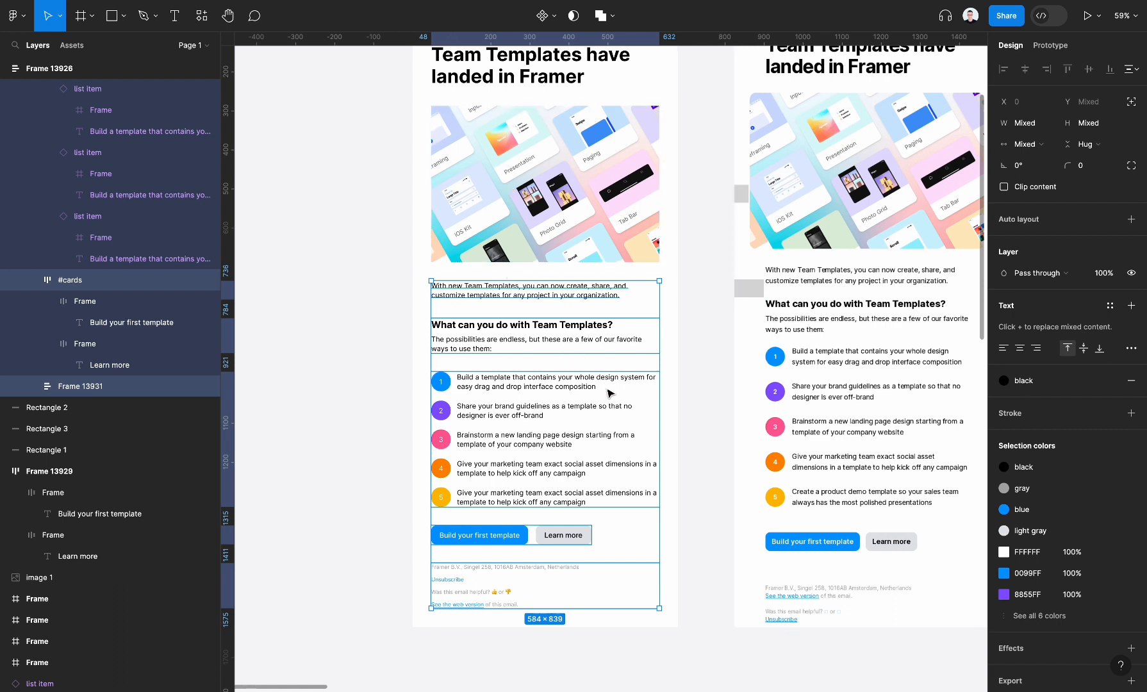
{"action": "left_click", "coordinate": [351, 452]}
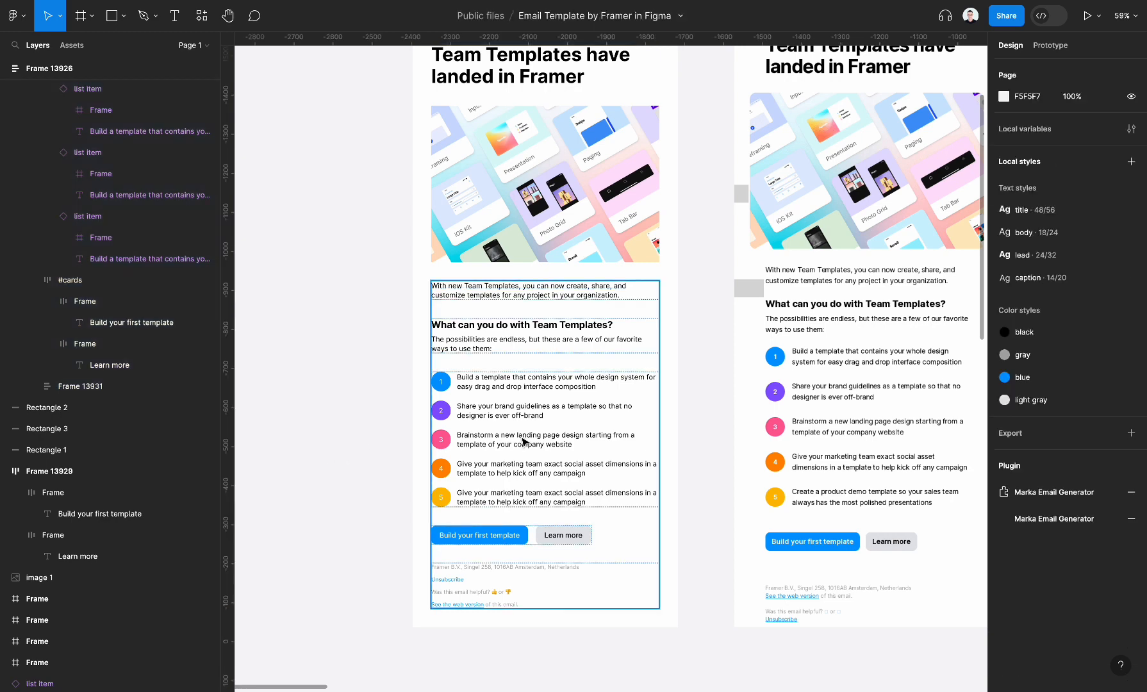
{"action": "left_click", "coordinate": [524, 441]}
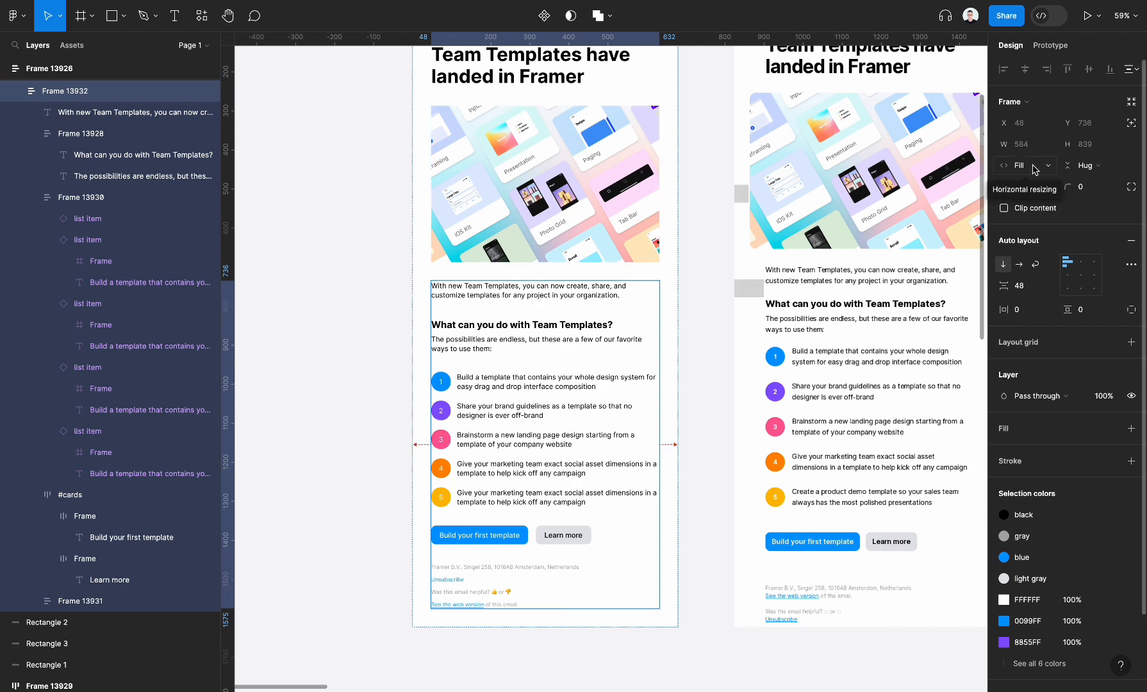
Set the horizontal resizing of all content blocks below the hero image, from the intro paragraph to the footer, to Fill
{"action": "key", "text": "Return"}
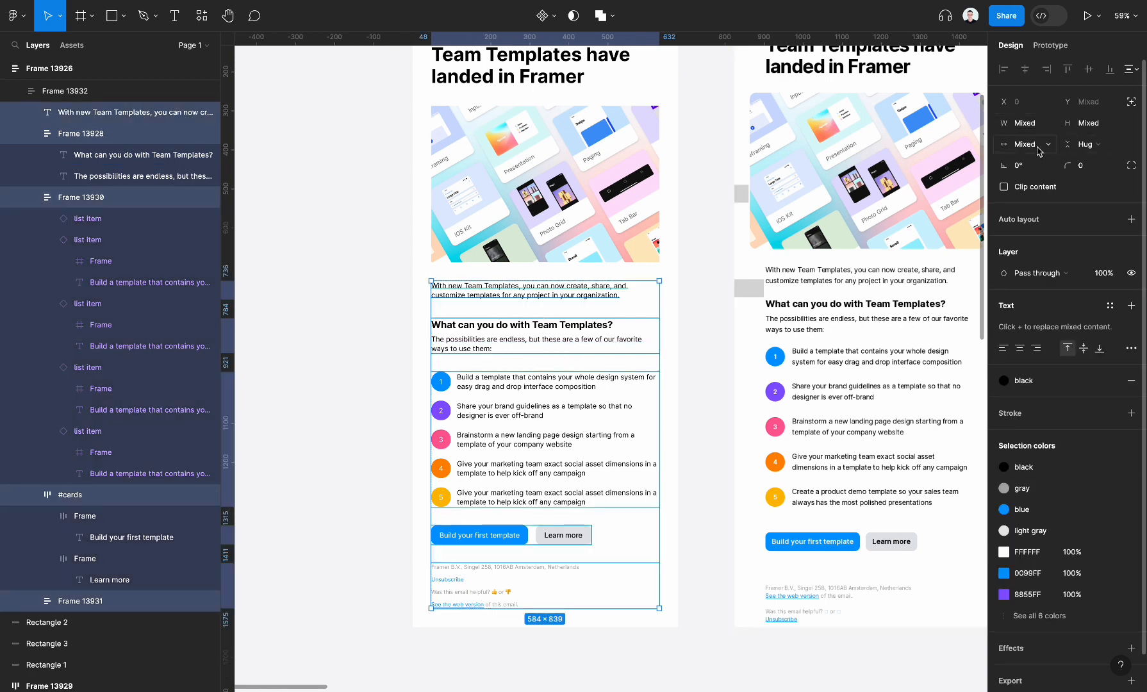
{"action": "left_click", "coordinate": [1039, 146]}
{"action": "left_click", "coordinate": [1047, 202]}
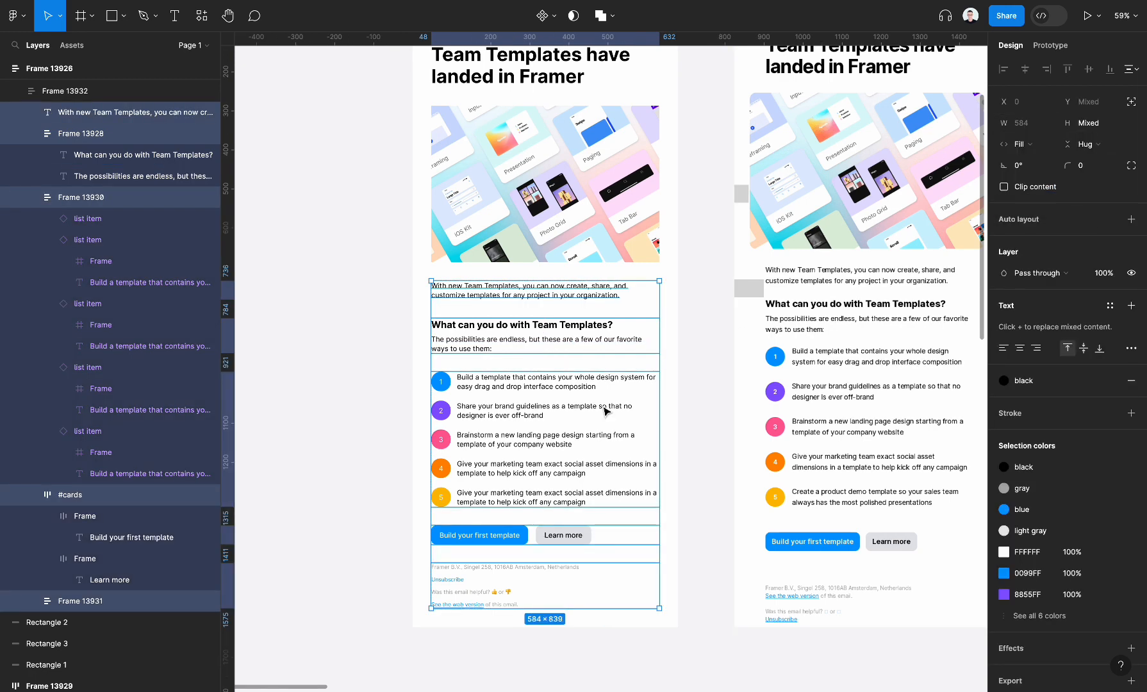
{"action": "left_click", "coordinate": [701, 389]}
{"action": "scroll", "coordinate": [707, 392], "scroll_direction": "up", "scroll_amount": 1}
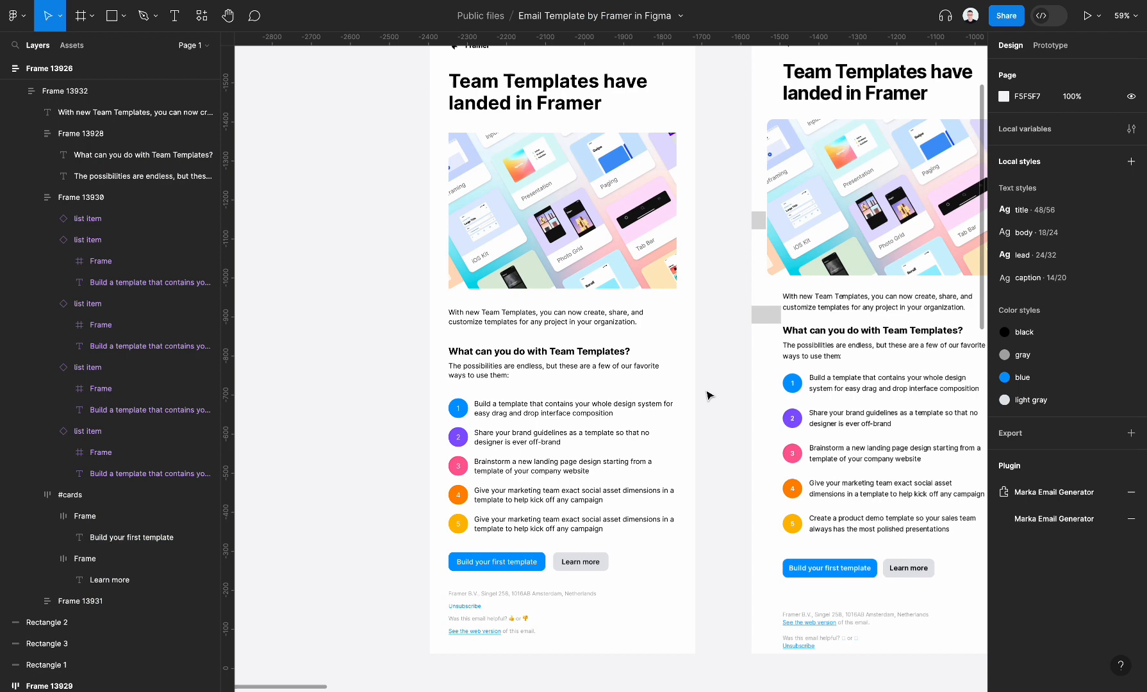
Set the horizontal padding of the frame wrapping the text content below the hero image to 32
{"action": "left_click", "coordinate": [561, 473]}
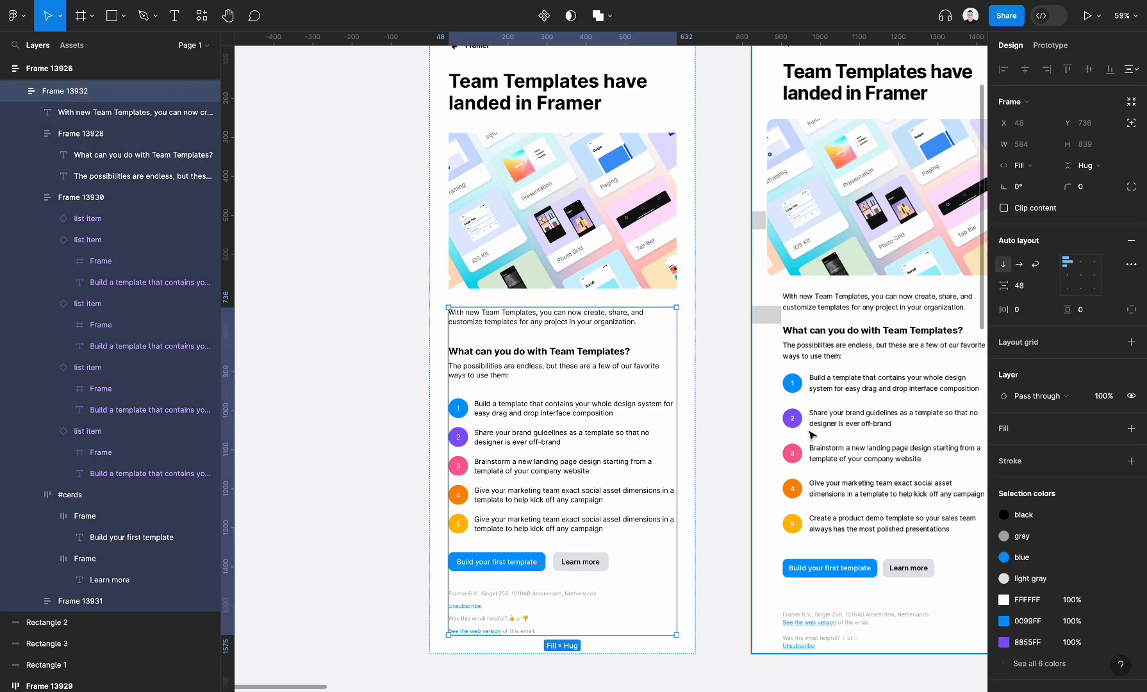
{"action": "scroll", "coordinate": [811, 436], "scroll_direction": "down", "scroll_amount": 1}
{"action": "scroll", "coordinate": [811, 436], "scroll_direction": "right", "scroll_amount": 2}
{"action": "scroll", "coordinate": [810, 435], "scroll_direction": "left", "scroll_amount": 1}
{"action": "scroll", "coordinate": [813, 434], "scroll_direction": "down", "scroll_amount": 1}
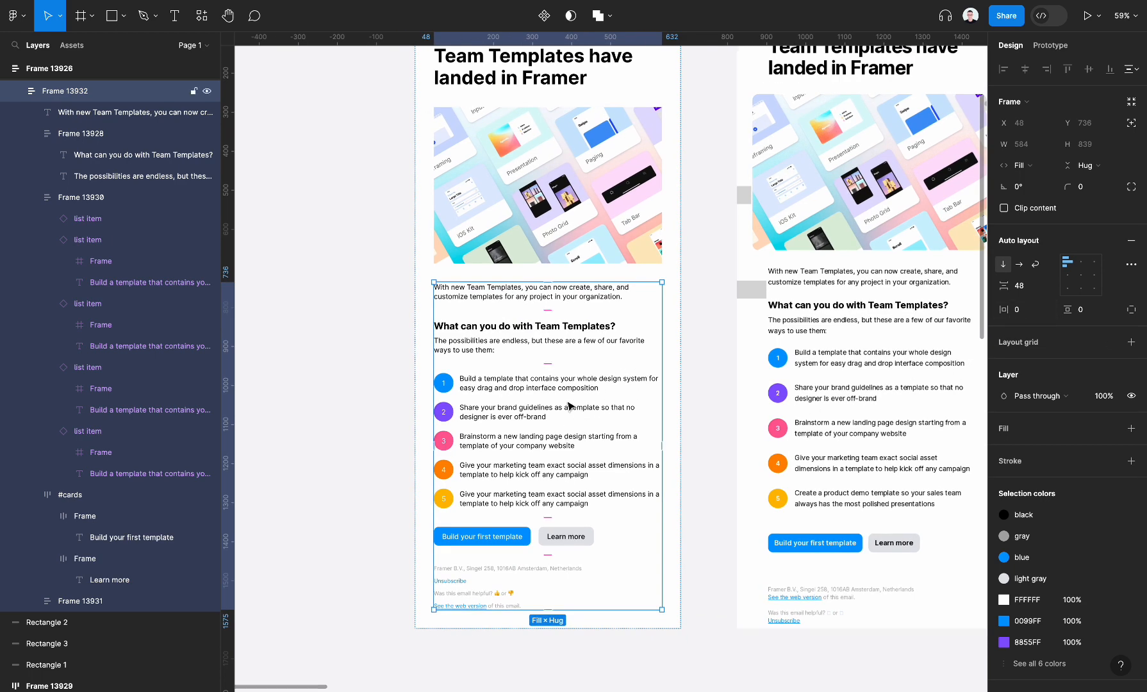
{"action": "left_click", "coordinate": [1032, 314]}
{"action": "type", "text": "20"}
{"action": "key", "text": "Tab"}
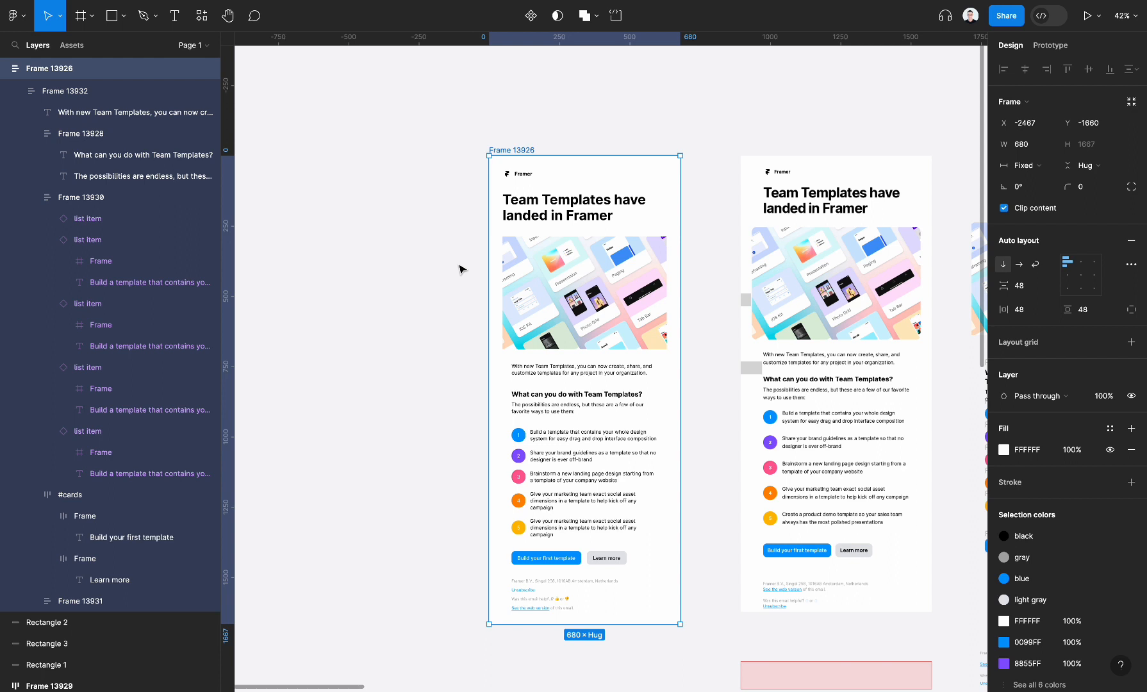
Run the Marka Email Generator plugin and generate a preview of the rebuilt 680-wide email frame
{"action": "key", "text": "ctrl+slash"}
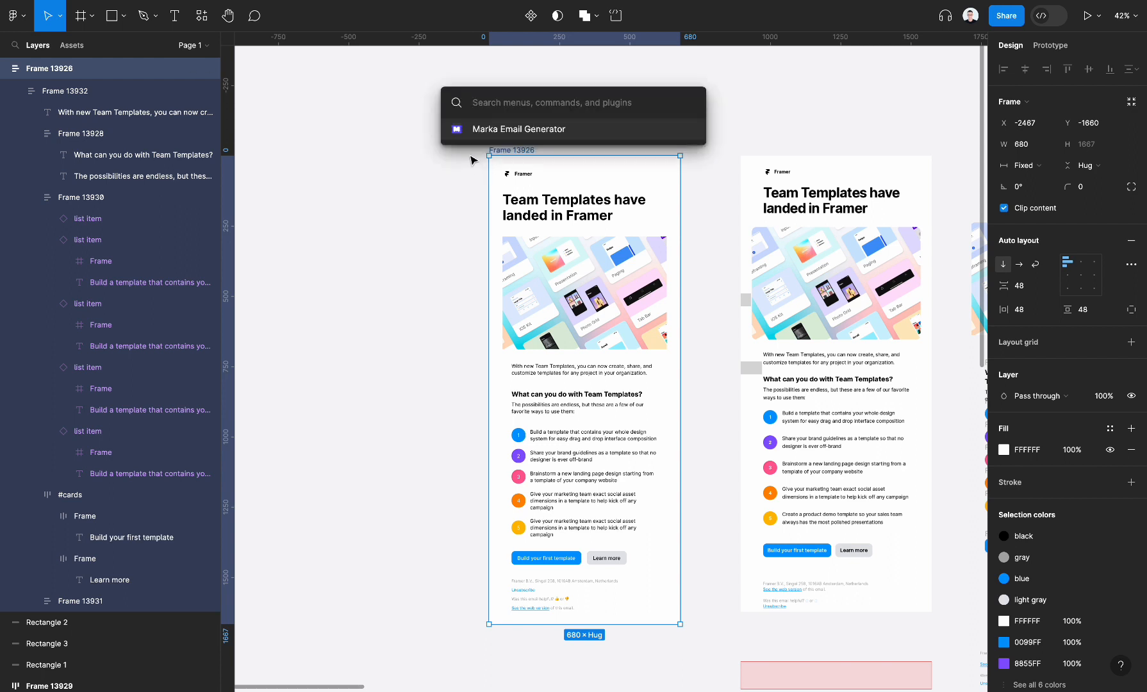
{"action": "left_click", "coordinate": [437, 217]}
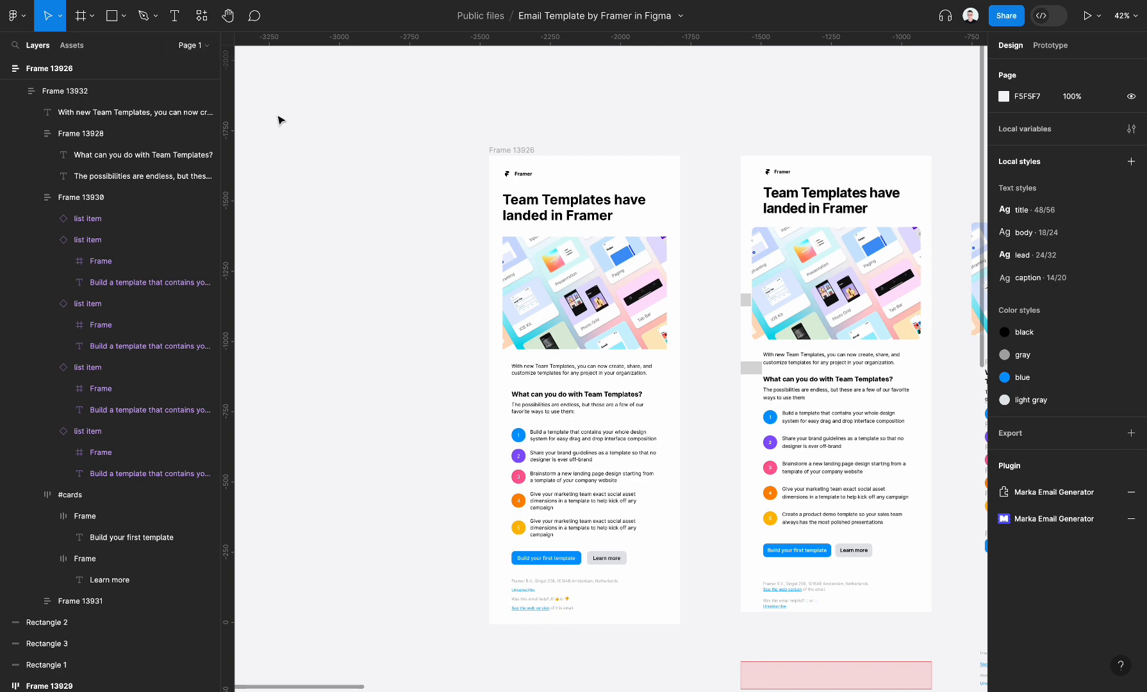
{"action": "key", "text": "ctrl+slash"}
{"action": "key", "text": "Return"}
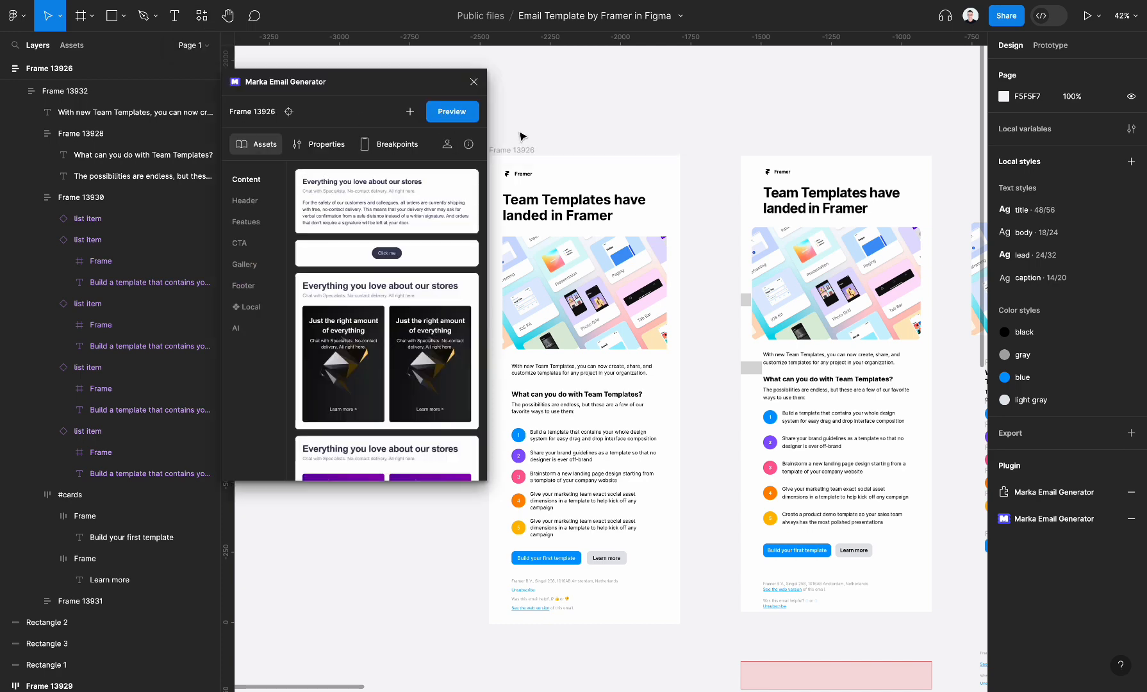
{"action": "left_click", "coordinate": [512, 151]}
{"action": "left_click", "coordinate": [451, 112]}
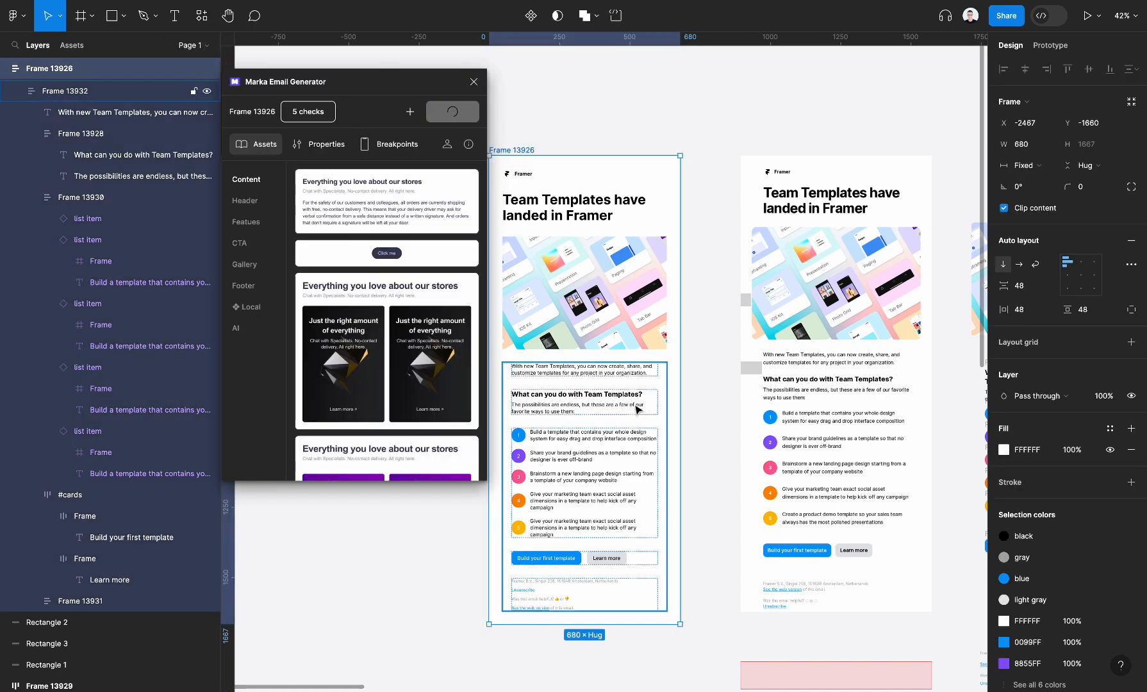
Examine the generated email preview at desktop and mobile widths, from the numbered list and buttons up to the title
{"action": "scroll", "coordinate": [623, 415], "scroll_direction": "down", "scroll_amount": 10}
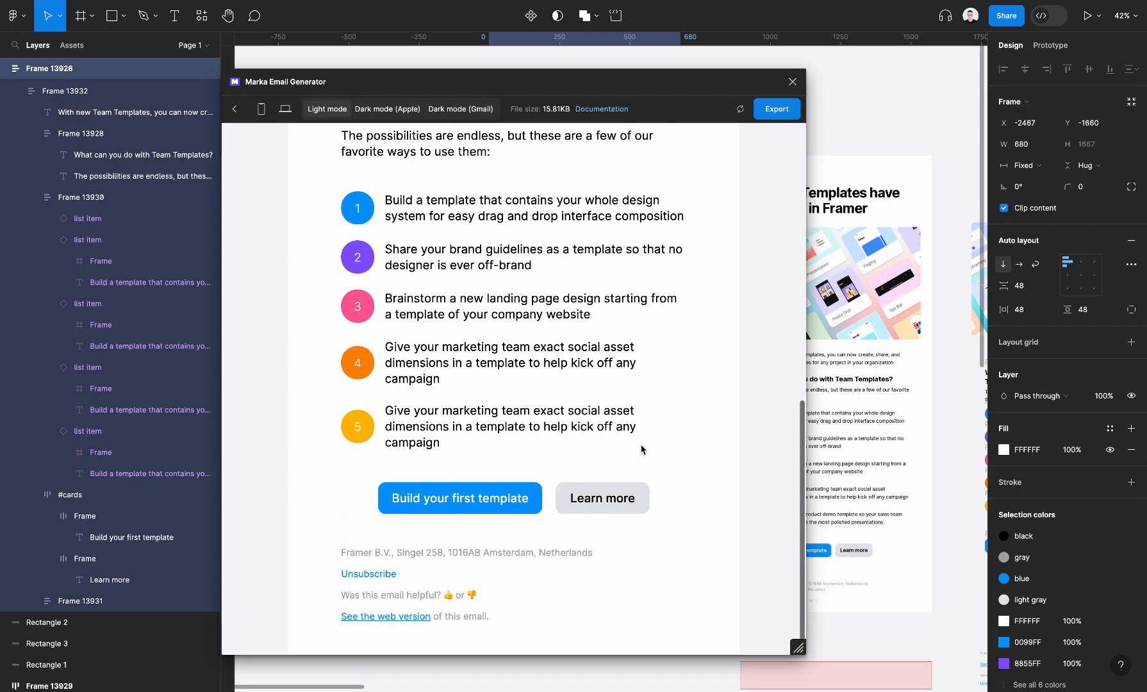
{"action": "left_click_drag", "start_coordinate": [796, 643], "coordinate": [738, 674]}
{"action": "left_click_drag", "start_coordinate": [587, 445], "coordinate": [414, 314]}
{"action": "scroll", "coordinate": [413, 315], "scroll_direction": "up", "scroll_amount": 3}
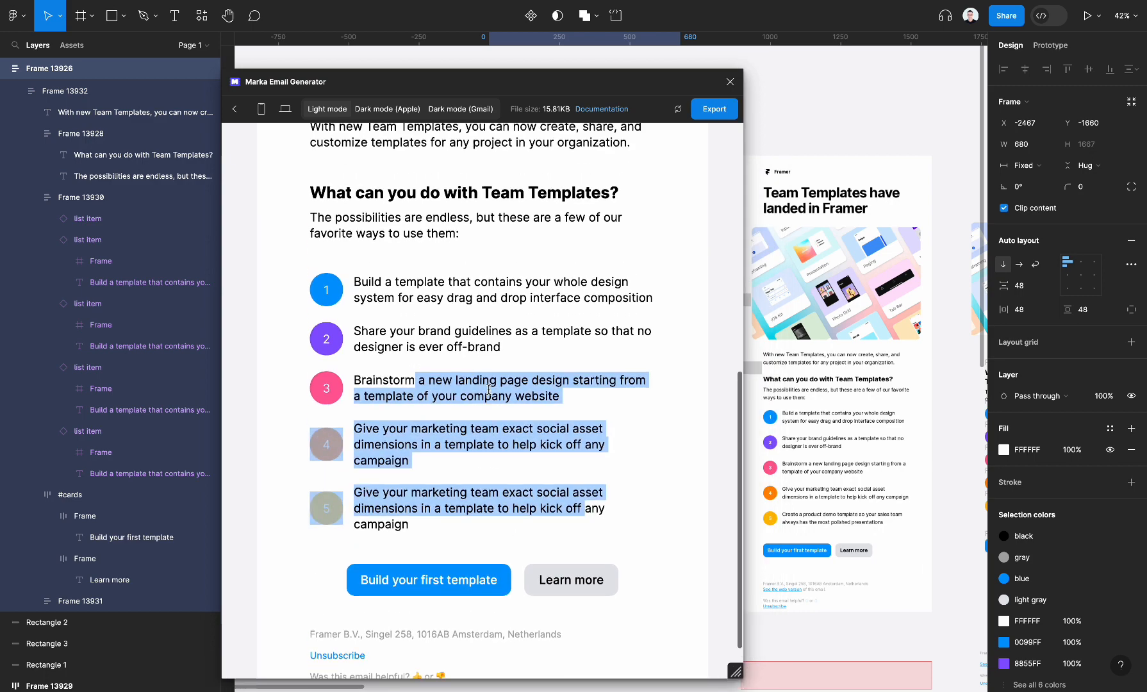
{"action": "left_click_drag", "start_coordinate": [477, 371], "coordinate": [357, 230]}
{"action": "scroll", "coordinate": [358, 229], "scroll_direction": "up", "scroll_amount": 6}
{"action": "left_click", "coordinate": [261, 109]}
{"action": "scroll", "coordinate": [445, 410], "scroll_direction": "down", "scroll_amount": 8}
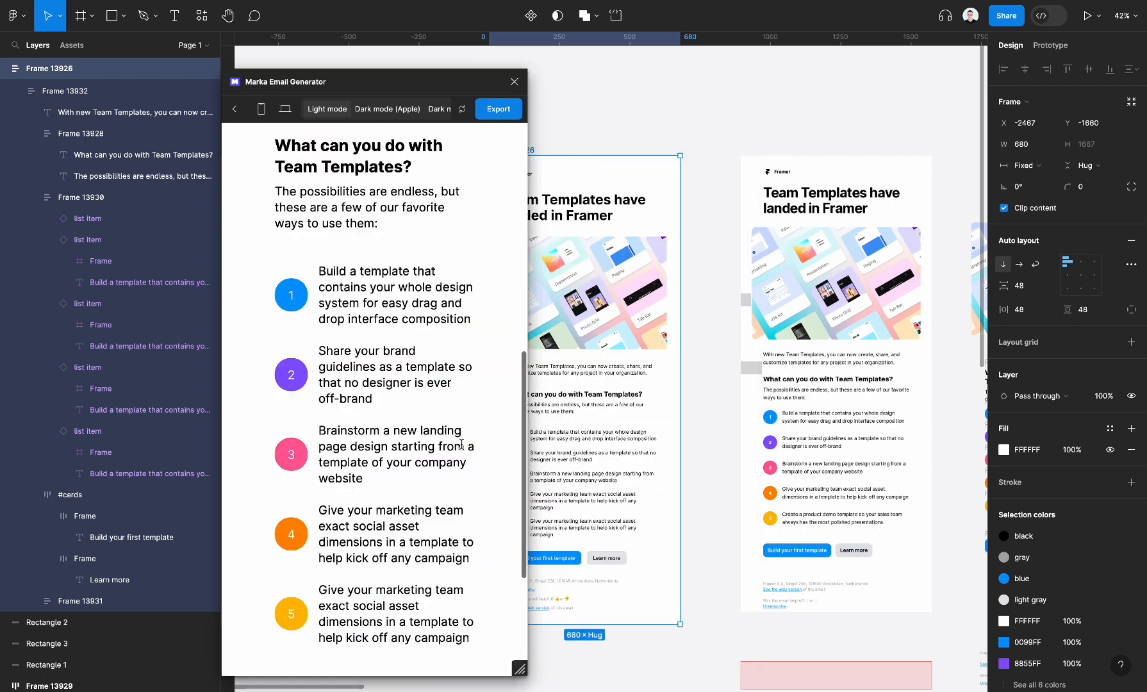
{"action": "scroll", "coordinate": [445, 410], "scroll_direction": "up", "scroll_amount": 8}
{"action": "left_click_drag", "start_coordinate": [256, 218], "coordinate": [408, 357]}
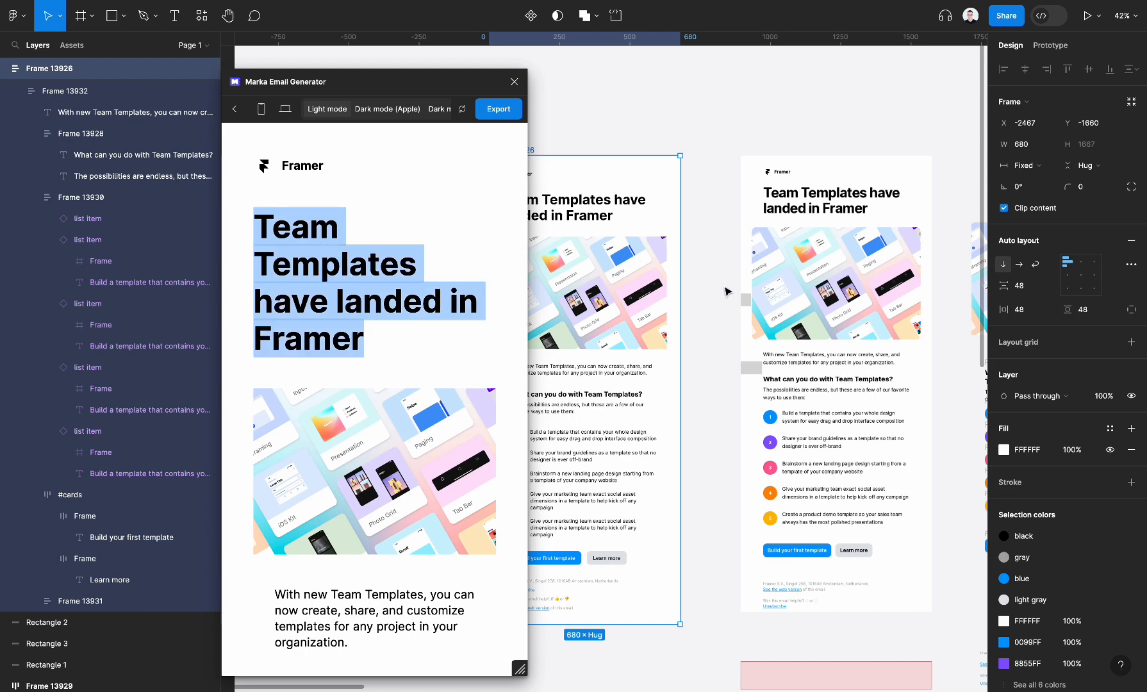
Give the "Team Templates have landed in Framer" title a mobile font size of 24 px and a mobile line height of 32 px
{"action": "scroll", "coordinate": [726, 291], "scroll_direction": "left", "scroll_amount": 4}
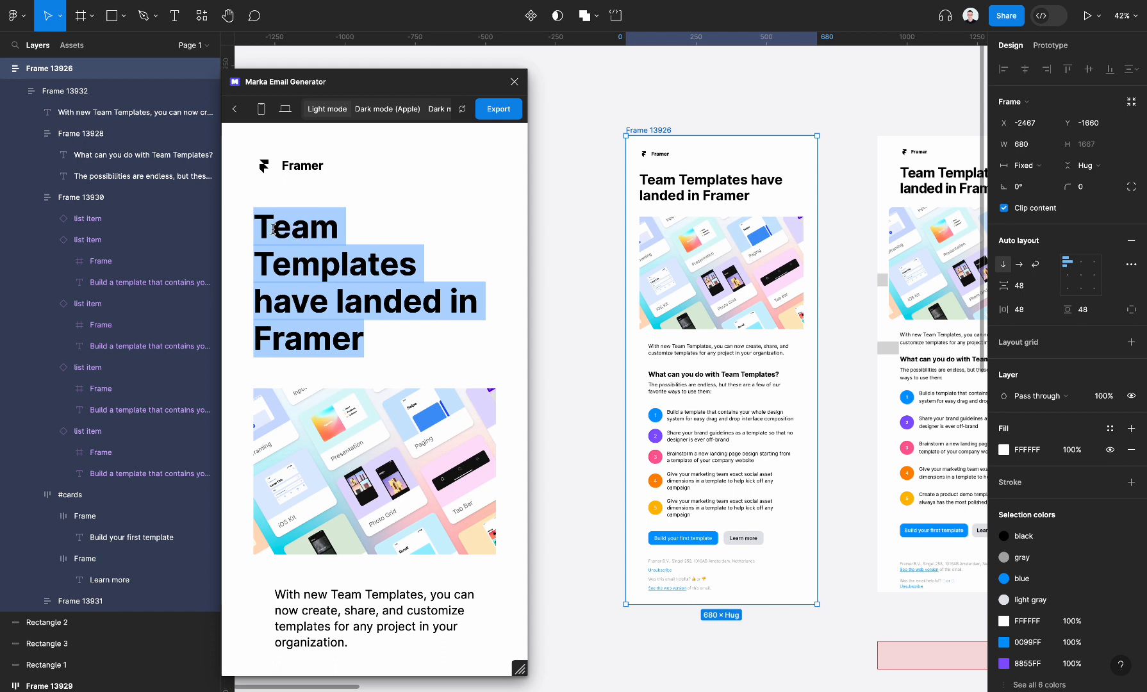
{"action": "left_click", "coordinate": [234, 108]}
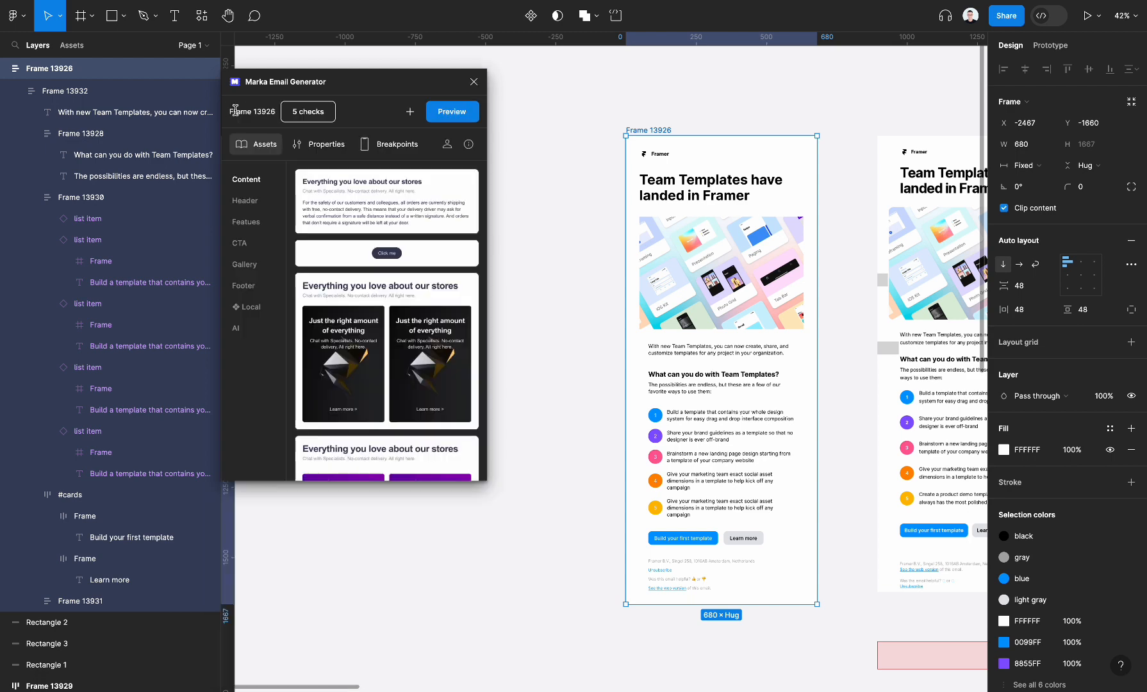
{"action": "left_click", "coordinate": [698, 186]}
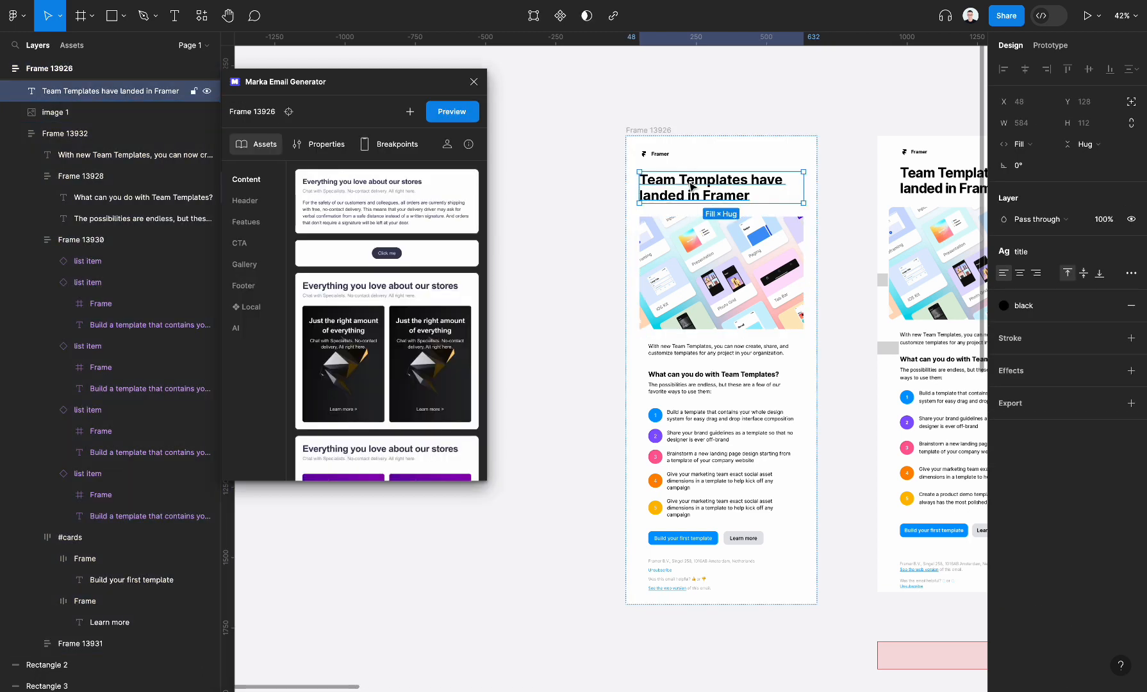
{"action": "left_click", "coordinate": [336, 145]}
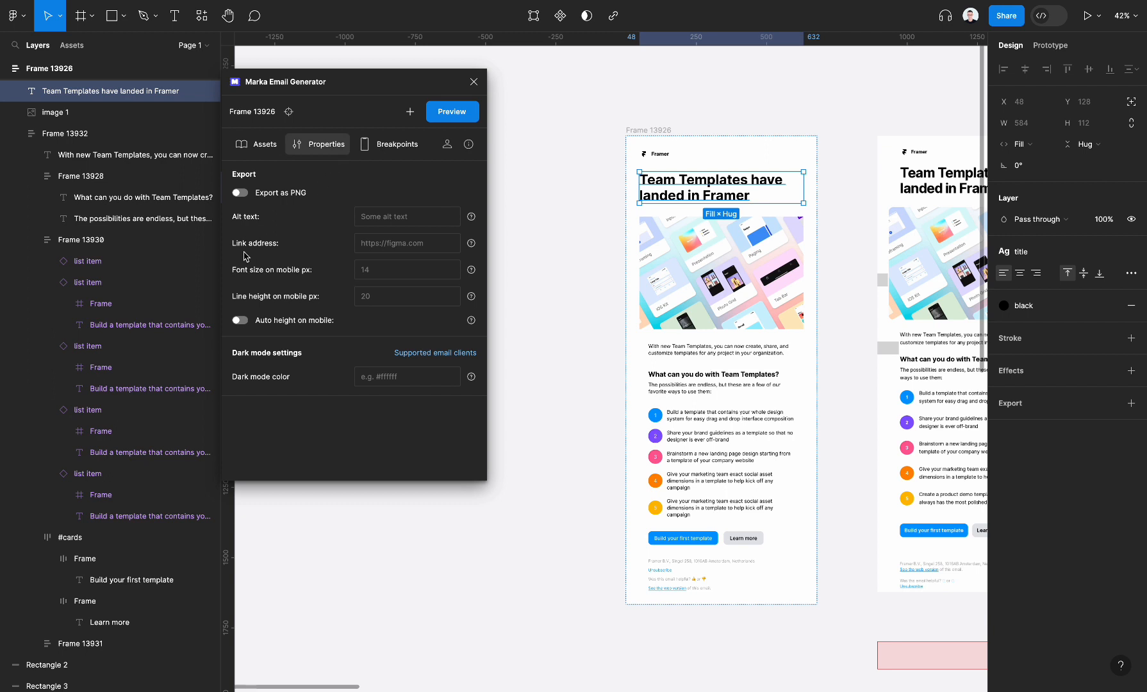
{"action": "left_click", "coordinate": [381, 271]}
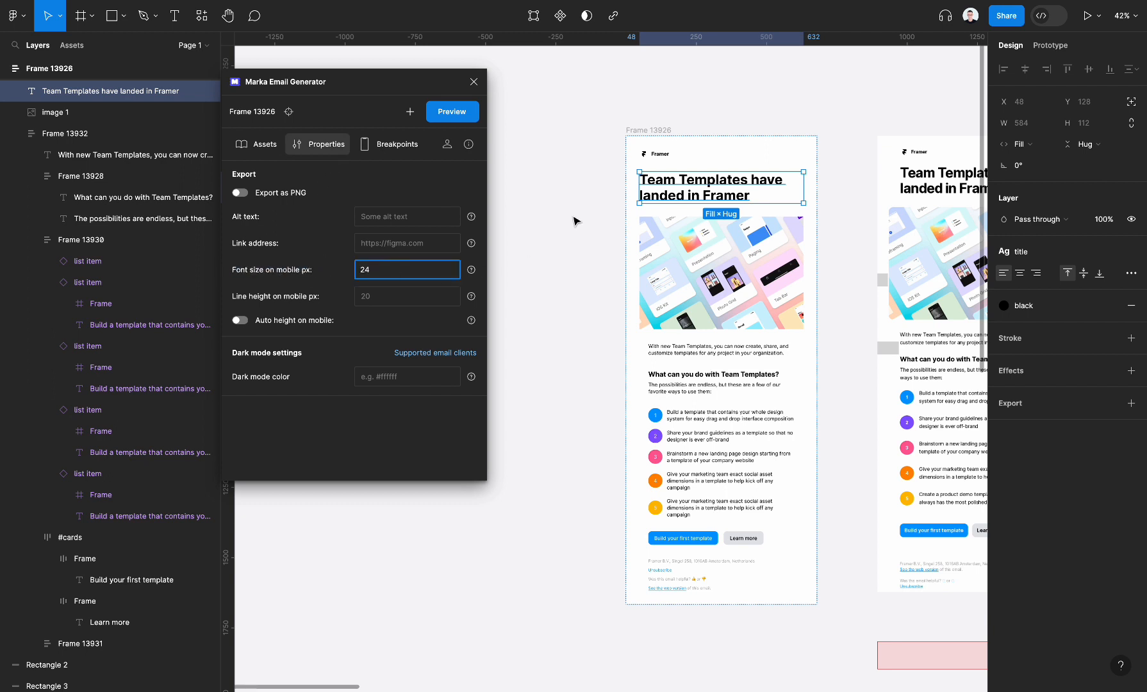
{"action": "left_click", "coordinate": [407, 300]}
{"action": "type", "text": "32"}
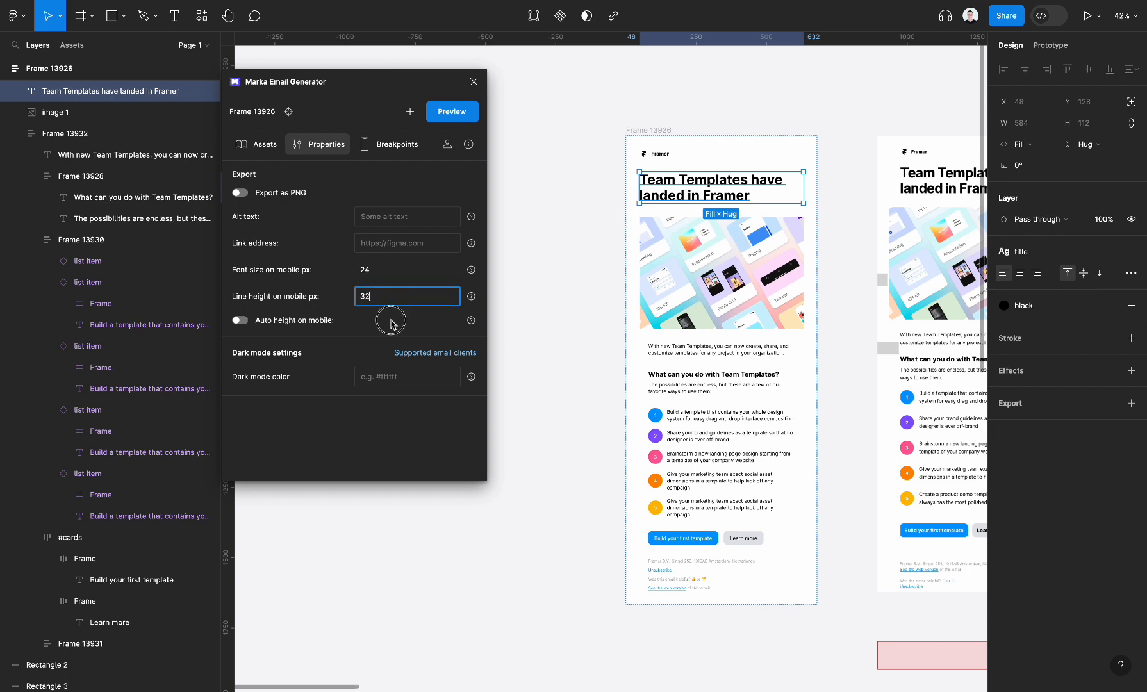
{"action": "key", "text": "Return"}
Preview the whole email frame again and check the title, text margins and numbered list at mobile width
{"action": "left_click", "coordinate": [649, 132]}
{"action": "left_click", "coordinate": [458, 114]}
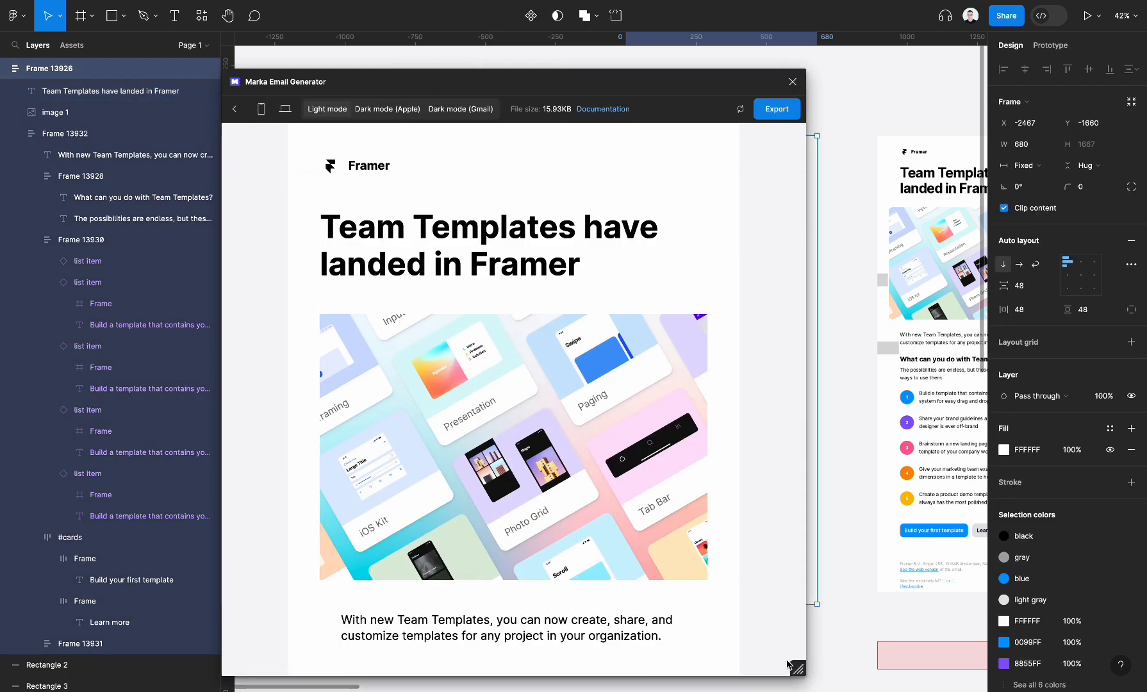
{"action": "left_click_drag", "start_coordinate": [787, 665], "coordinate": [513, 629]}
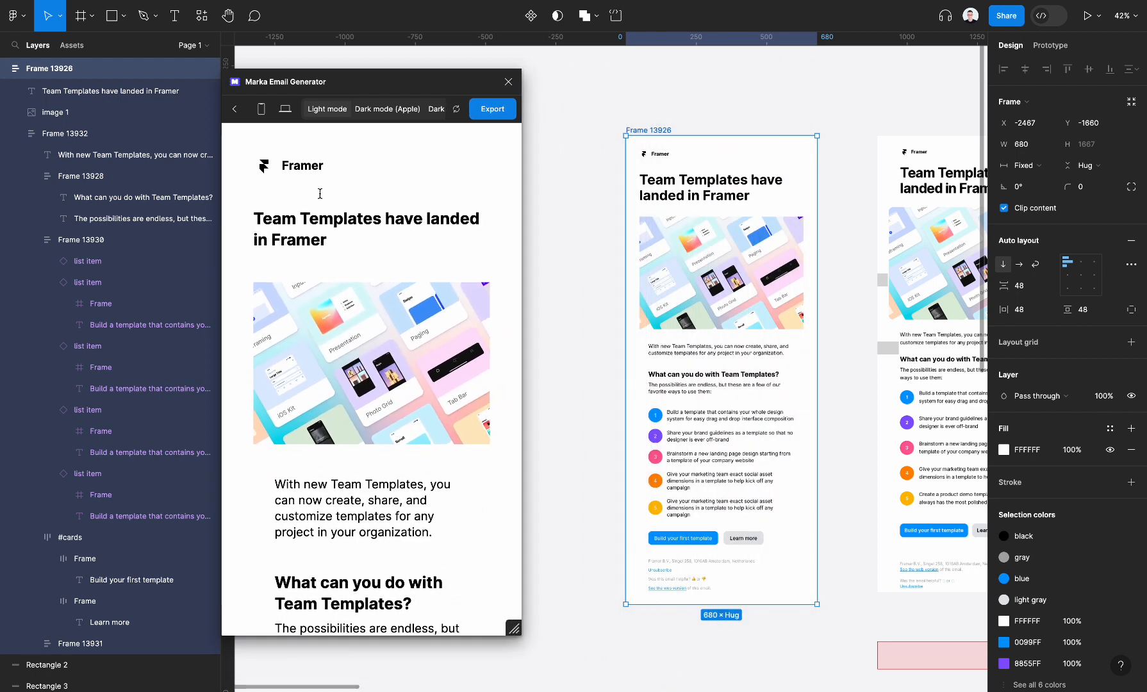
{"action": "left_click", "coordinate": [261, 109]}
{"action": "triple_click", "coordinate": [390, 239]}
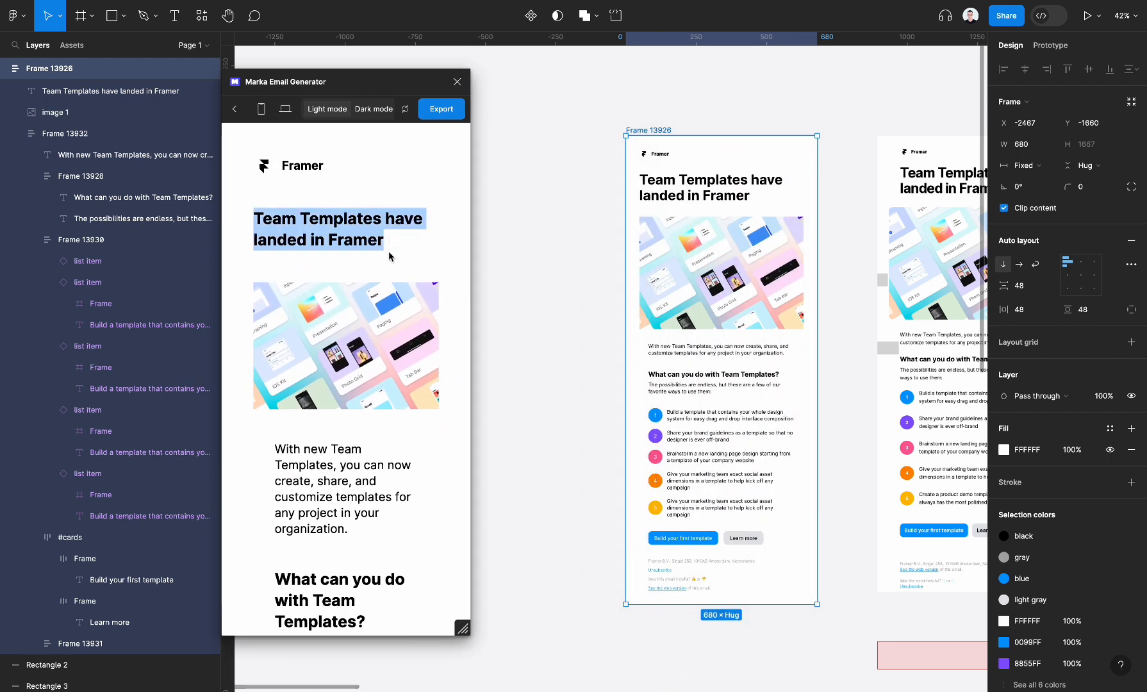
{"action": "scroll", "coordinate": [414, 540], "scroll_direction": "down", "scroll_amount": 5}
{"action": "scroll", "coordinate": [413, 540], "scroll_direction": "up", "scroll_amount": 2}
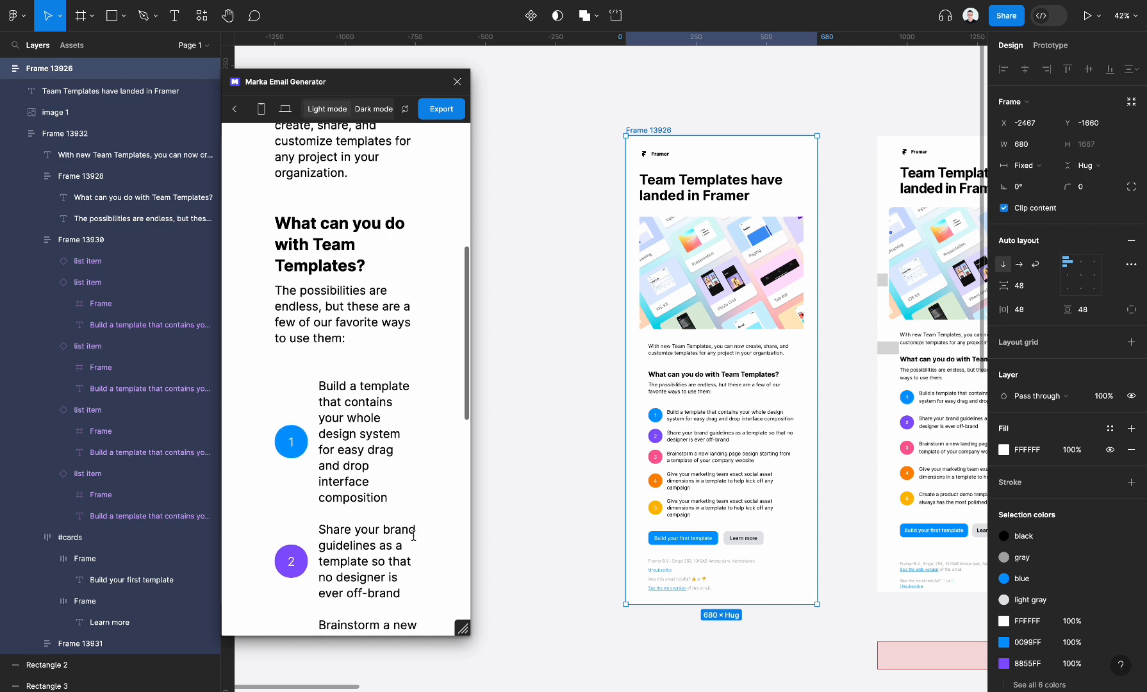
{"action": "scroll", "coordinate": [414, 540], "scroll_direction": "down", "scroll_amount": 8}
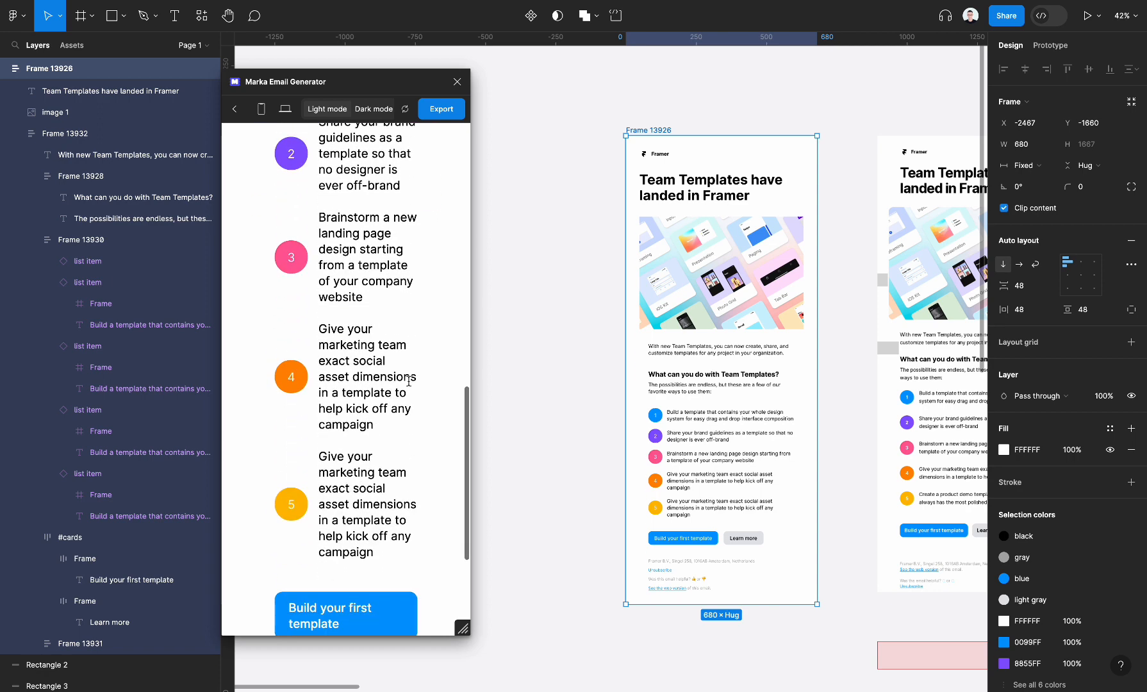
{"action": "scroll", "coordinate": [423, 522], "scroll_direction": "up", "scroll_amount": 10}
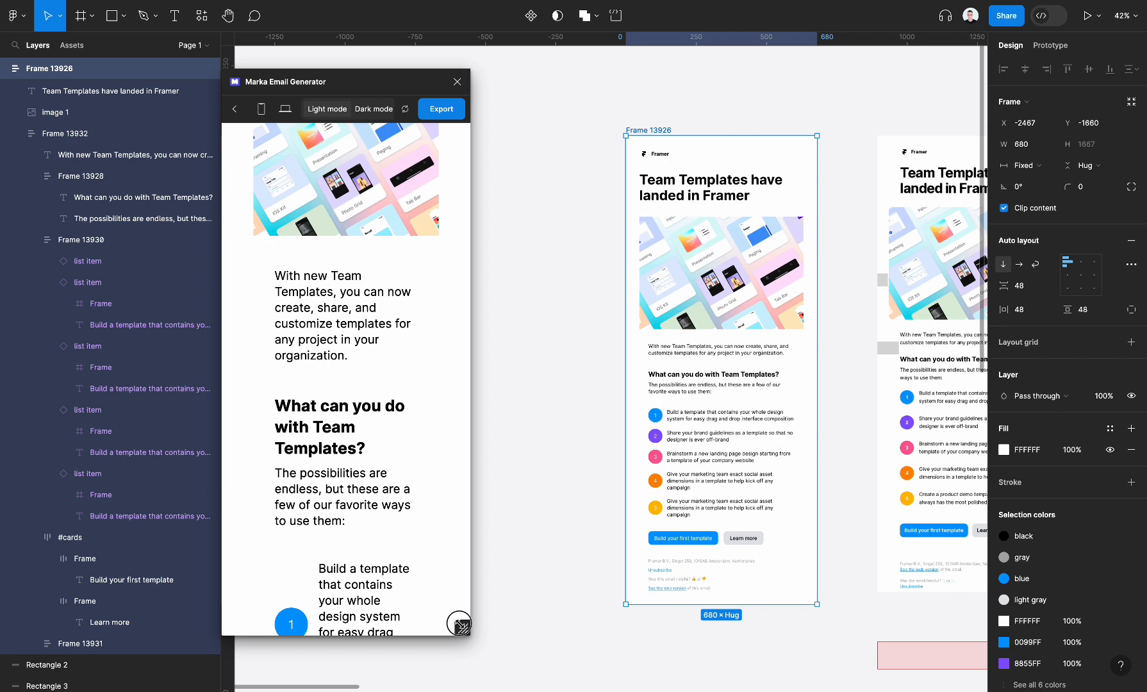
{"action": "left_click_drag", "start_coordinate": [458, 620], "coordinate": [656, 632]}
Set the left and right mobile padding of the frame wrapping the text content below the hero image to 0
{"action": "scroll", "coordinate": [783, 393], "scroll_direction": "down", "scroll_amount": 2}
{"action": "scroll", "coordinate": [782, 393], "scroll_direction": "left", "scroll_amount": 2}
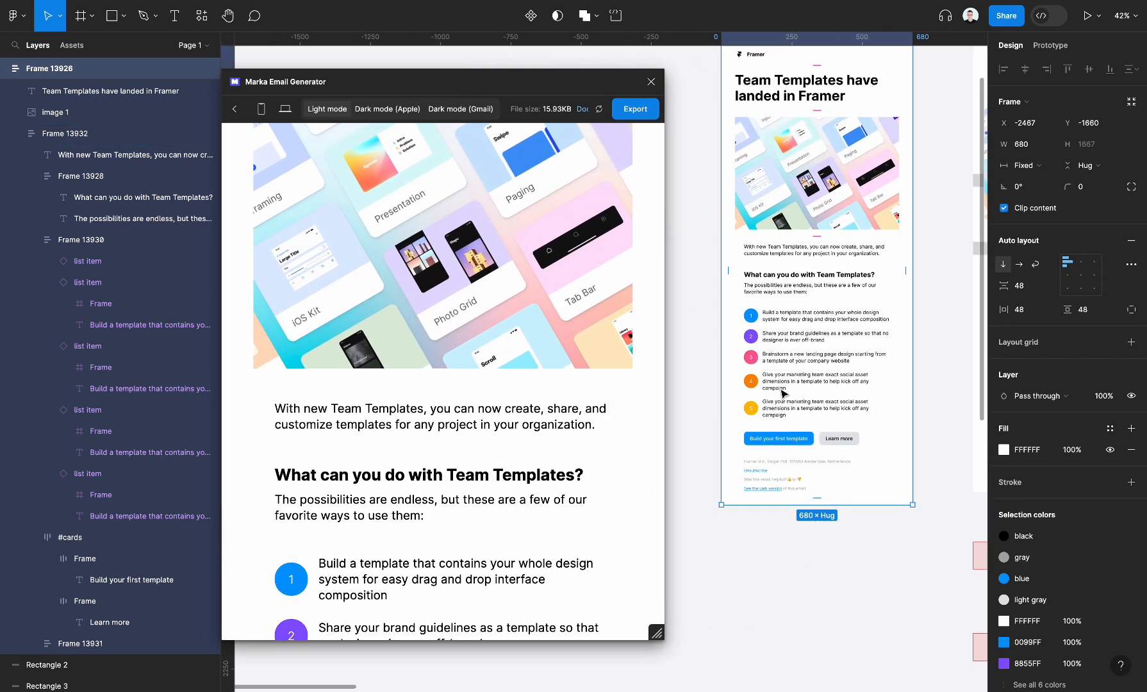
{"action": "left_click", "coordinate": [237, 108]}
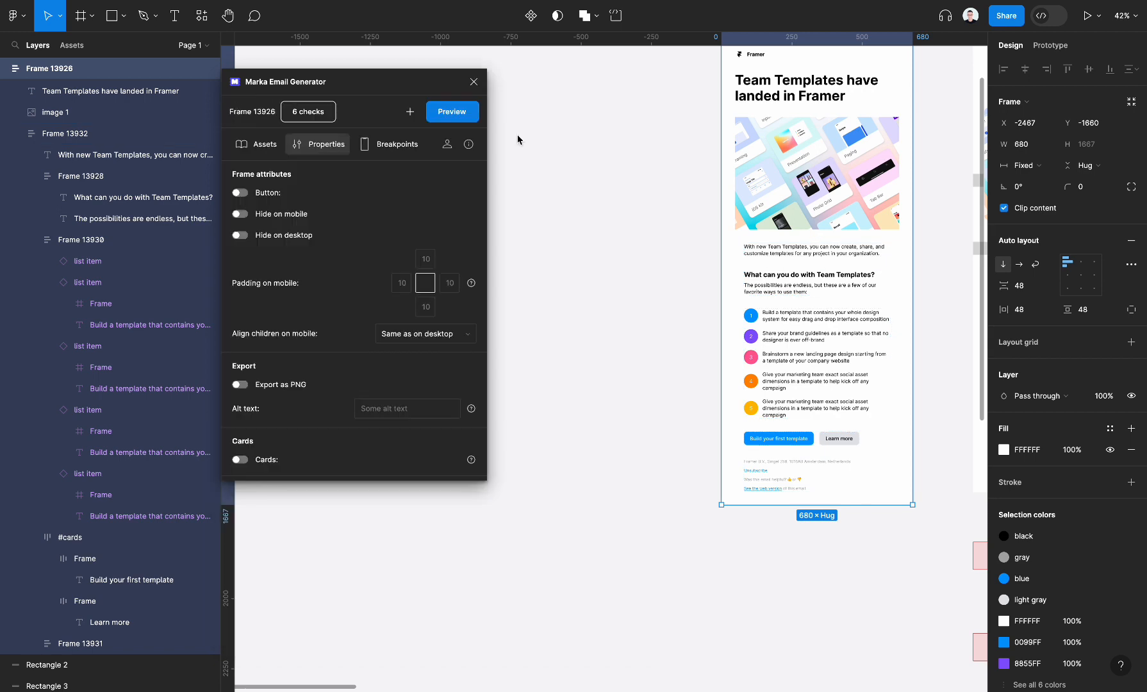
{"action": "left_click", "coordinate": [780, 290]}
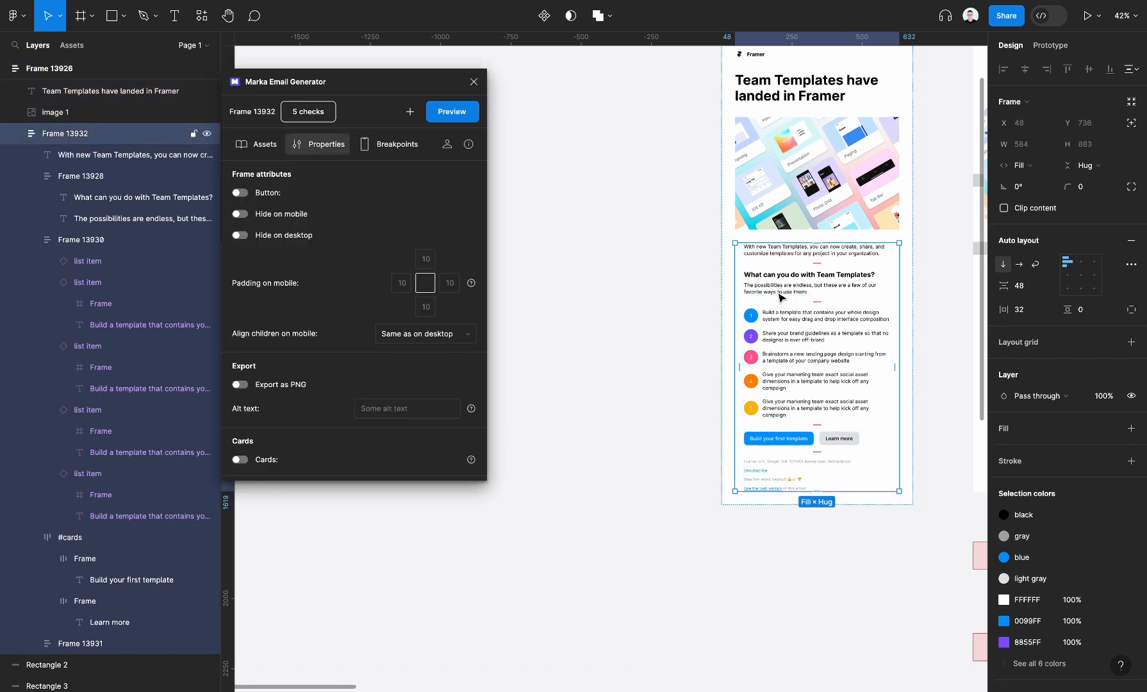
{"action": "scroll", "coordinate": [777, 294], "scroll_direction": "up", "scroll_amount": 2}
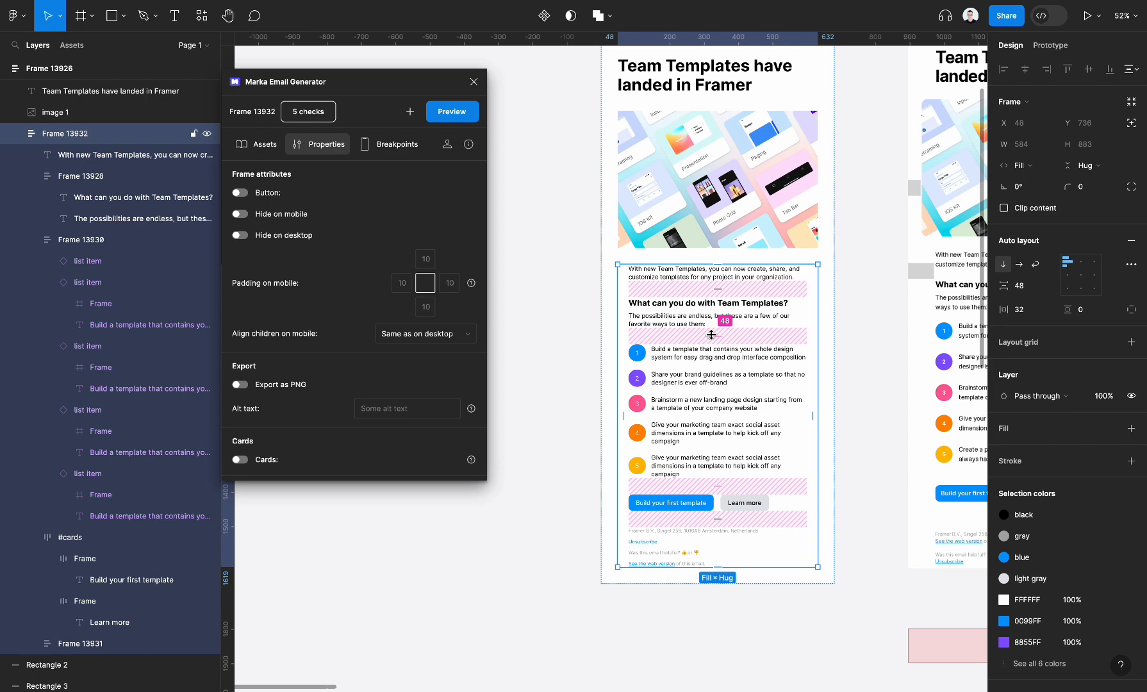
{"action": "scroll", "coordinate": [711, 335], "scroll_direction": "up", "scroll_amount": 2}
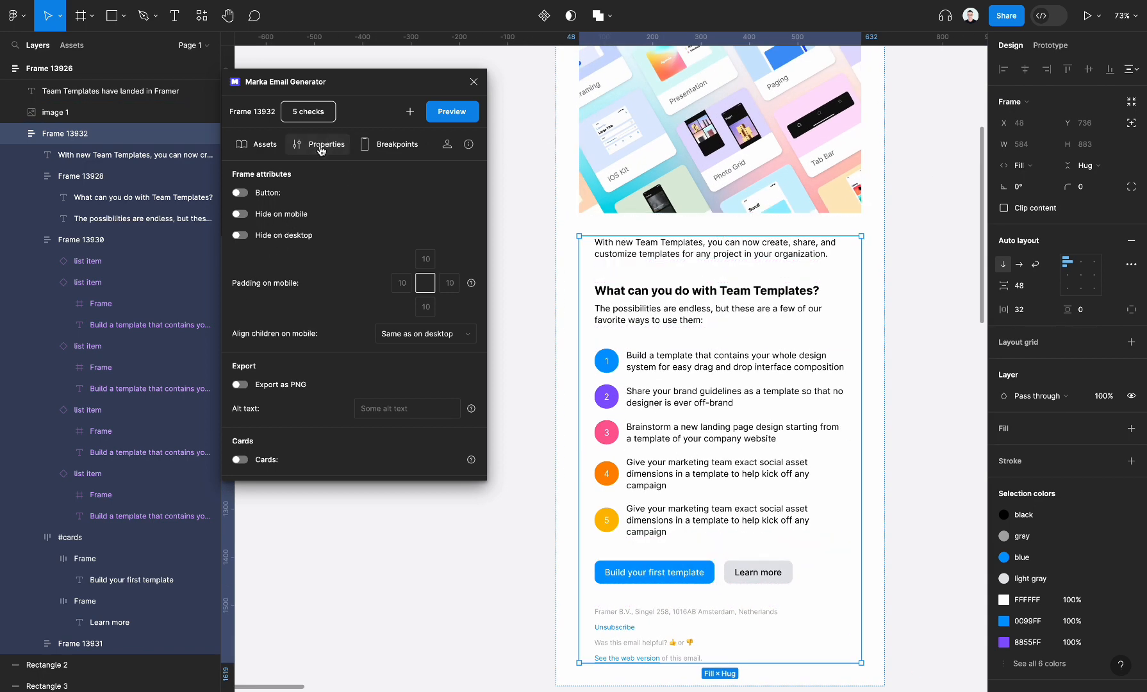
{"action": "left_click", "coordinate": [403, 282]}
{"action": "type", "text": "0"}
{"action": "left_click", "coordinate": [451, 283]}
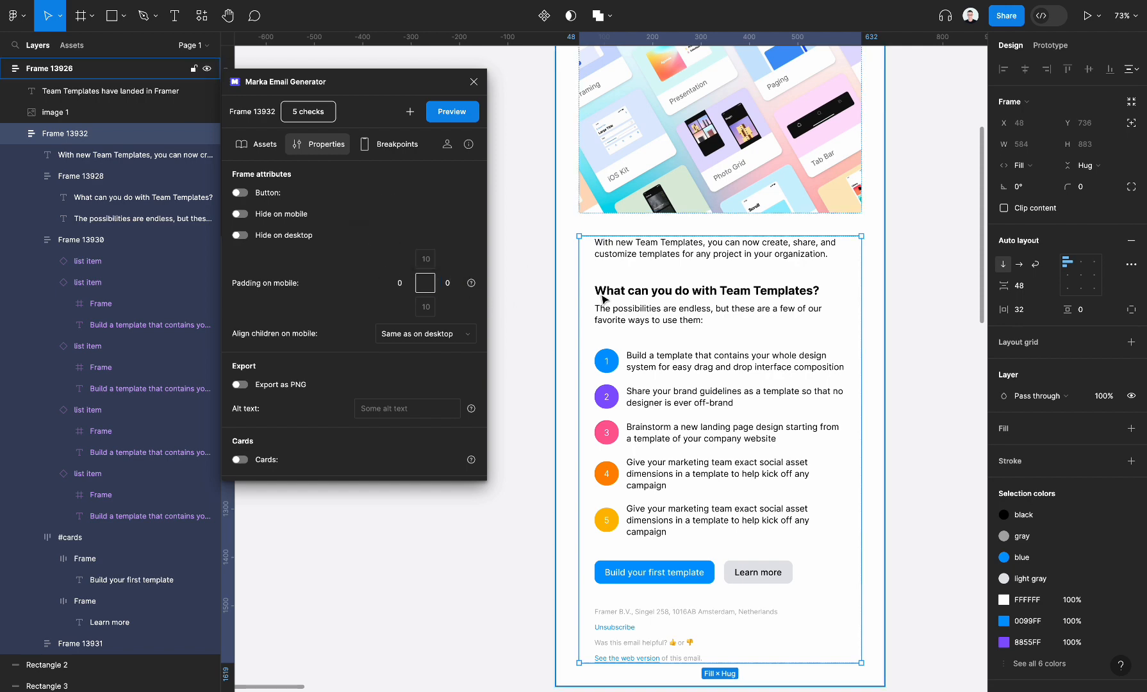
Generate a fresh preview of the whole email frame and check the text margins below the hero image at mobile width
{"action": "scroll", "coordinate": [606, 291], "scroll_direction": "up", "scroll_amount": 5}
{"action": "scroll", "coordinate": [606, 292], "scroll_direction": "down", "scroll_amount": 3}
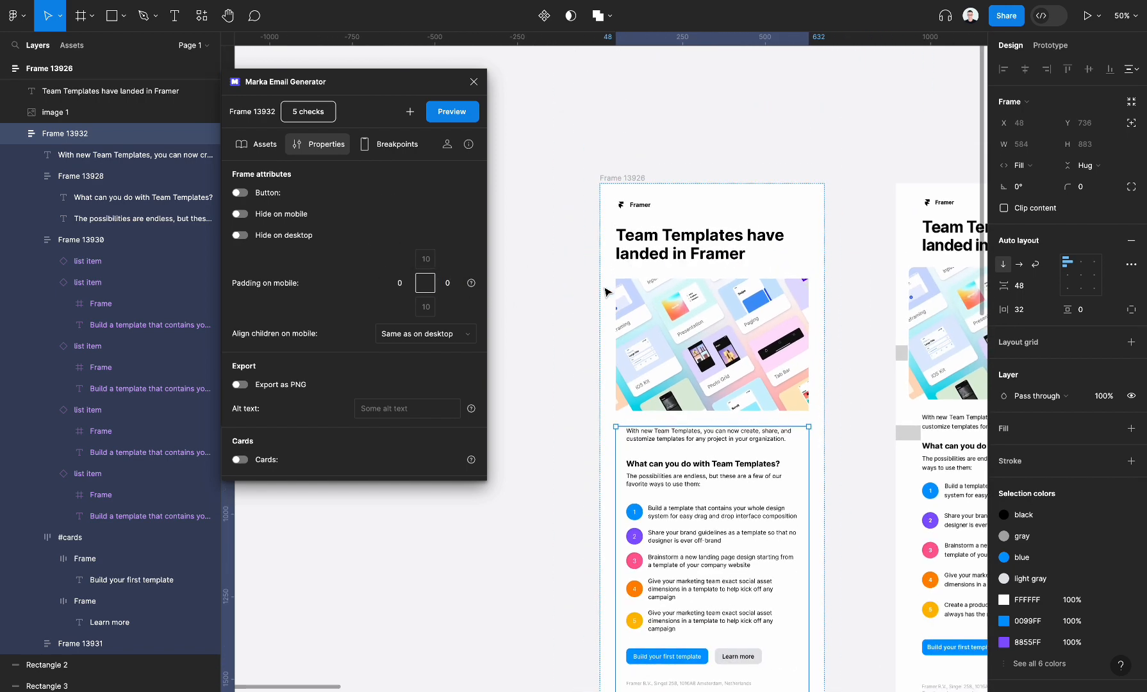
{"action": "left_click", "coordinate": [626, 184]}
{"action": "left_click", "coordinate": [463, 110]}
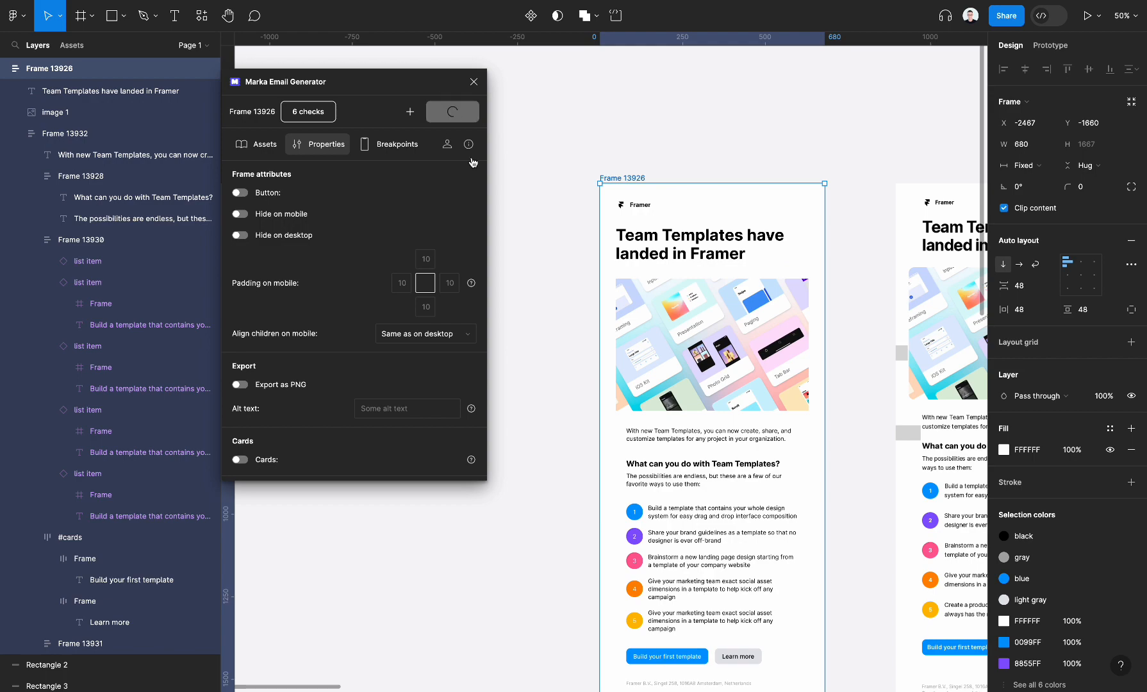
{"action": "scroll", "coordinate": [534, 359], "scroll_direction": "down", "scroll_amount": 5}
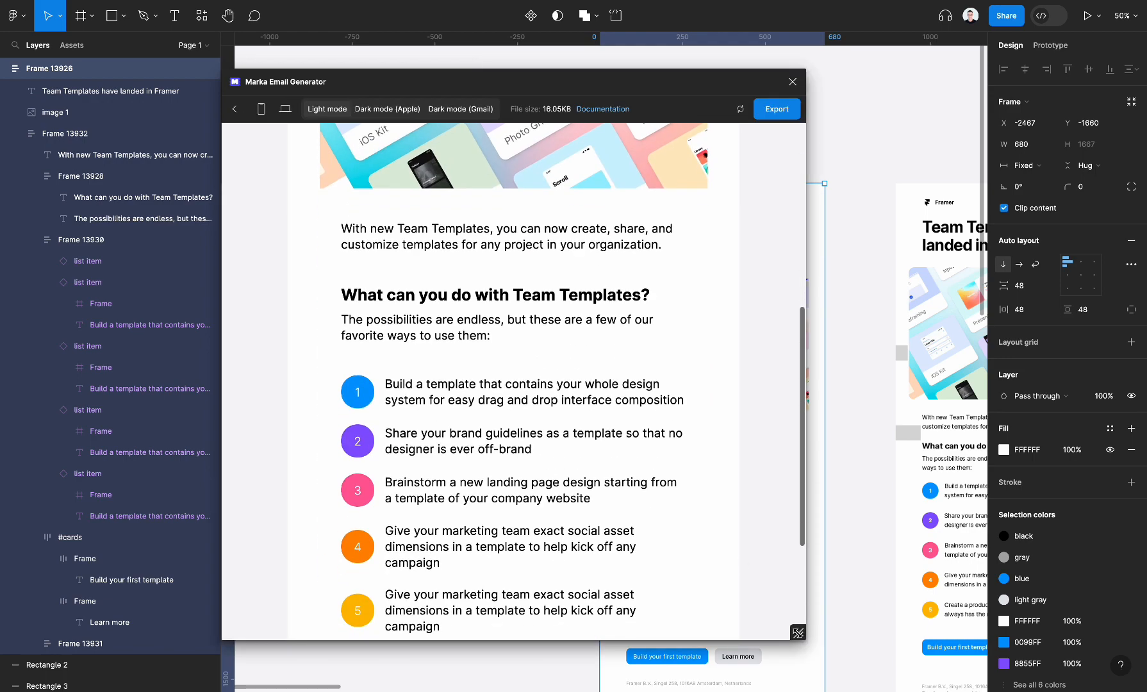
{"action": "left_click_drag", "start_coordinate": [797, 633], "coordinate": [463, 606]}
{"action": "scroll", "coordinate": [299, 286], "scroll_direction": "up", "scroll_amount": 4}
{"action": "scroll", "coordinate": [279, 245], "scroll_direction": "up", "scroll_amount": 1}
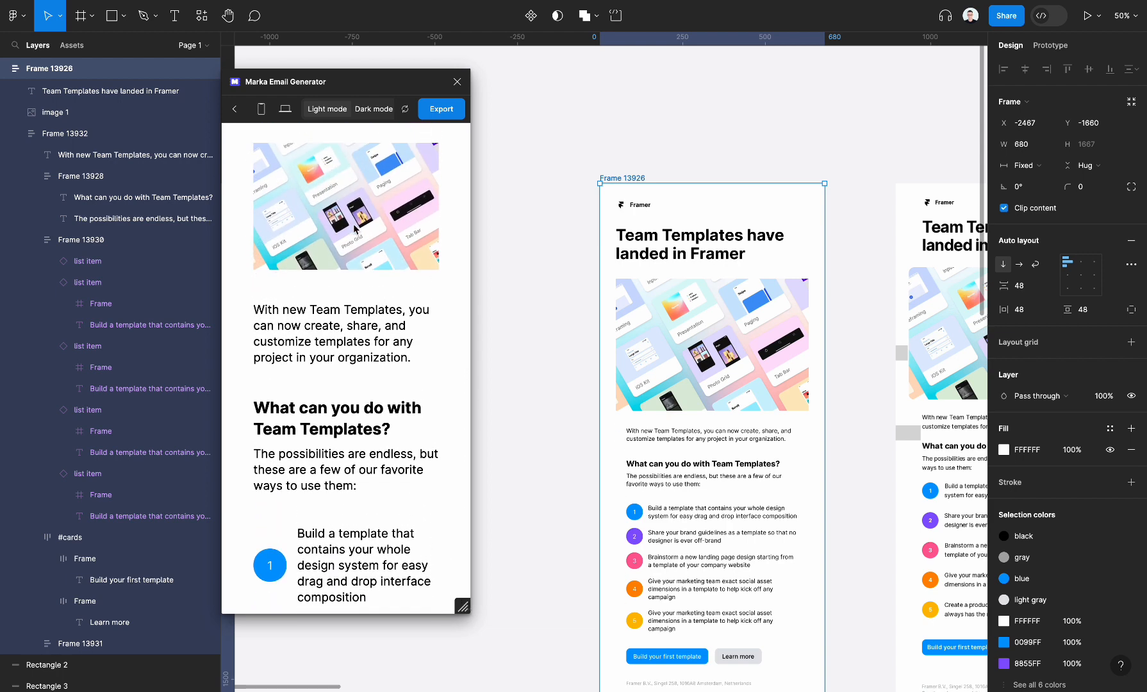
Widen the email preview to desktop width and examine the text alignment, numbered list, buttons and footer
{"action": "left_click_drag", "start_coordinate": [463, 606], "coordinate": [784, 633]}
{"action": "scroll", "coordinate": [397, 328], "scroll_direction": "down", "scroll_amount": 4}
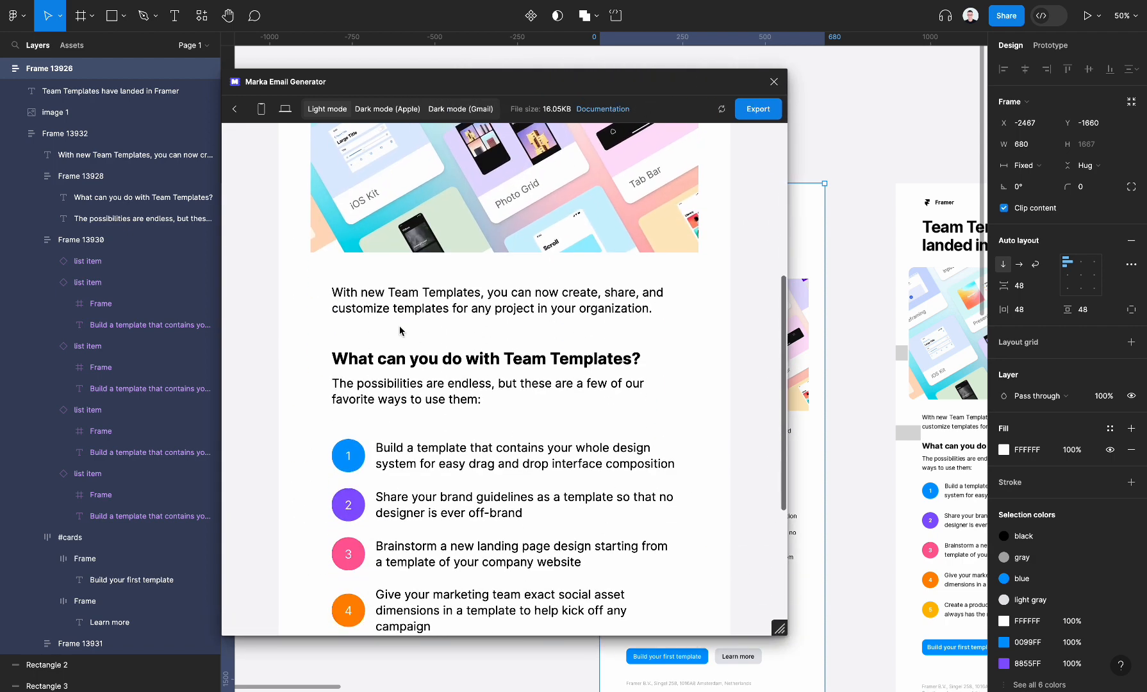
{"action": "left_click_drag", "start_coordinate": [333, 292], "coordinate": [579, 470]}
{"action": "scroll", "coordinate": [608, 483], "scroll_direction": "down", "scroll_amount": 1}
{"action": "left_click", "coordinate": [346, 310]}
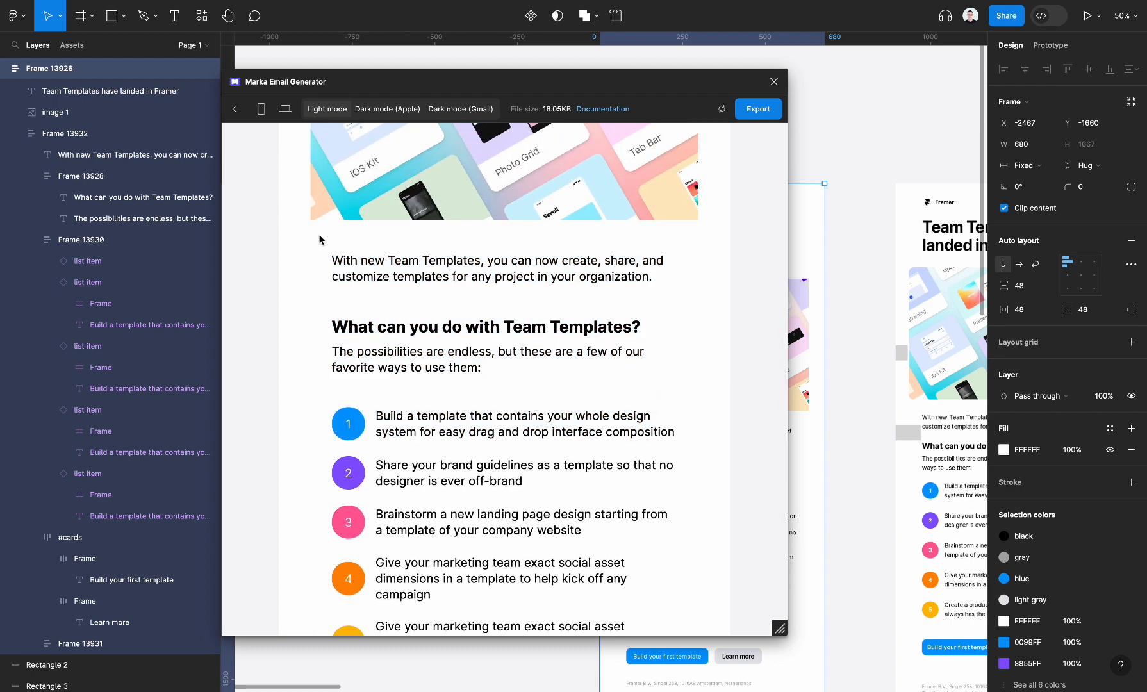
{"action": "scroll", "coordinate": [403, 343], "scroll_direction": "down", "scroll_amount": 5}
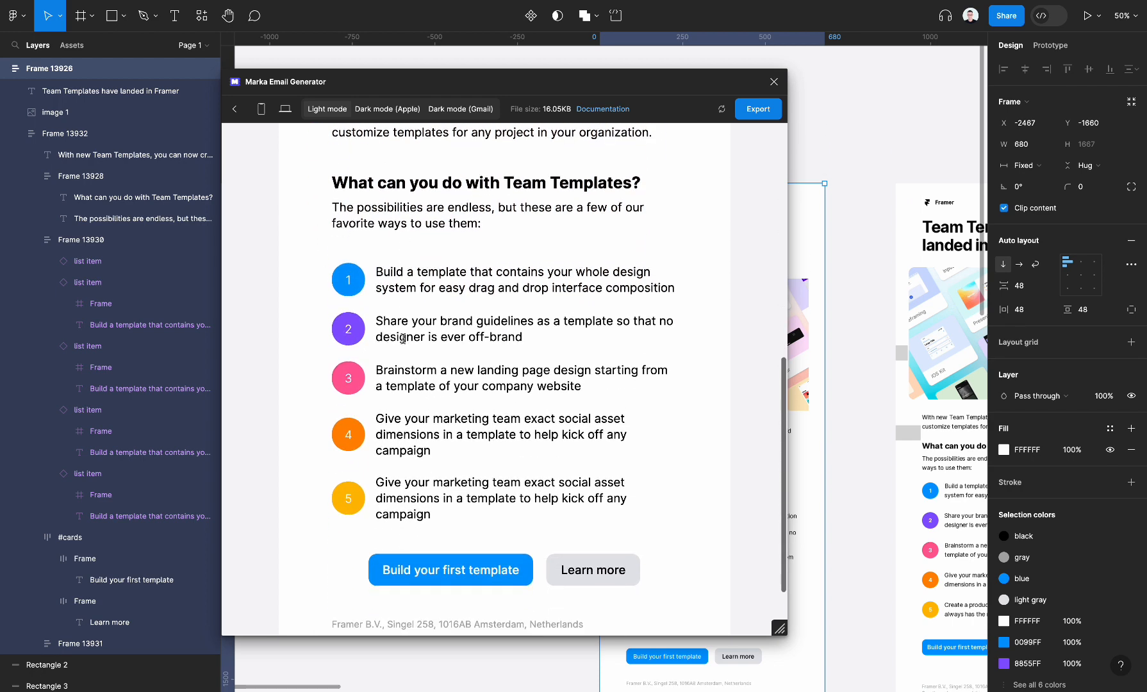
{"action": "scroll", "coordinate": [680, 534], "scroll_direction": "up", "scroll_amount": 10}
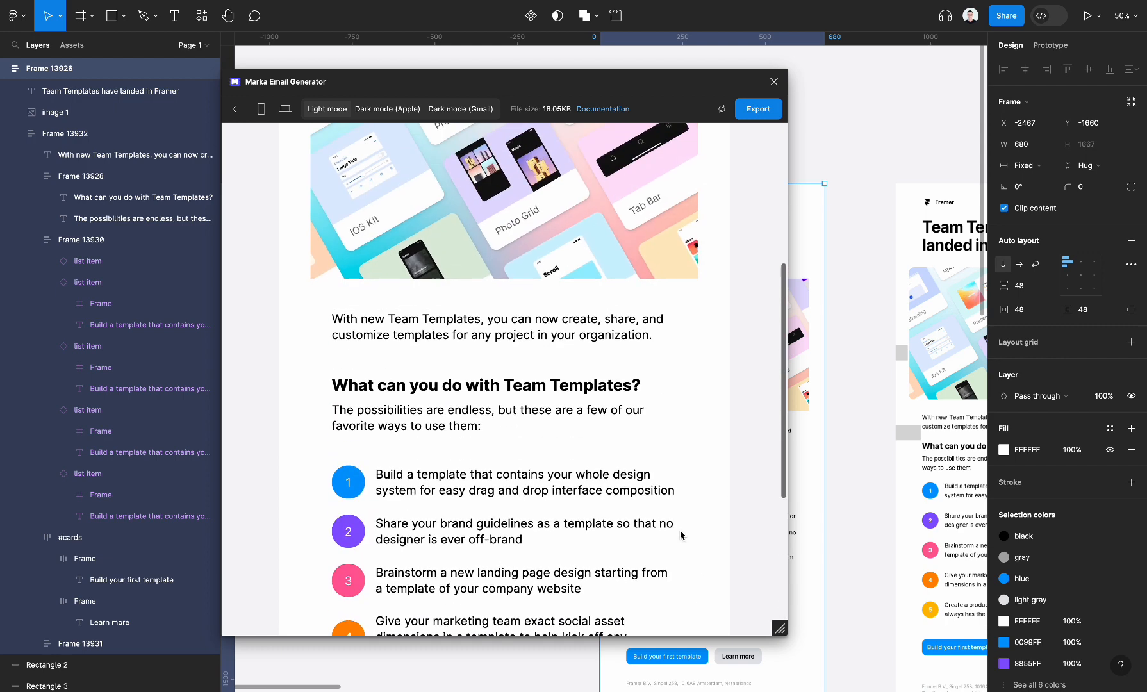
{"action": "scroll", "coordinate": [680, 535], "scroll_direction": "down", "scroll_amount": 13}
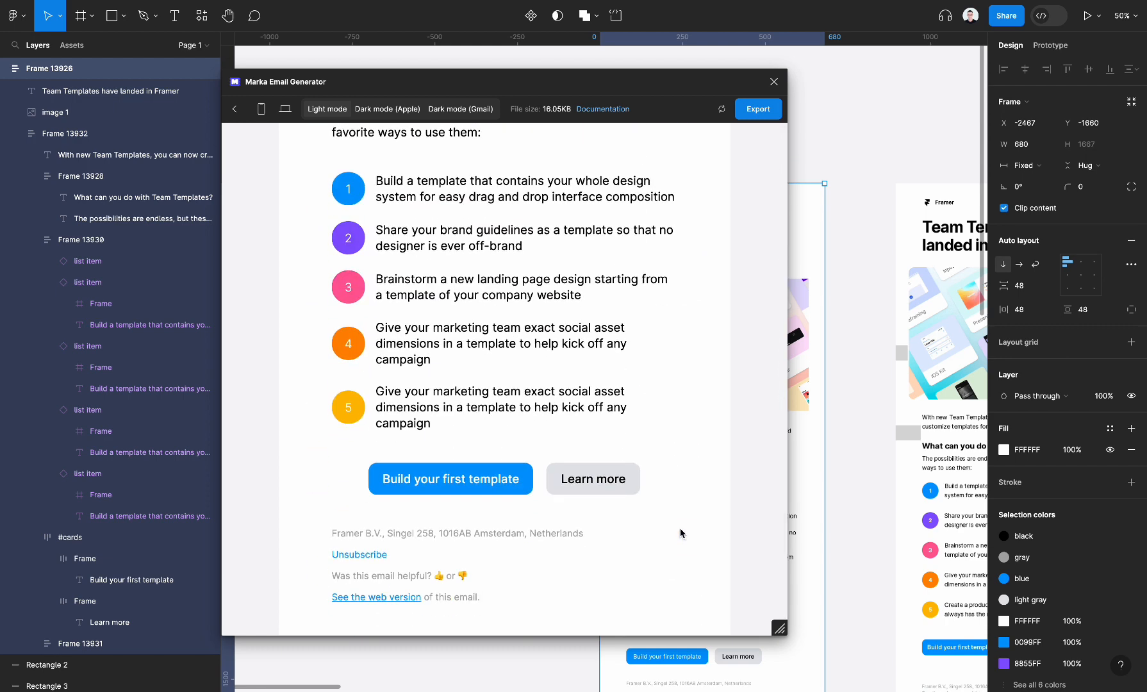
Open the email's export settings and set the export format to HTML code
{"action": "left_click", "coordinate": [756, 110]}
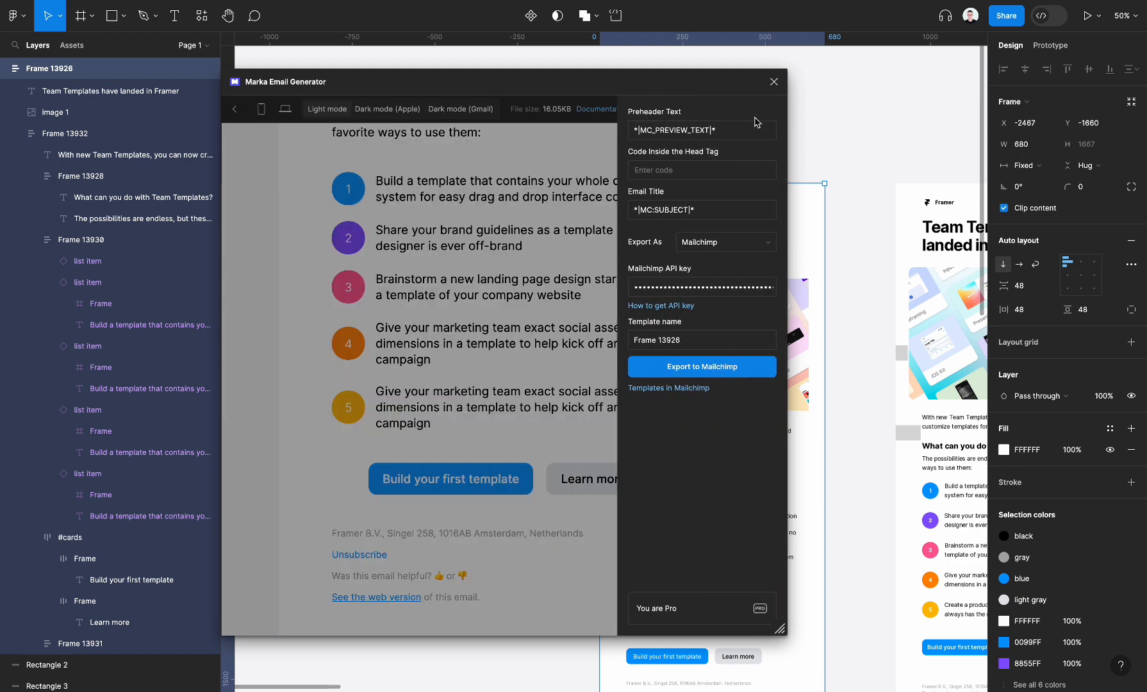
{"action": "left_click", "coordinate": [693, 249]}
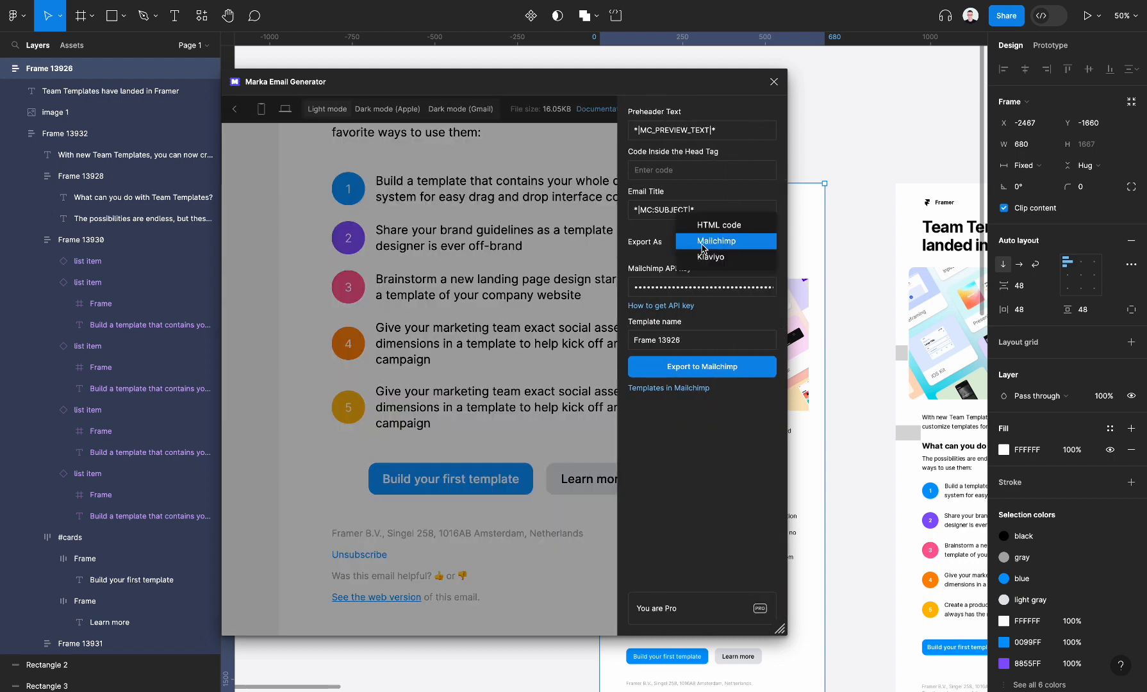
{"action": "left_click", "coordinate": [718, 226]}
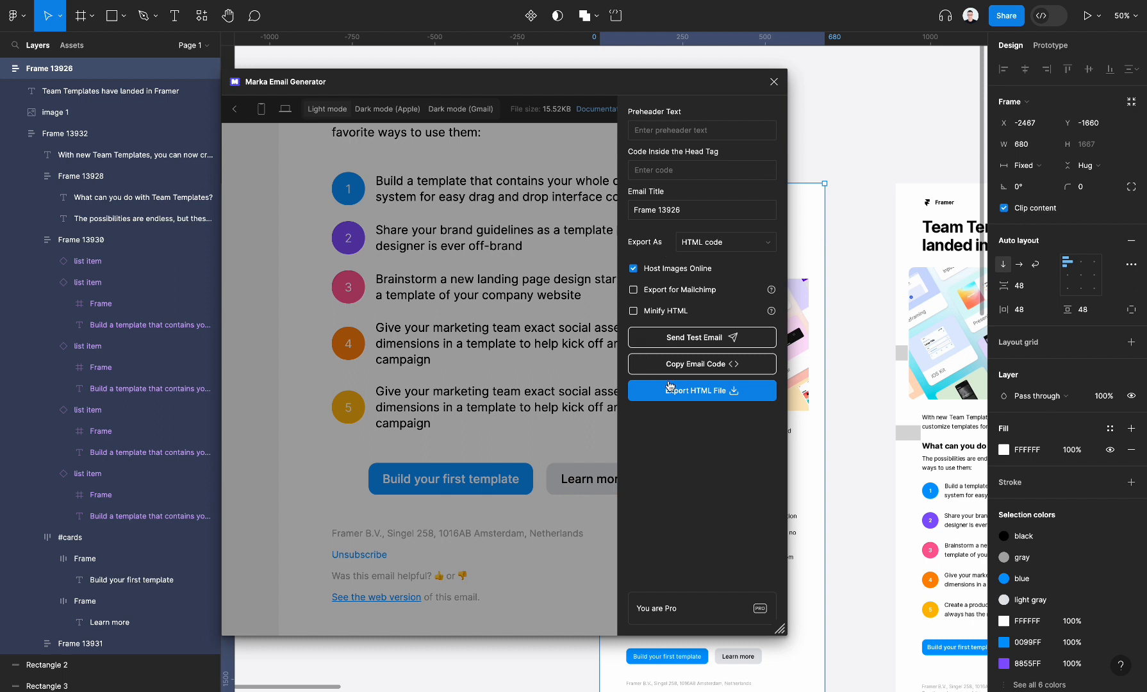